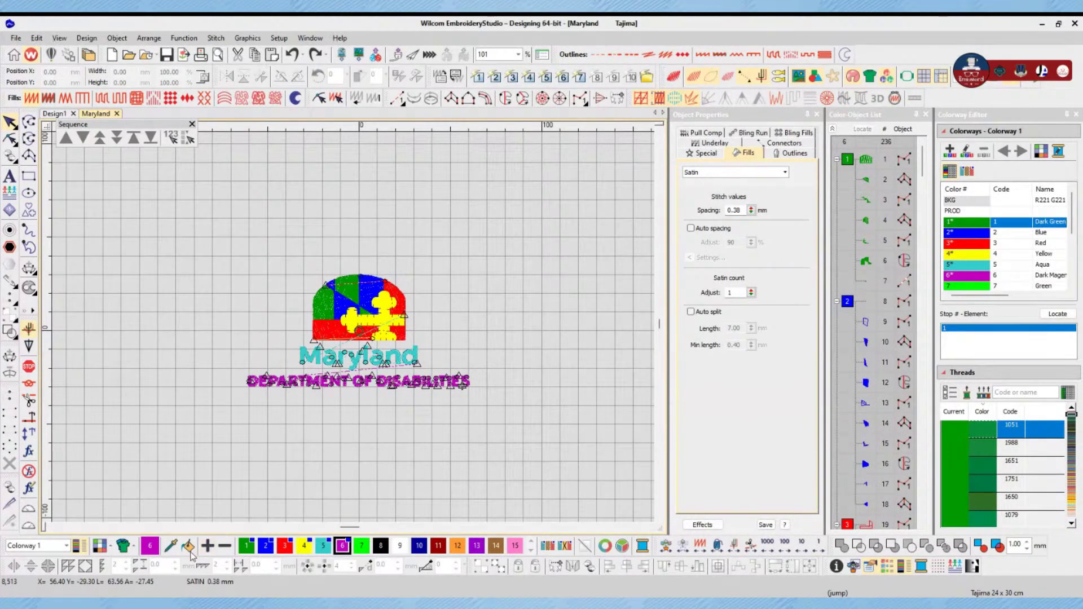
Step: Examine the whole Maryland logo in realistic view and highlight the objects of its green and blue colour blocks
key(b)
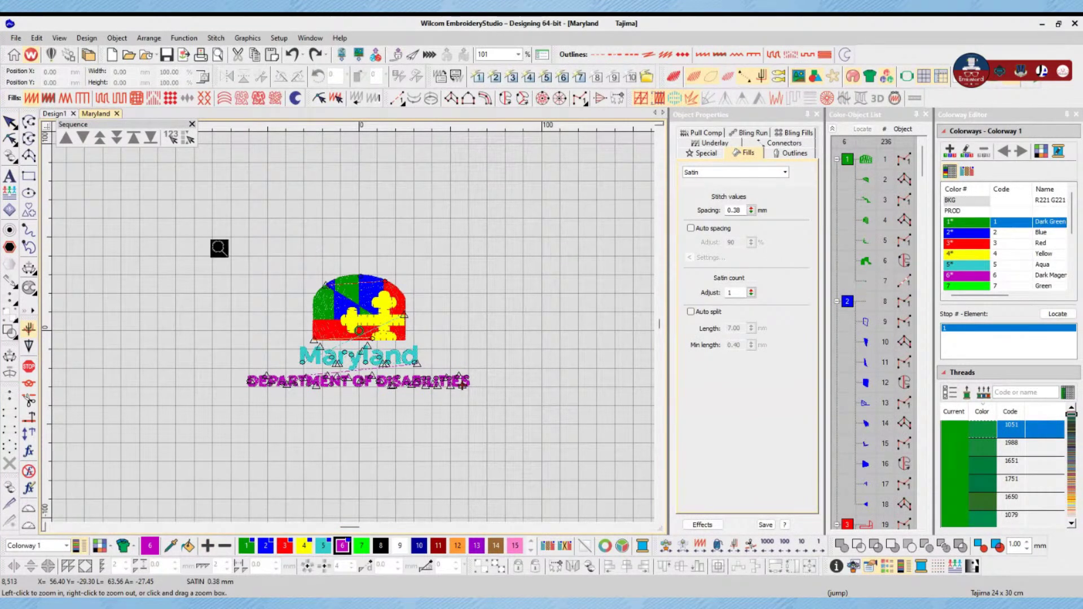
drag(221, 249, 460, 405)
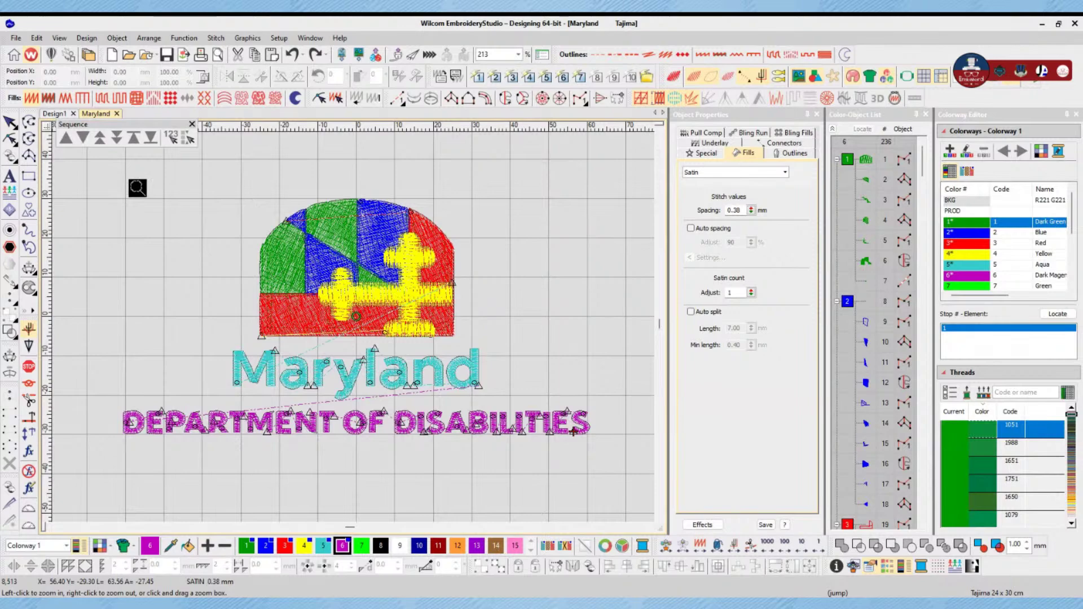
drag(137, 188, 519, 459)
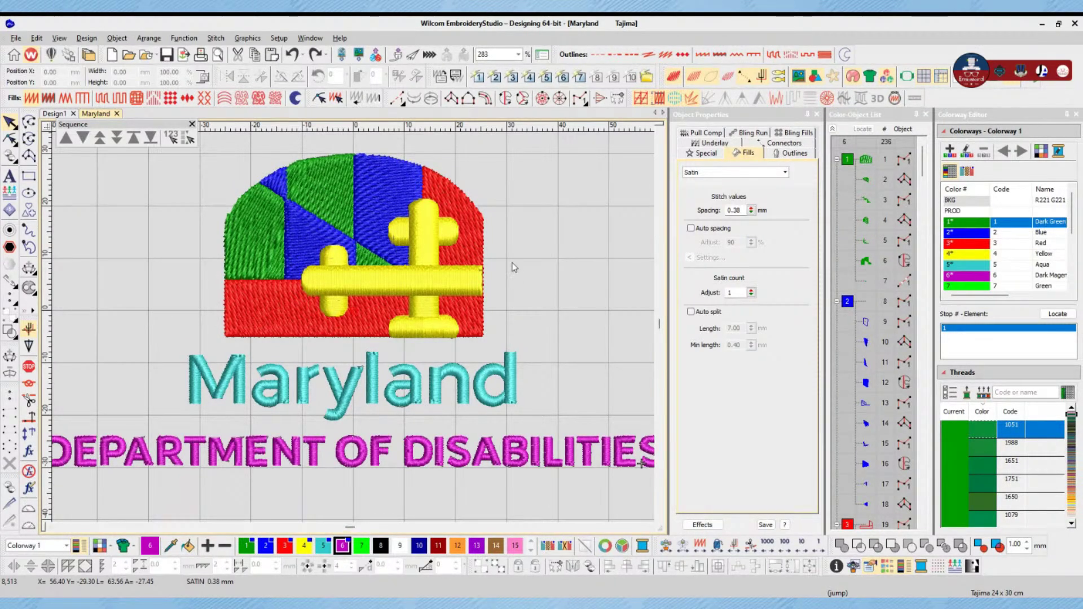
scroll(386, 382, down, 1)
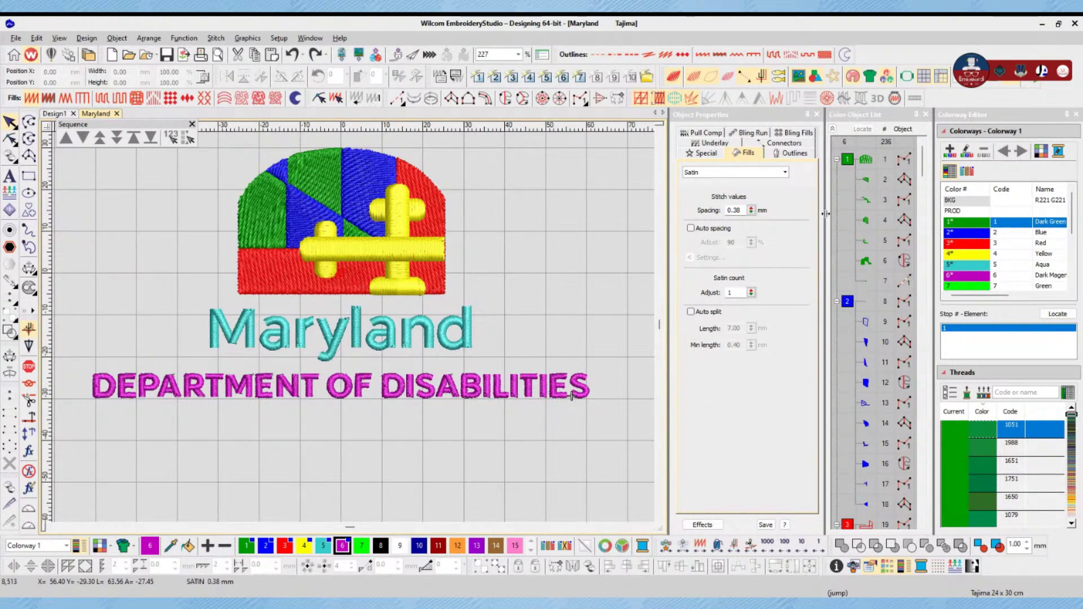
click(848, 164)
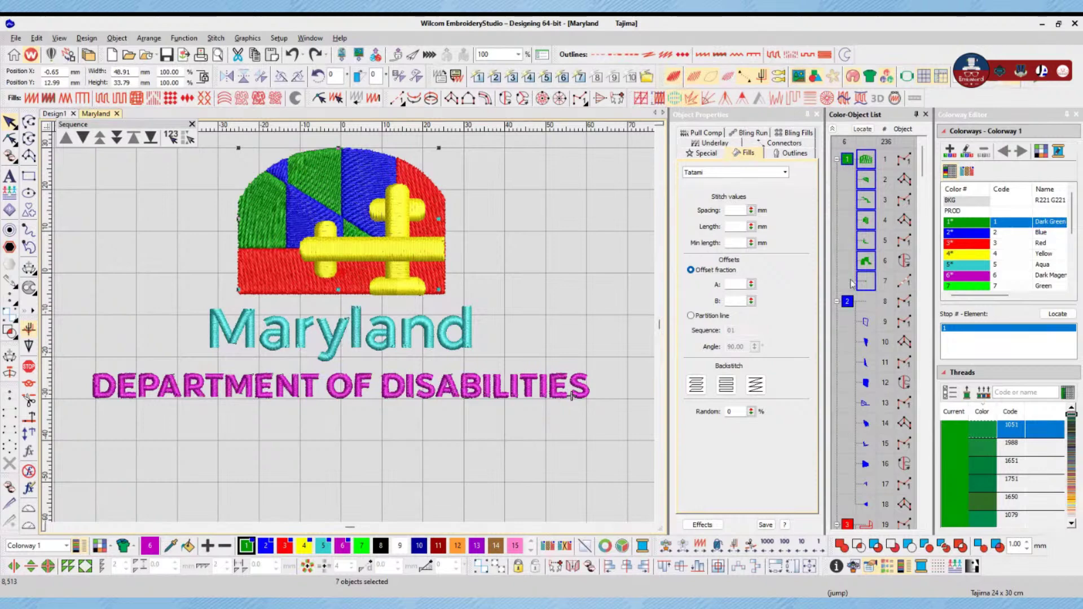
click(847, 301)
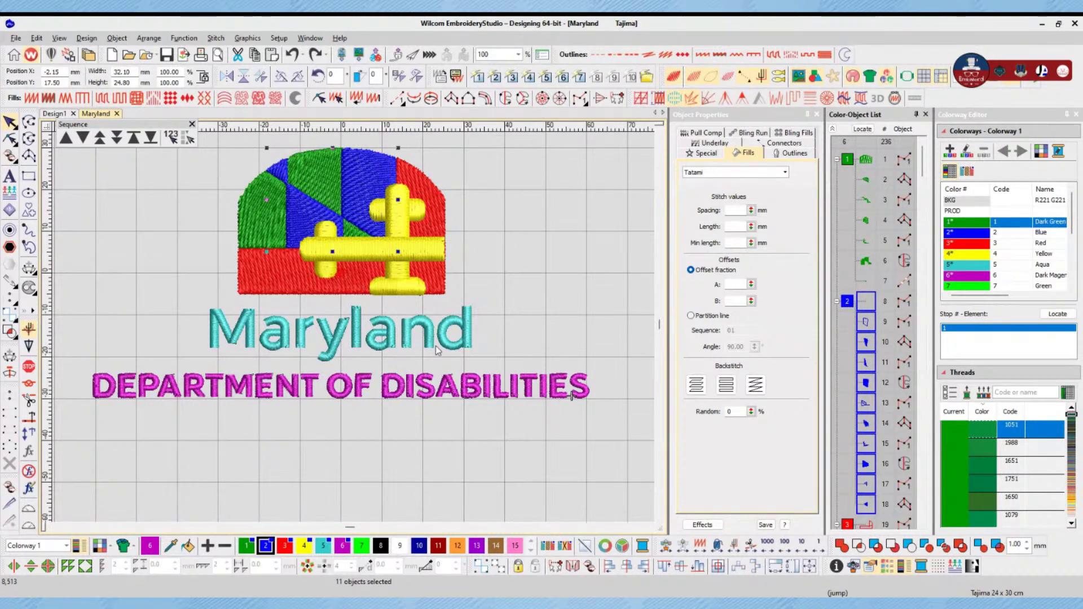
click(440, 481)
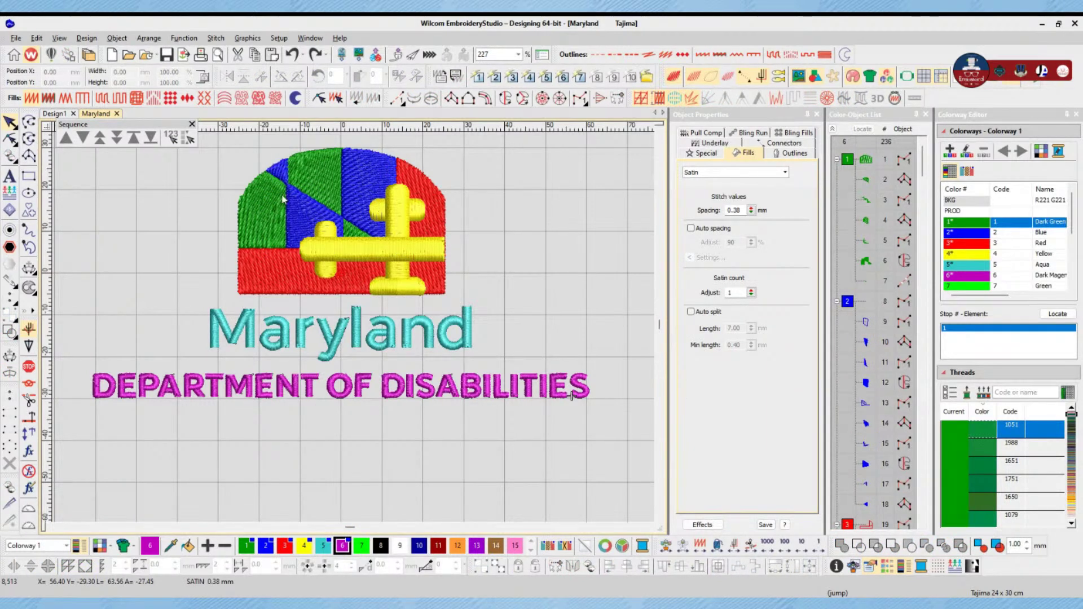
click(660, 133)
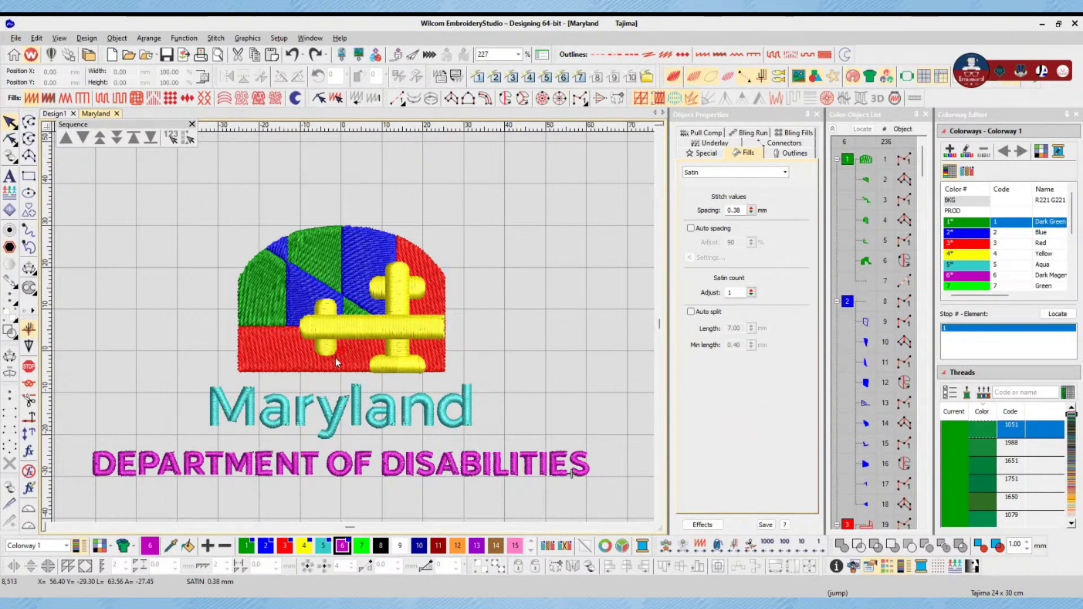
Step: Inspect the satin stitching of the DEPARTMENT OF DISABILITIES lettering up close in realistic and plain stitch views
scroll(189, 472, up, 1)
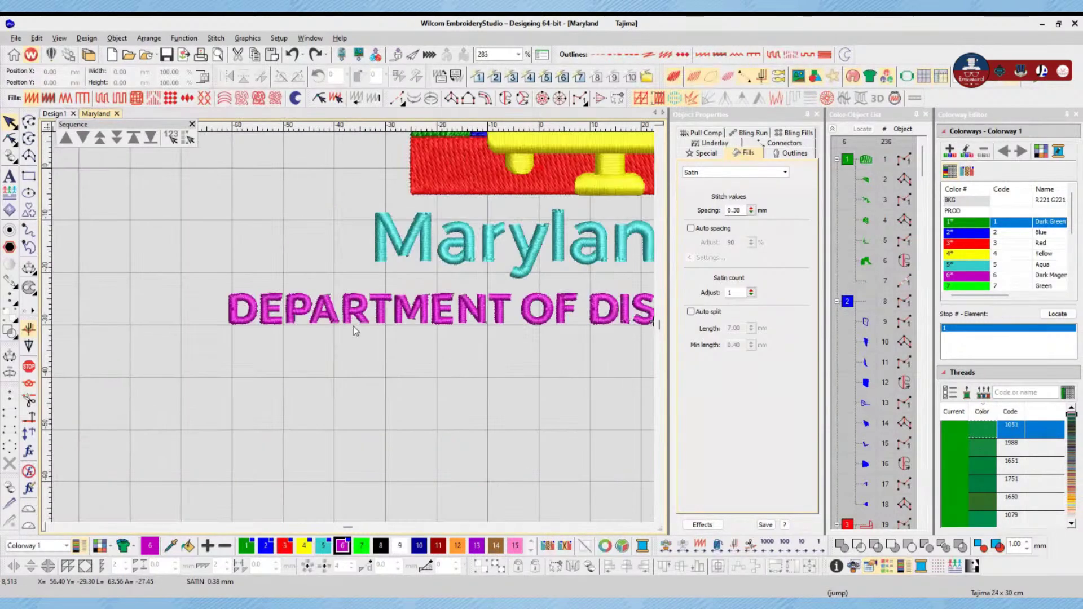
scroll(327, 322, up, 2)
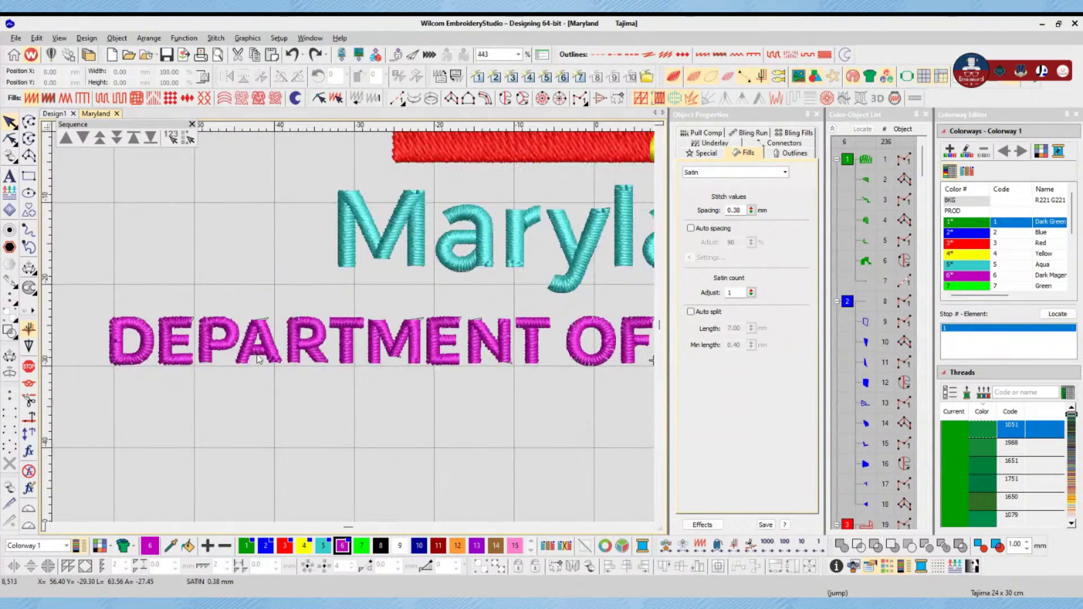
key(t)
scroll(220, 319, up, 2)
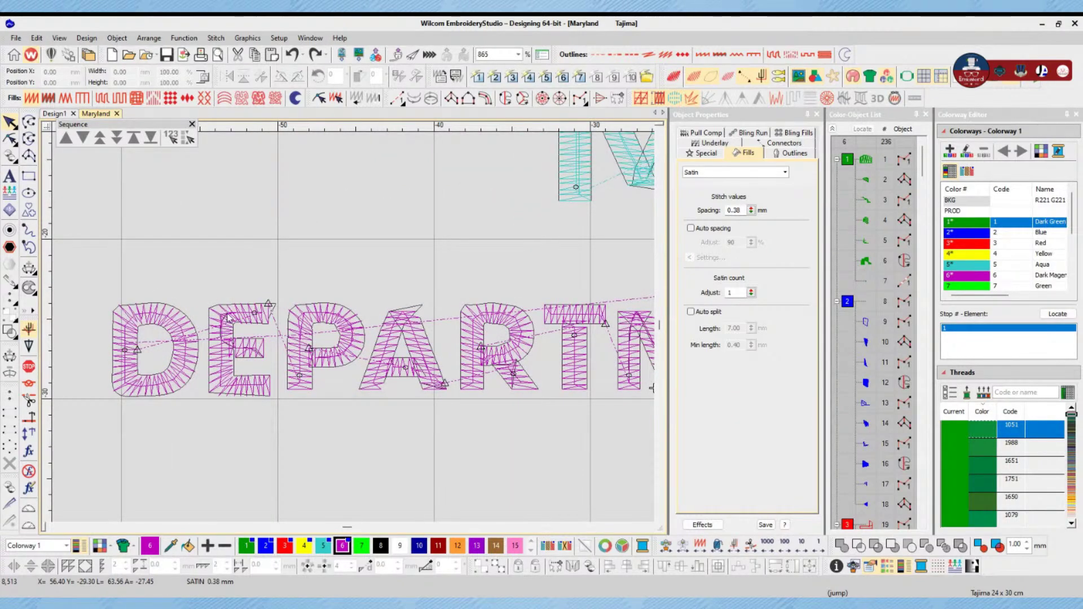
scroll(520, 339, down, 3)
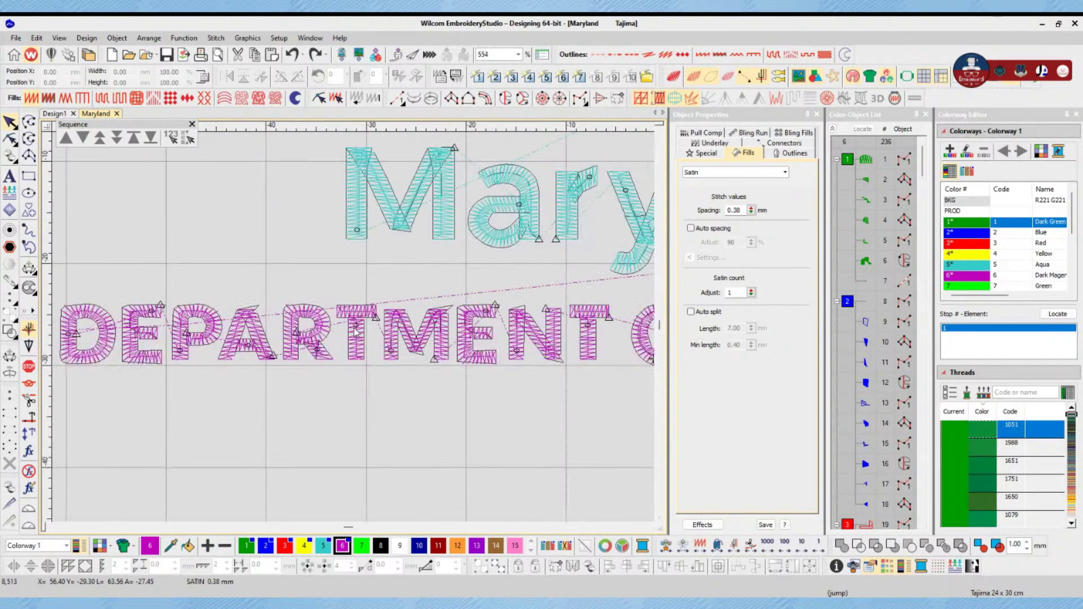
scroll(349, 325, down, 3)
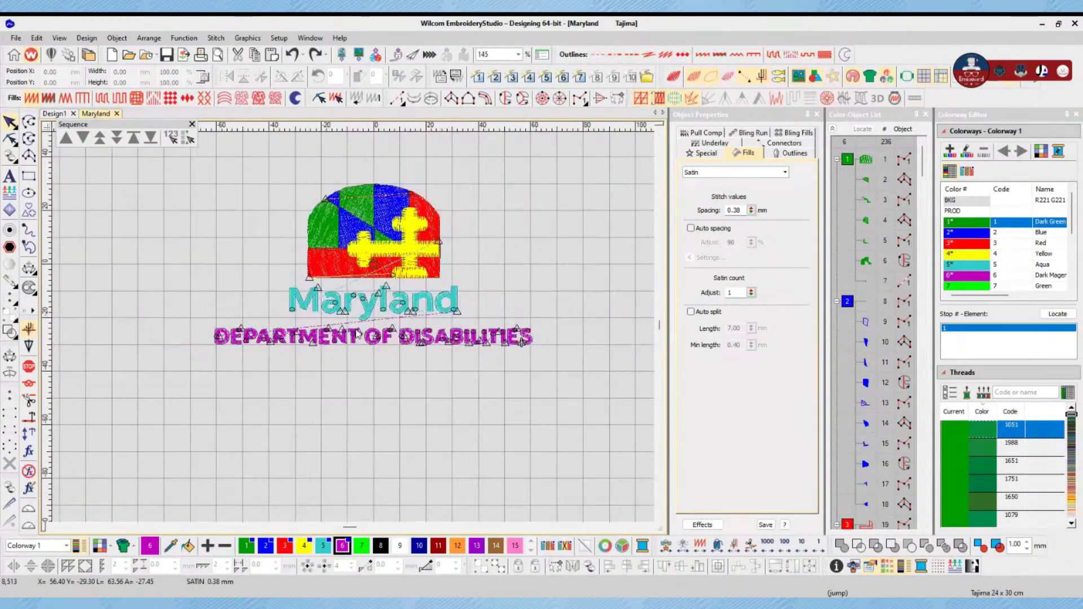
Step: Examine the dome's stitching up close and display the outline nodes of its green Tatami fill
key(z)
drag(287, 177, 464, 291)
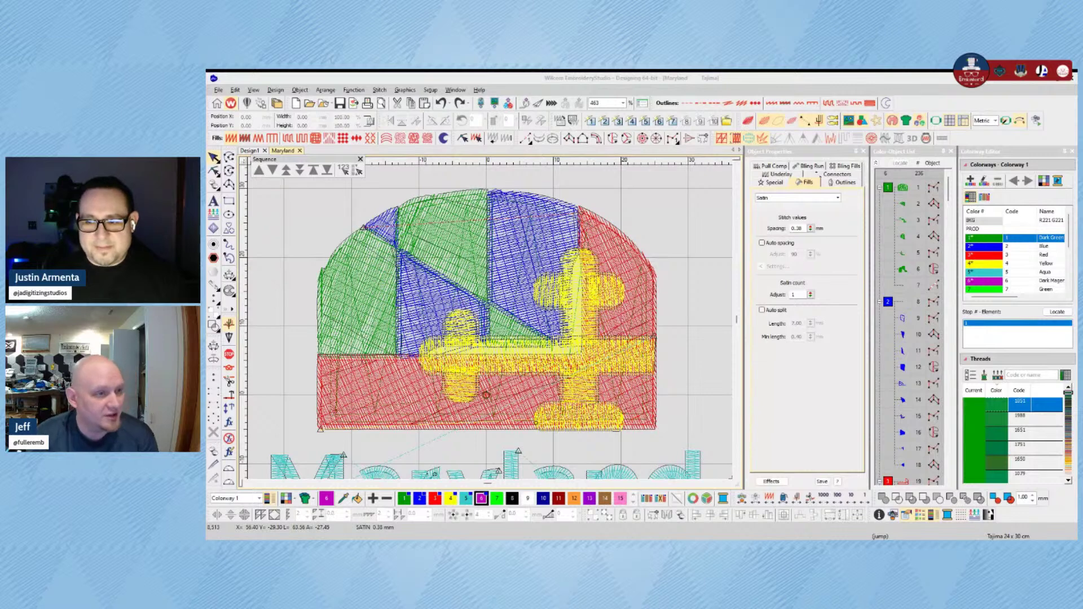
click(572, 324)
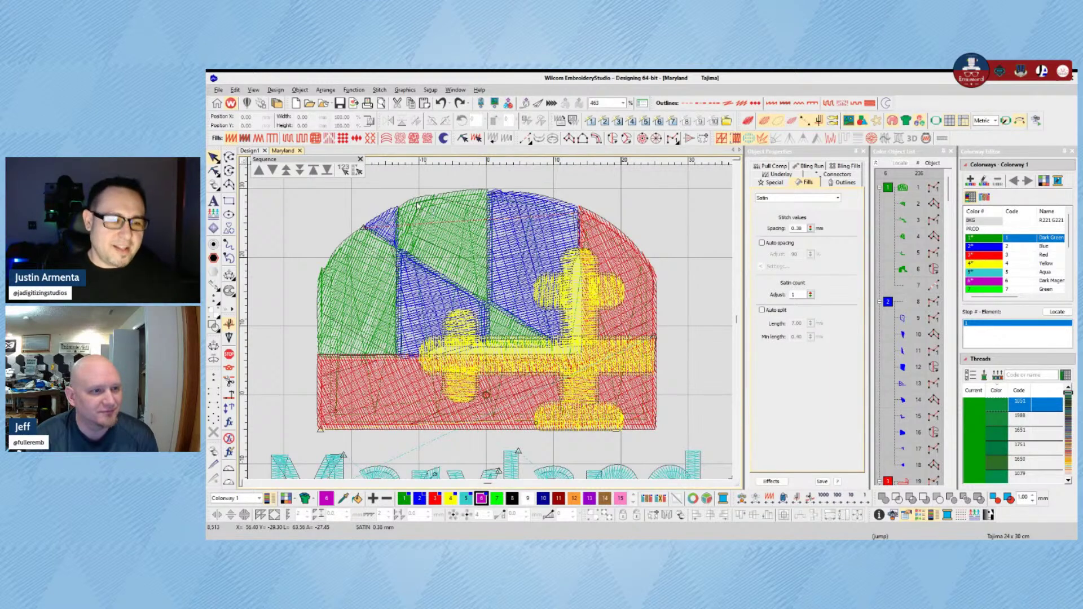
key(z)
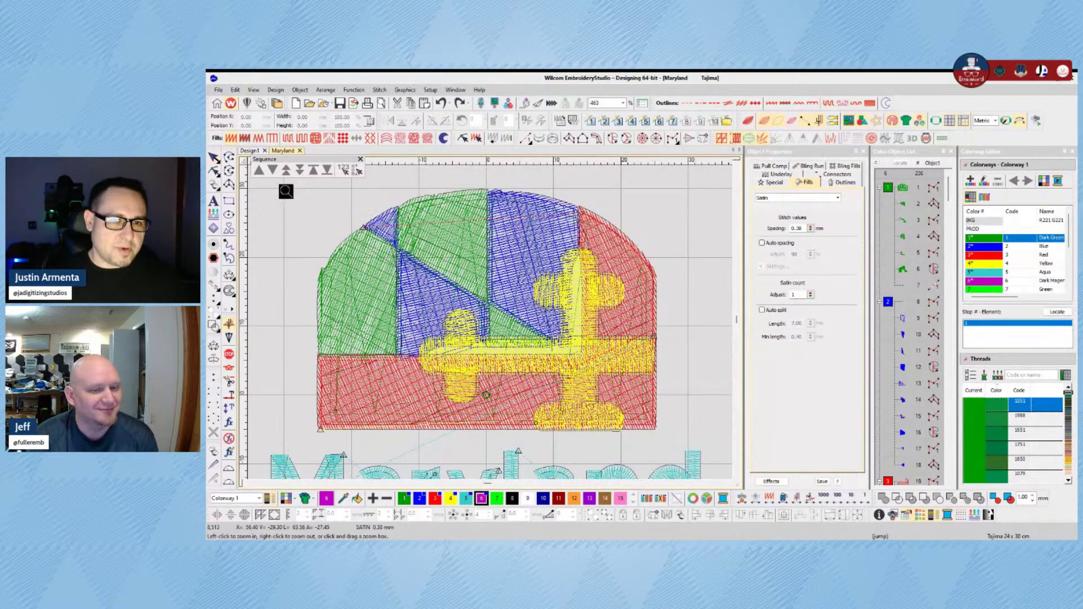
click(565, 325)
key(t)
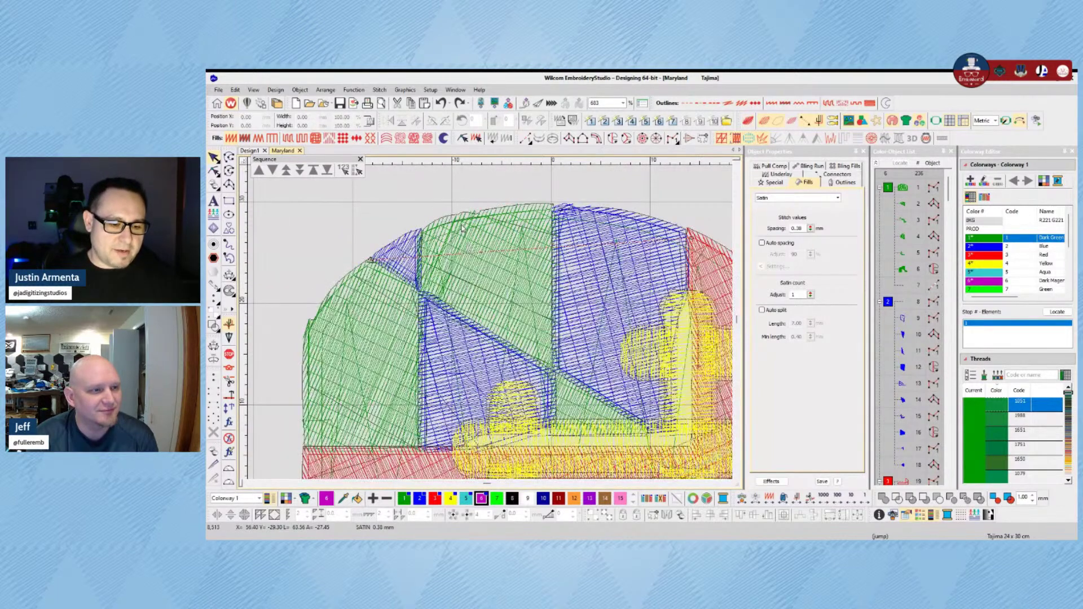
click(464, 231)
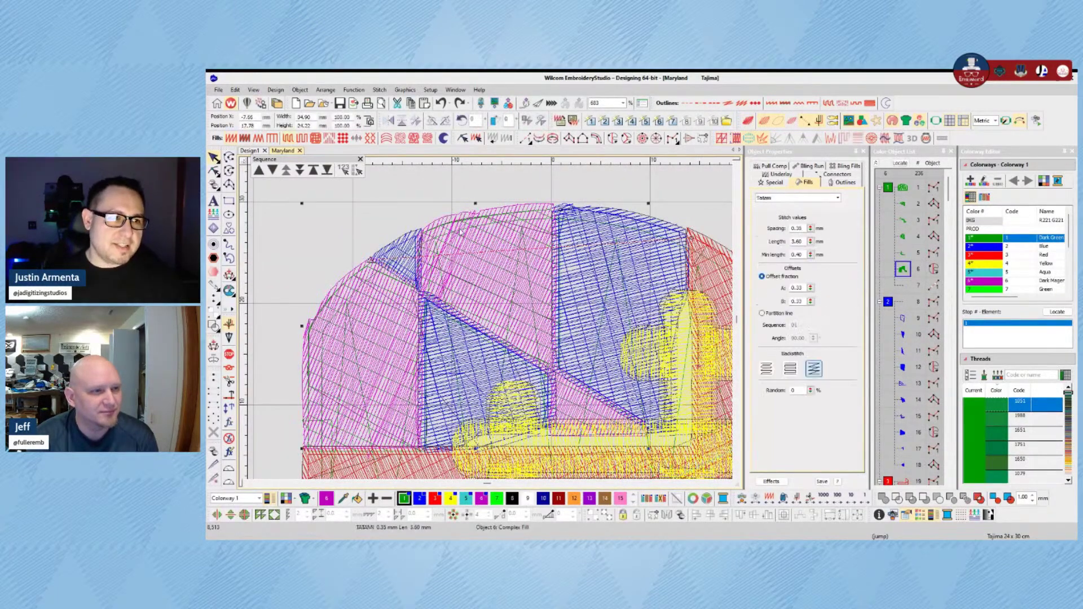
click(214, 172)
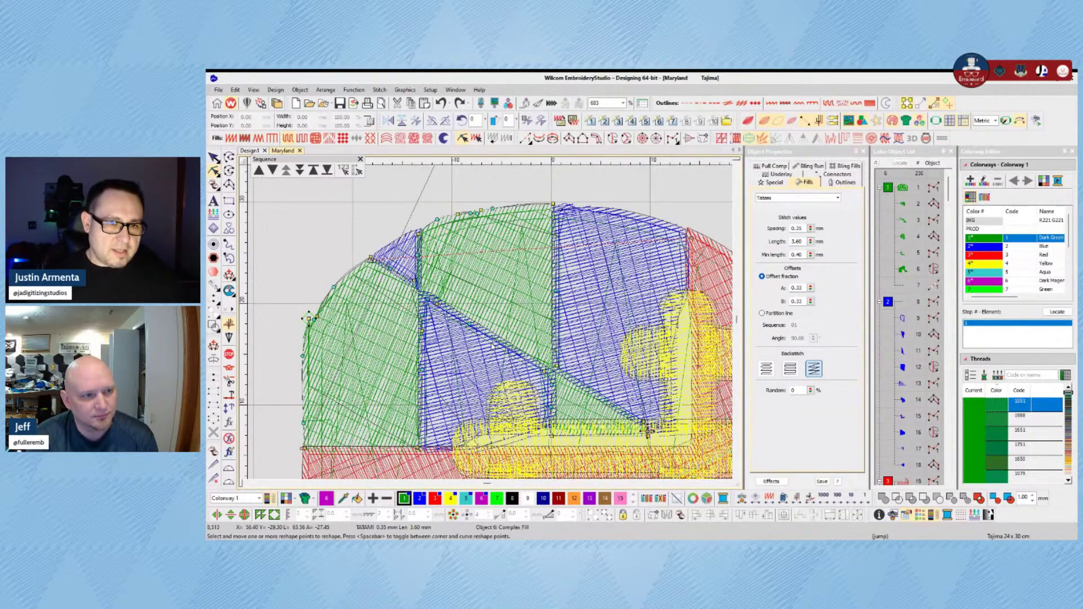
key(Escape)
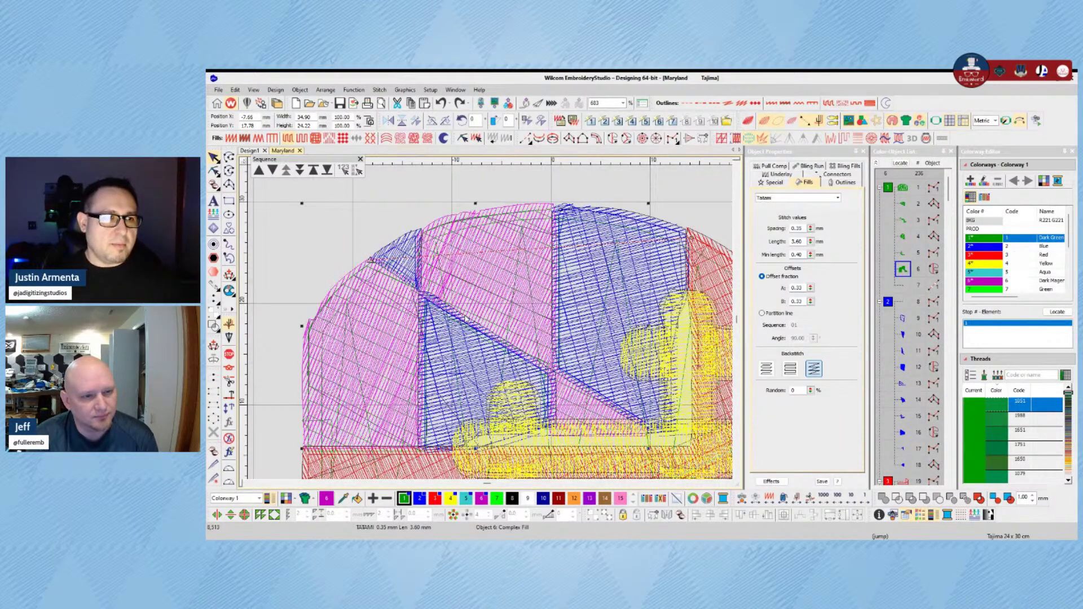
key(h)
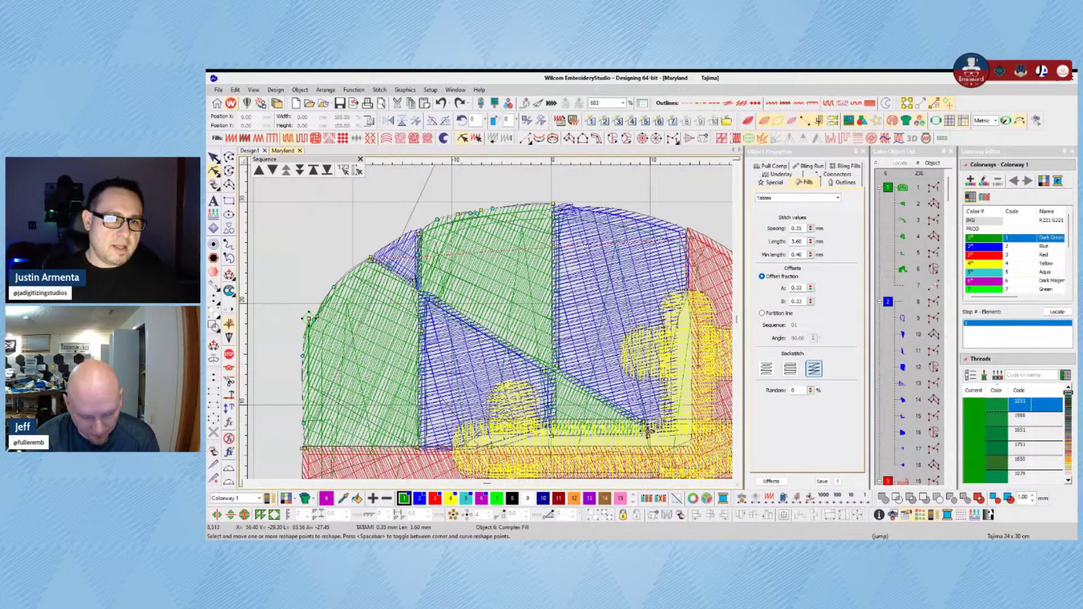
key(Escape)
click(489, 208)
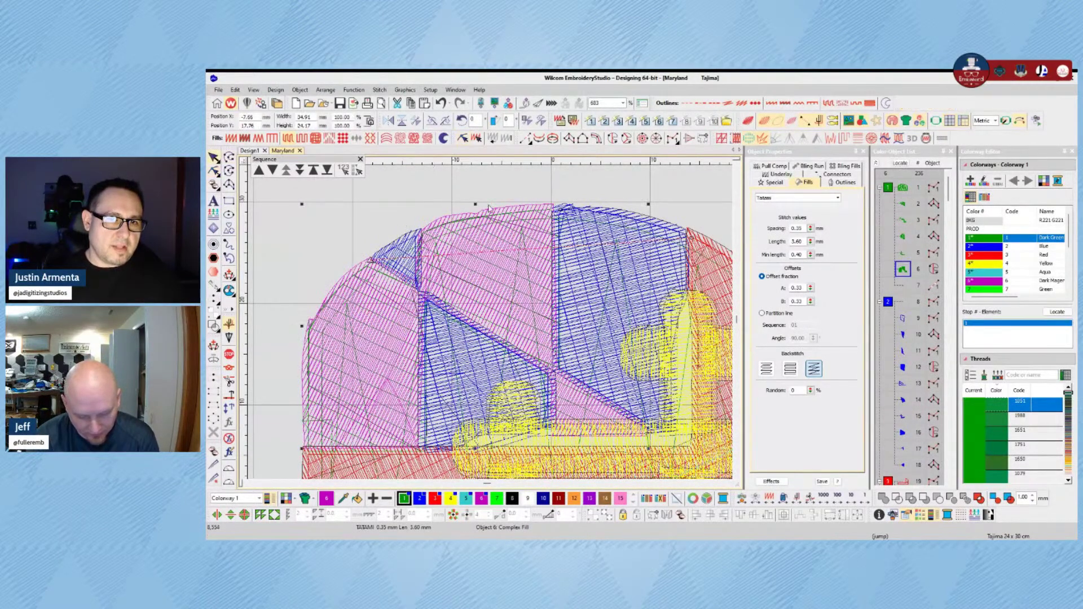
Step: Reshape the green fill's outer left edge and adjust the node at its shoulder corner
click(217, 173)
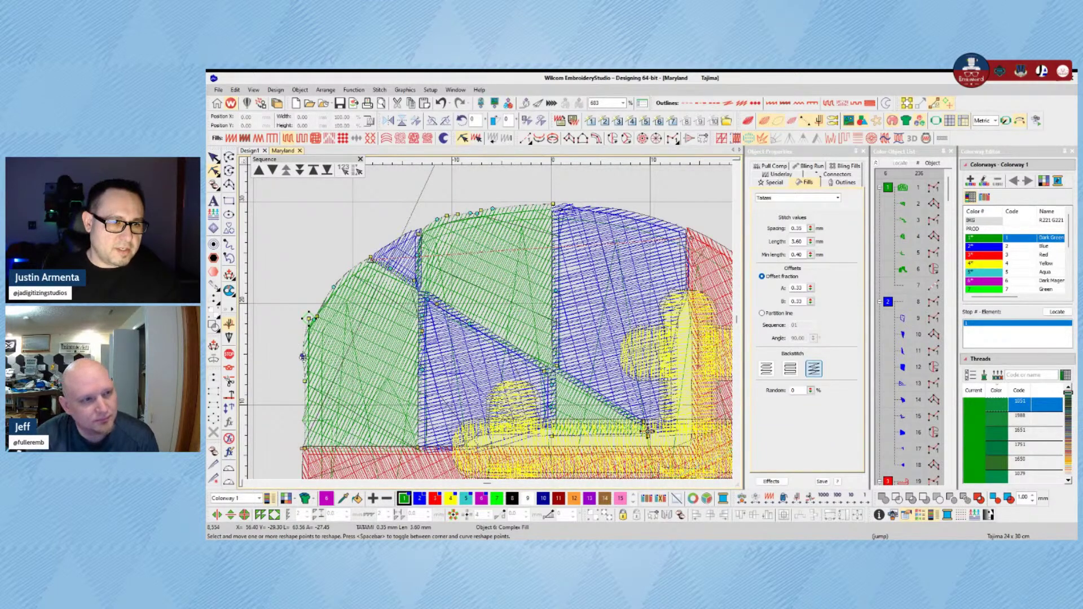
click(309, 319)
drag(309, 319, 311, 323)
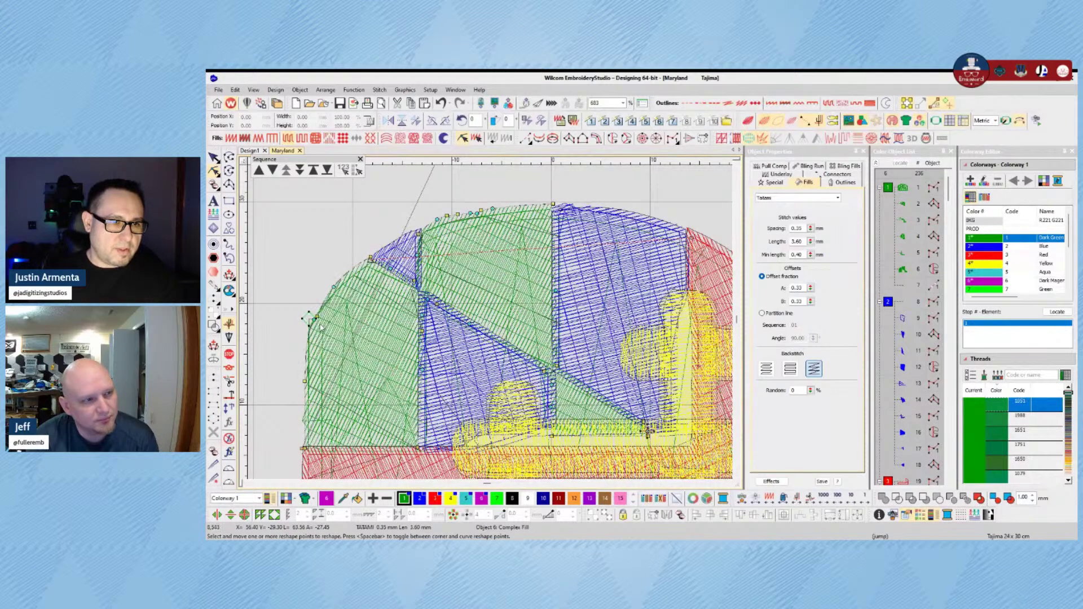
Step: Delete the extra nodes along the green fill's upper arc and realign the corner nodes at both ends of that arc
drag(431, 227, 479, 212)
key(Delete)
drag(419, 235, 418, 231)
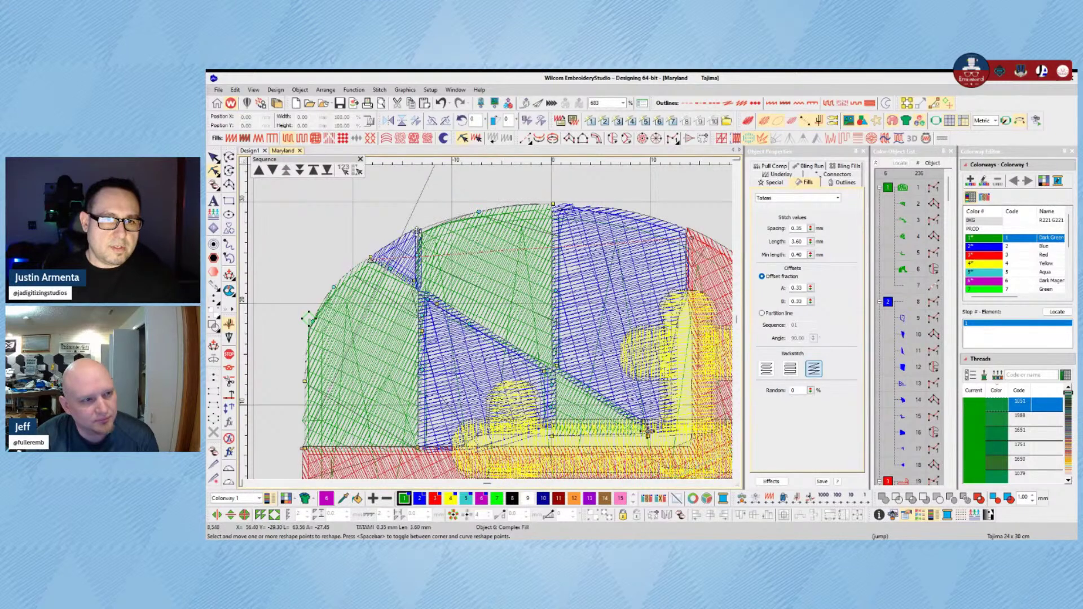
drag(556, 205, 554, 205)
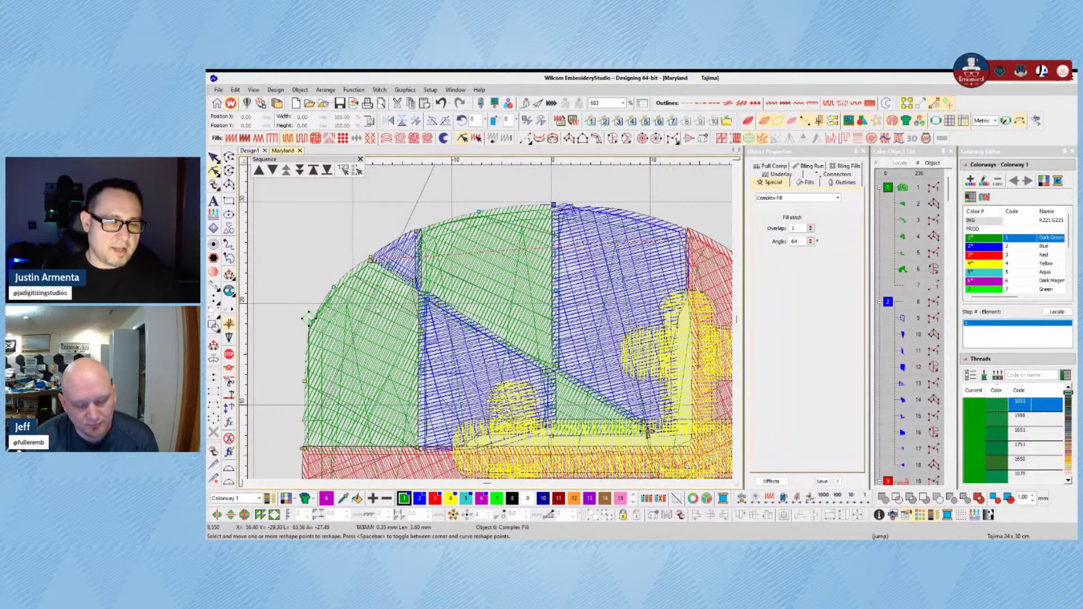
click(215, 158)
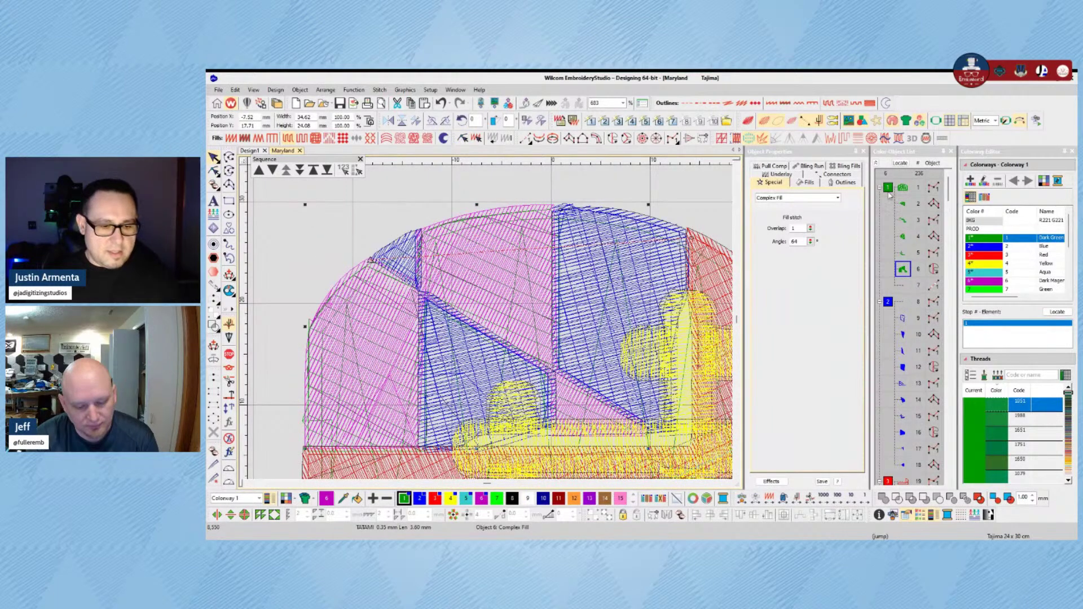
Step: Compare the dome's cleaned-up green edge with the neighbouring blue fills in realistic and plain stitch views
key(Escape)
key(t)
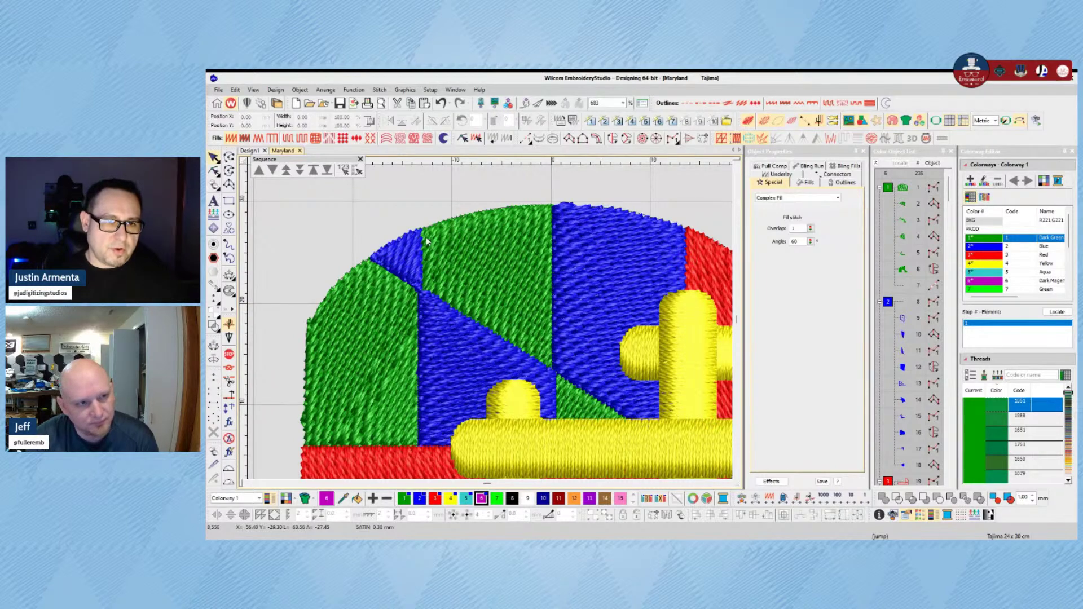
key(t)
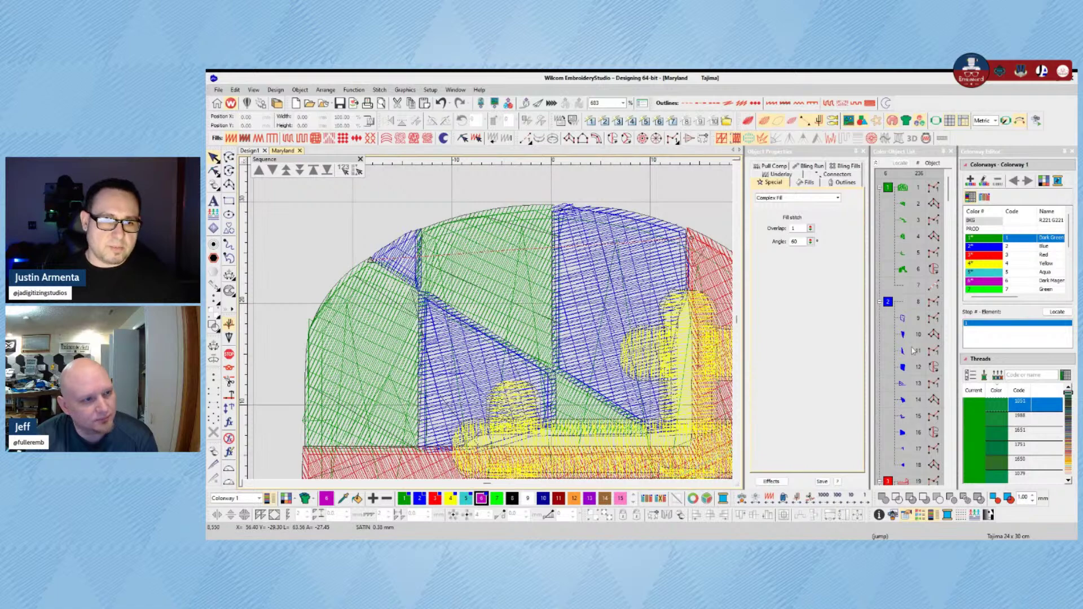
key(t)
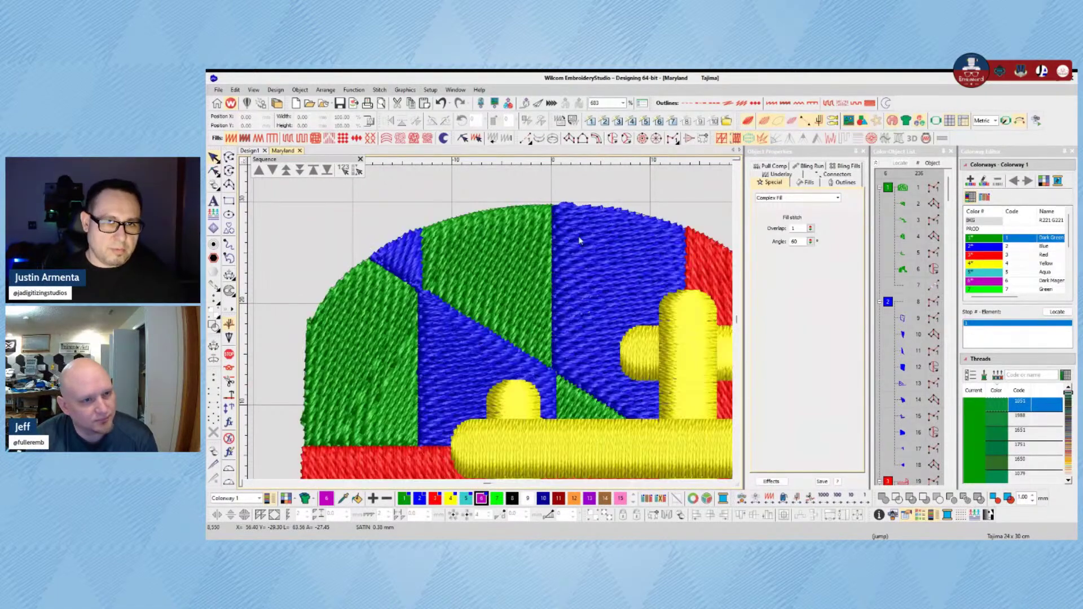
key(t)
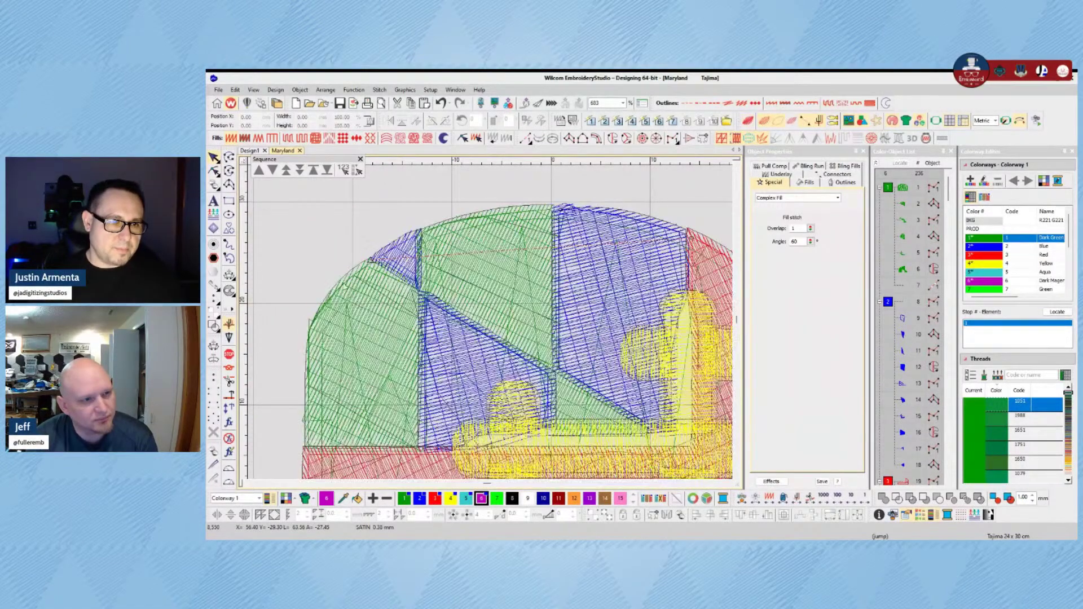
Step: Delete the surplus outline nodes of the green fill along its vertical inner edge and beside the diagonal crossing
click(347, 281)
key(h)
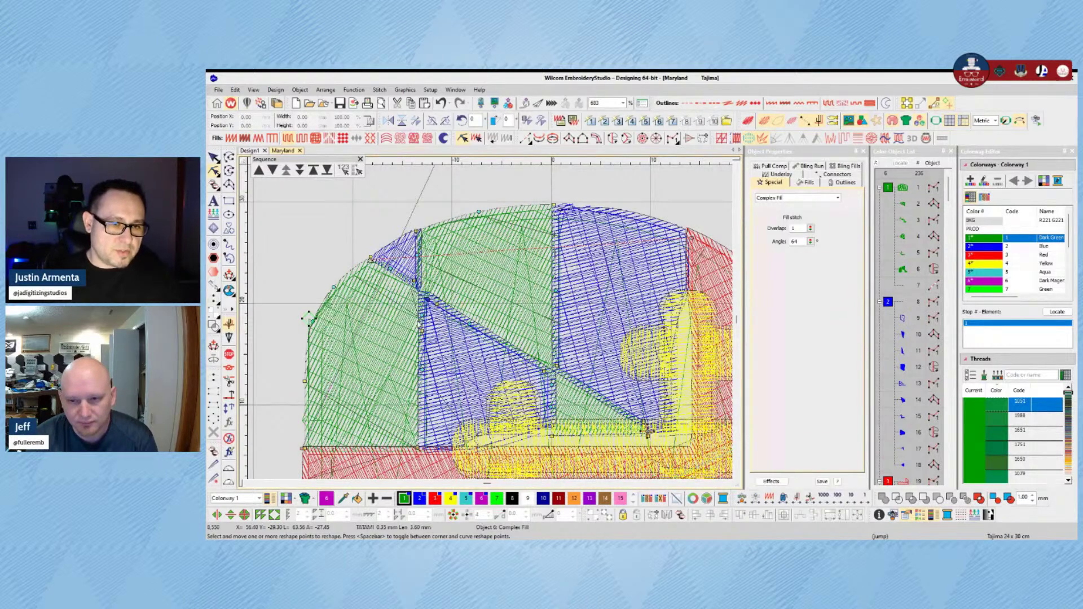
click(422, 370)
key(Delete)
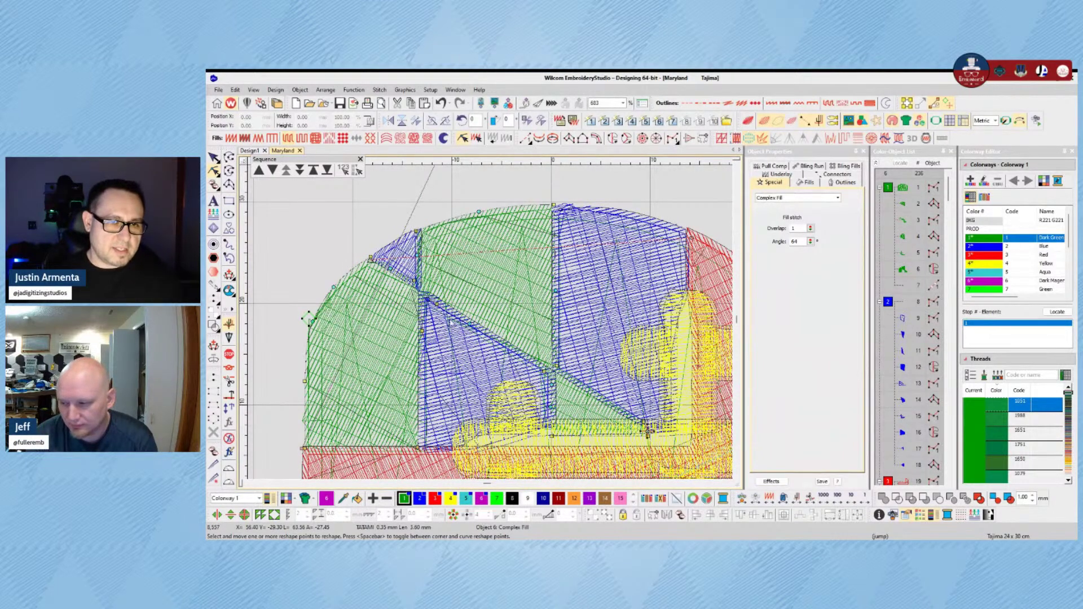
key(Delete)
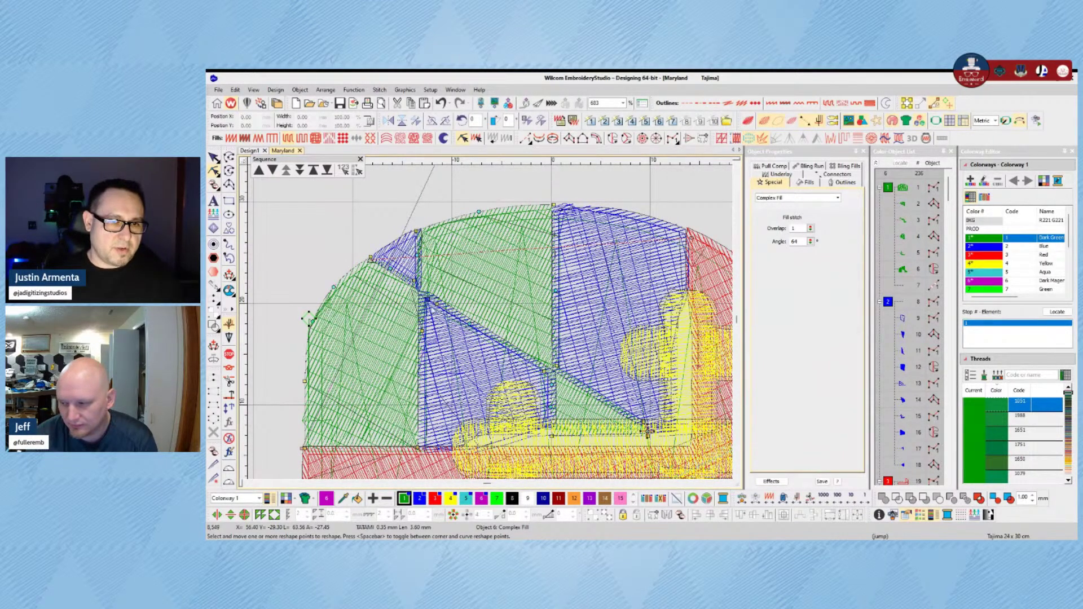
click(427, 301)
key(Delete)
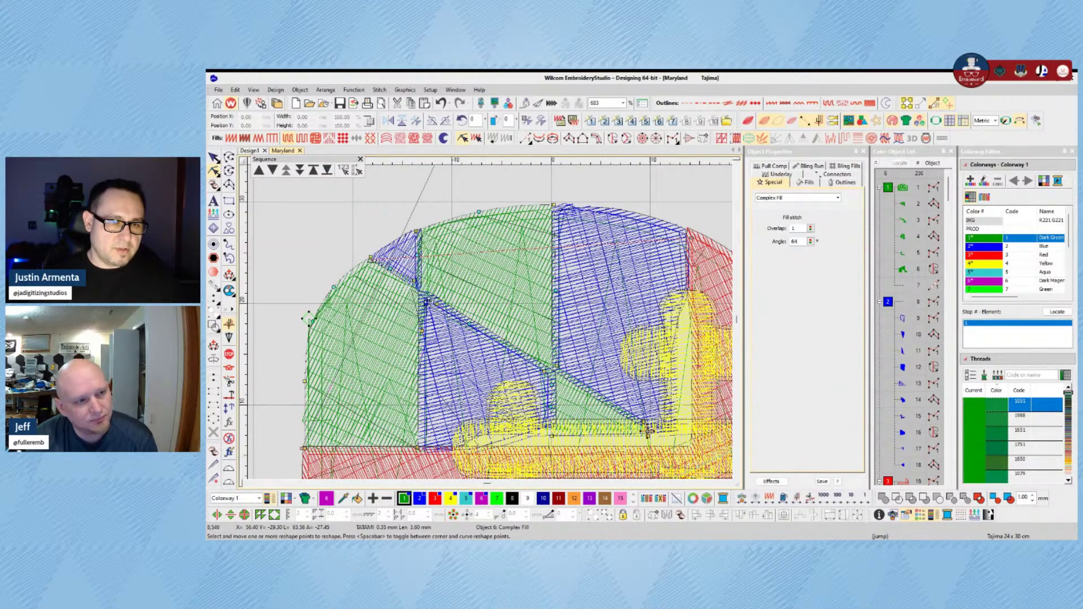
Step: Shift the green fill's outline nodes at its two diagonal crossings slightly under the neighbouring blue fills and delete a surplus node
click(427, 303)
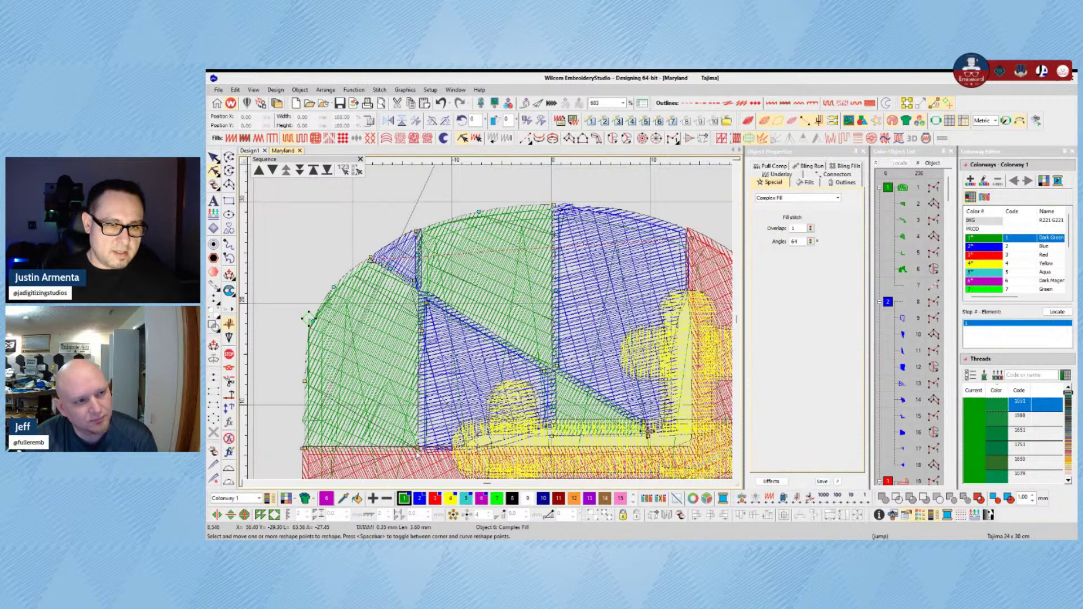
drag(422, 331, 424, 332)
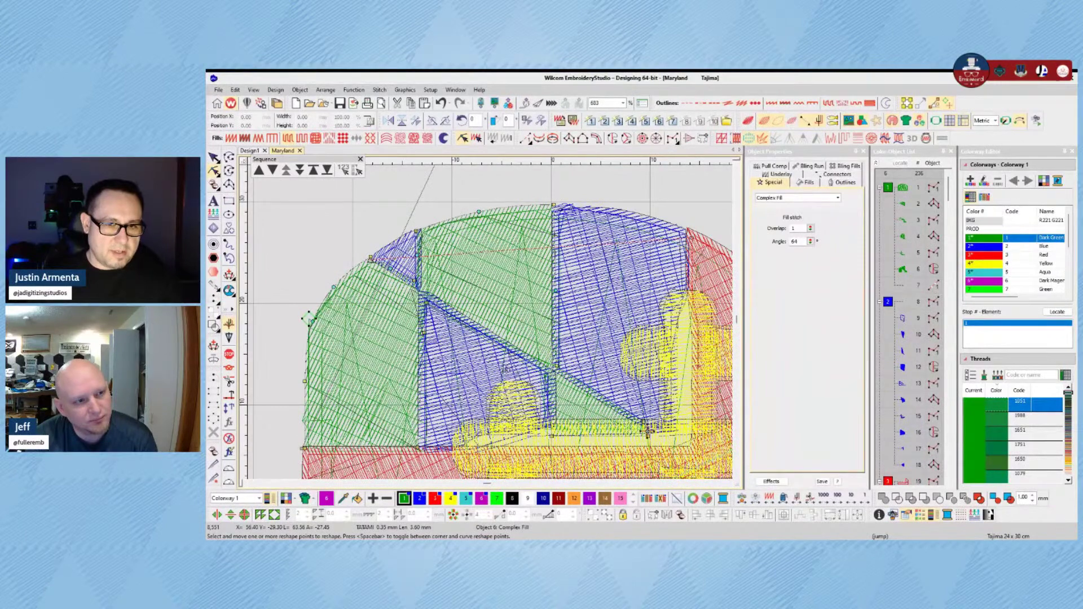
drag(549, 372, 547, 376)
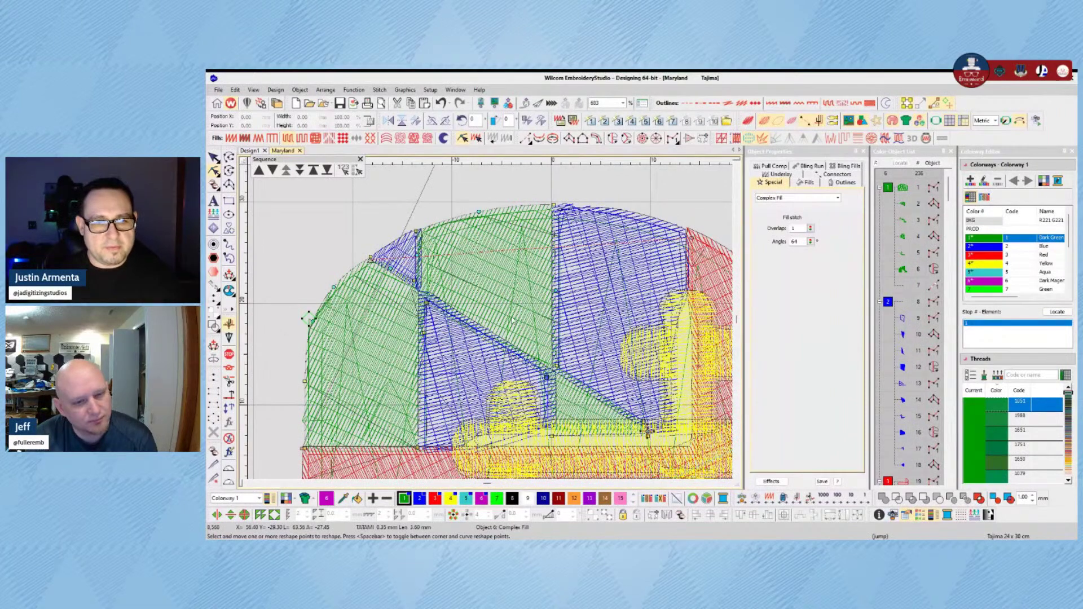
key(Delete)
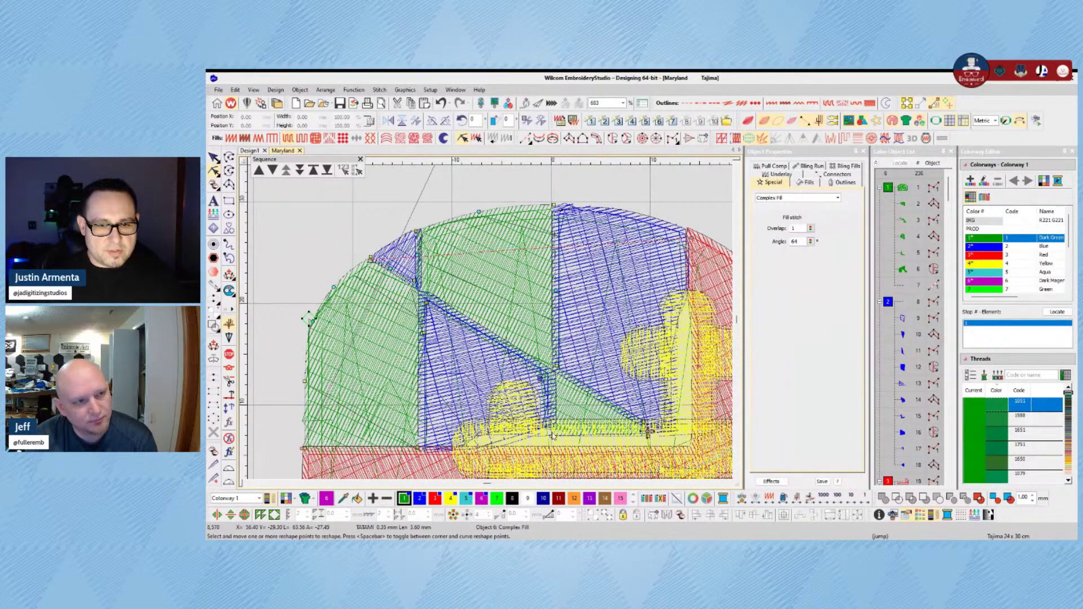
Step: Nudge the outer lower corner node of the small green triangle outward so it extends under the adjacent blue fill
key(Left)
key(Left)
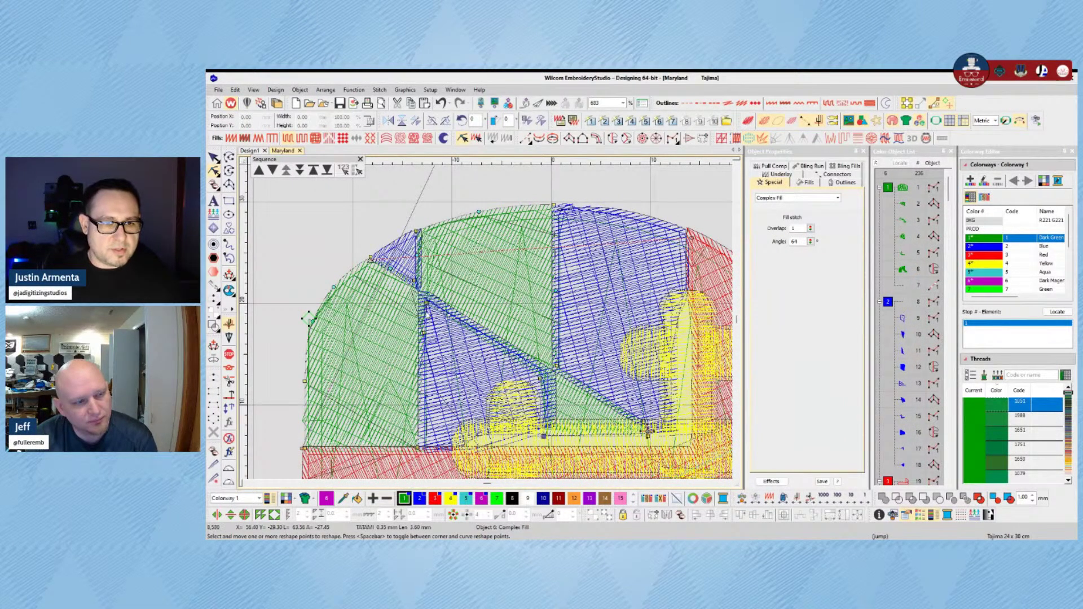
key(Right)
key(Down)
key(Down)
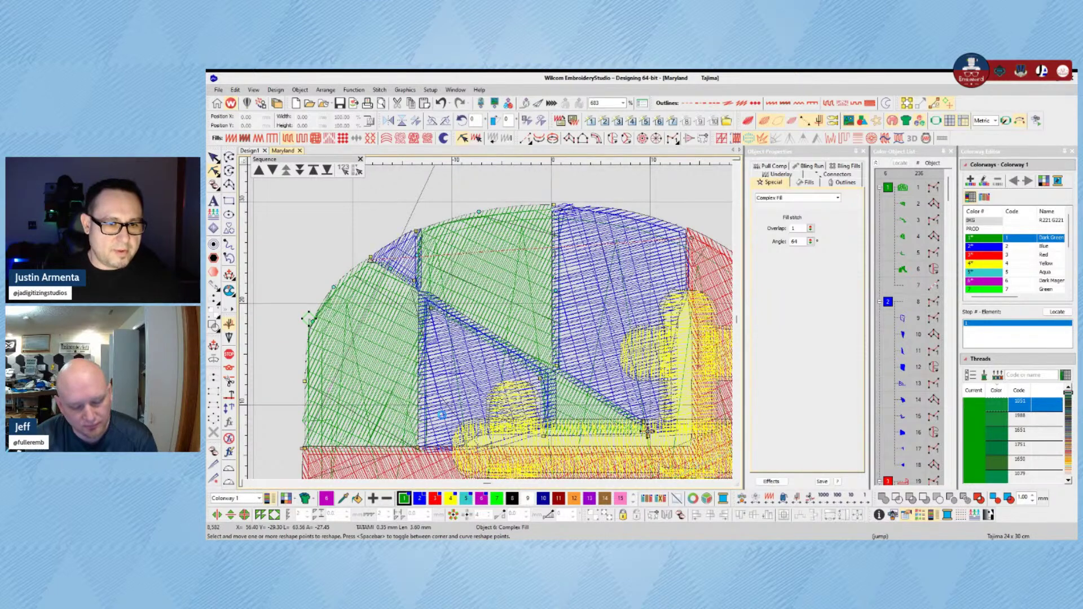
Step: Nudge the outer green section's lower inner corner and its node at the diagonal crossing inward under the middle blue fill
click(417, 448)
key(Right)
key(Right)
key(Right)
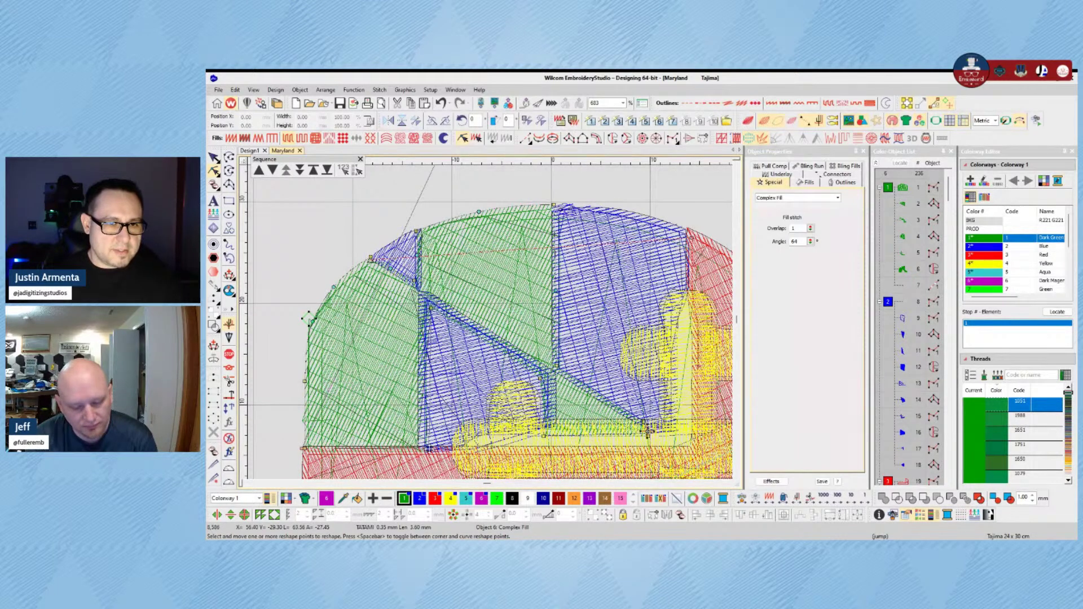
click(431, 308)
key(Left)
key(Down)
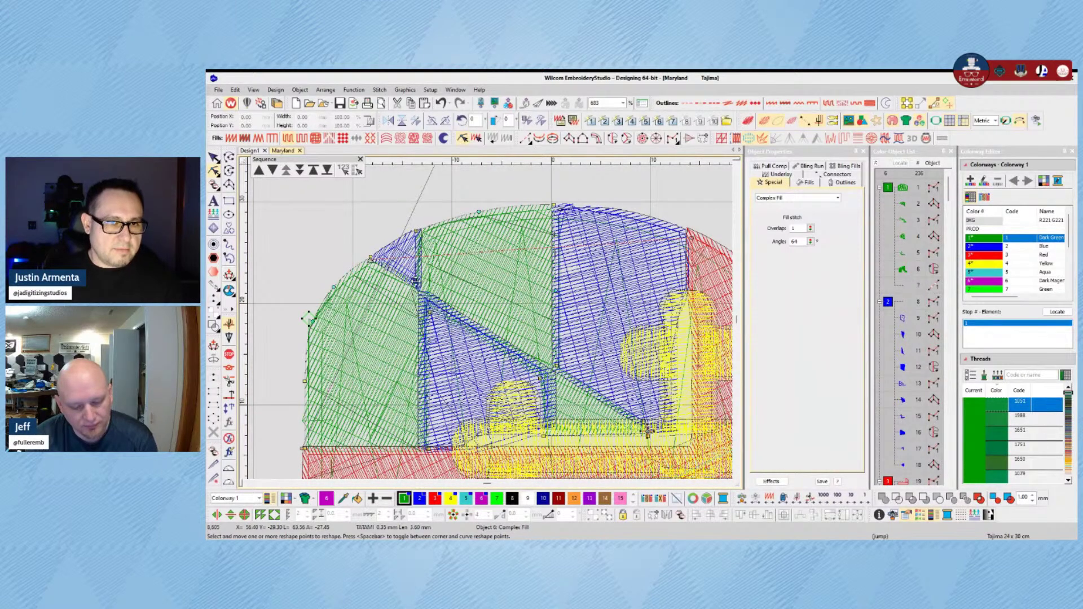
Step: Extend the green outline nodes under the small upper blue triangle and lower both bottom corners into the red band
drag(414, 280, 414, 276)
drag(418, 231, 377, 254)
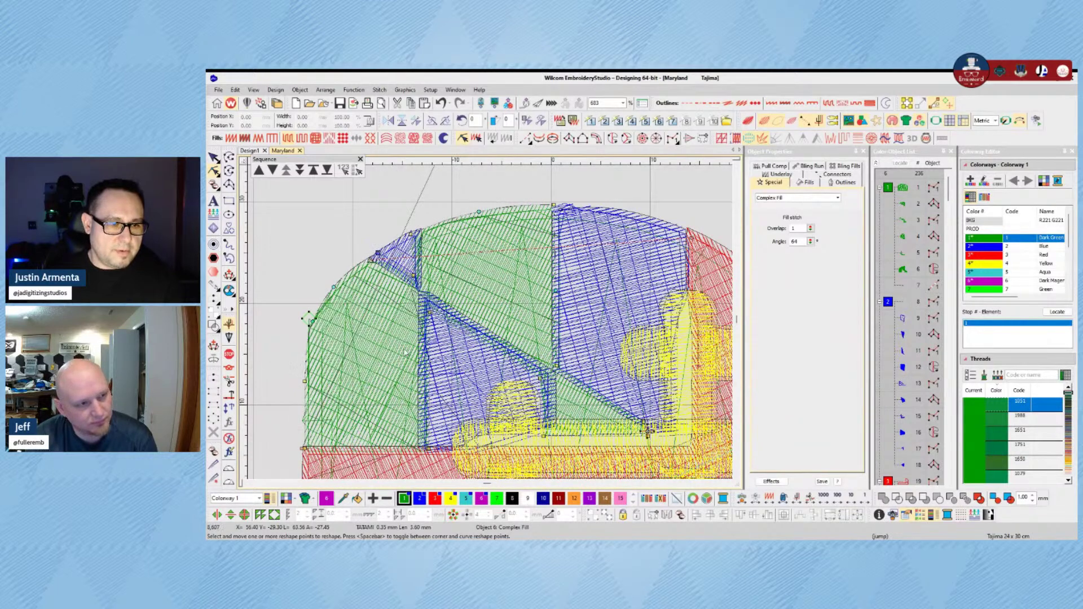
drag(304, 450, 305, 458)
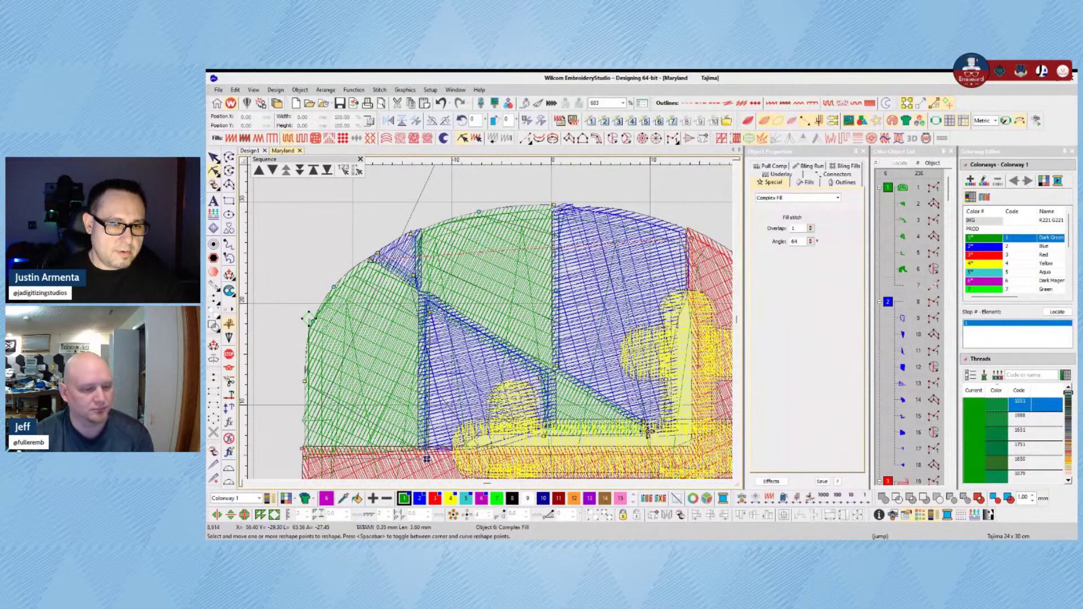
drag(428, 449, 429, 459)
Step: Move the green fill's stitch-angle line clear of the dome and rotate it to a 55° angle
scroll(457, 375, down, 3)
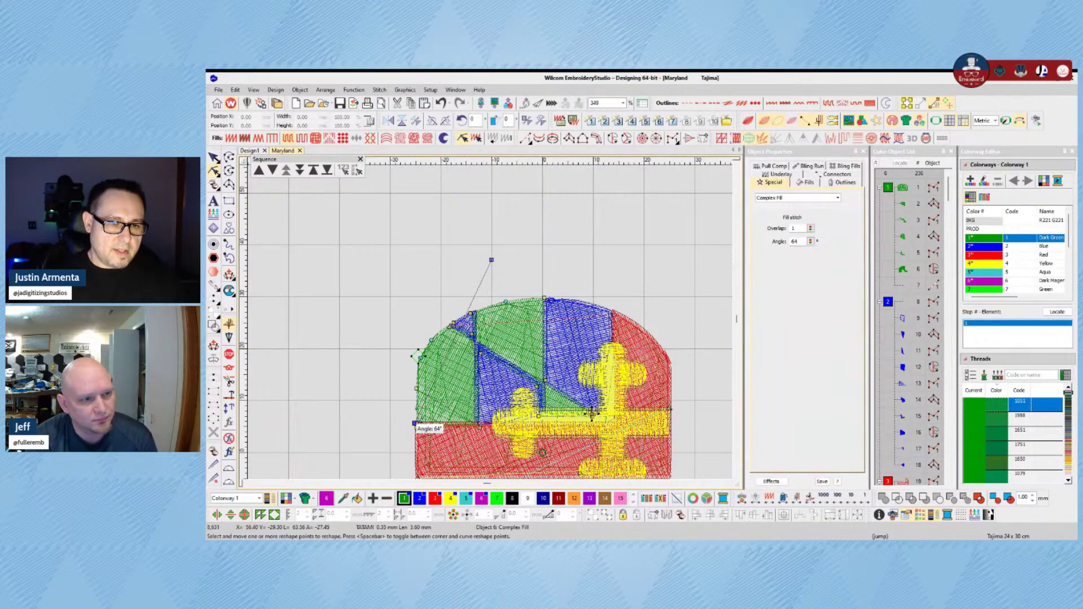
drag(415, 423, 364, 404)
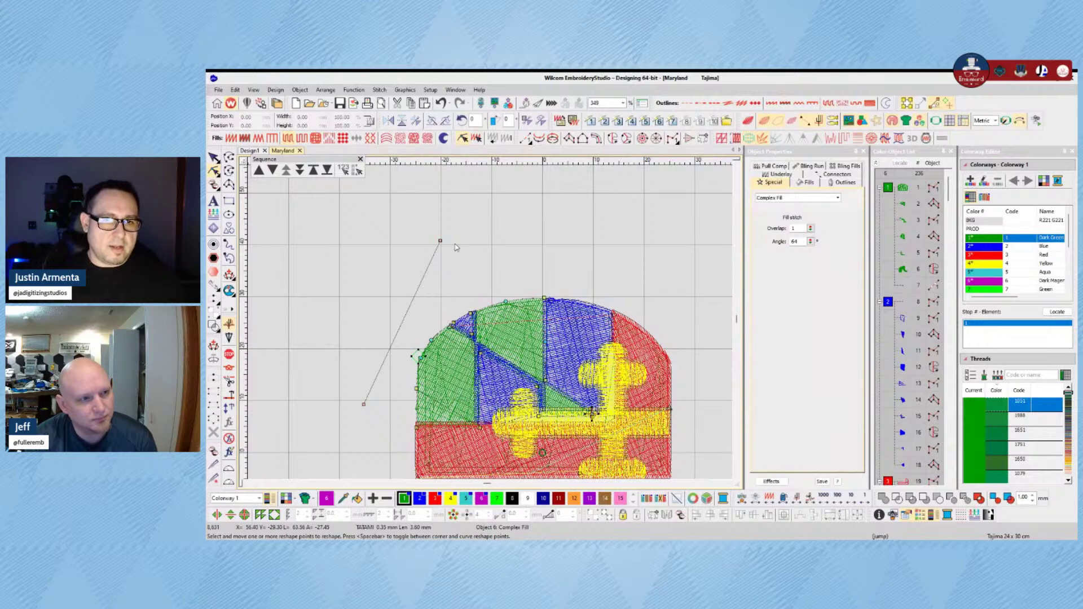
drag(440, 241, 450, 277)
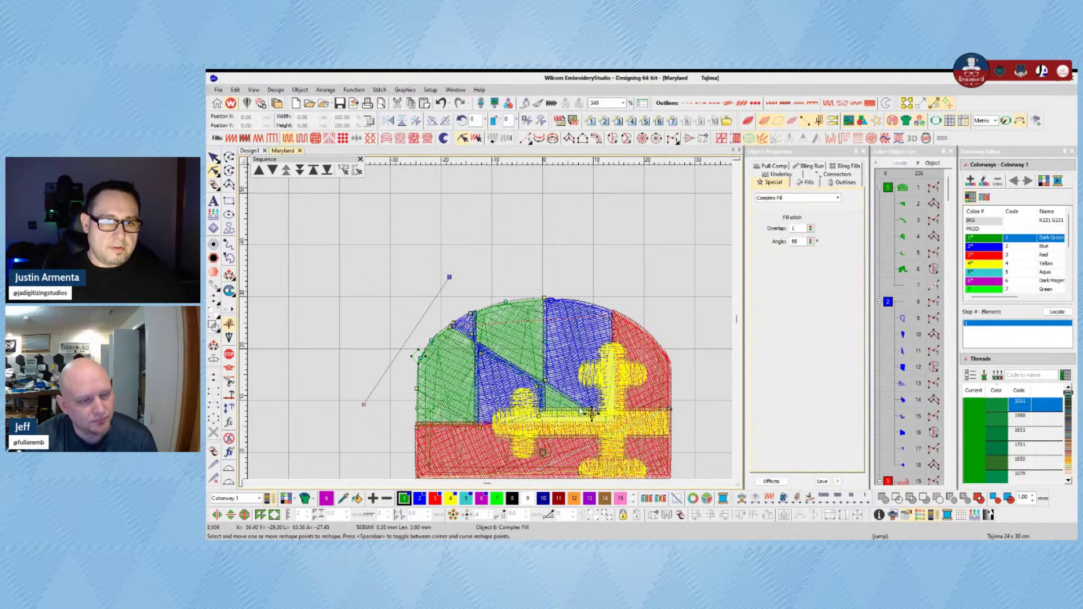
Step: Extend the small green triangle's corners and the green fill's edge nodes beside the large blue fill, and finish reshaping
scroll(580, 411, up, 3)
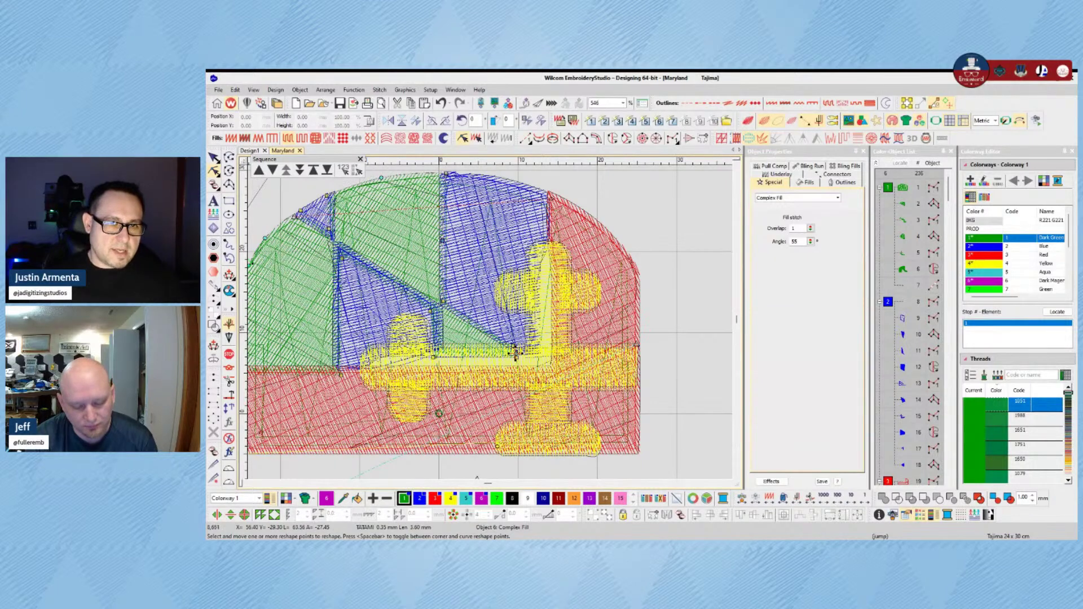
drag(443, 301, 448, 299)
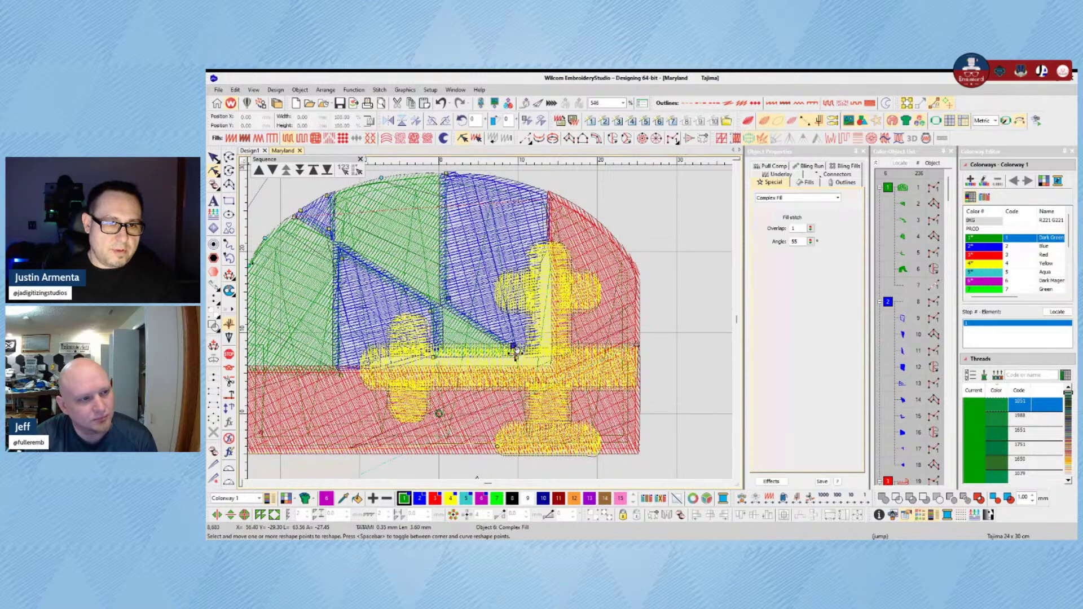
drag(514, 346, 522, 343)
drag(448, 299, 449, 297)
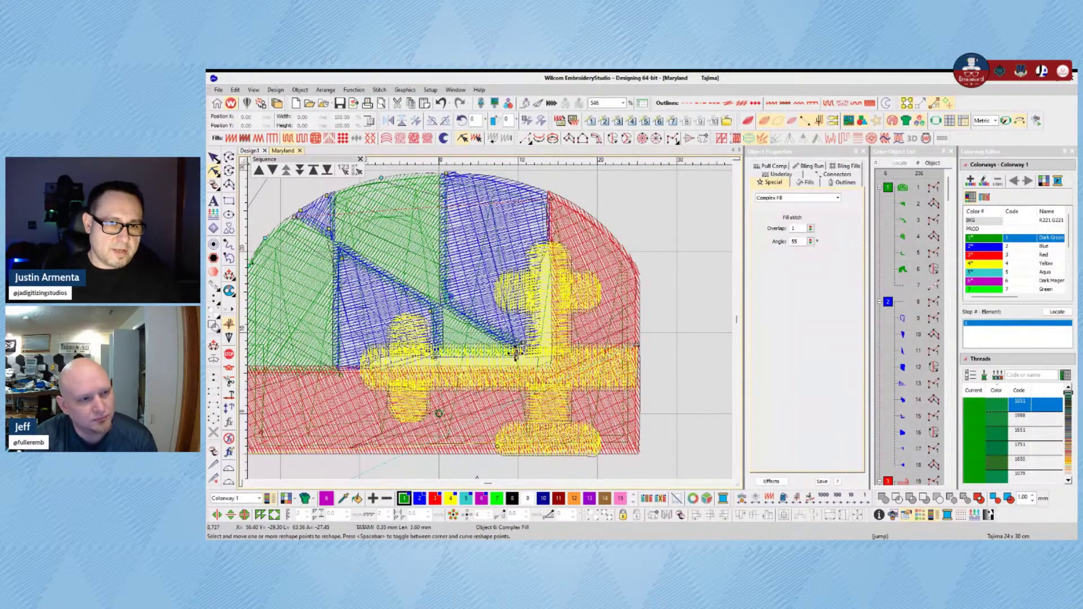
drag(435, 358, 431, 357)
drag(514, 355, 519, 359)
drag(451, 296, 453, 297)
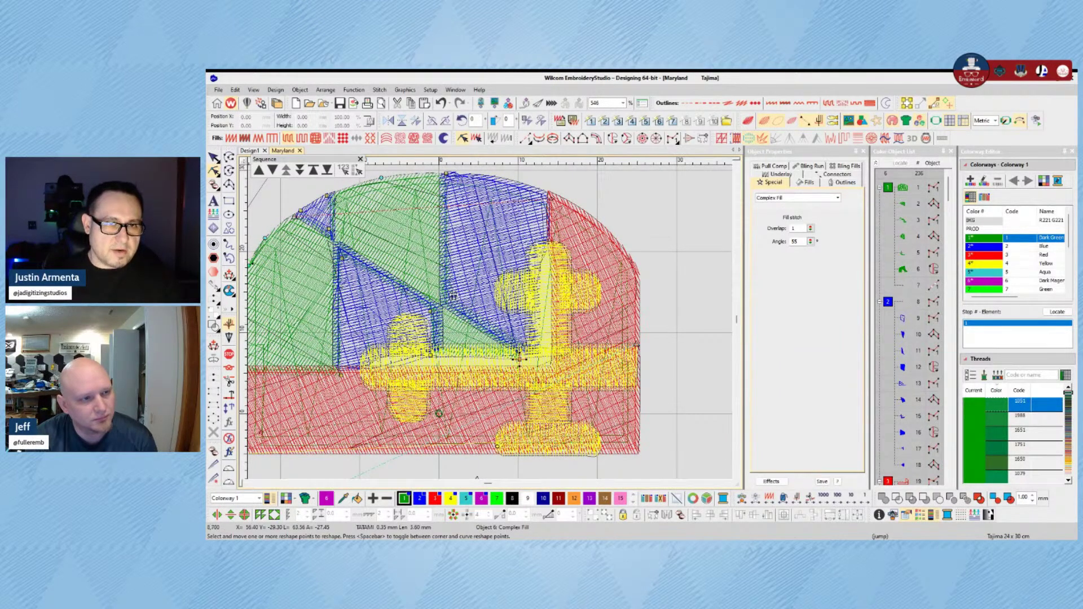
drag(446, 174, 451, 175)
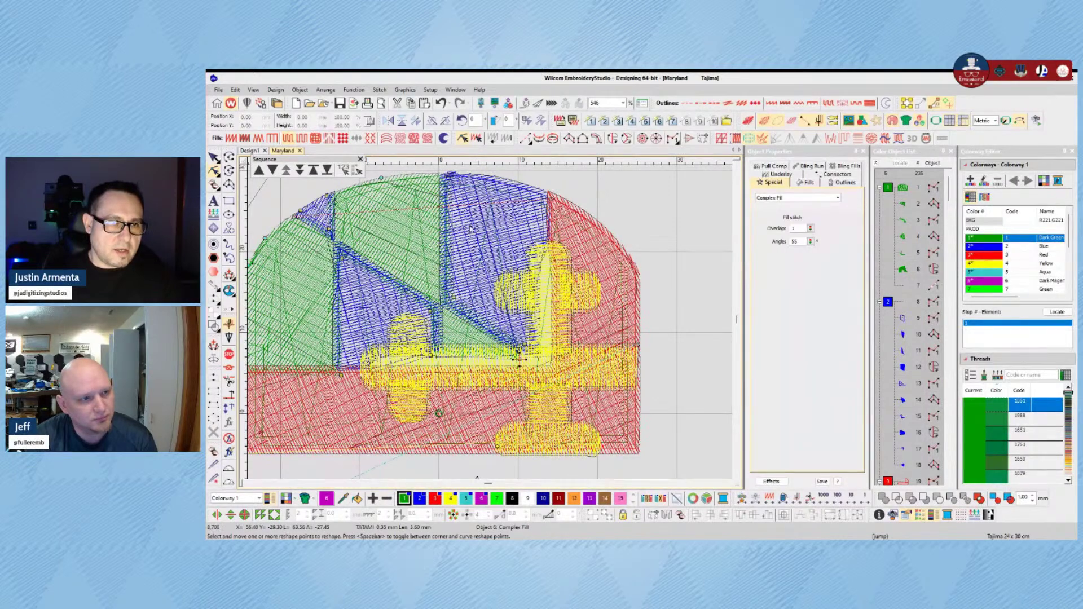
key(Escape)
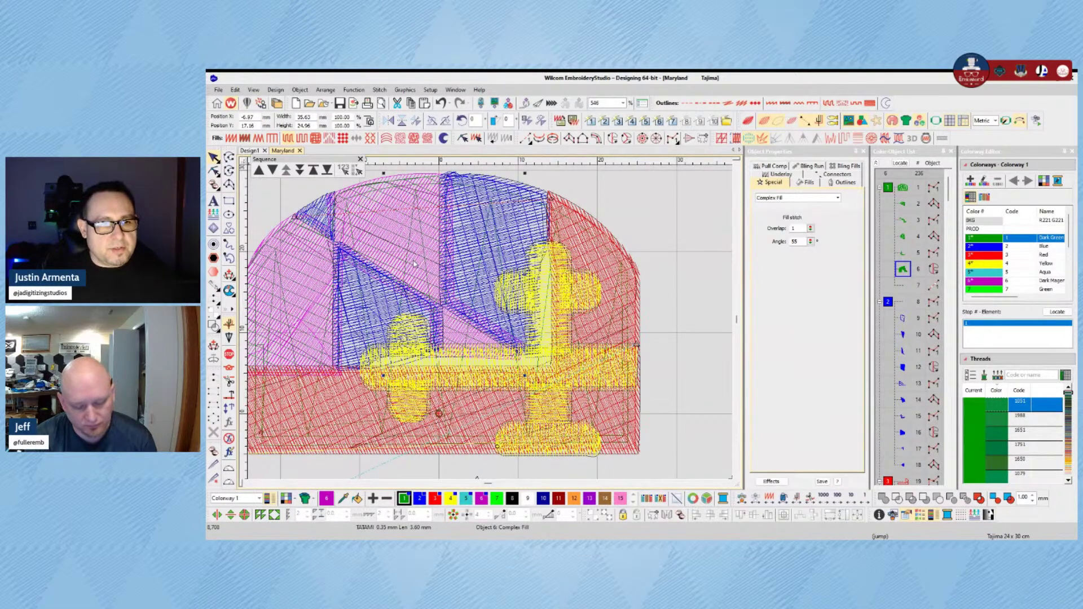
Step: Examine the reshaped green fill in the whole dome and check its tatami fill settings
scroll(377, 280, down, 1)
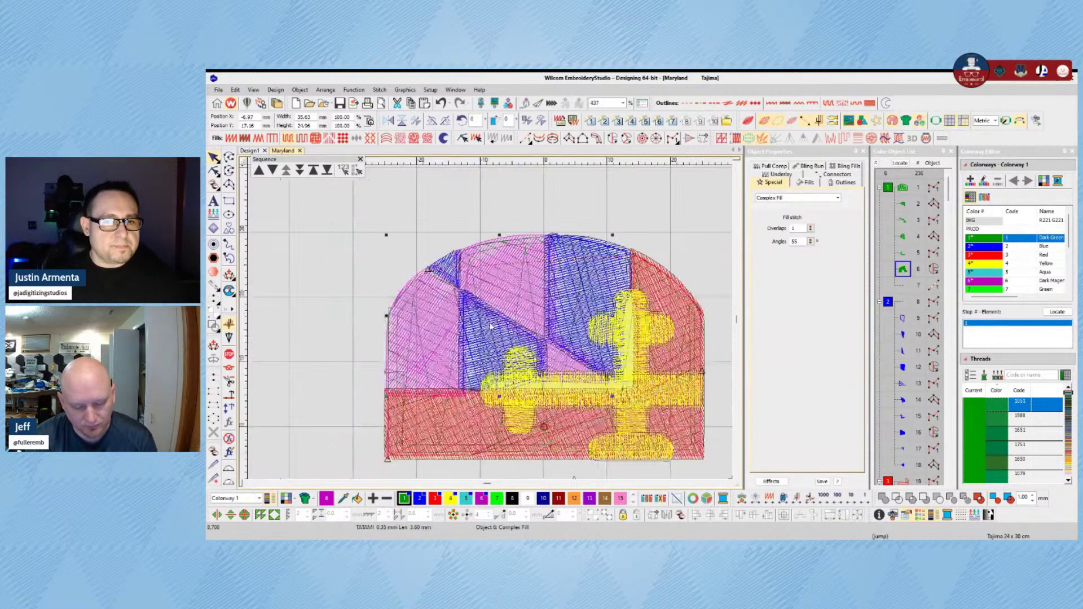
click(399, 248)
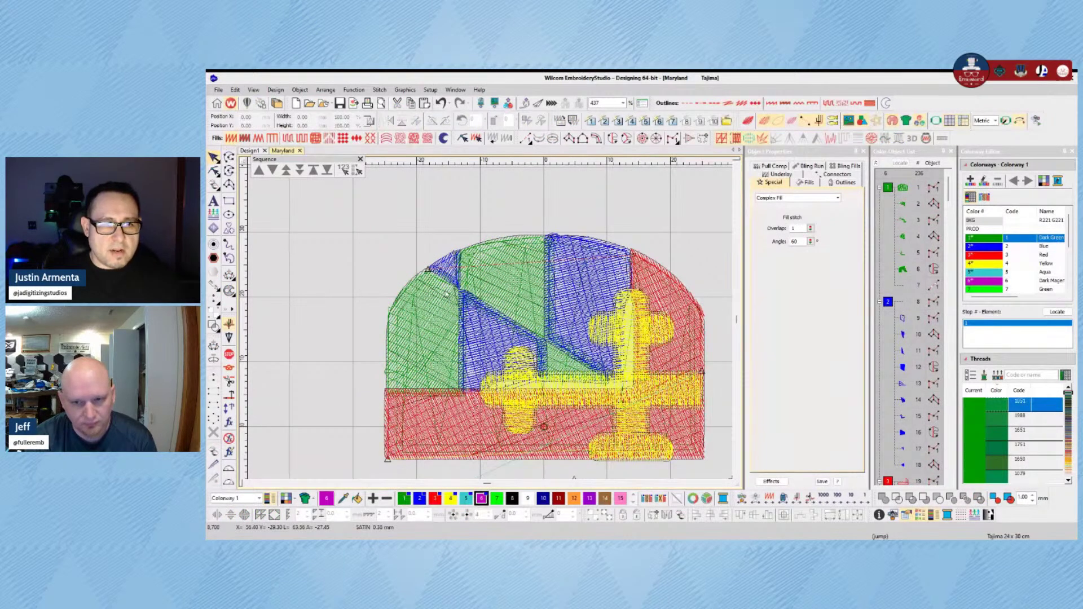
click(500, 243)
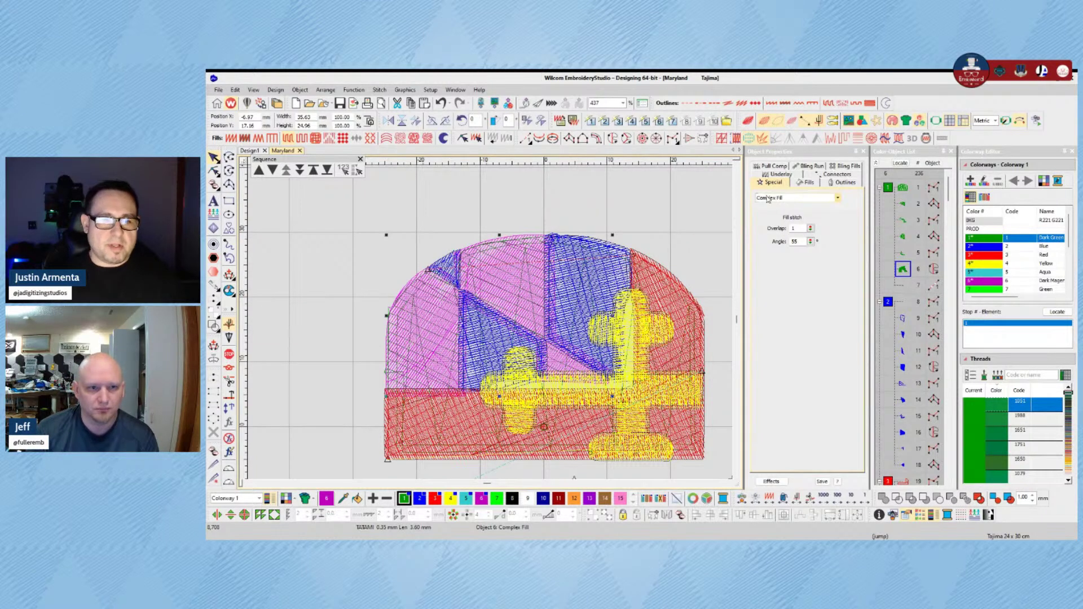
key(alt+Tab)
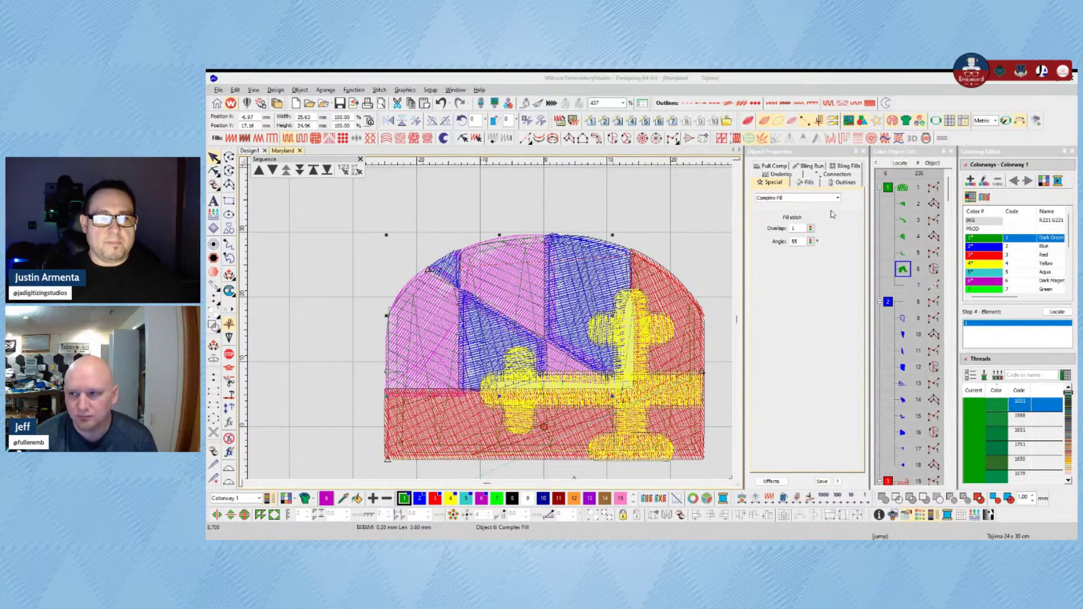
key(alt+Tab)
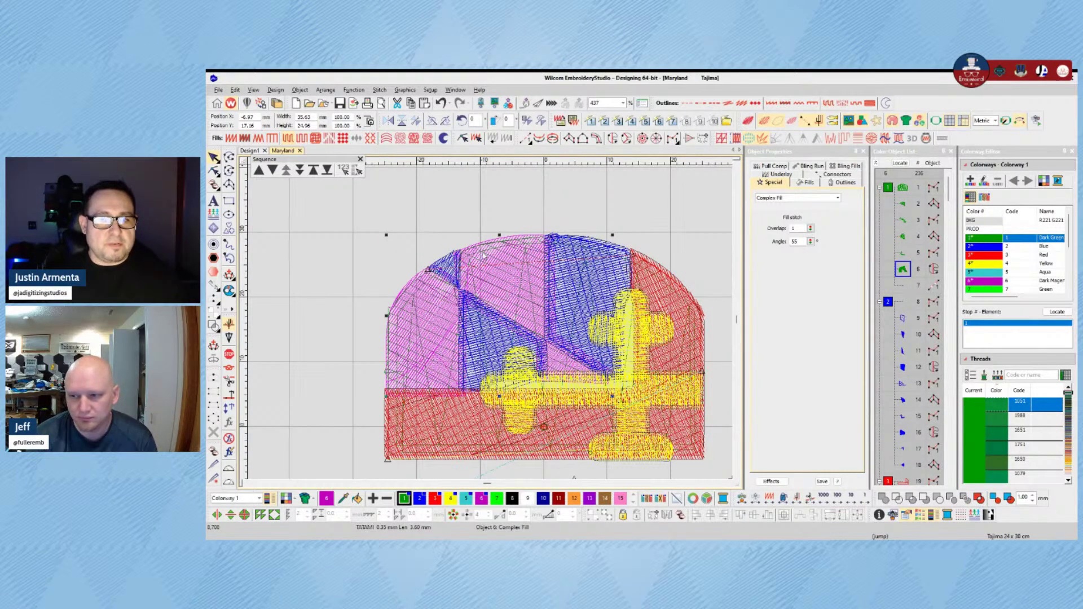
click(809, 182)
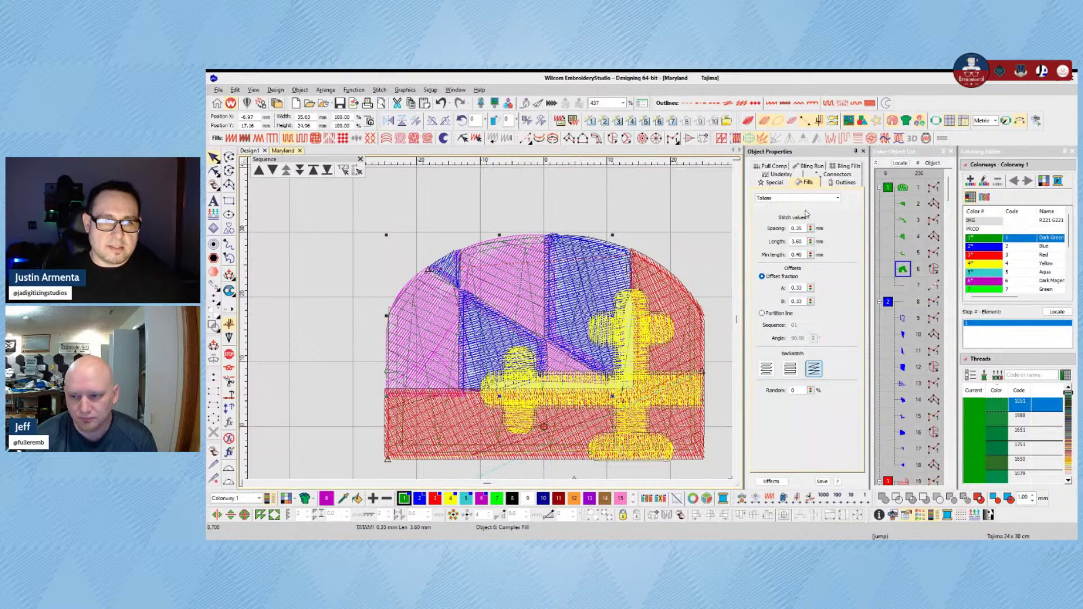
click(511, 207)
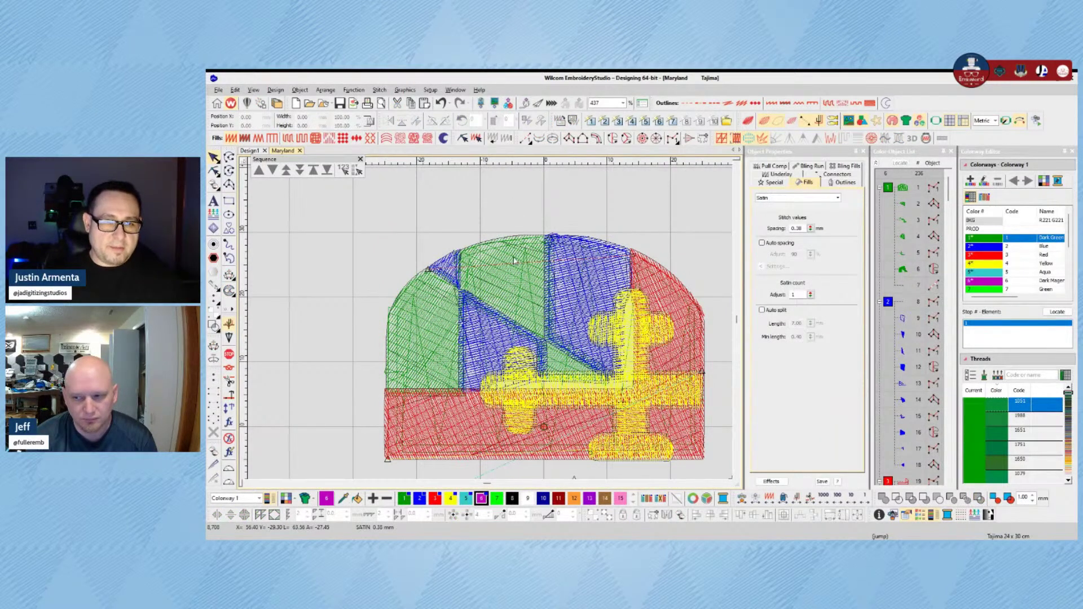
click(535, 261)
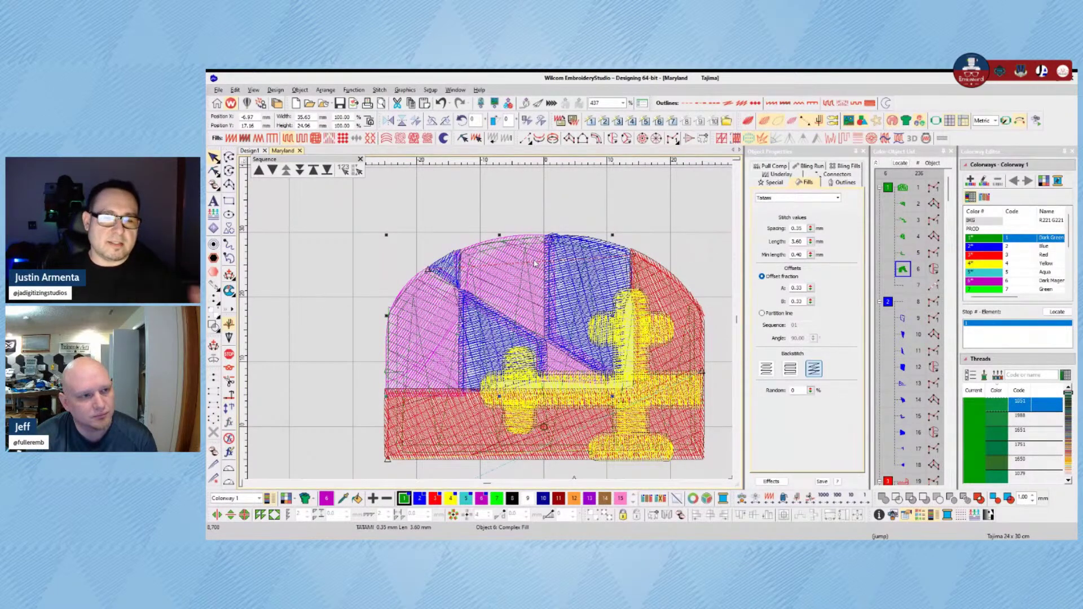
Step: Move the green fill aside to examine the green underlying objects one by one, and undo the move
drag(489, 249, 303, 192)
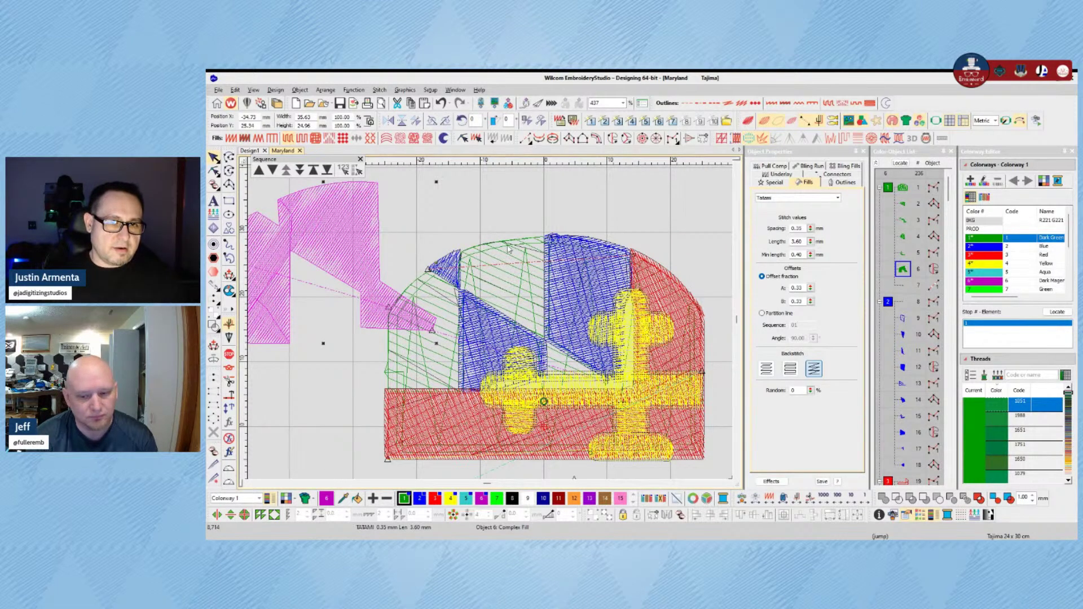
click(907, 191)
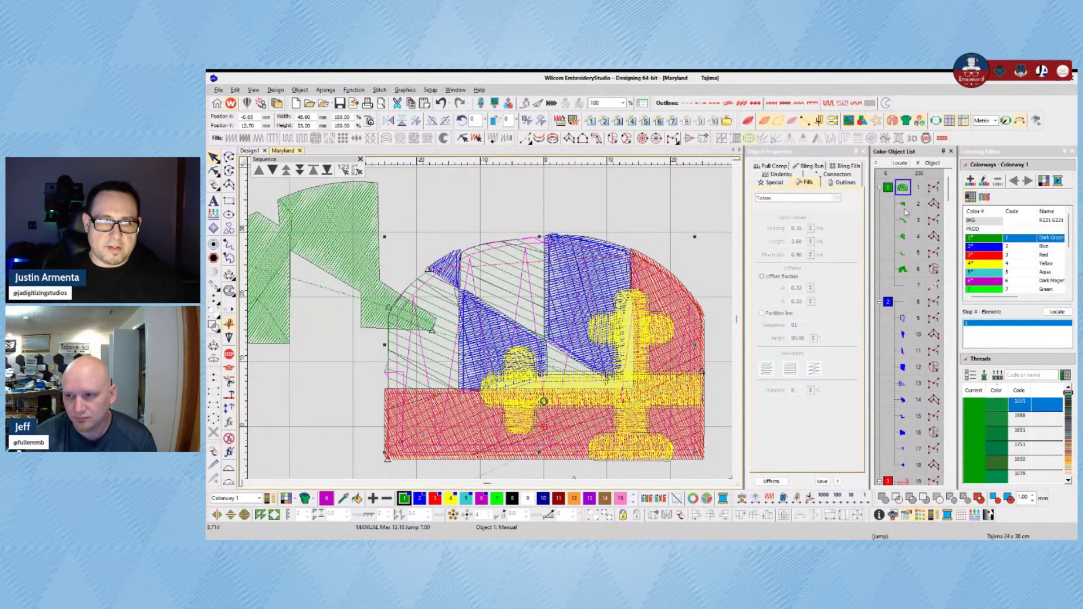
click(905, 209)
click(903, 225)
click(903, 239)
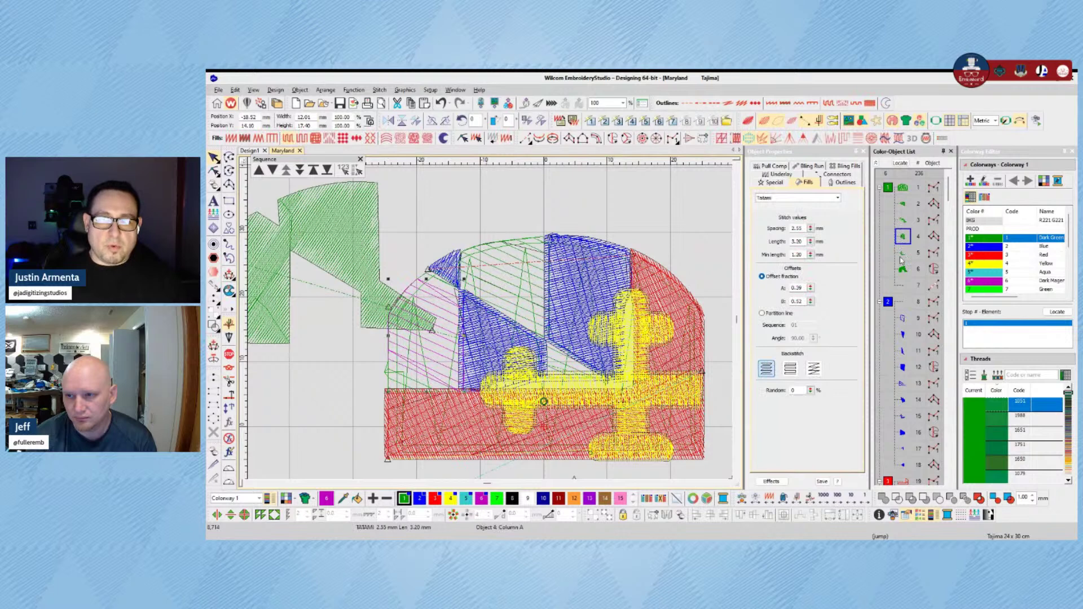
click(903, 254)
click(903, 269)
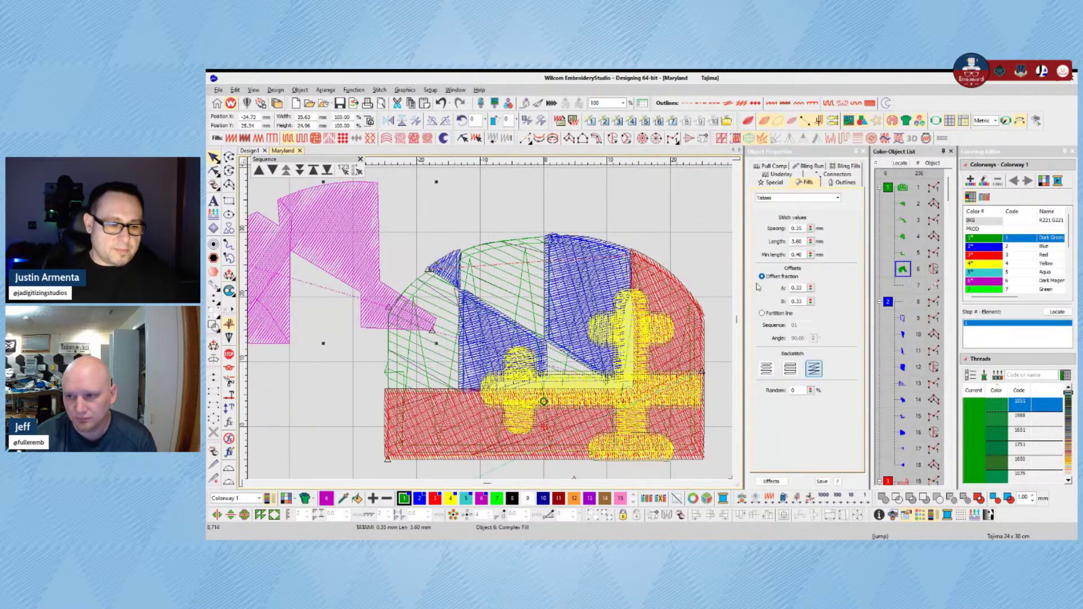
key(ctrl+z)
key(ctrl+z)
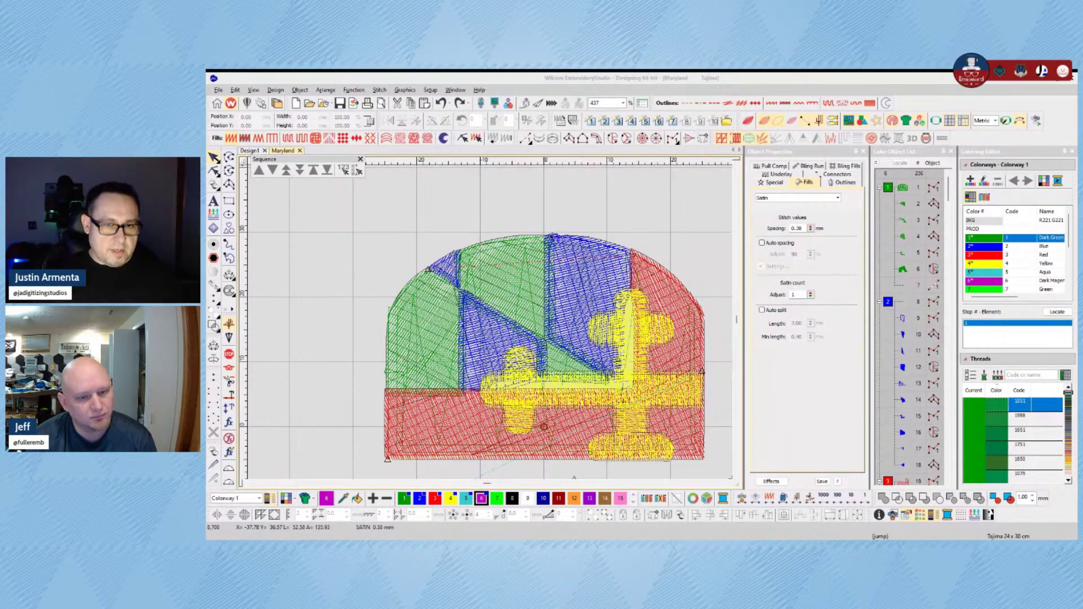
Step: Turn on a first underlay of type Double Tatami for the large green fill
click(456, 215)
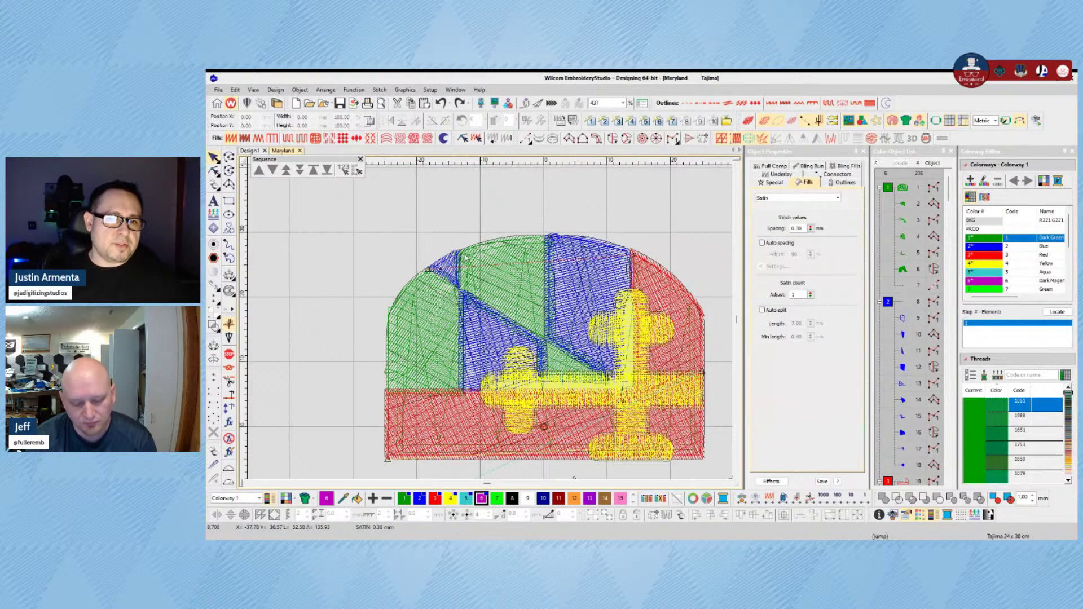
click(504, 241)
click(532, 208)
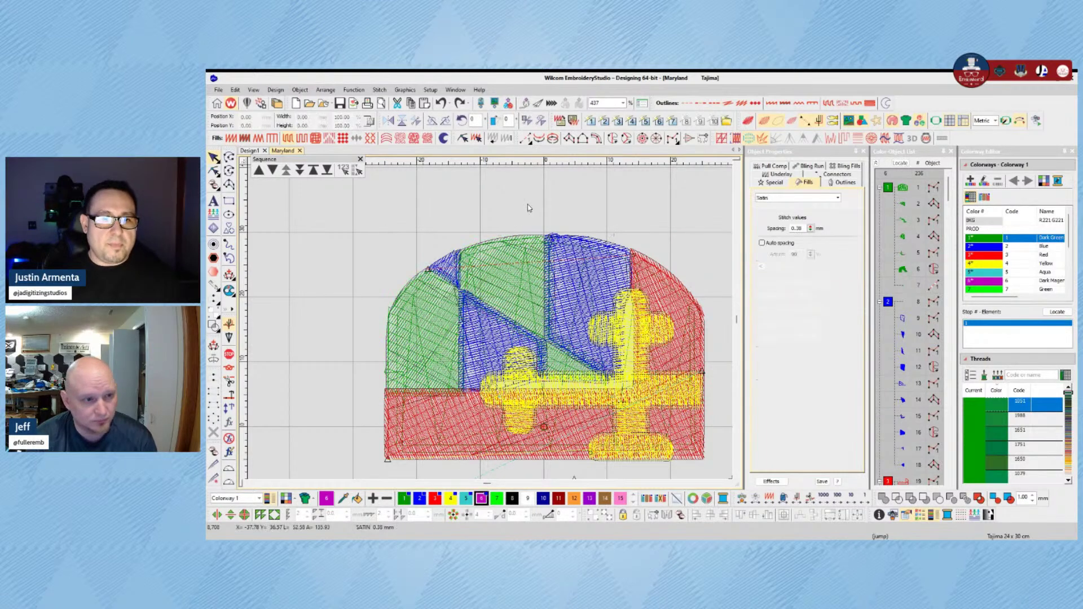
click(510, 236)
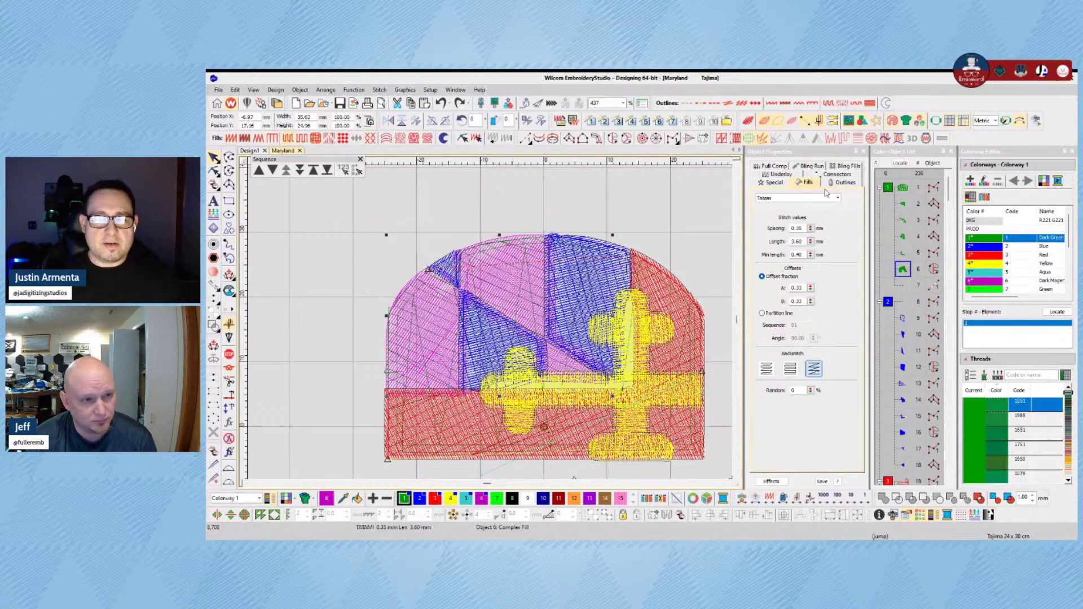
click(782, 175)
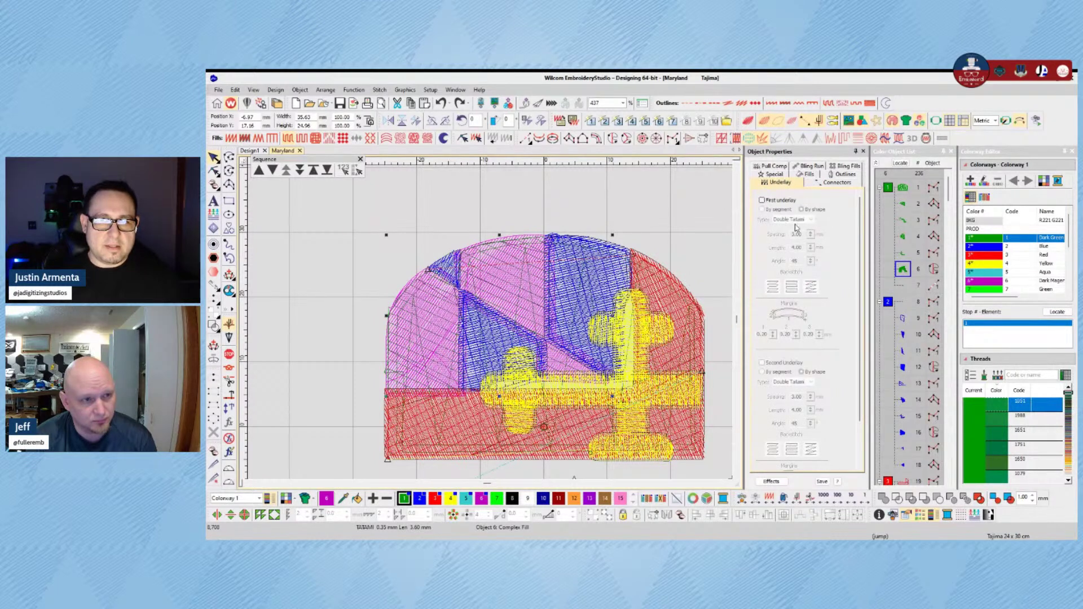
click(762, 200)
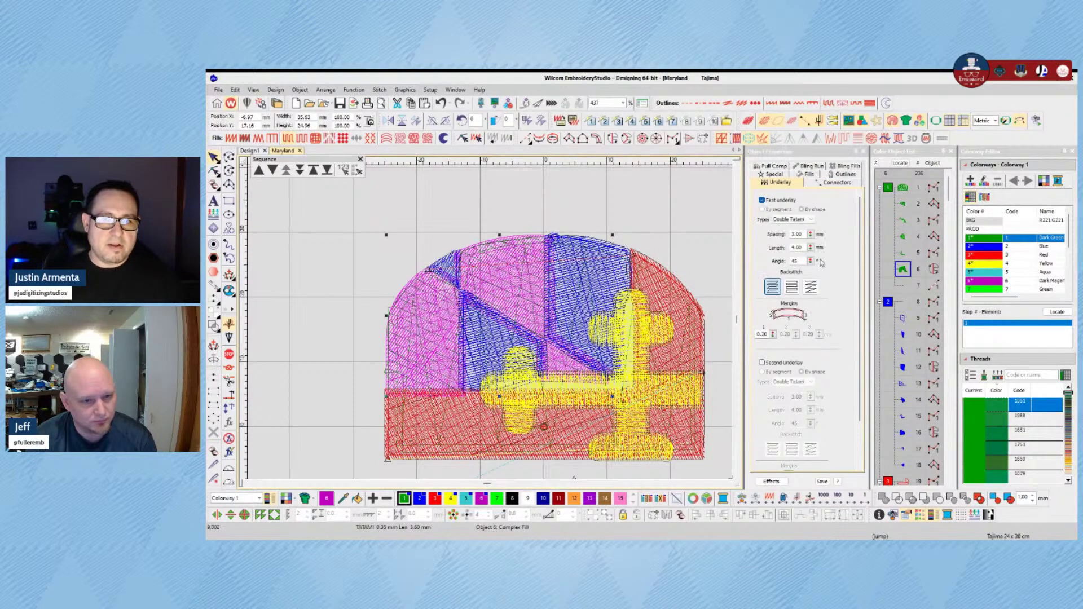
click(792, 219)
click(791, 225)
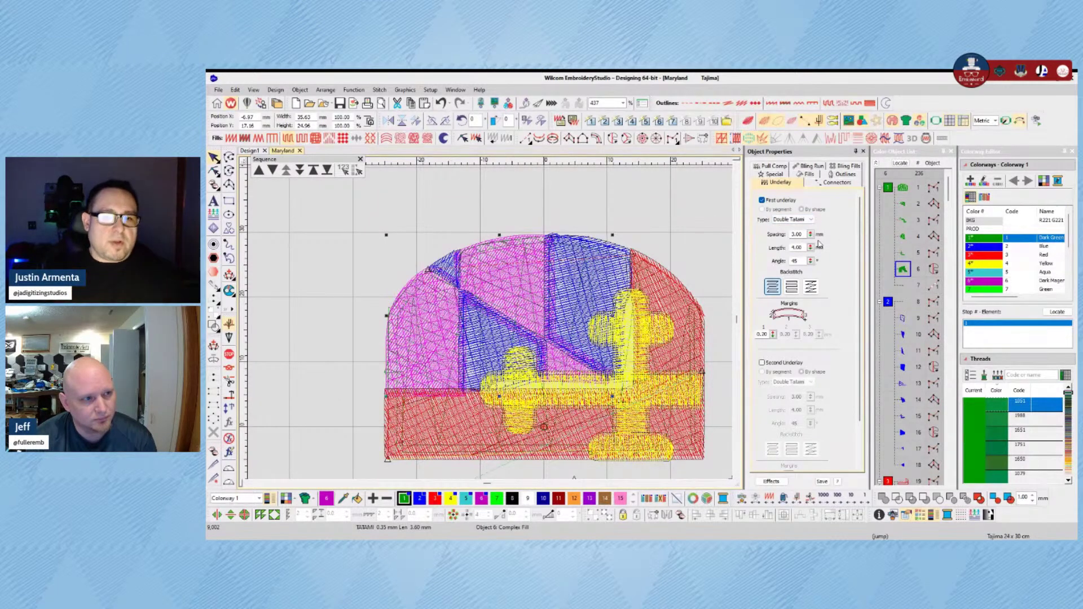
key(alt+Tab)
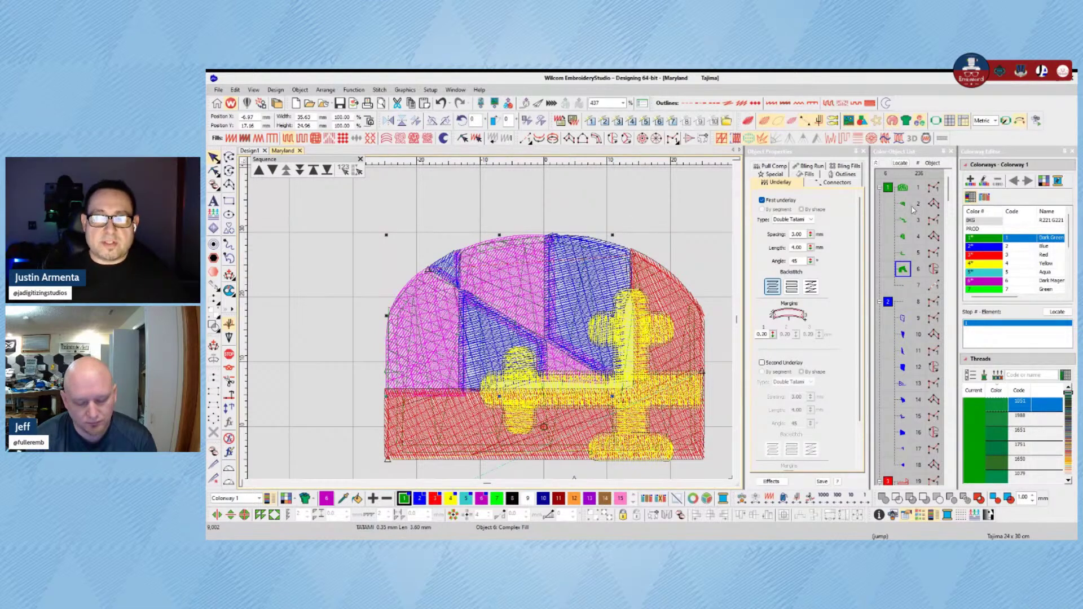
Step: Delete the five old green objects that precede the large green fill in the stitching order
click(903, 187)
shift+click(903, 253)
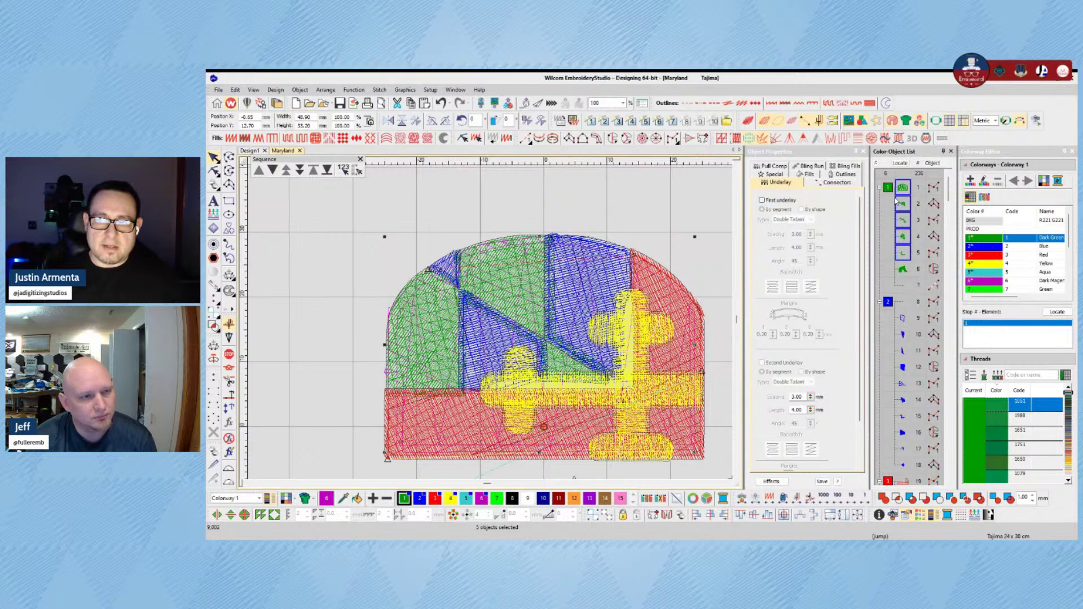
key(Delete)
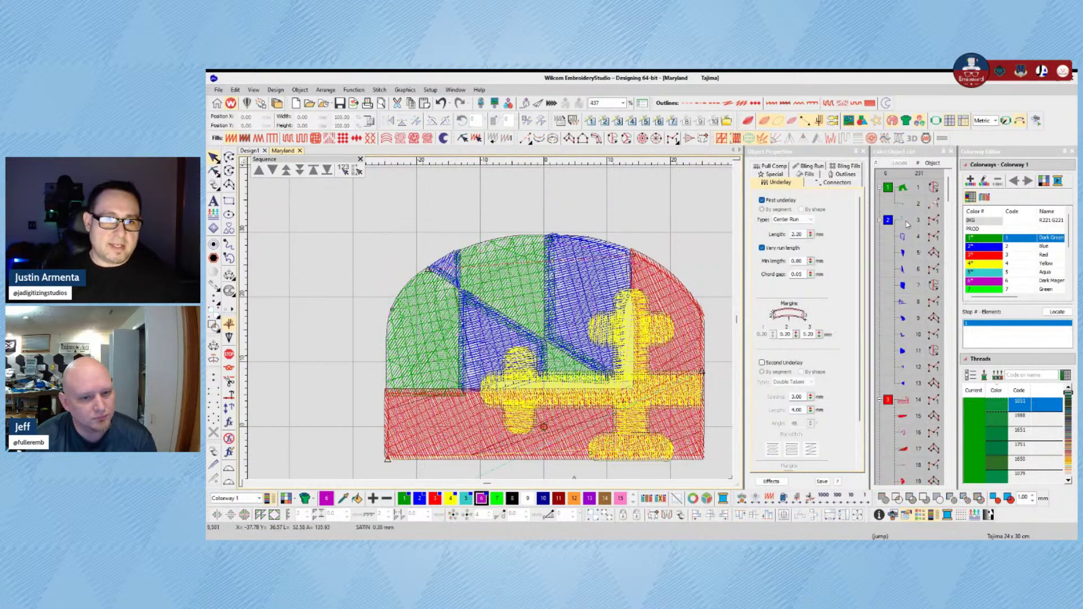
Step: Check the remaining green fill and delete the tiny leftover green run object beneath the horizontal yellow bar
click(903, 188)
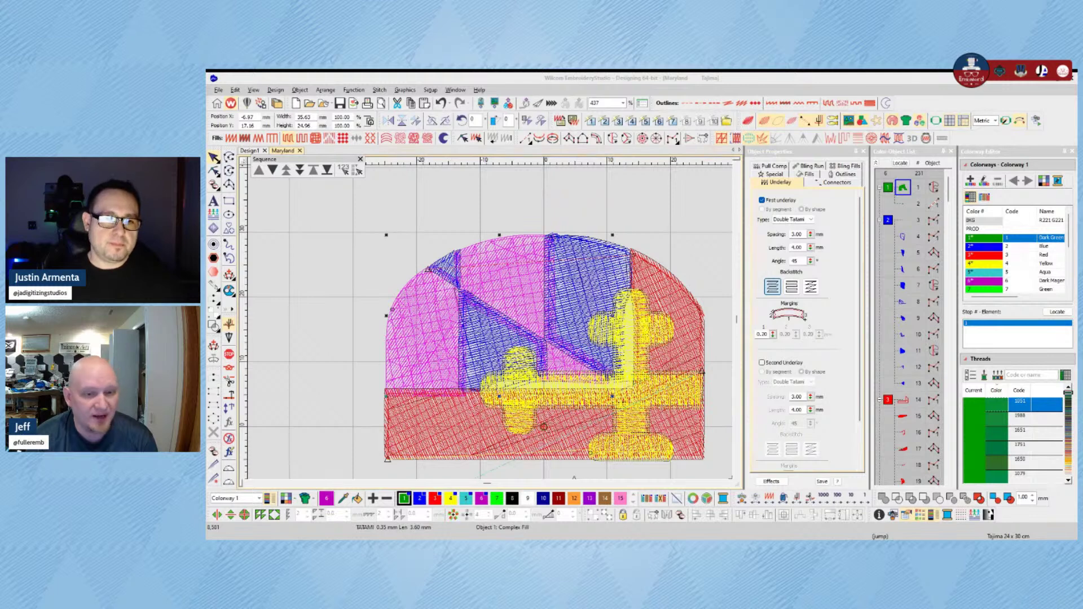
click(585, 241)
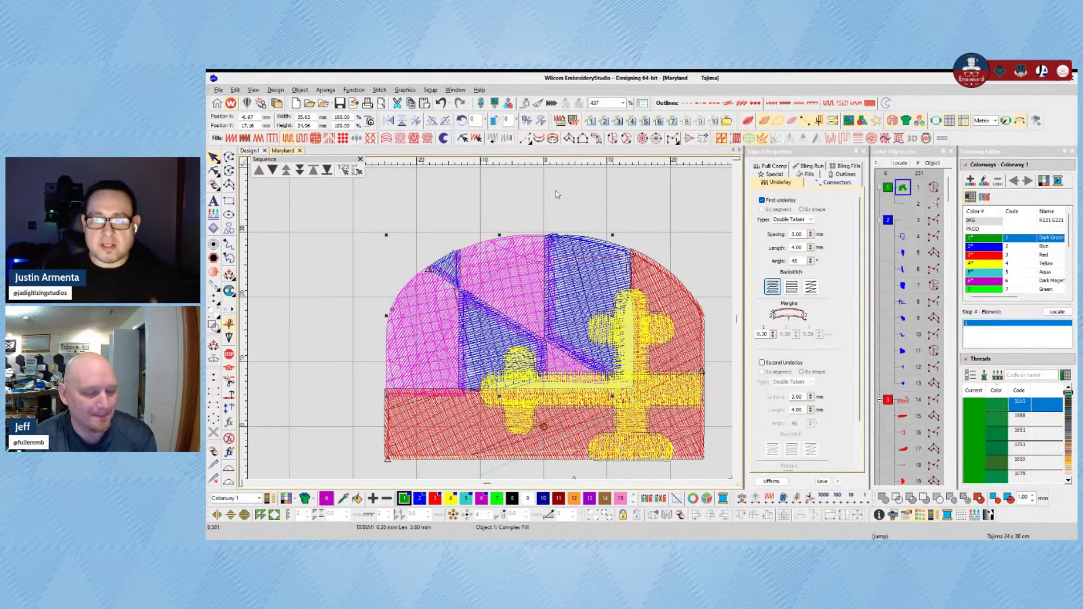
click(903, 205)
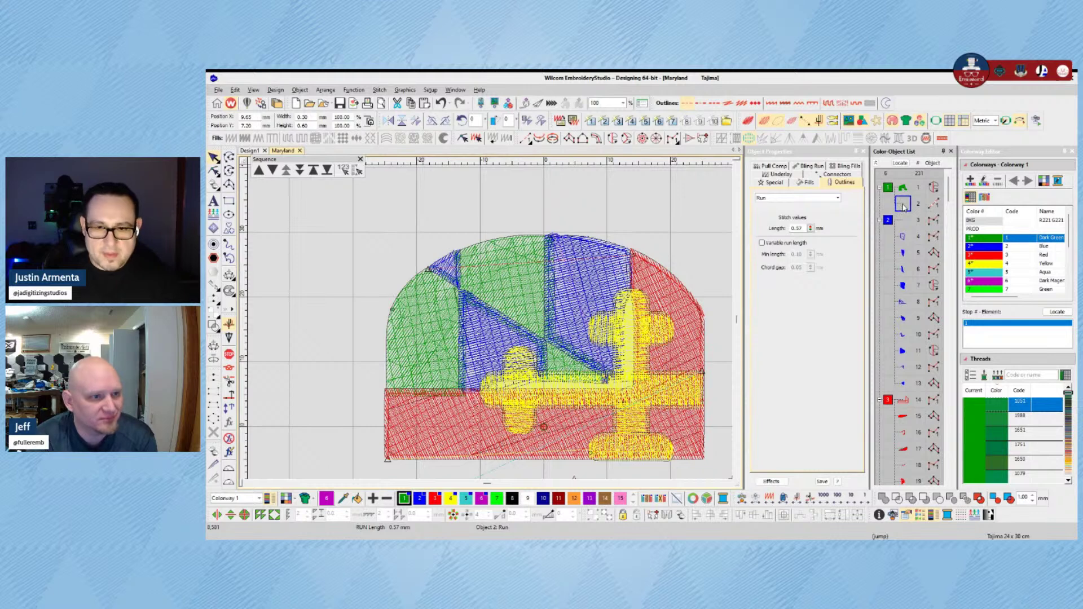
key(t)
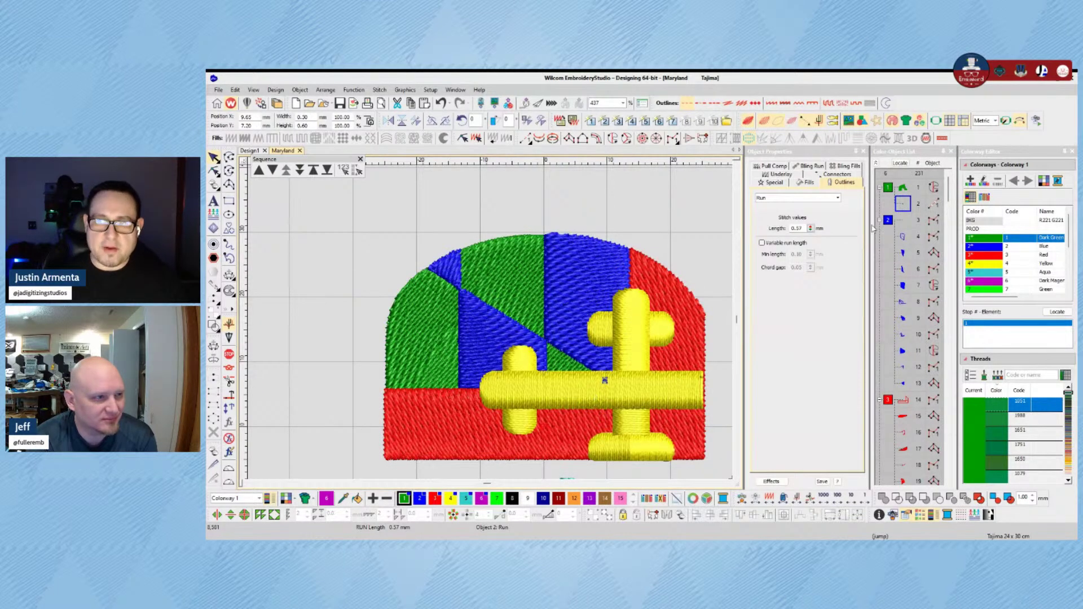
key(Delete)
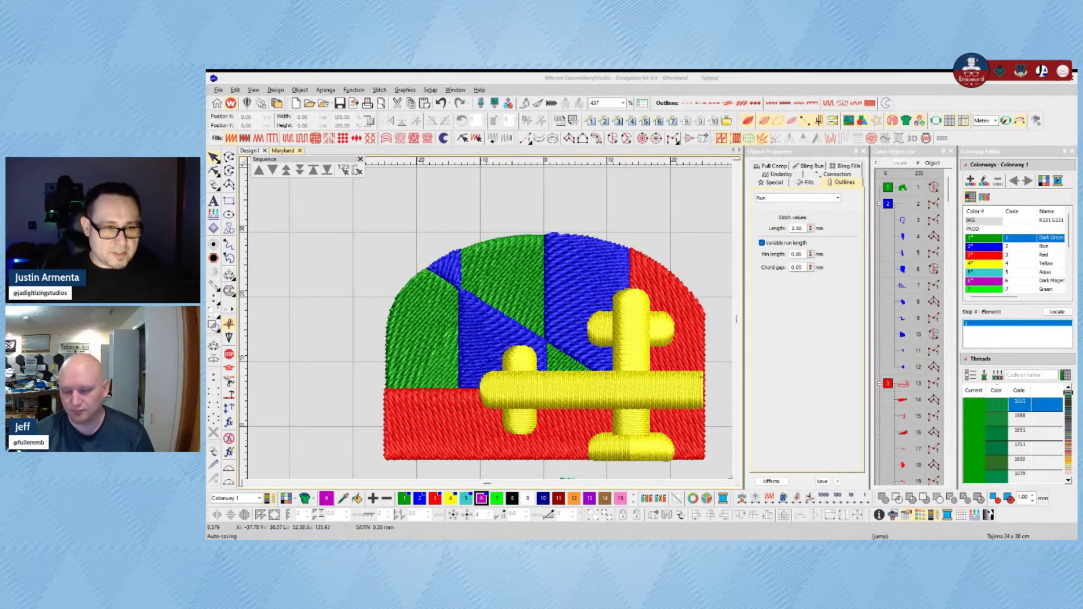
Step: Review the green fill's connector and tie-in settings and compare its stitch view with the realistic view
click(738, 212)
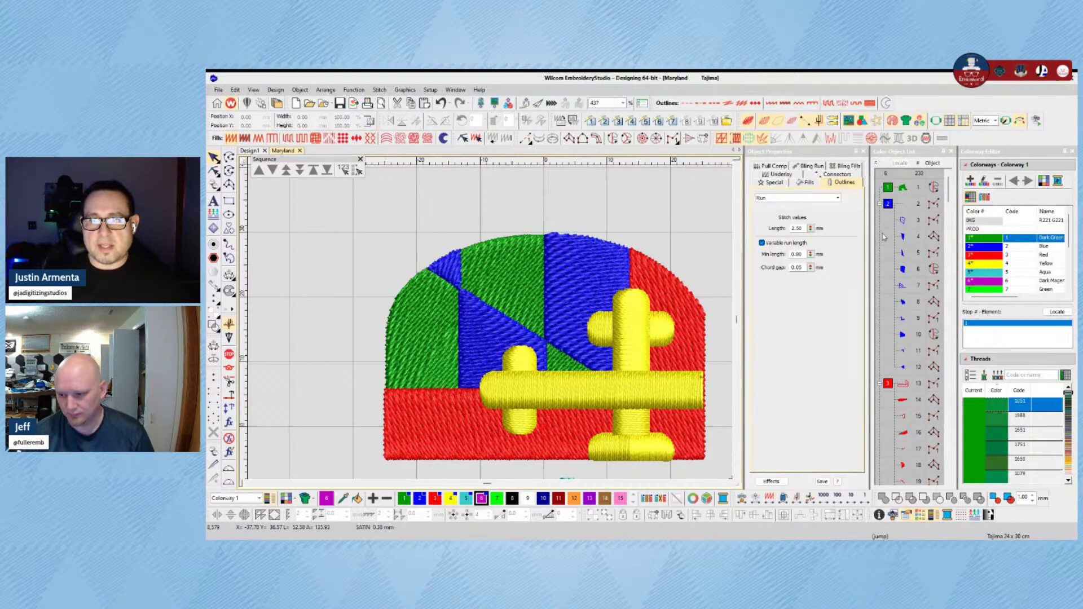
click(903, 187)
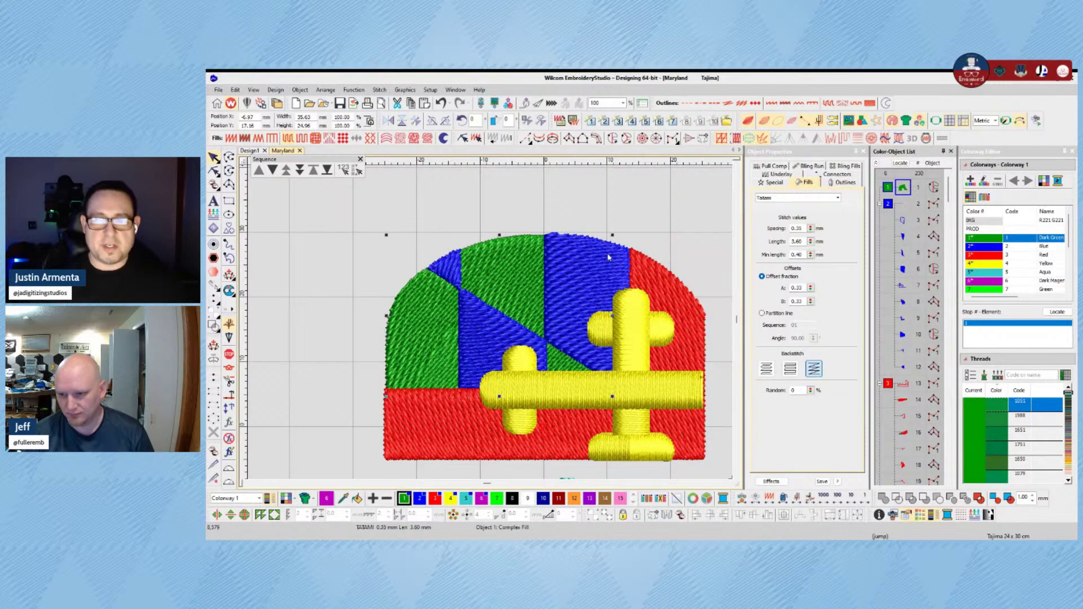
key(t)
click(838, 176)
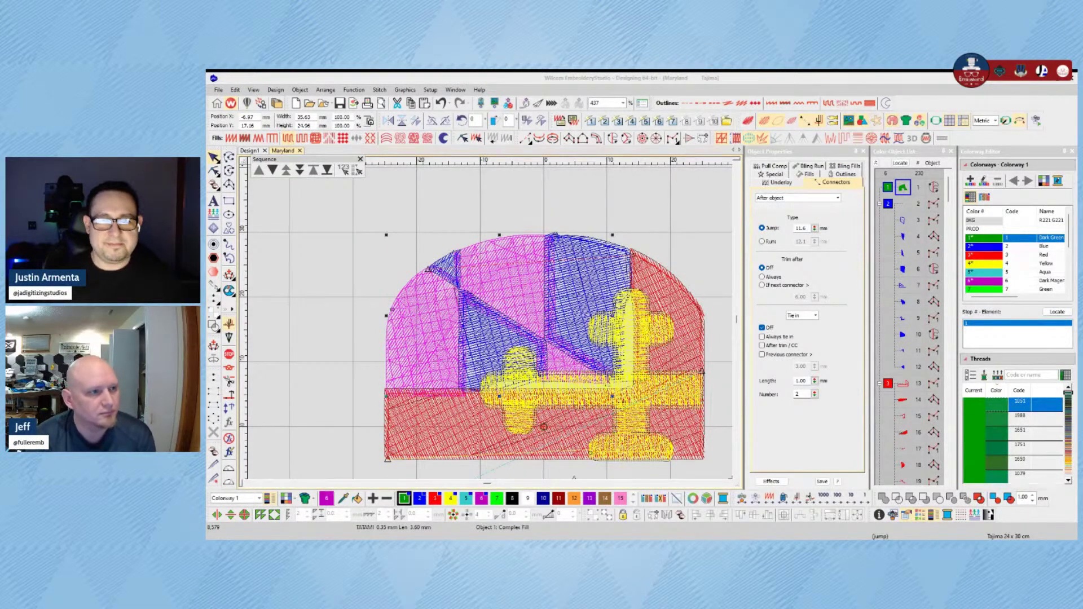
click(814, 347)
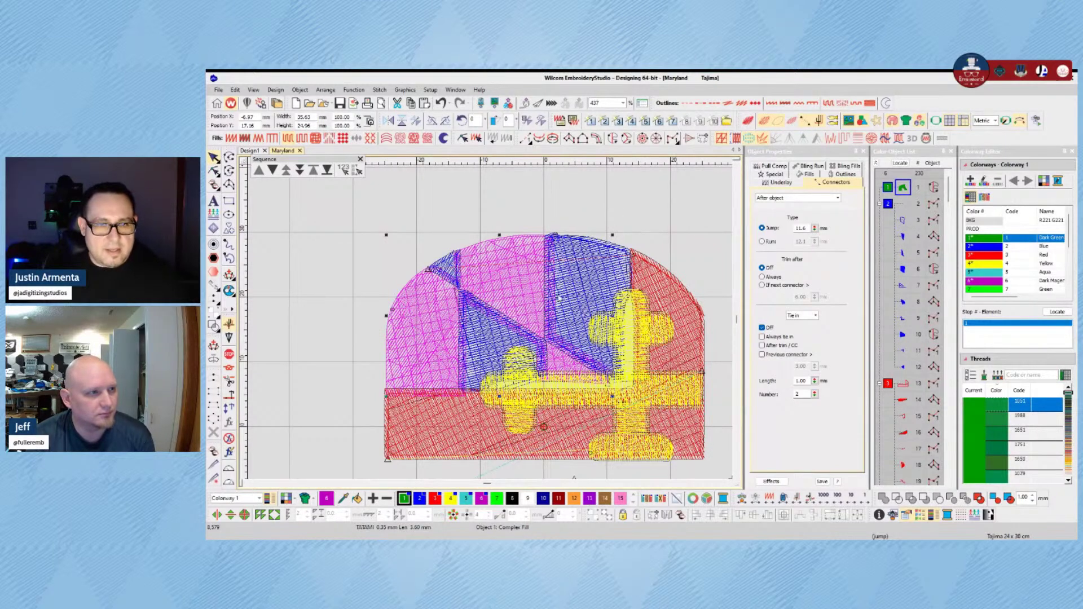
key(t)
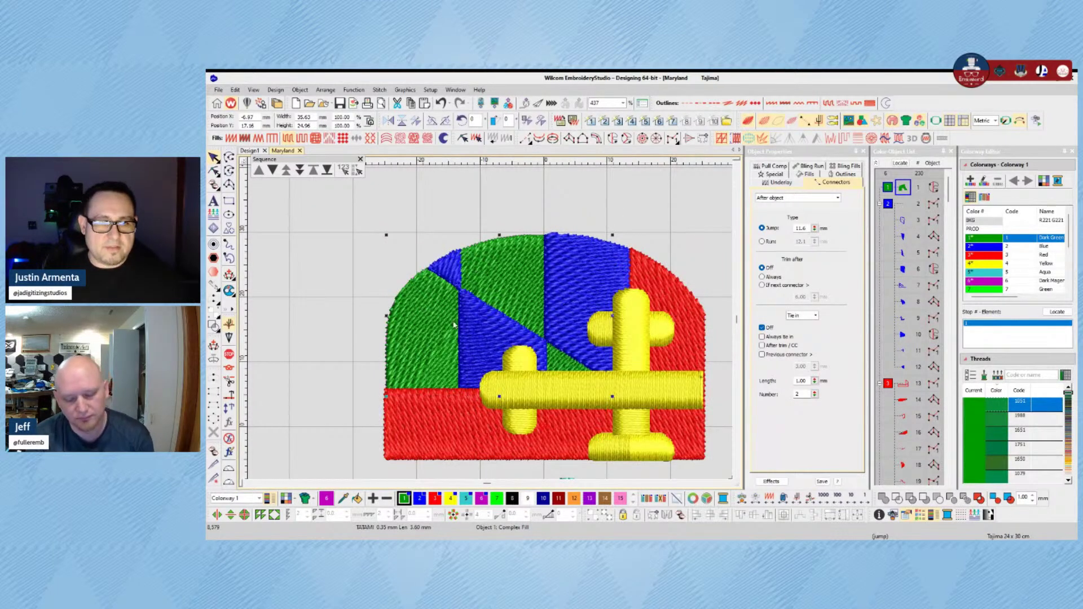
Step: Set the green fill's first underlay to Tatami and add a second underlay of type Edge run
click(781, 182)
click(793, 220)
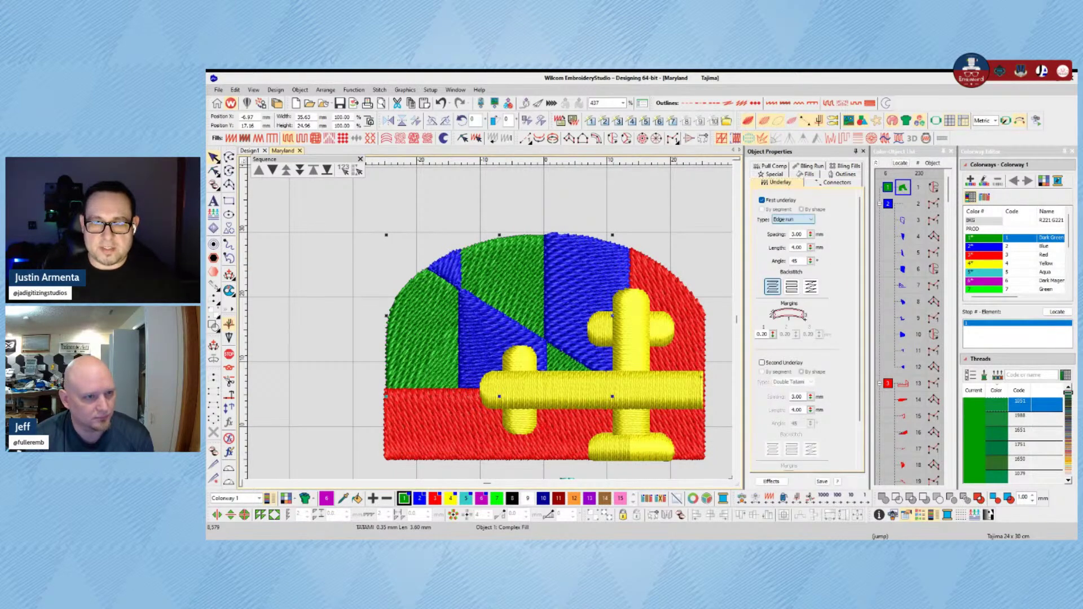
click(792, 244)
click(762, 363)
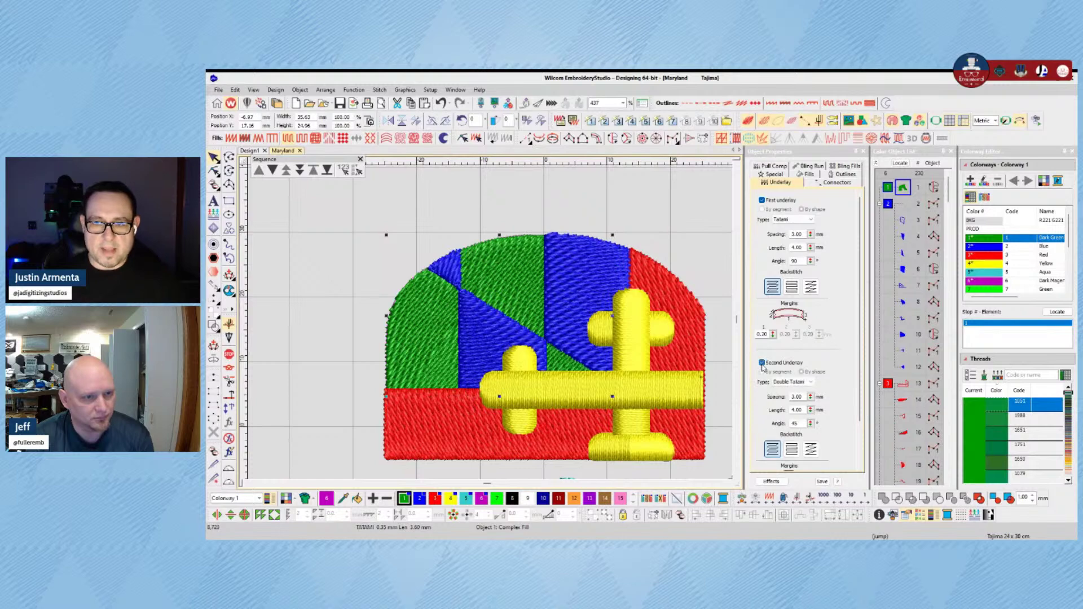
click(793, 382)
click(792, 397)
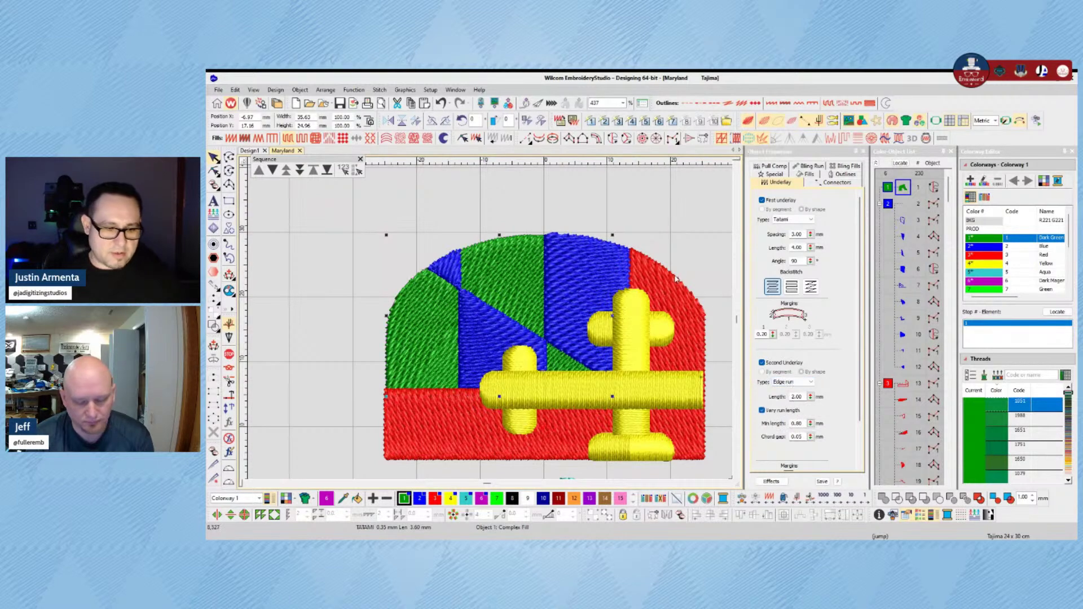
Step: Show the green fill as plain stitches, adjust its outline slightly near the small blue piece, and finish reshaping
key(ctrl+a)
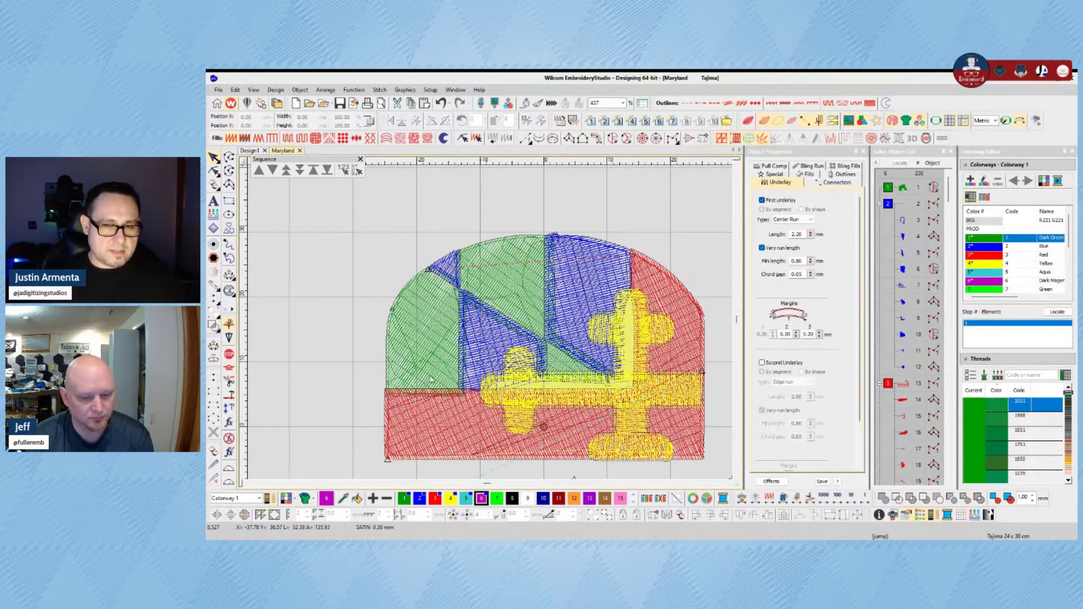
click(522, 247)
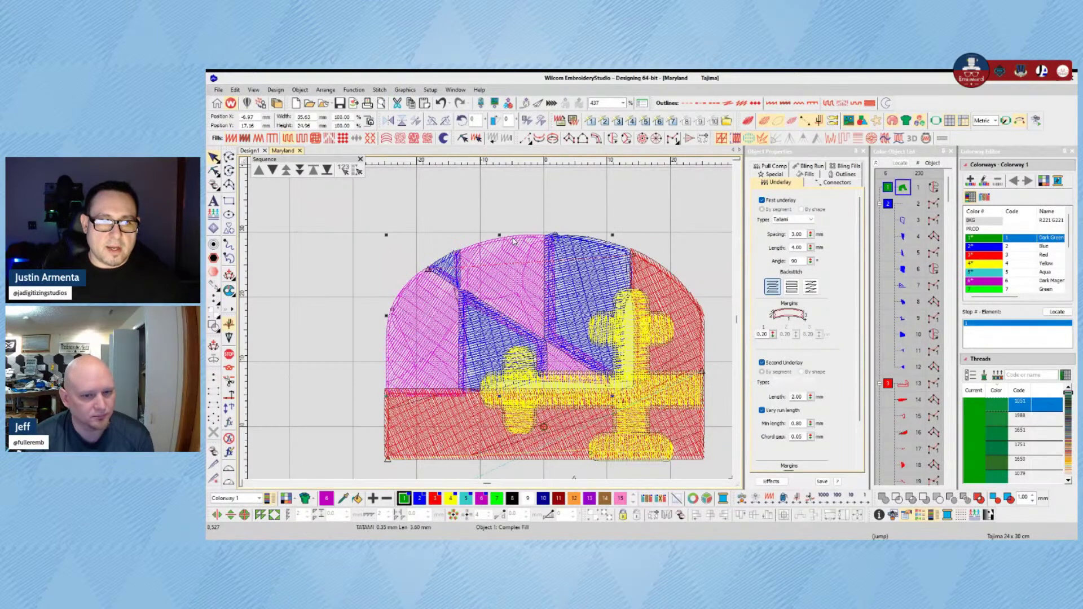
key(h)
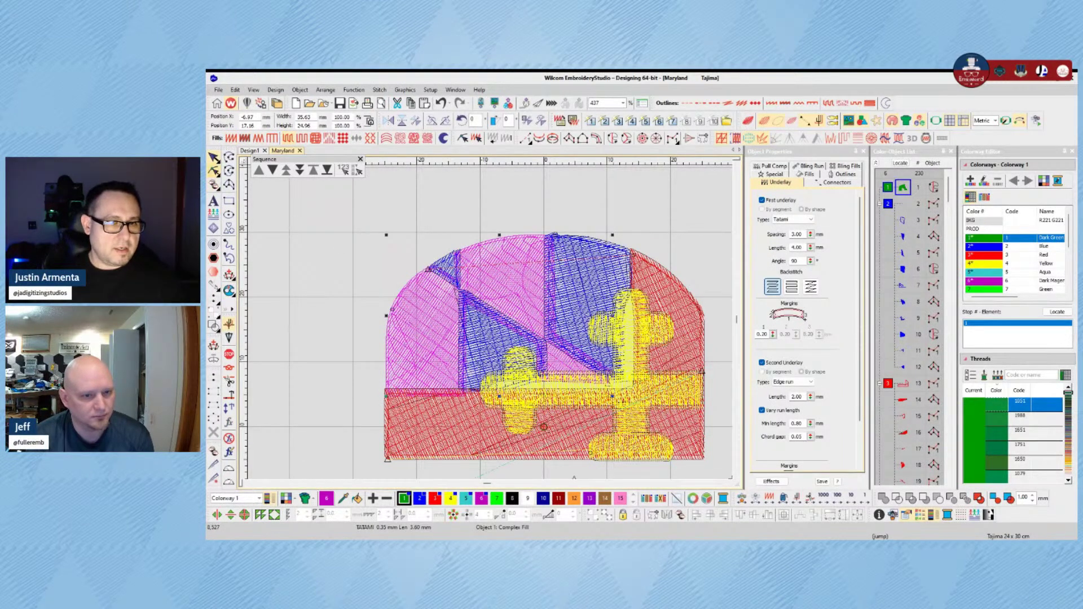
drag(431, 266, 434, 265)
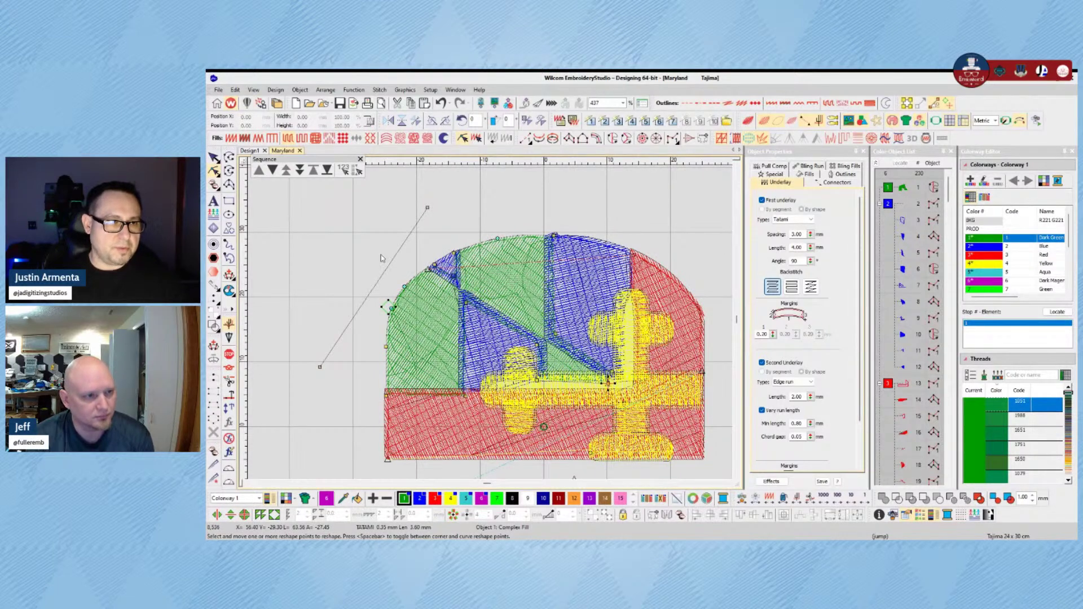
key(Escape)
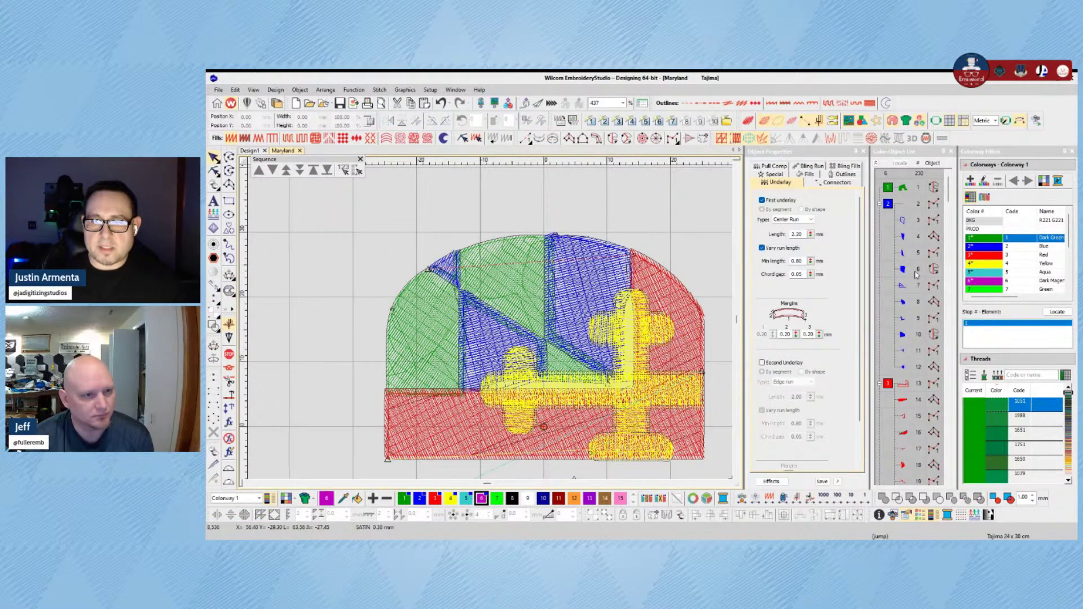
Step: Examine which objects make up the blue colour block and compare the dome in realistic and stitch views
click(889, 205)
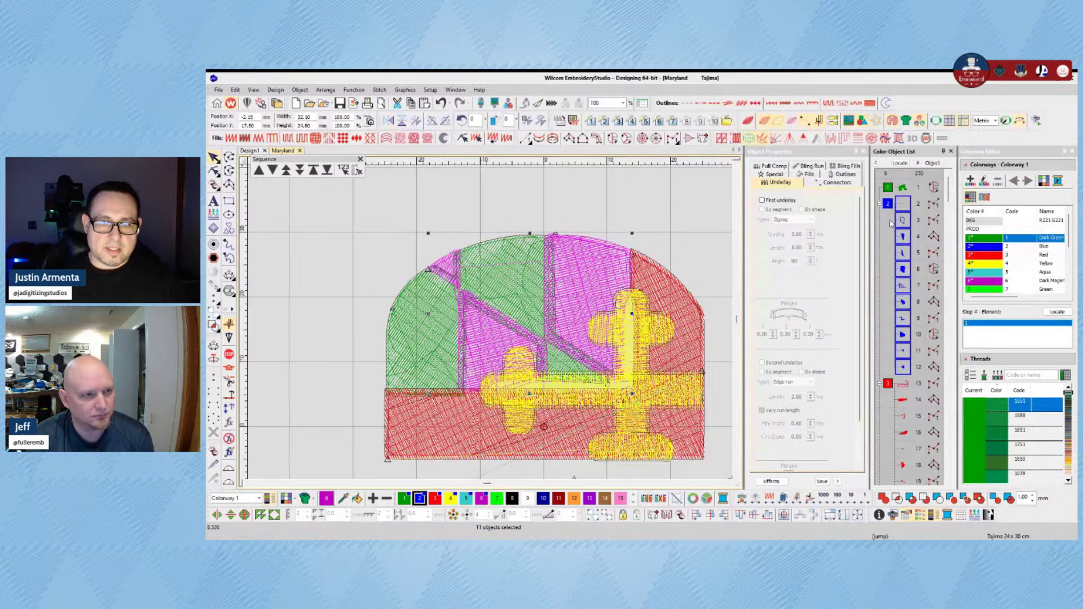
click(645, 222)
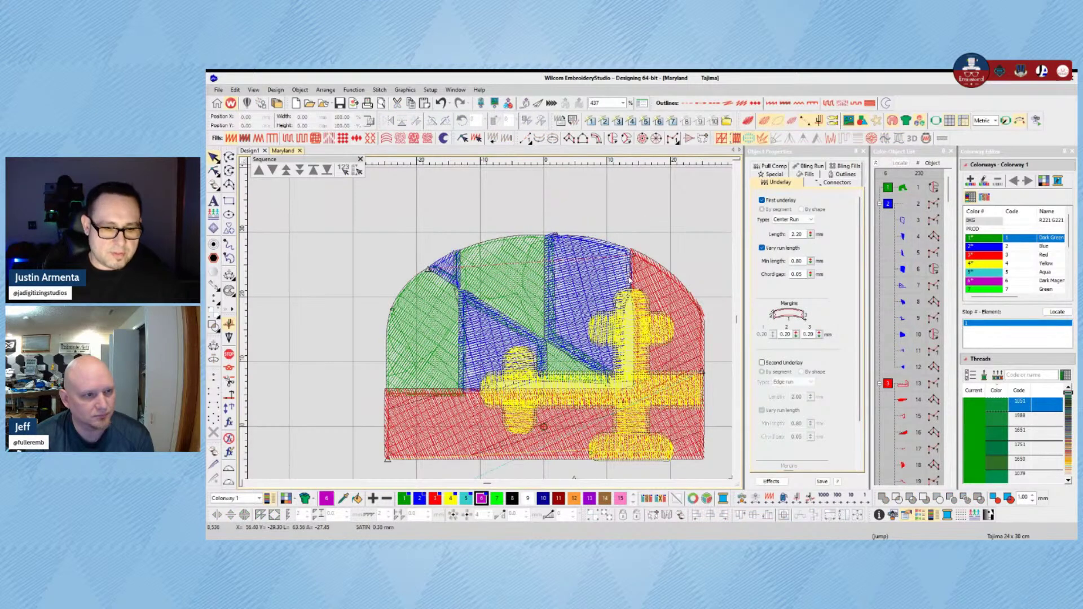
key(t)
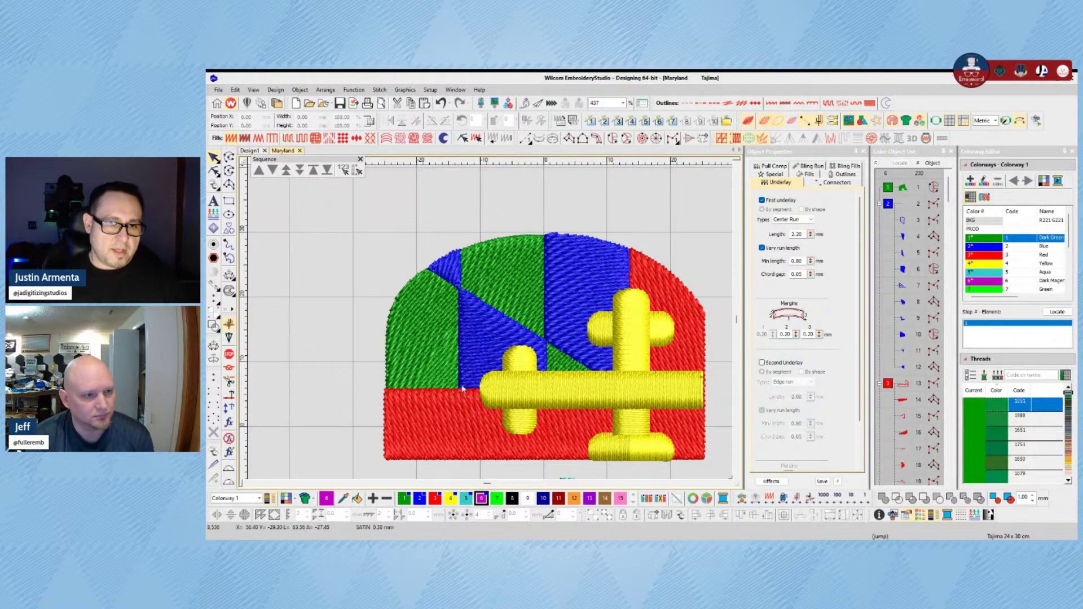
key(t)
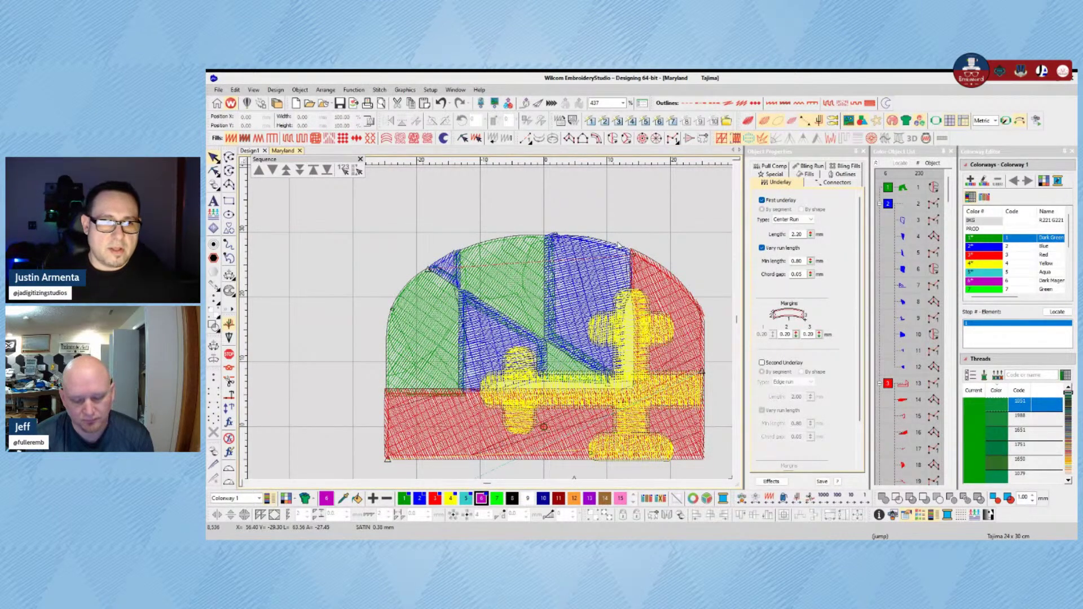
Step: Remove surplus outline points from the upper-right blue fill, including those along its edge with the red fill and yellow cross
click(587, 295)
click(216, 172)
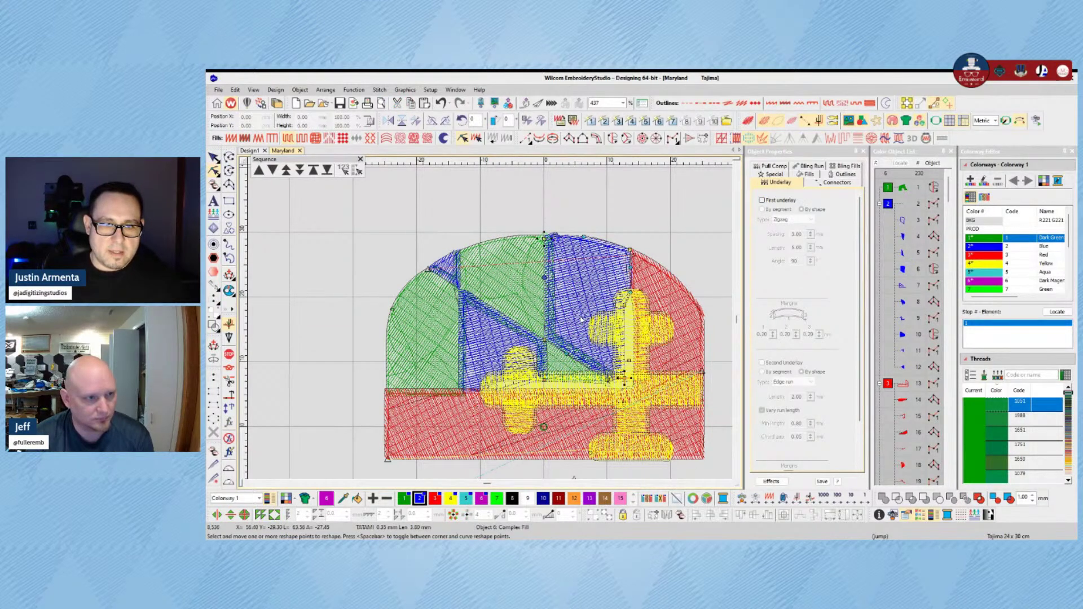
key(Delete)
key(Delete)
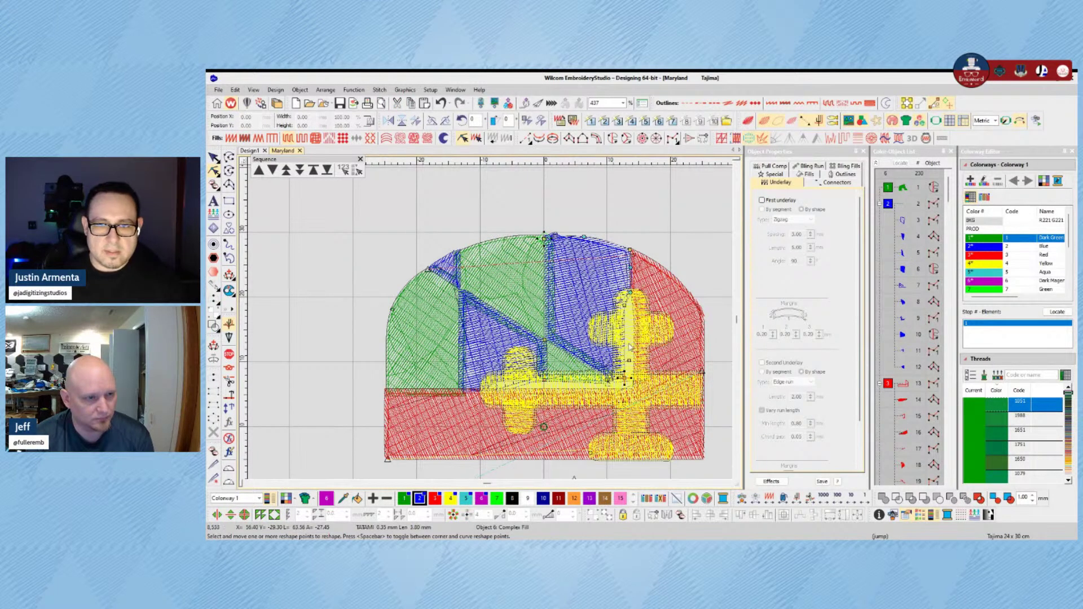
click(630, 293)
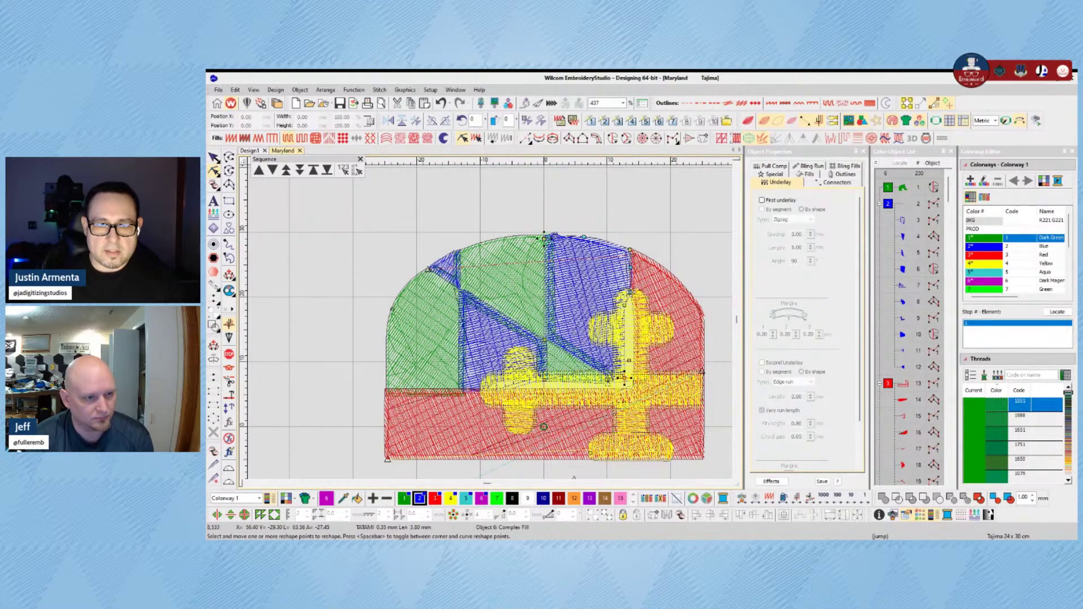
click(630, 267)
key(Delete)
click(631, 293)
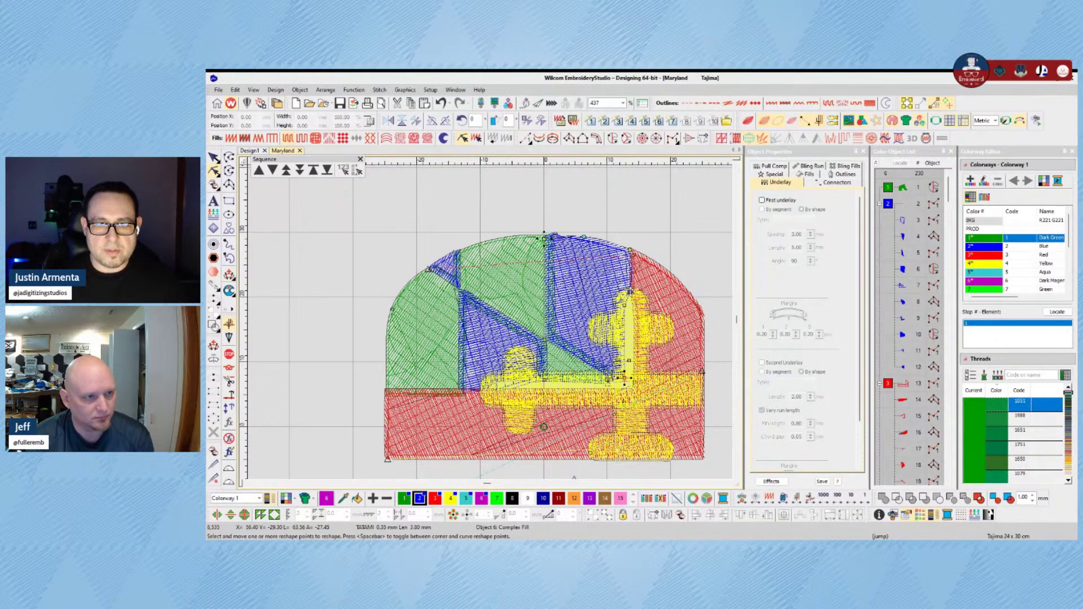
key(Delete)
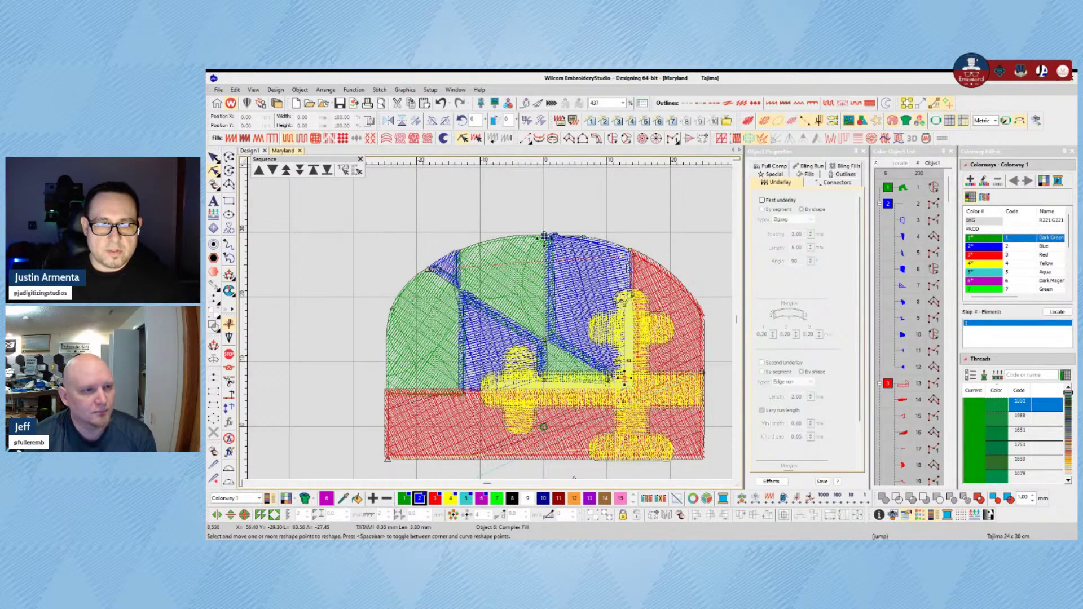
Step: Adjust the upper-right blue fill's arc and shift its right-edge points slightly outward under the red fill and yellow cross
drag(584, 237, 587, 238)
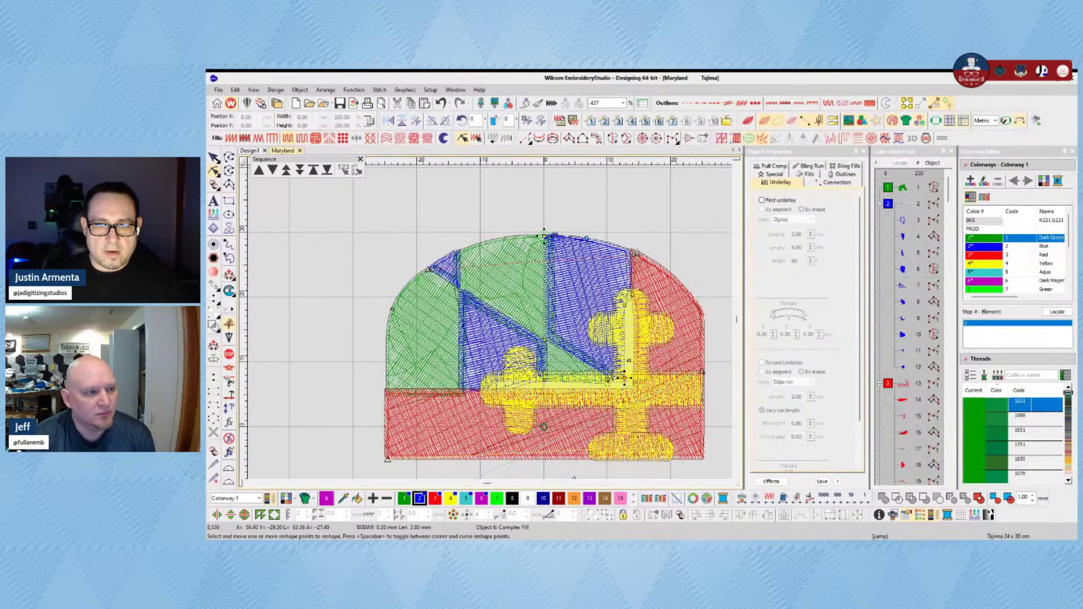
drag(631, 250, 636, 253)
drag(640, 296, 639, 298)
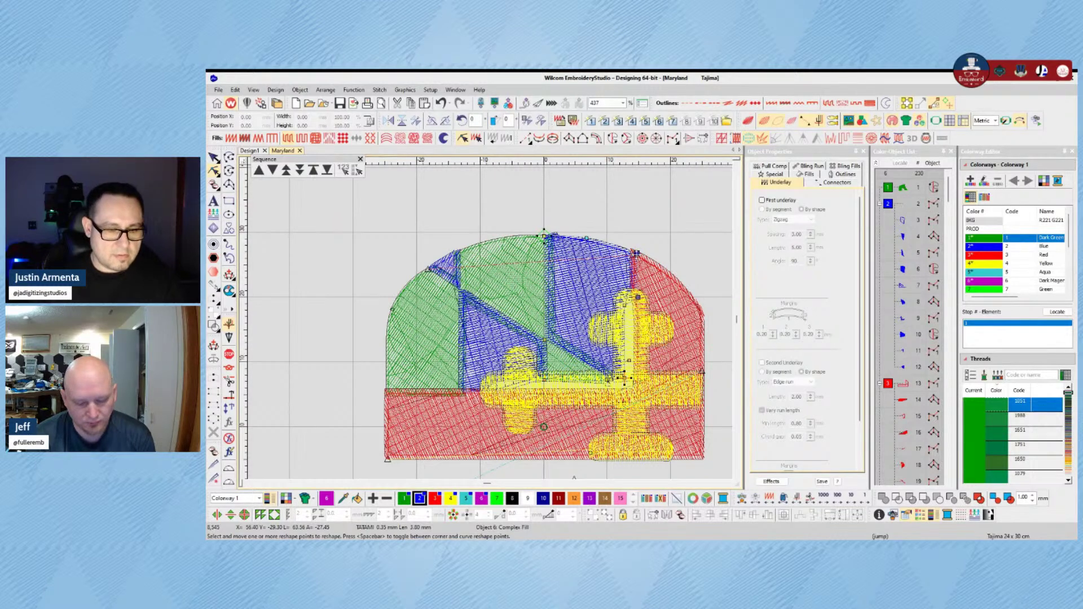
Step: In realistic view, reshape the central blue fill's lower edge beneath the yellow bar, and open its connector settings
key(t)
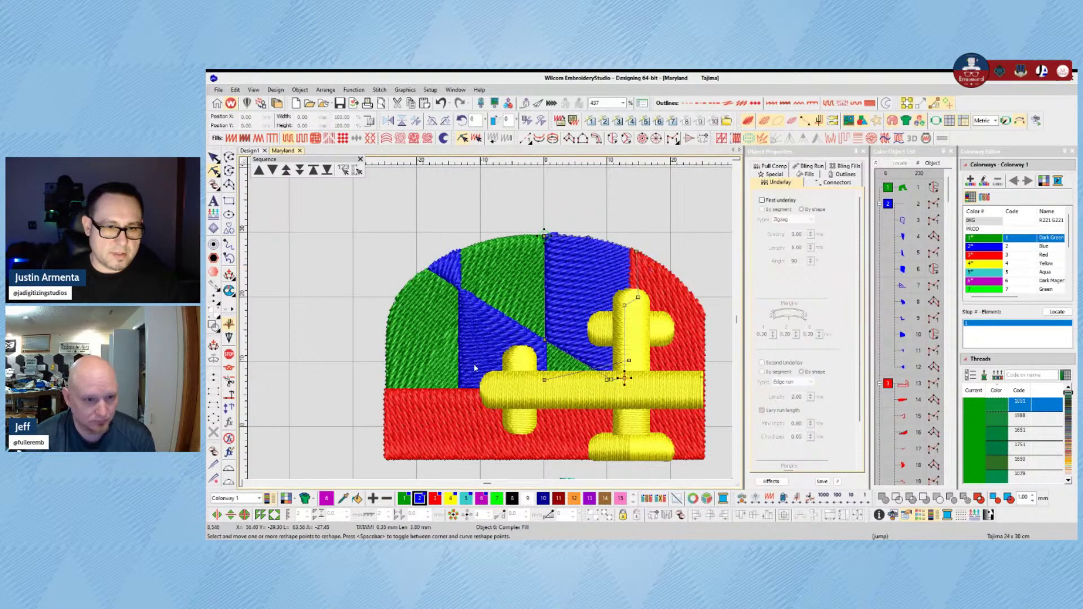
click(462, 390)
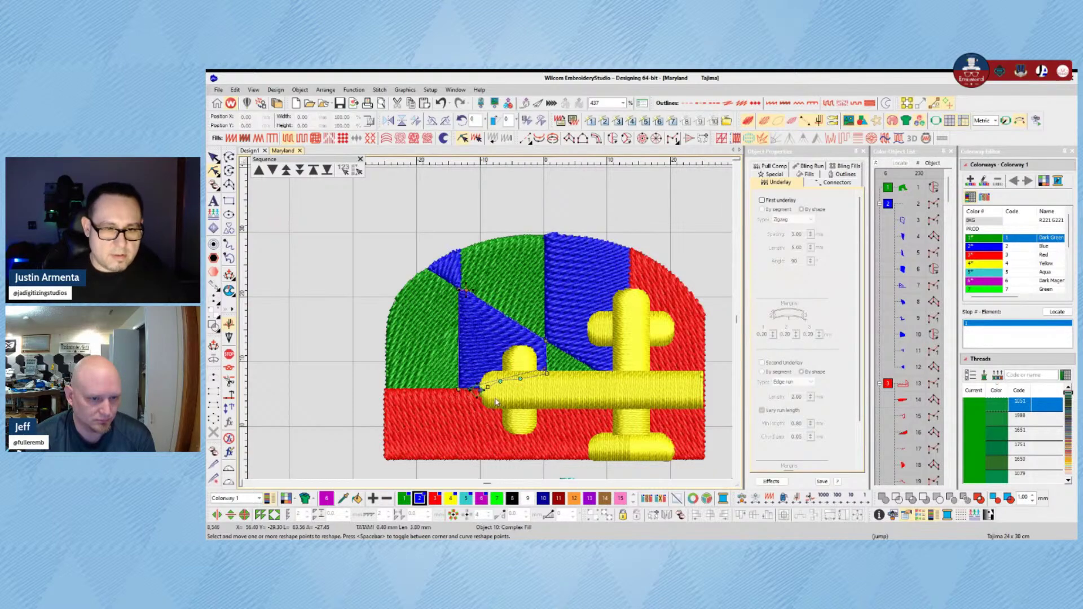
drag(496, 401, 486, 392)
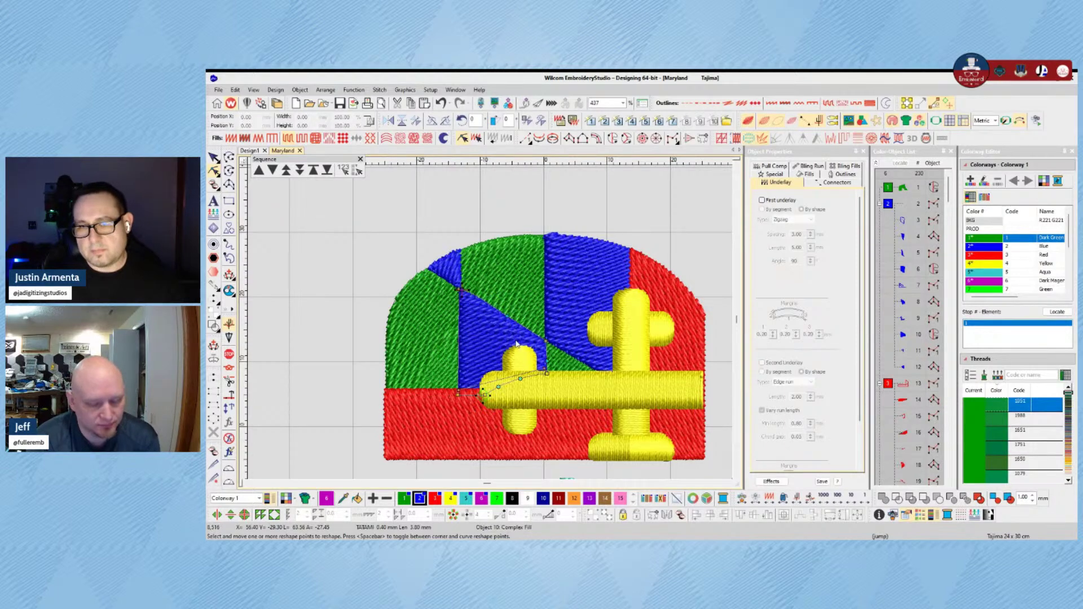
key(Escape)
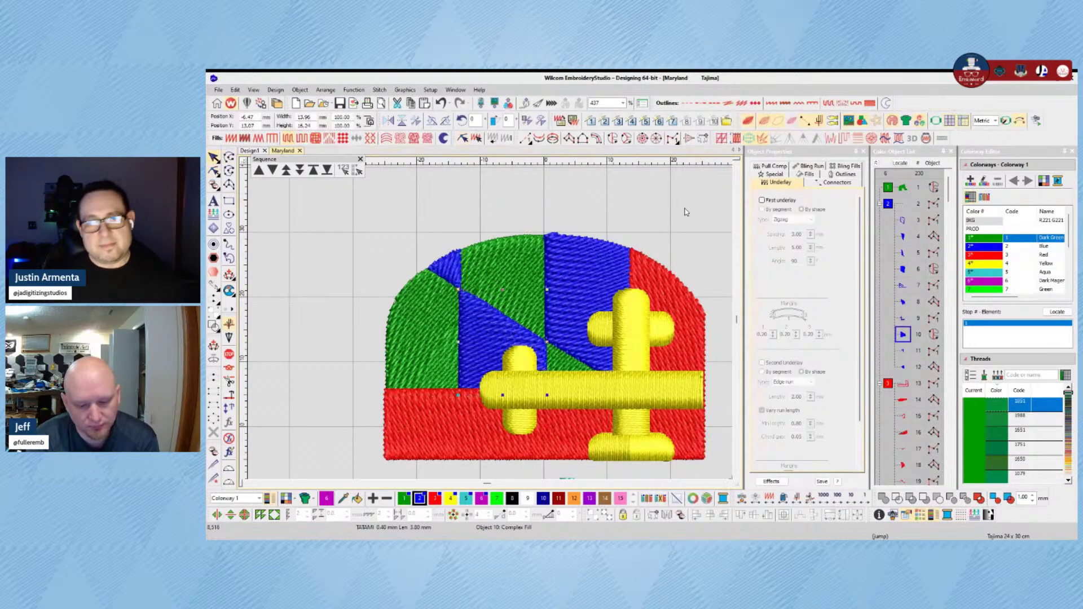
click(827, 182)
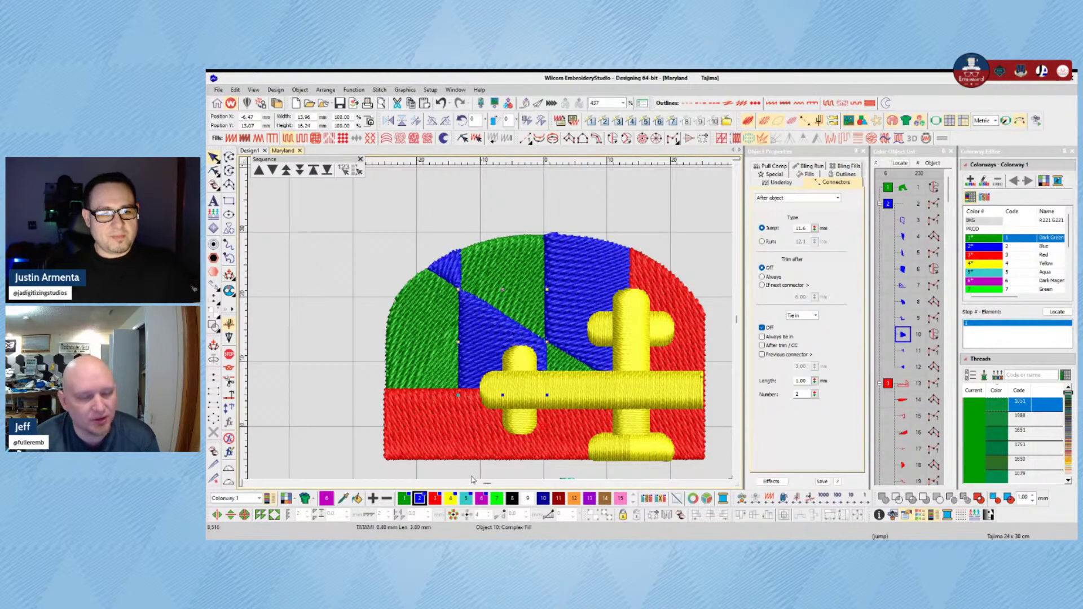
Step: In stitch view, nudge the green fill's left outline points slightly outward and finish reshaping
key(t)
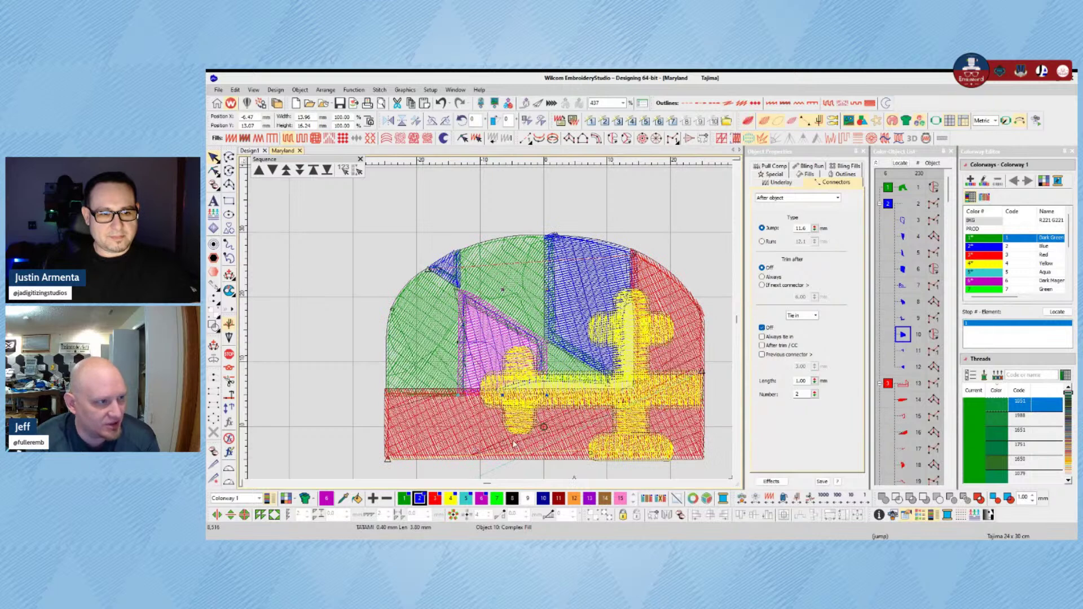
click(390, 345)
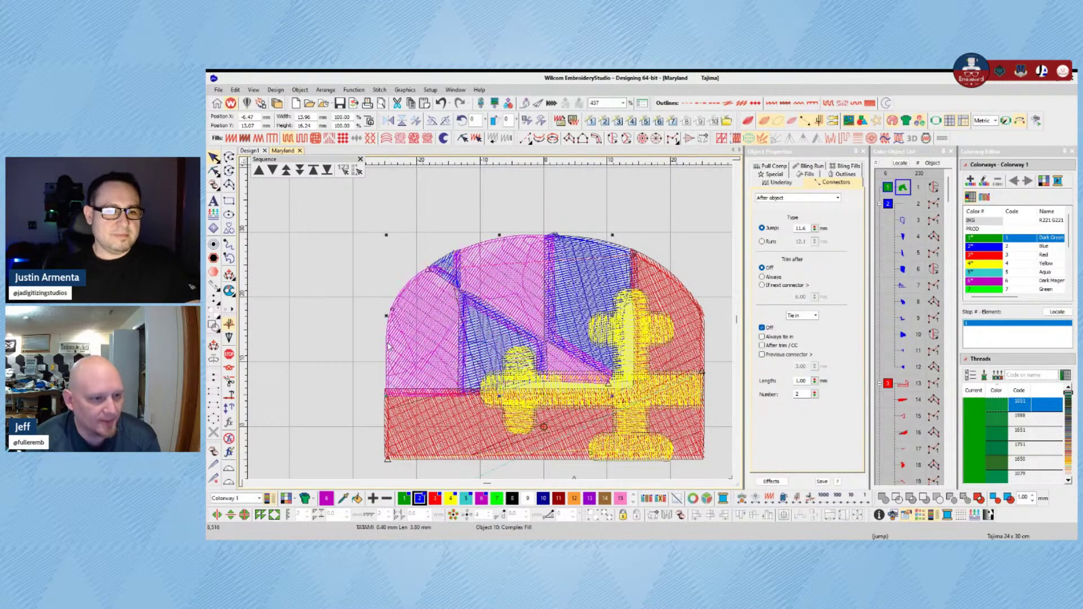
key(h)
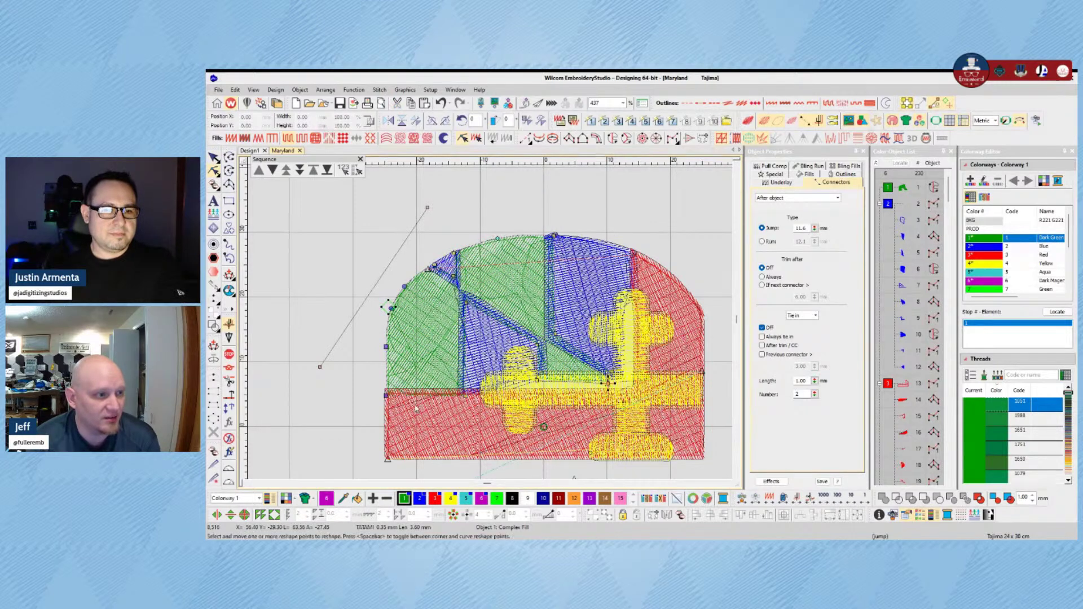
click(214, 157)
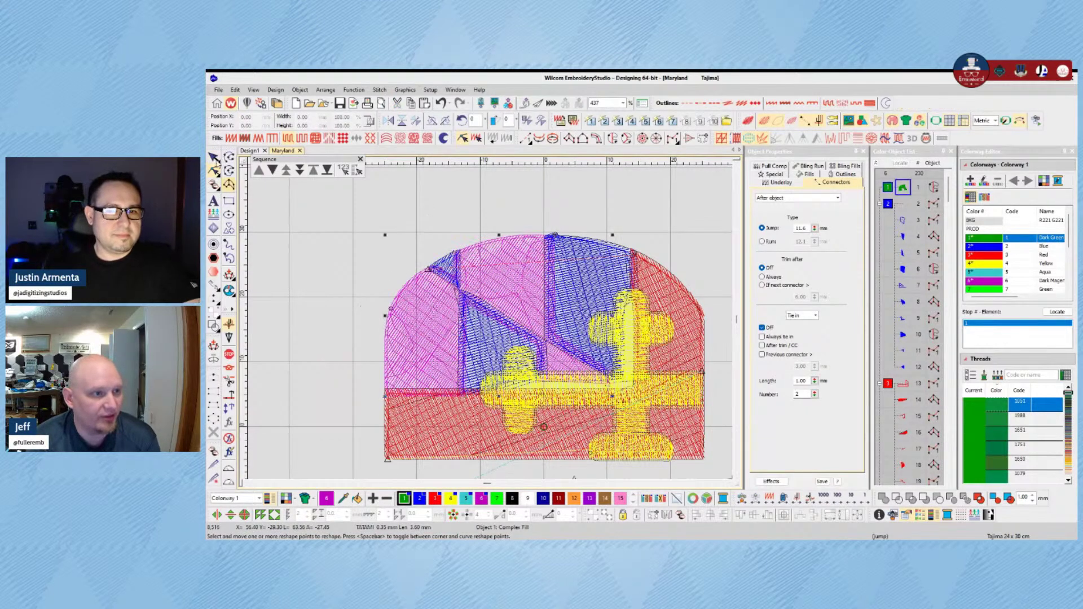
Step: Duplicate the green fill and place the copy directly after the original in the green colour block
click(606, 244)
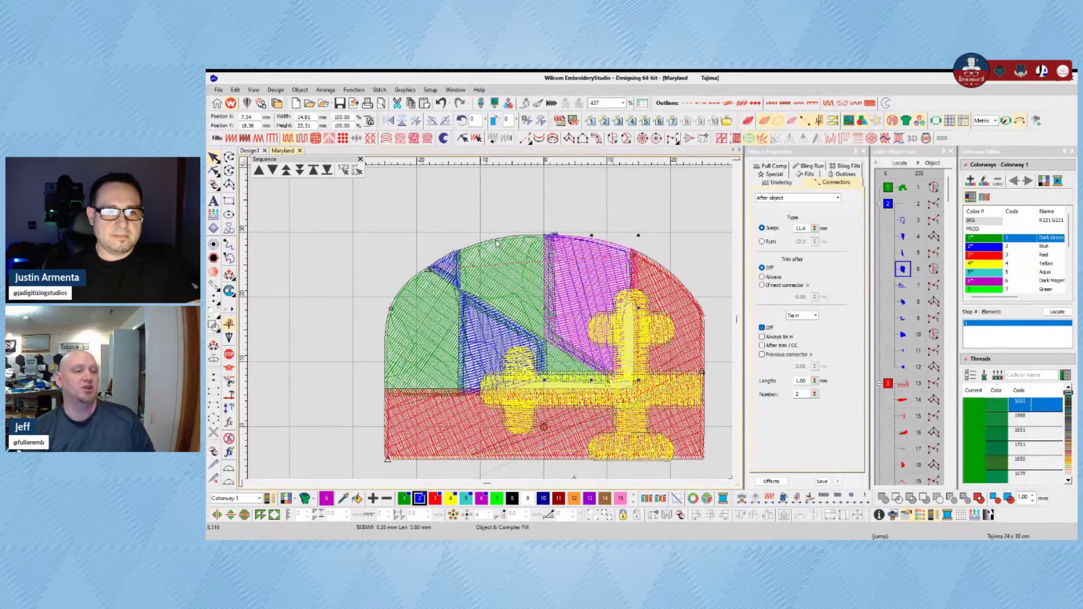
click(497, 243)
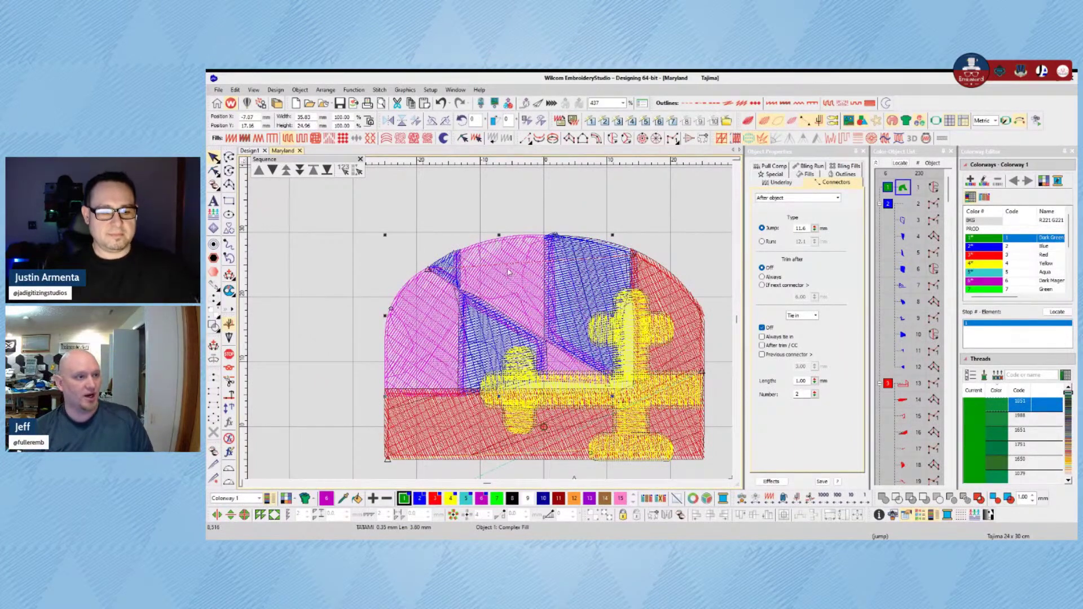
key(ctrl+c)
key(ctrl+v)
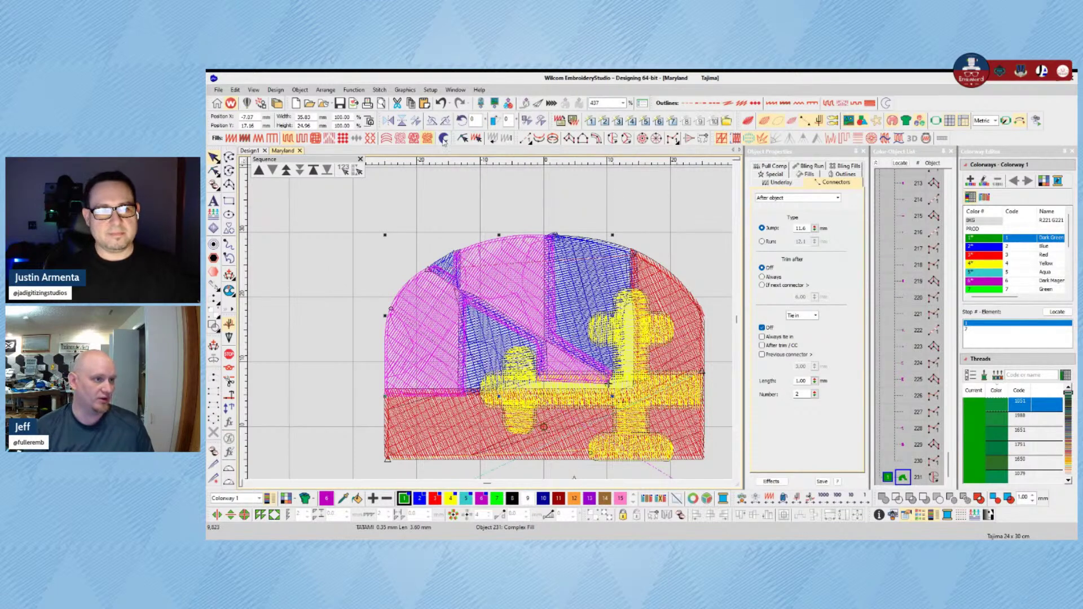
key(ctrl+z)
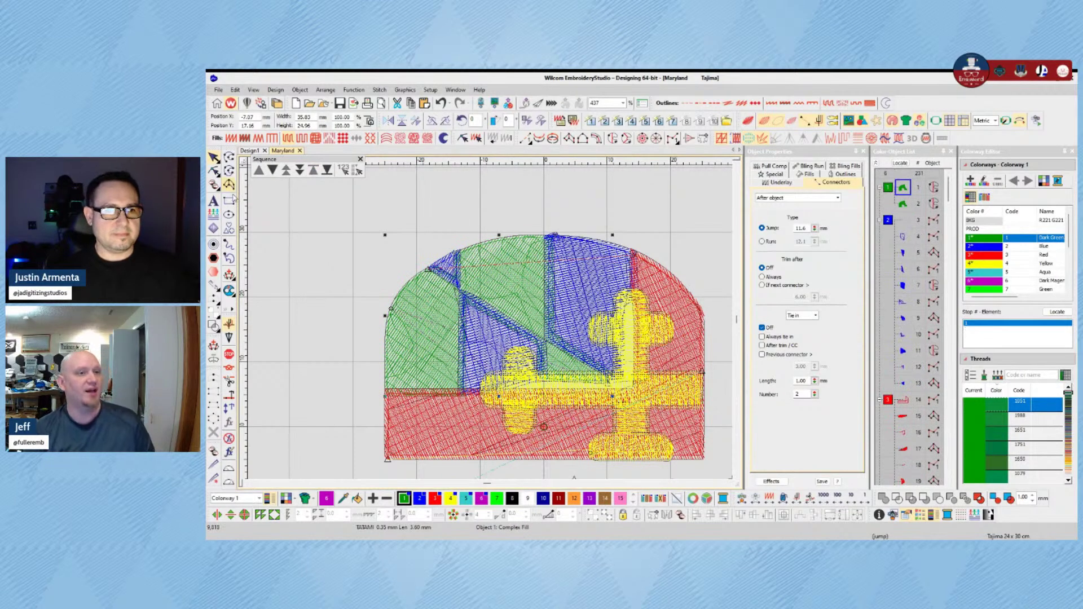
Step: Reshape the two green copies into an inner triangle with the lower sliver and an outer left-and-upper piece, and check the realistic view
click(214, 171)
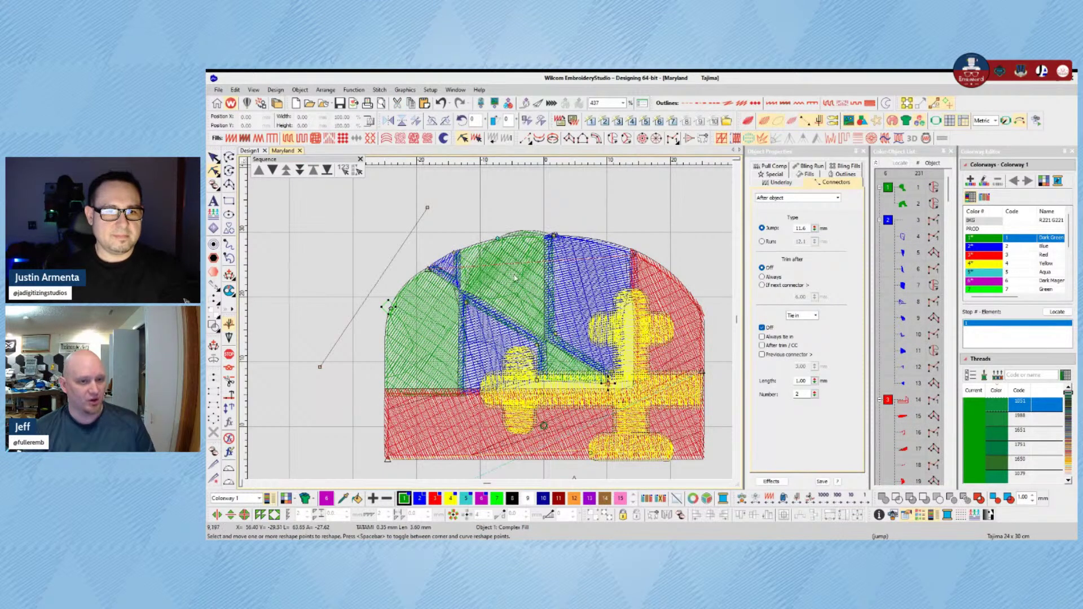
click(526, 241)
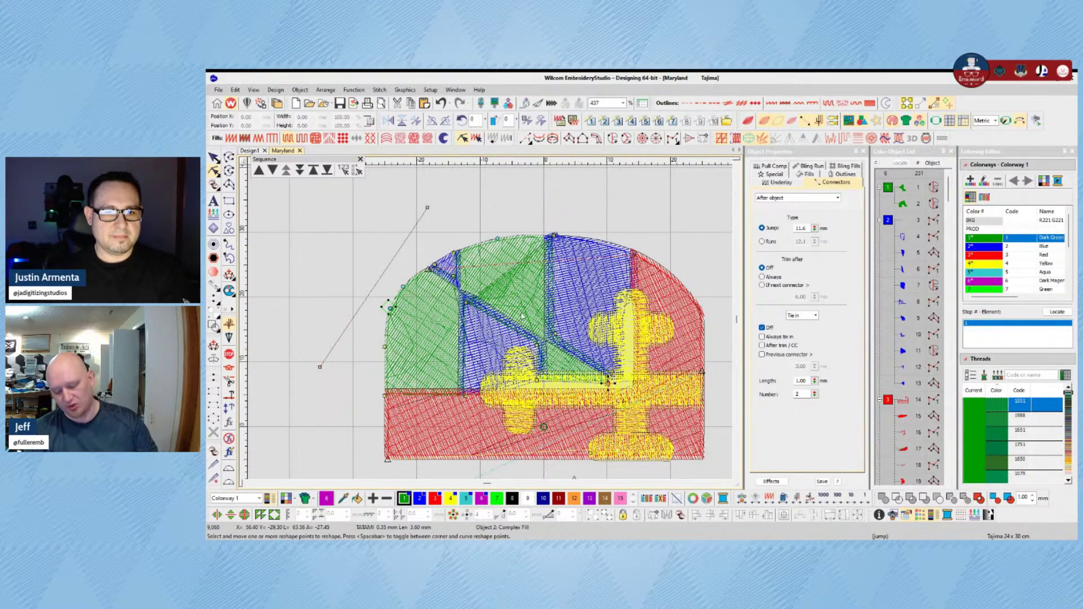
drag(704, 244, 531, 435)
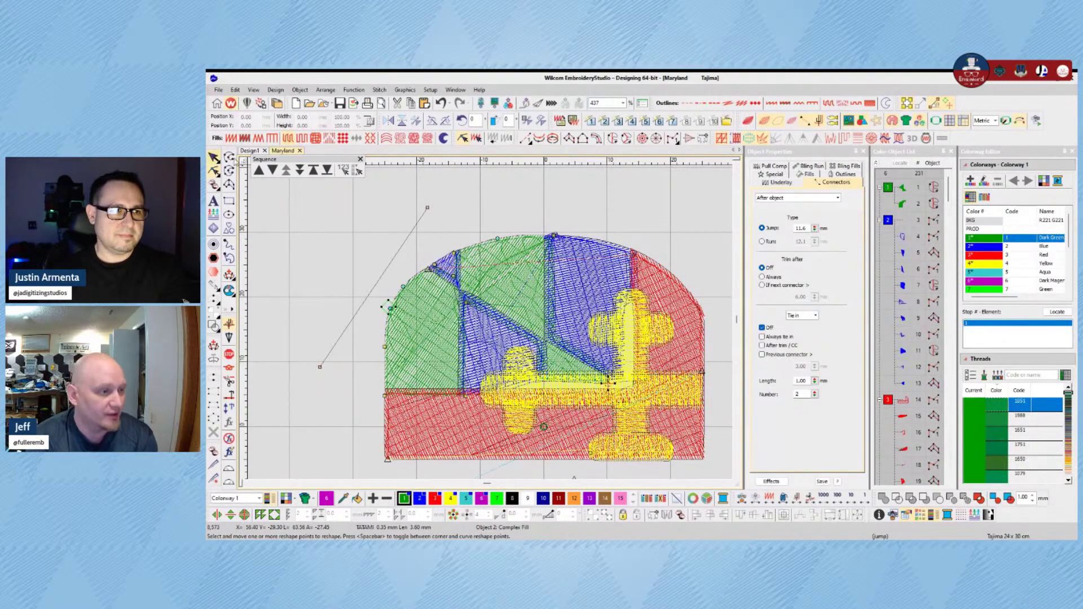
click(317, 268)
key(t)
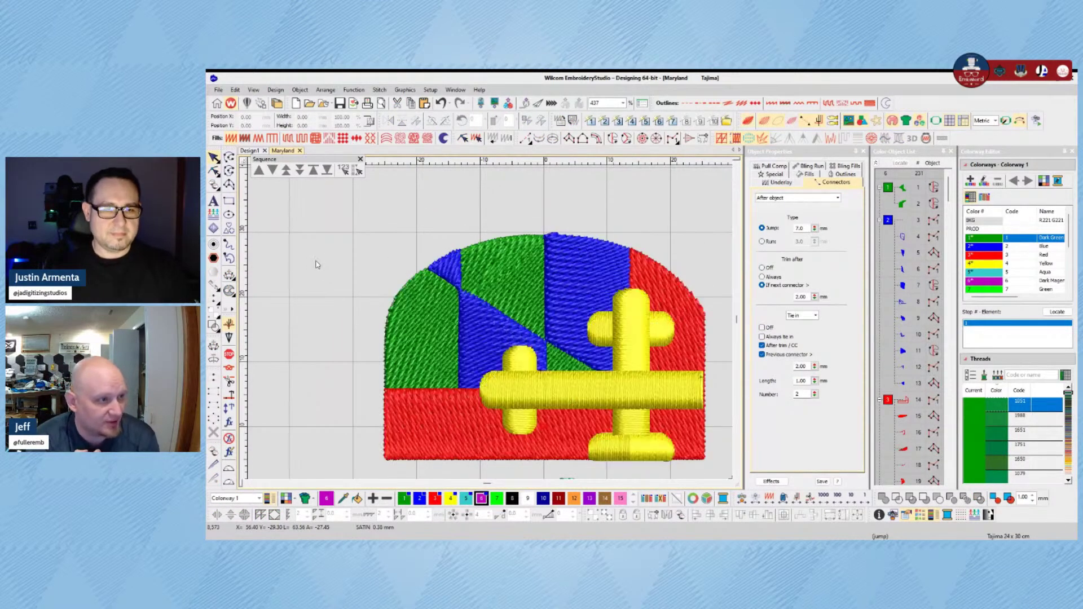
key(t)
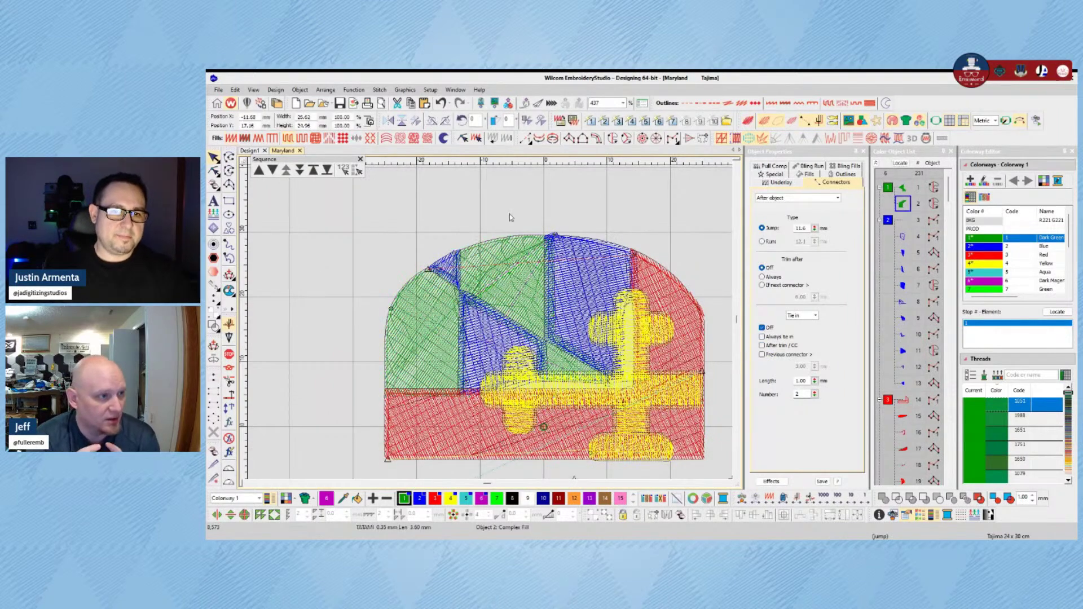
Step: Move the outer green piece up and to the left, away from the inner piece, and undo the move
key(alt)
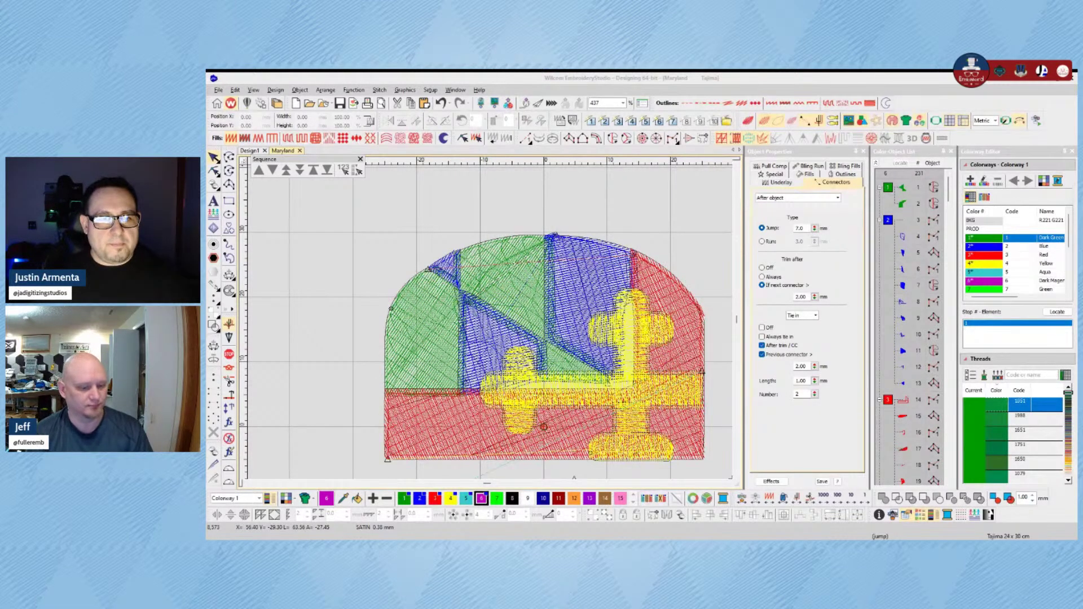
click(479, 243)
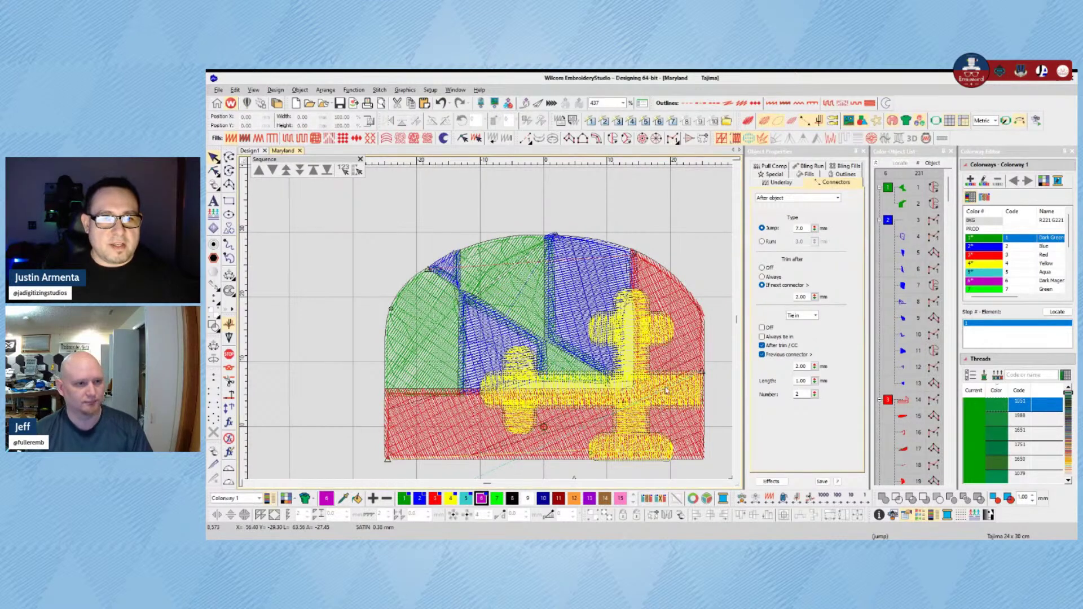
click(515, 236)
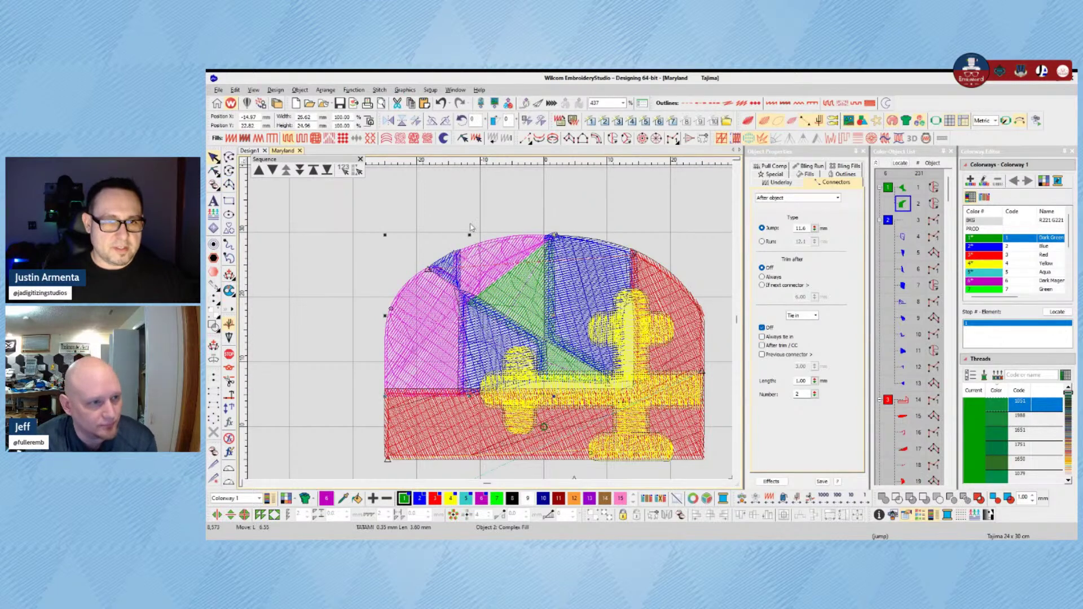
drag(483, 249, 462, 212)
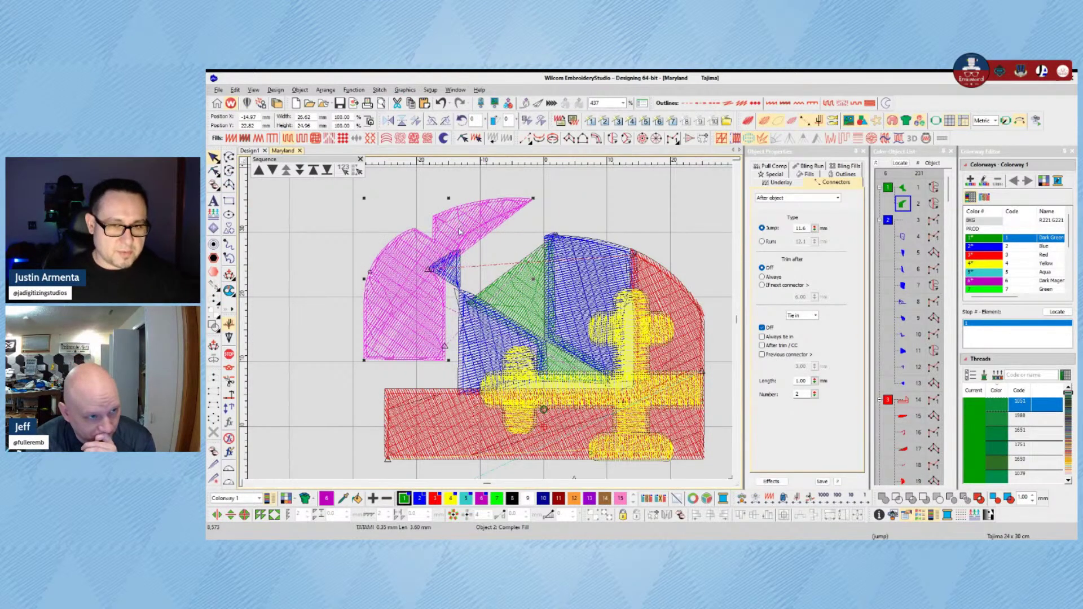
key(ctrl+z)
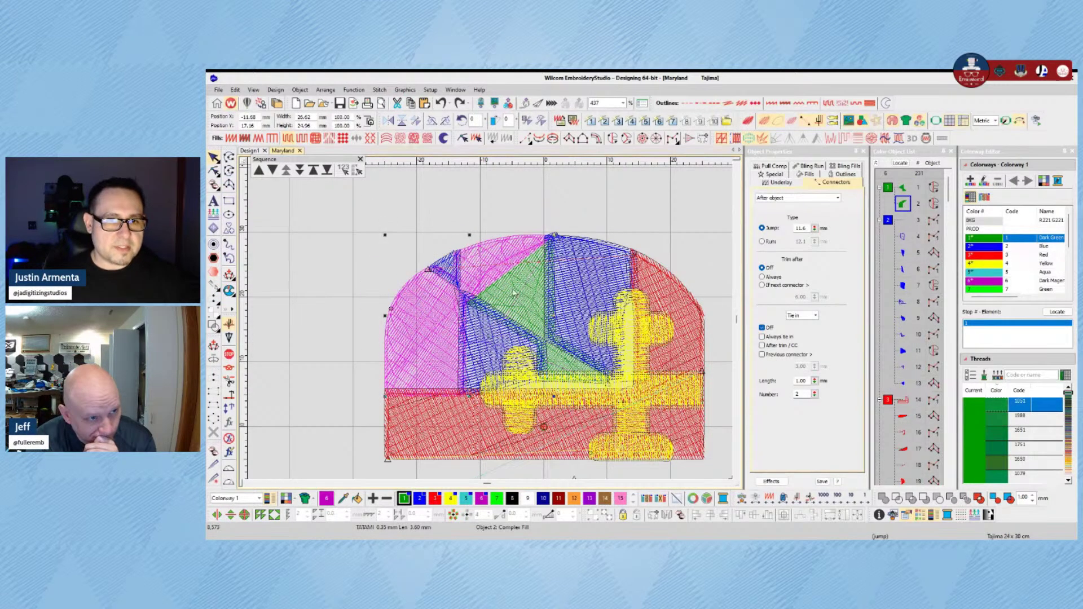
Step: Examine the inner green piece with stitches hidden and shown, and inspect the reshape outlines of both green pieces
click(506, 297)
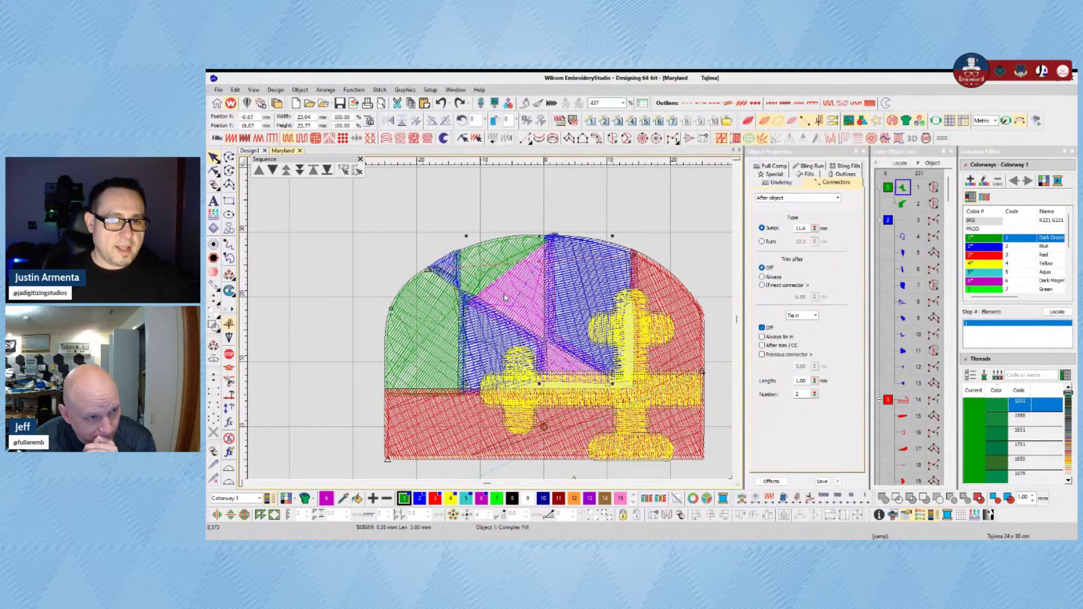
key(s)
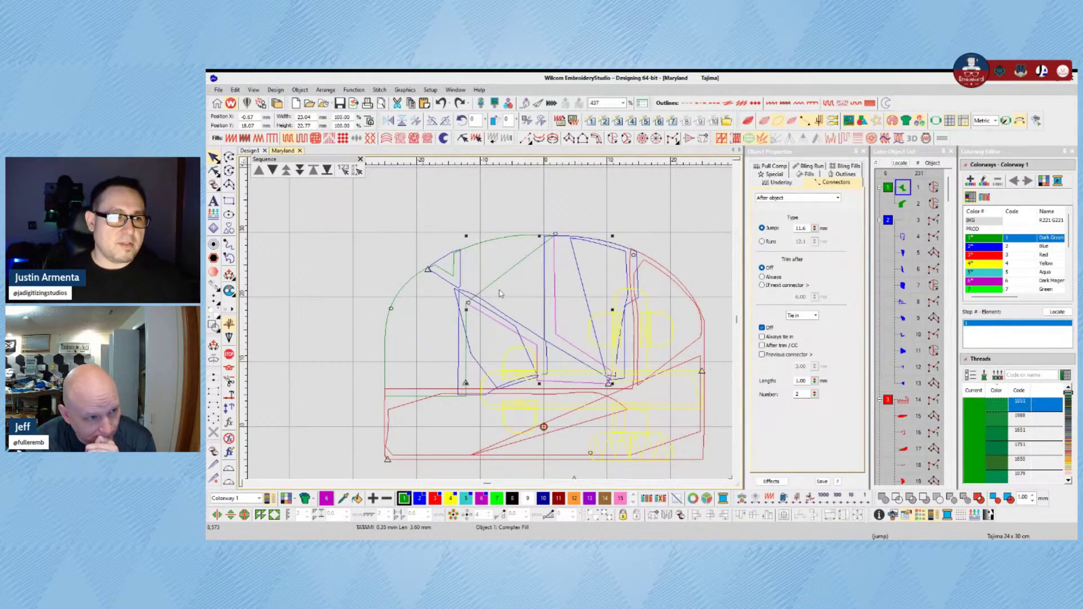
key(s)
click(215, 173)
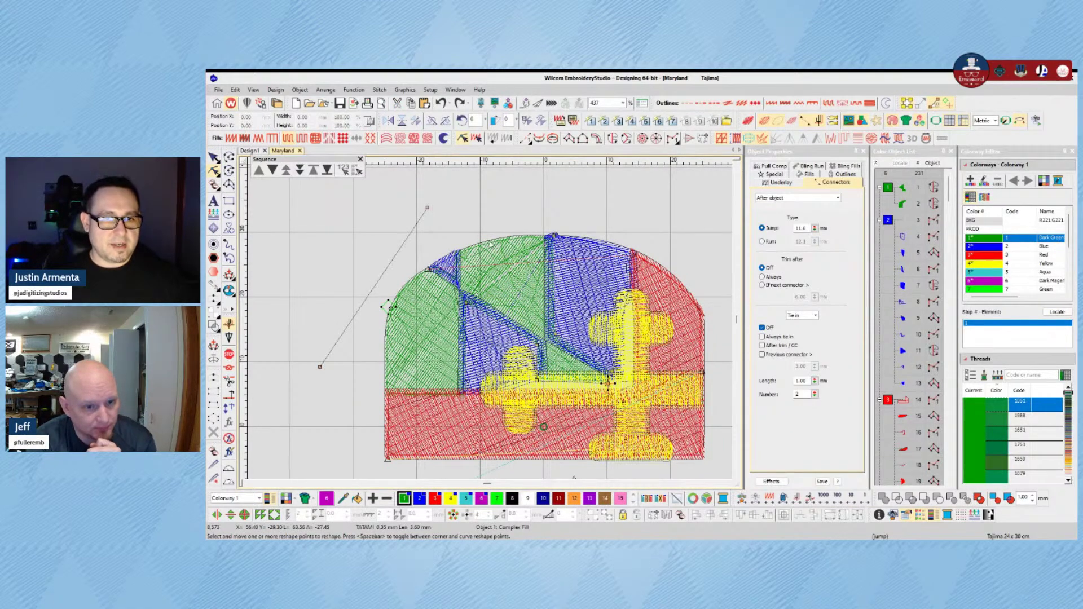
click(491, 244)
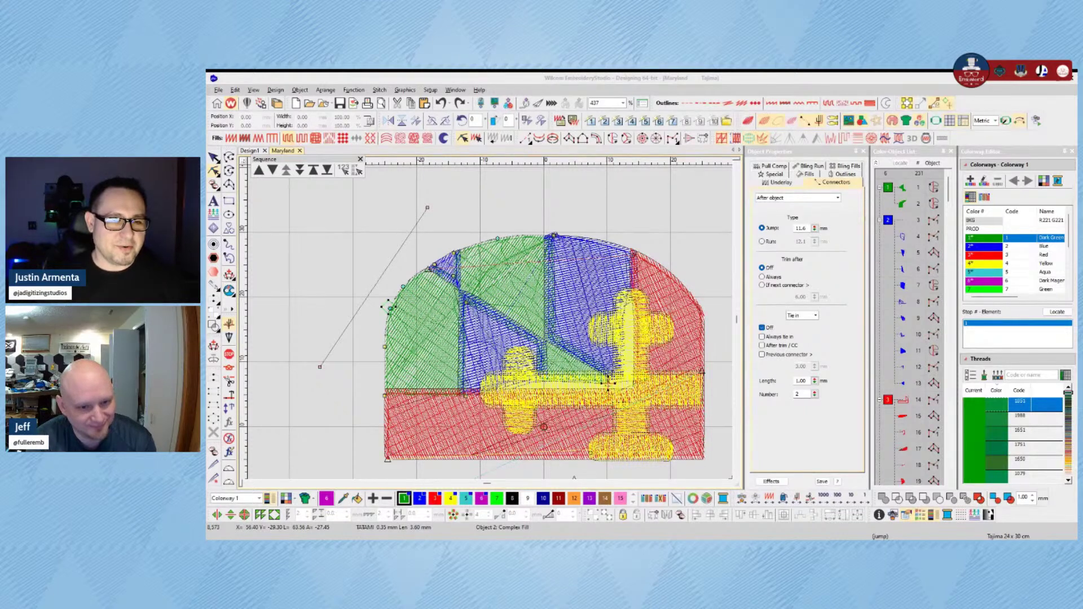
click(443, 251)
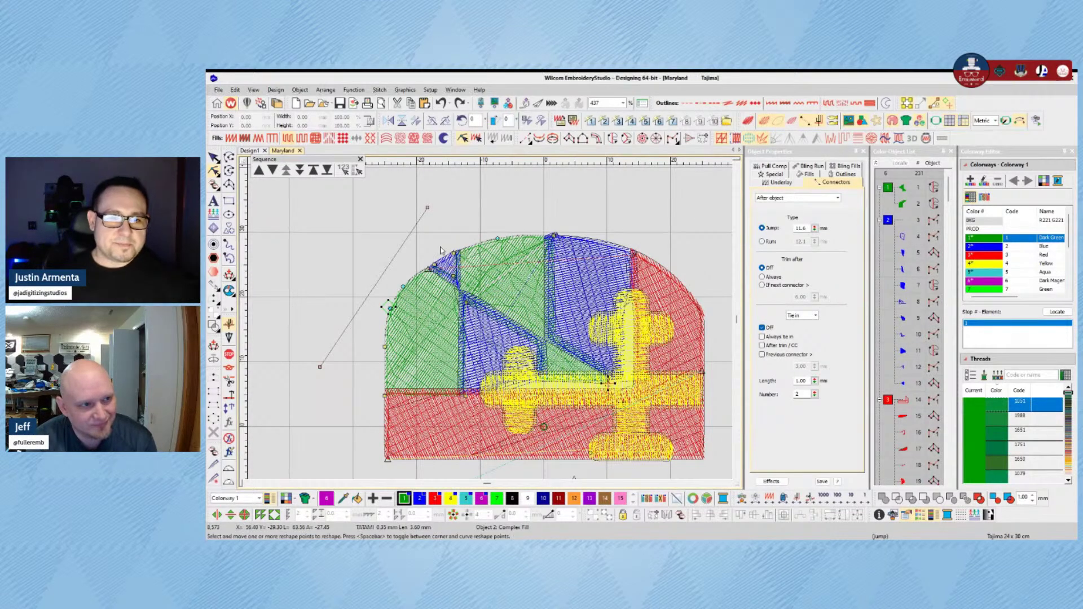
Step: Compare the inner and outer green pieces by selecting the inner one alone and both together
click(214, 158)
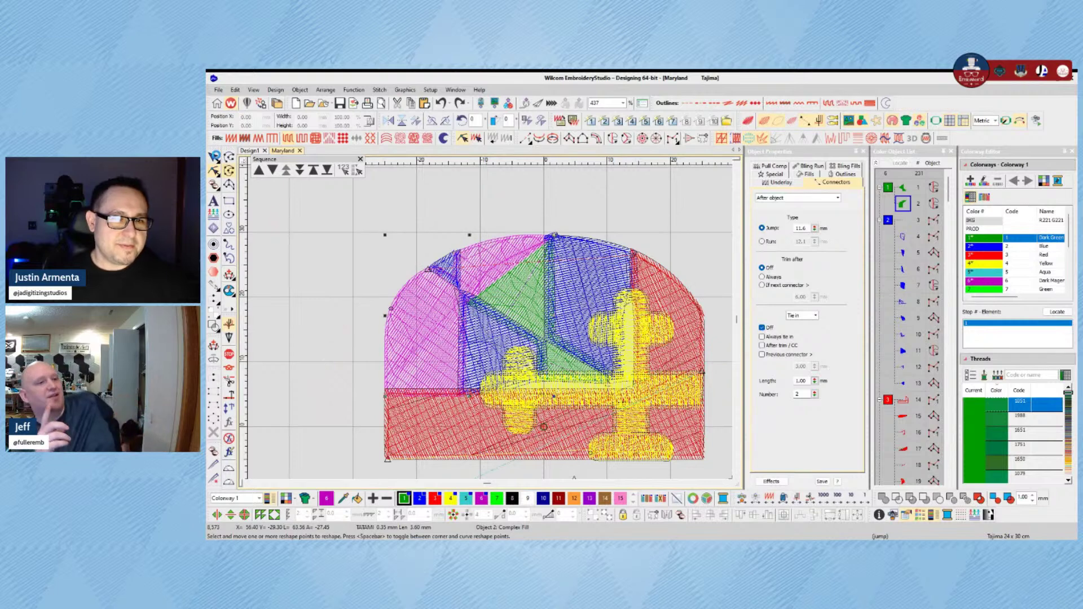
click(500, 305)
key(alt+Tab)
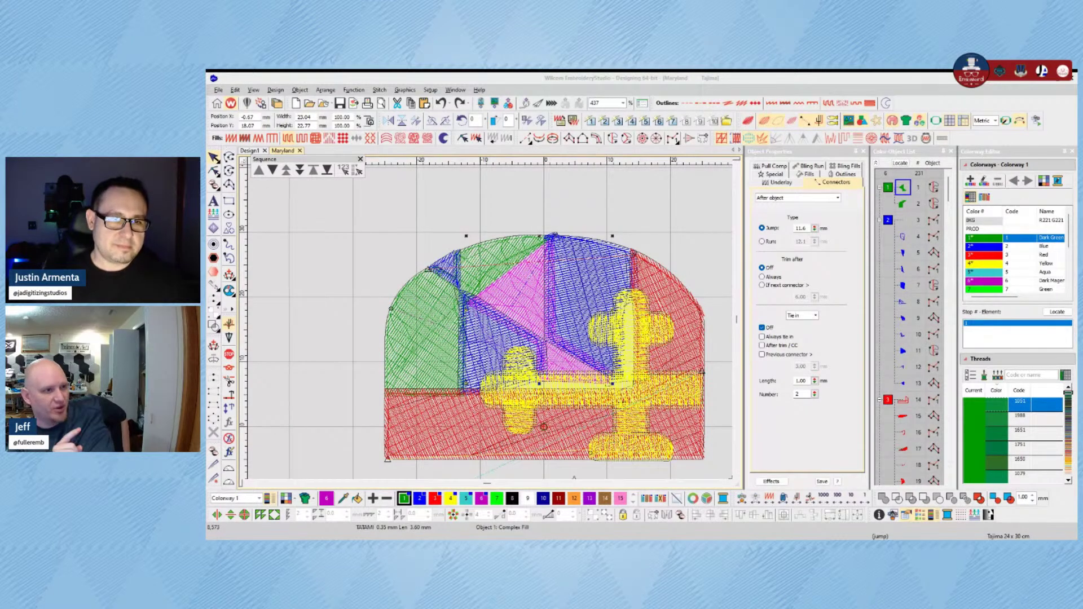
key(alt+Tab)
key(alt+Tab)
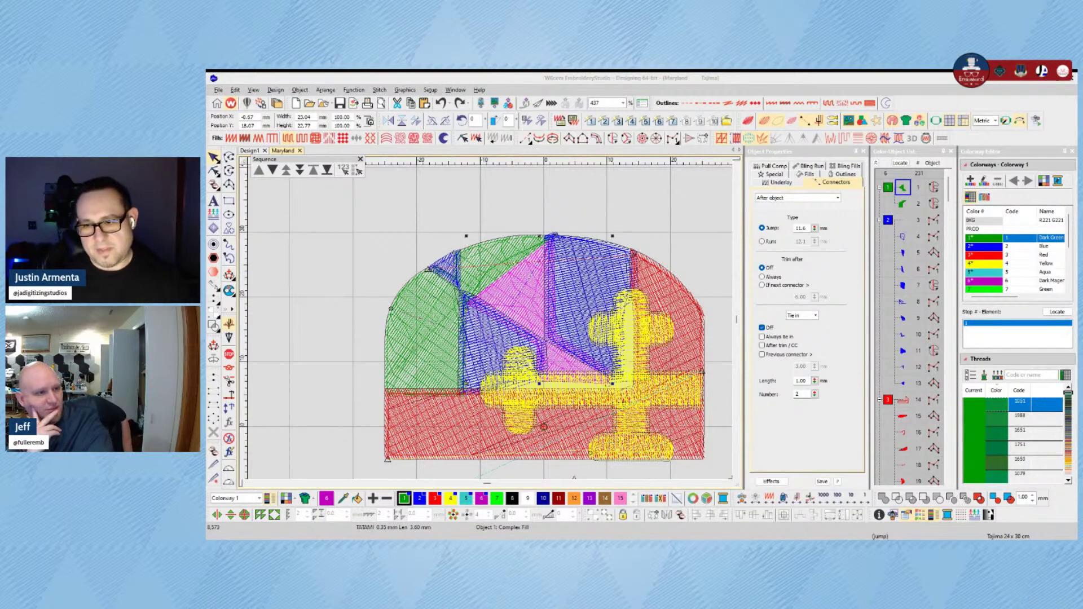
click(511, 229)
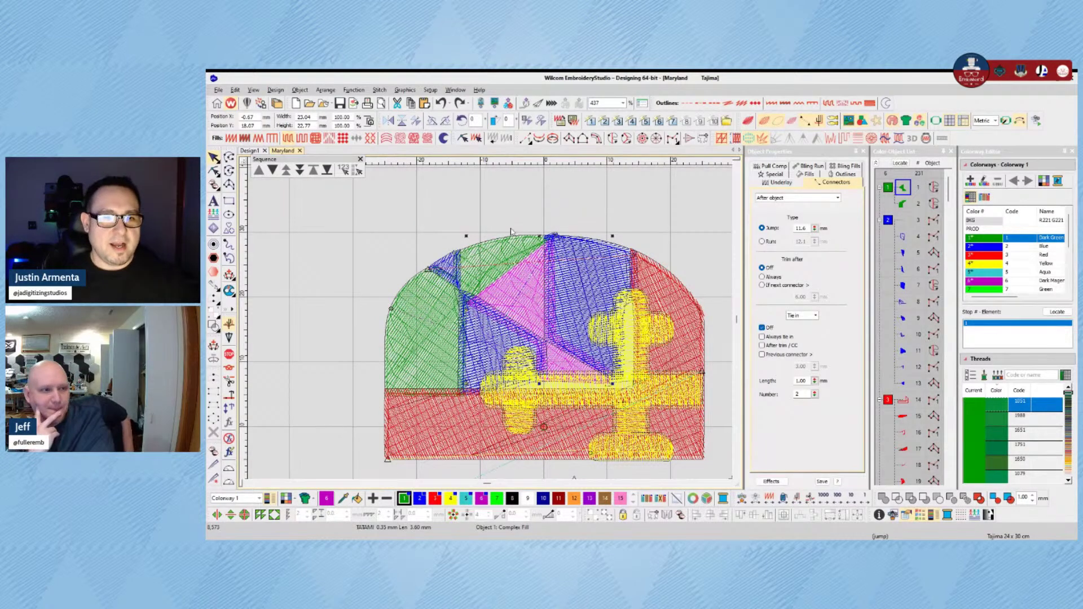
click(510, 290)
ctrl+click(486, 260)
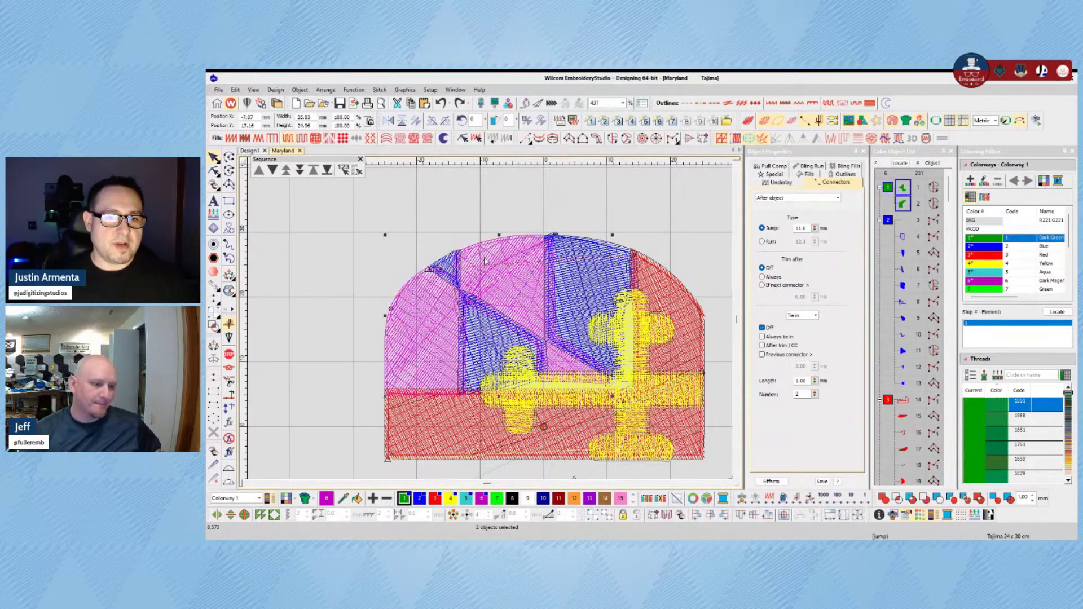
key(Escape)
Step: Inspect the inner green piece's reshape outline and compare how both green pieces meet in stitch and realistic views
click(517, 276)
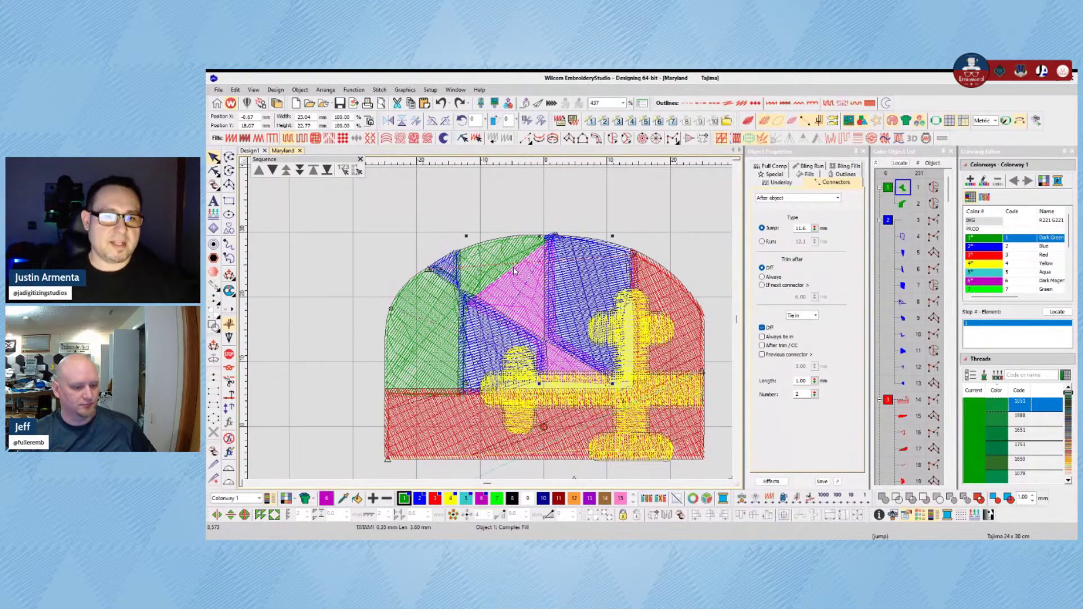
click(215, 172)
scroll(481, 247, up, 2)
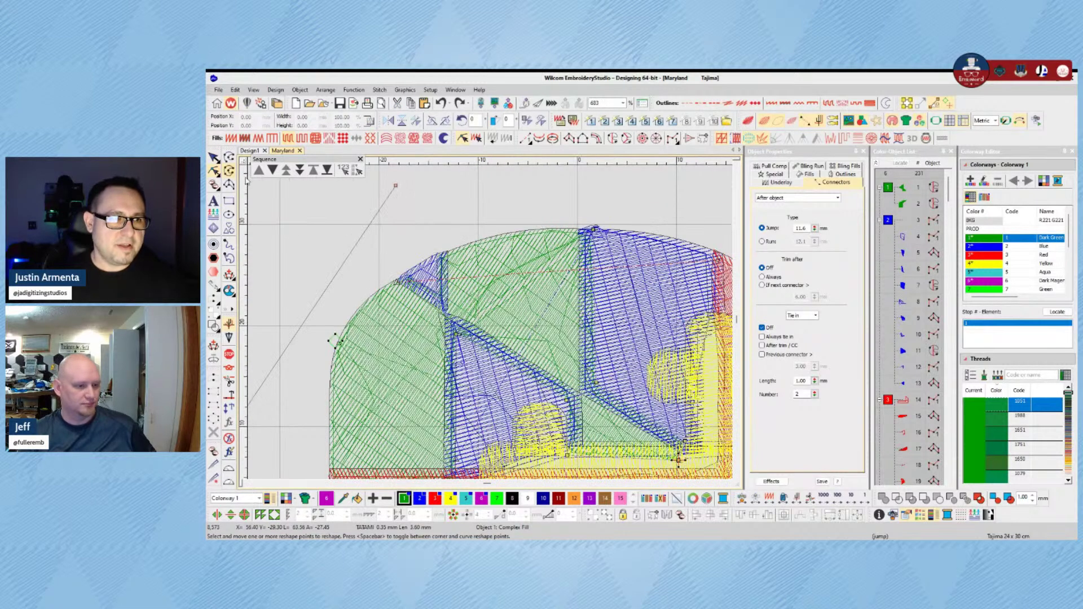
click(214, 159)
ctrl+click(491, 278)
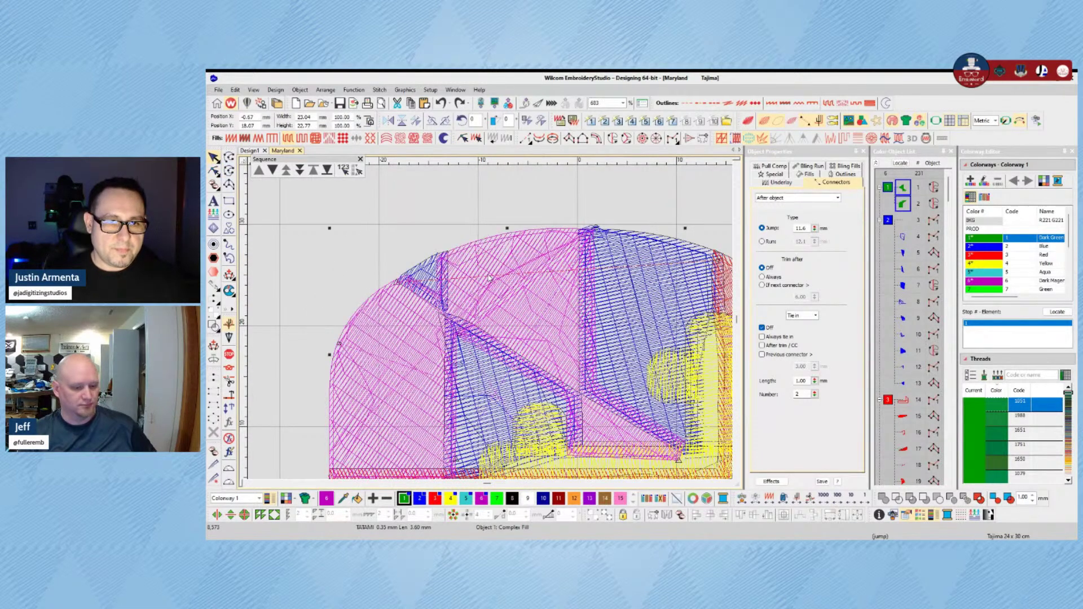
ctrl+click(540, 307)
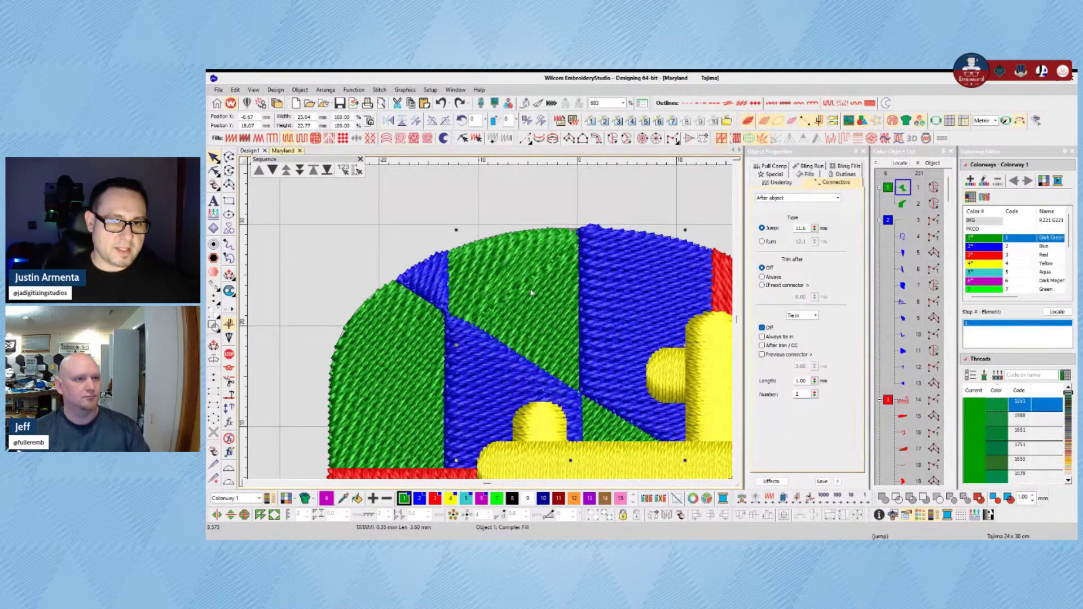
click(529, 295)
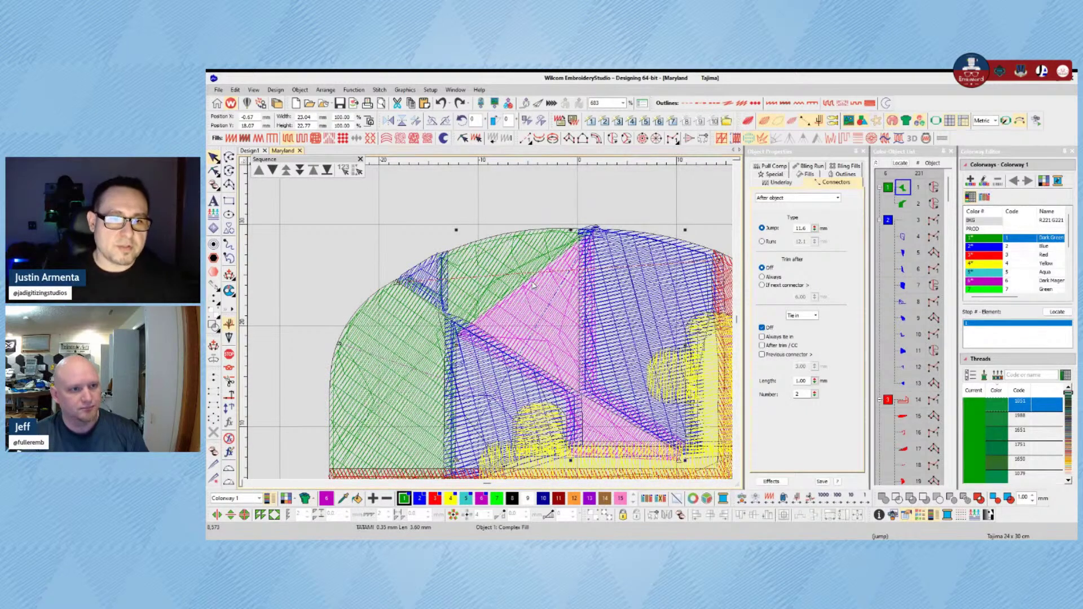
Step: Reshape the inner green piece so its upper-left diagonal edge overlaps the outer green piece
click(214, 171)
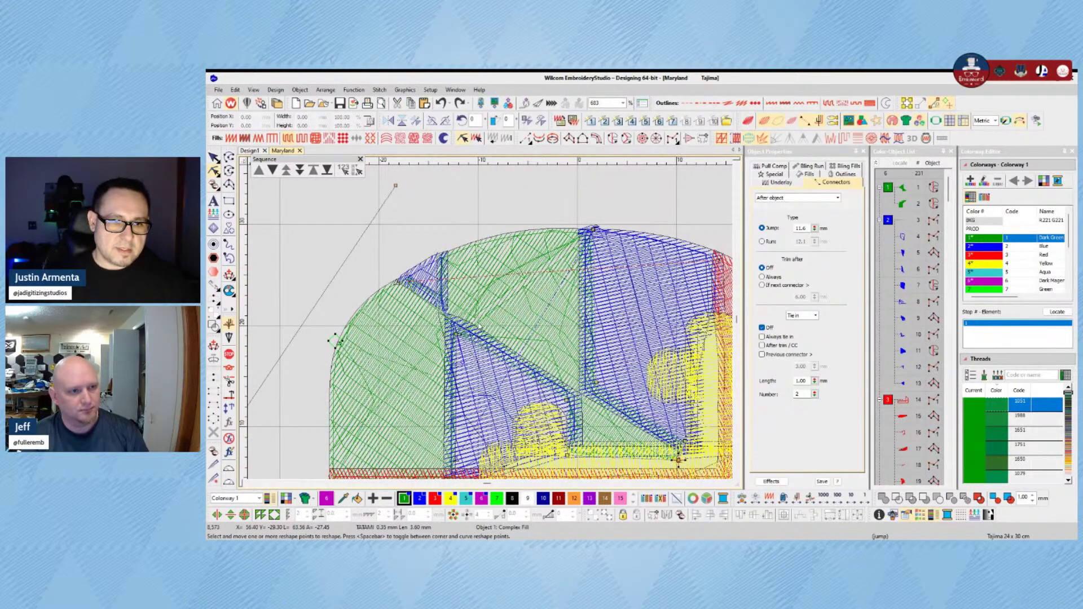
drag(480, 327, 557, 254)
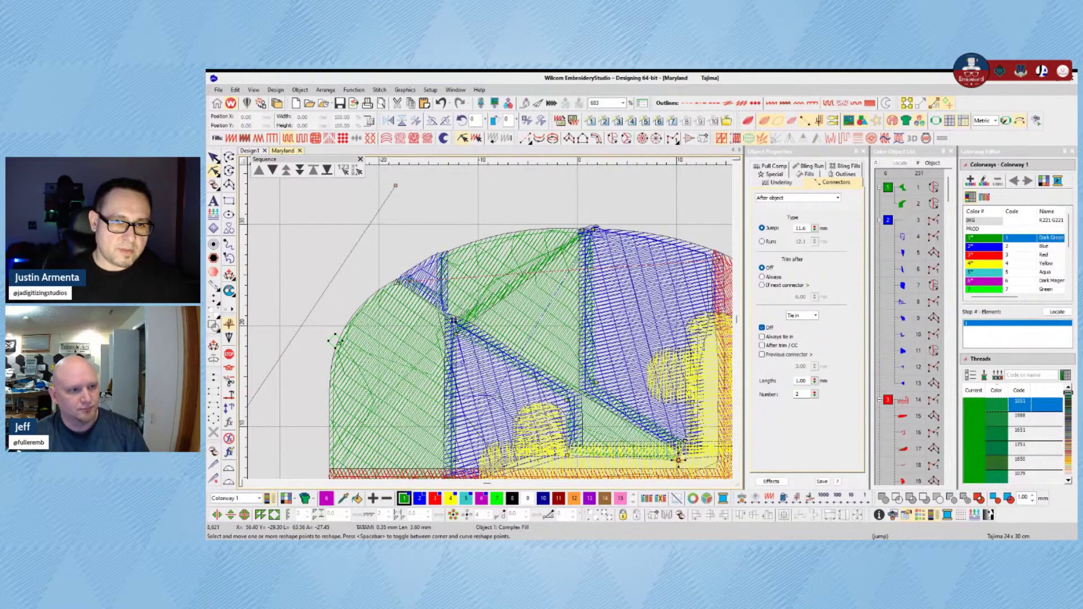
drag(454, 321, 452, 319)
click(216, 161)
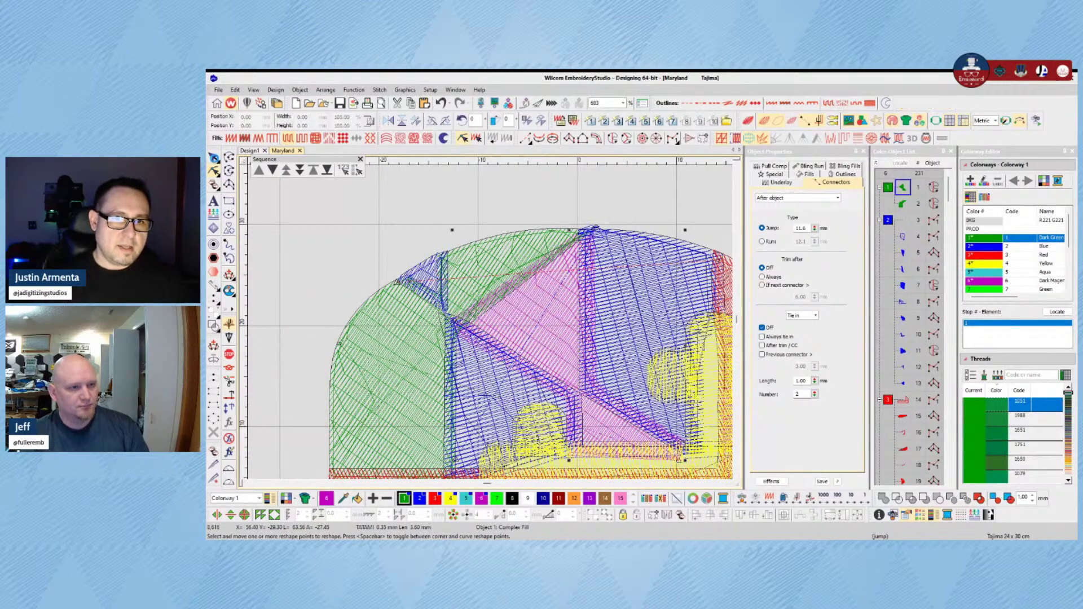
Step: Weld the inner and outer green pieces into a single fill
ctrl+click(485, 243)
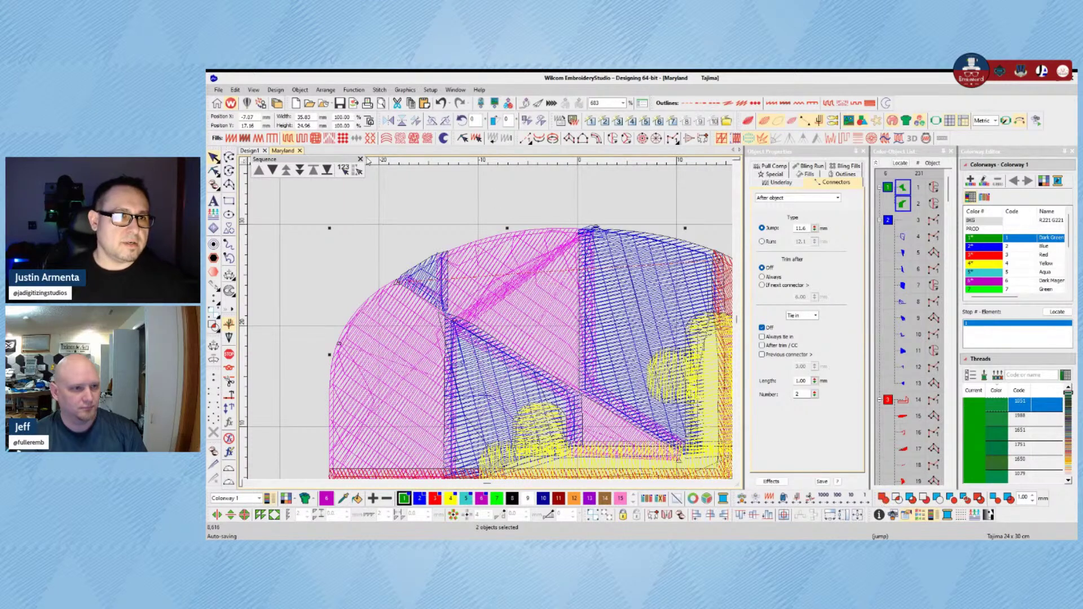
click(326, 90)
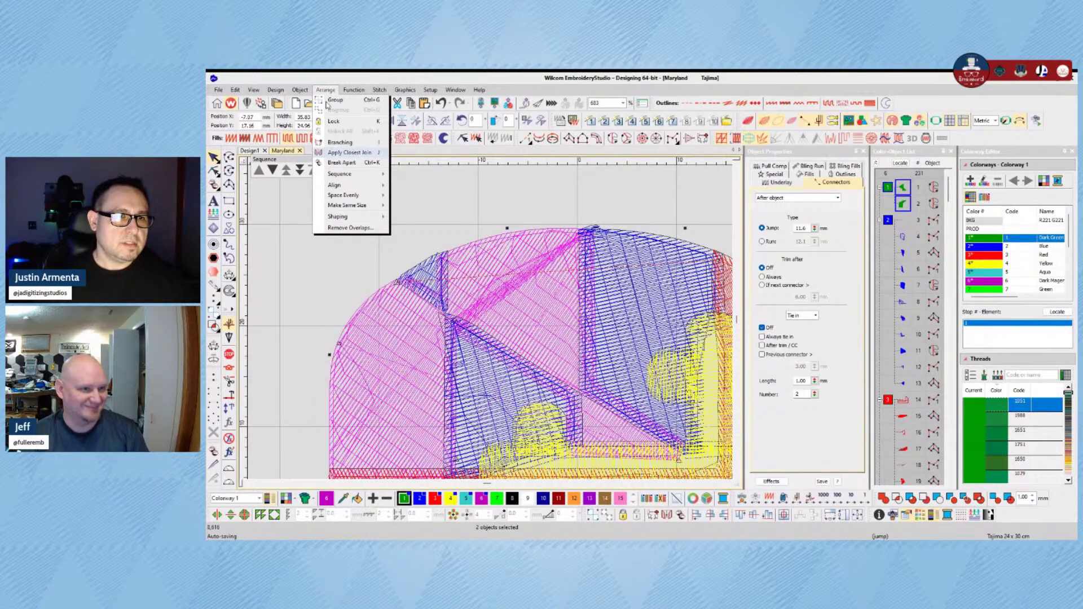
mouse_move(358, 207)
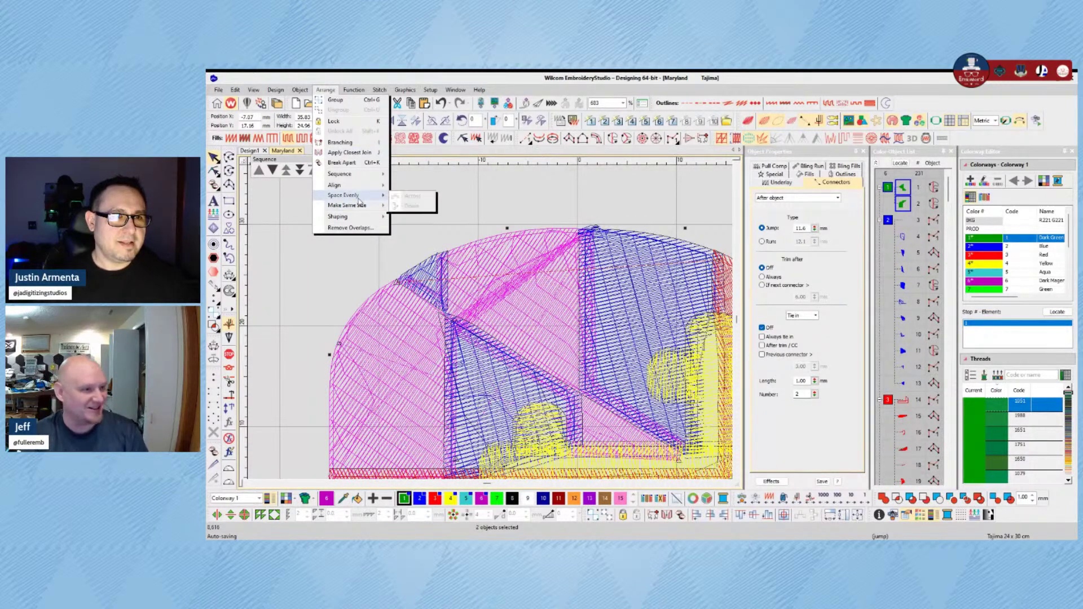
mouse_move(361, 179)
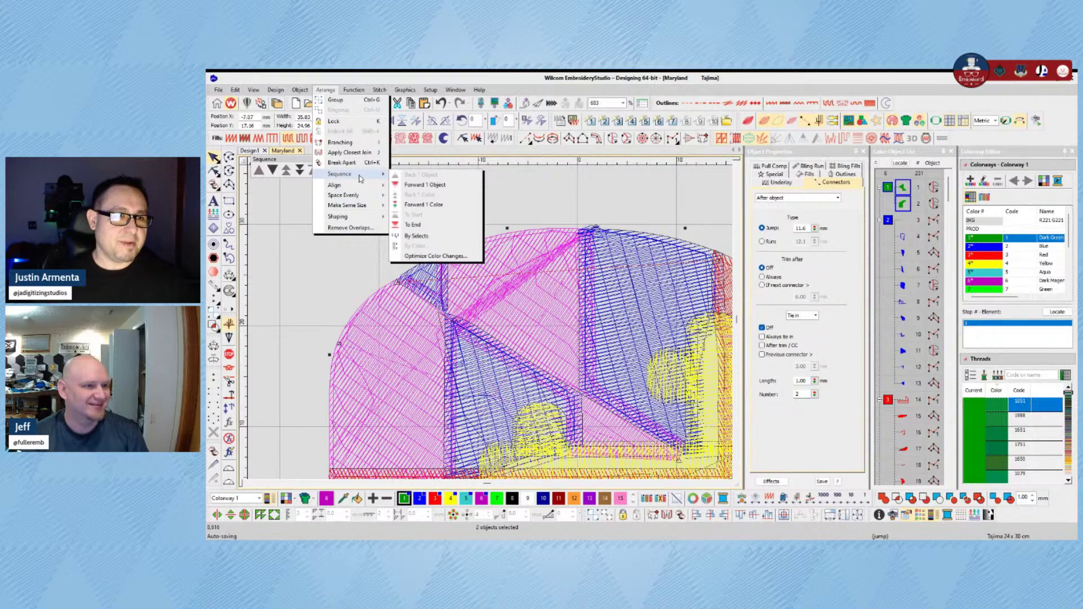
mouse_move(303, 87)
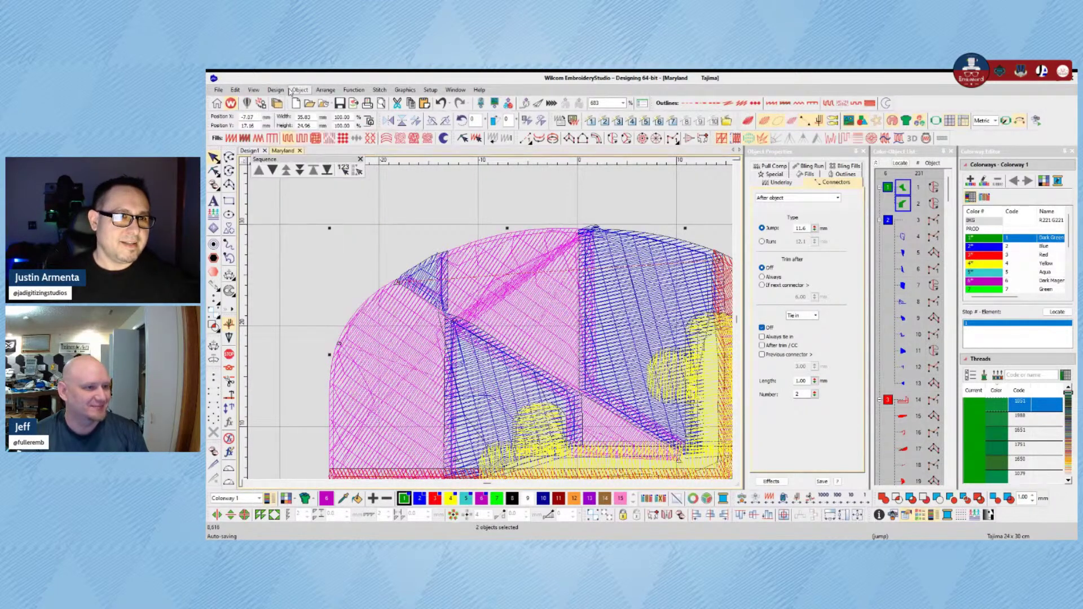
click(322, 90)
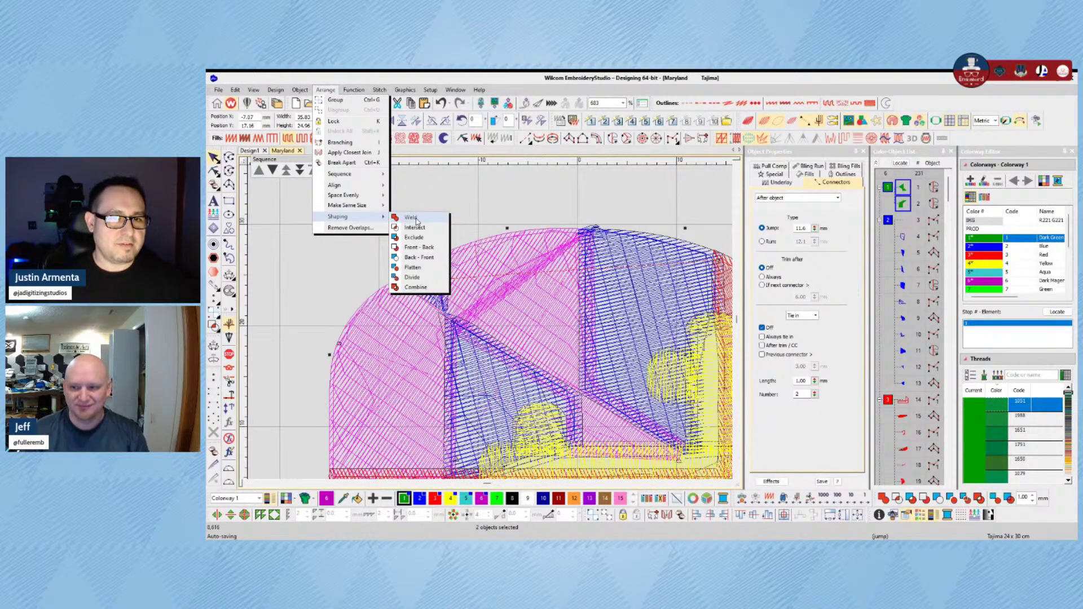
click(416, 222)
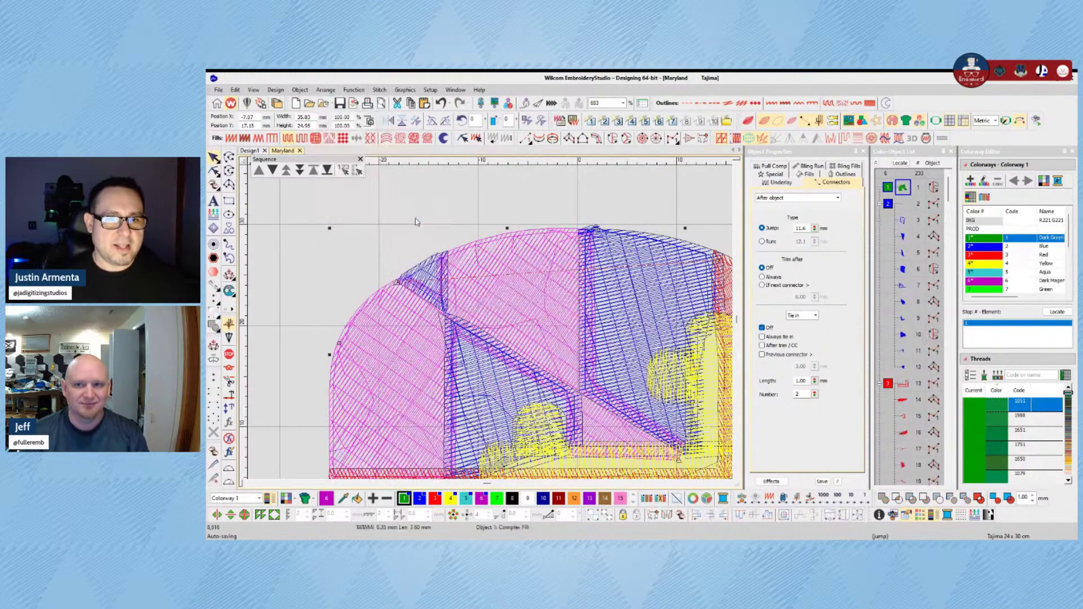
Step: Move the welded green fill up and to the left, and undo the move
key(ctrl+z)
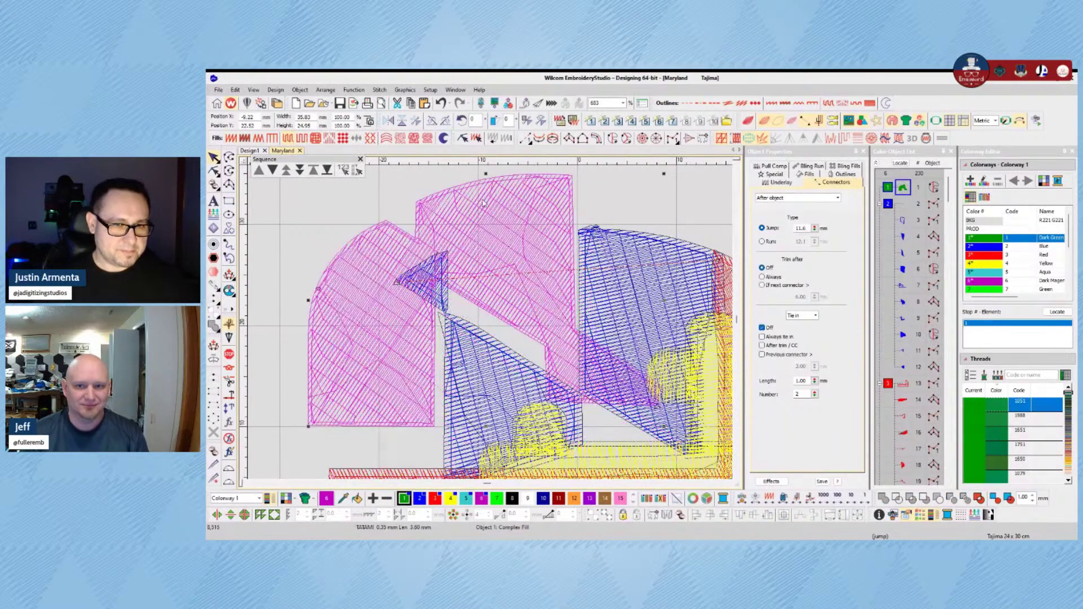
key(ctrl+y)
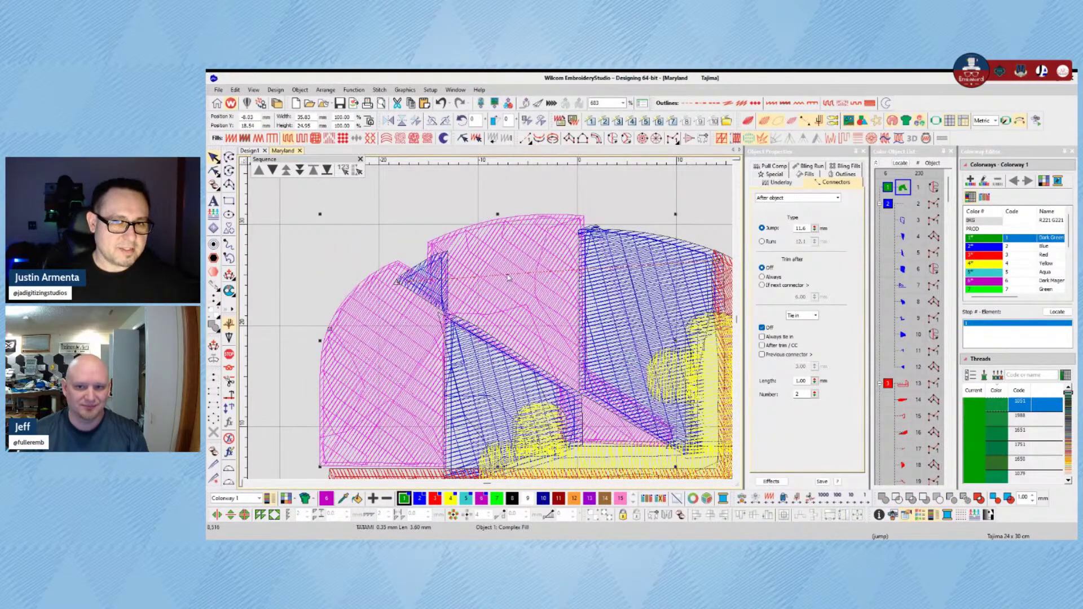
key(ctrl+z)
key(ctrl+z)
Step: Check the welded green fill's outline with stitches hidden and shown, and inspect its reshape points
click(442, 210)
key(s)
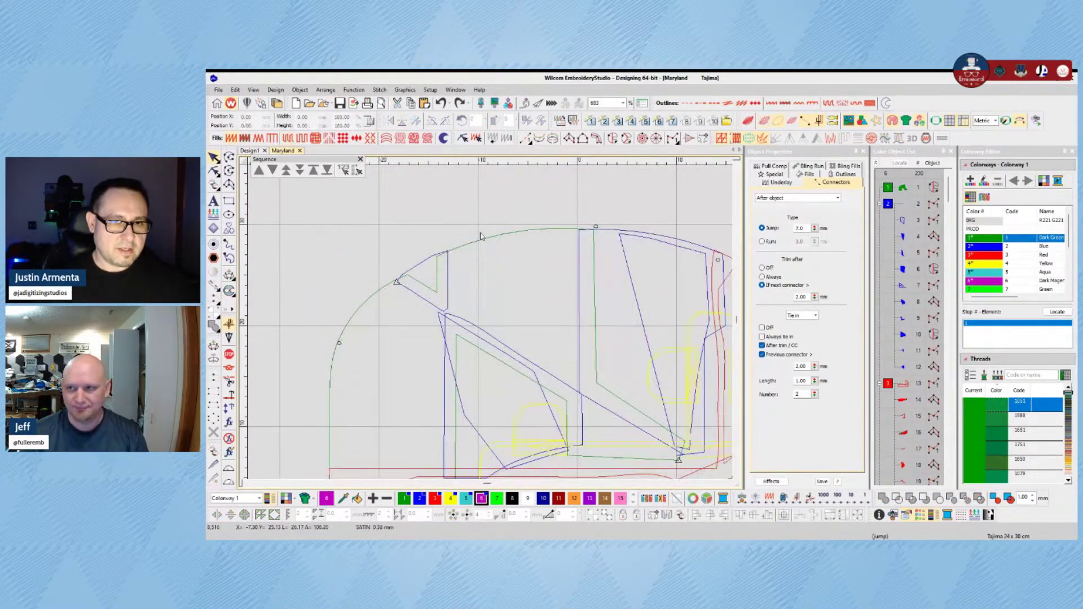
click(482, 241)
key(s)
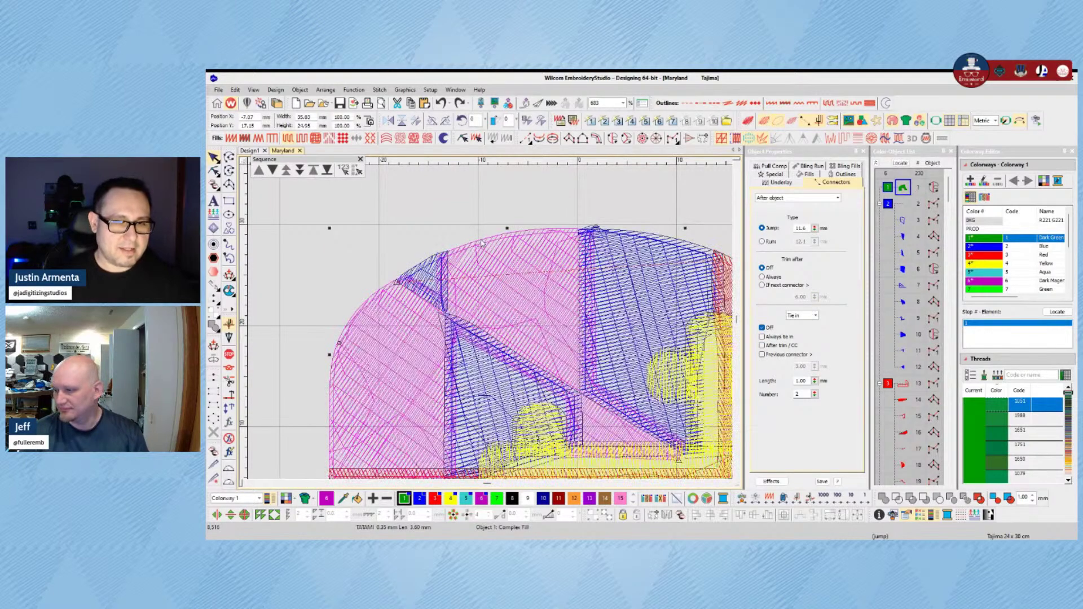
key(h)
key(alt+Tab)
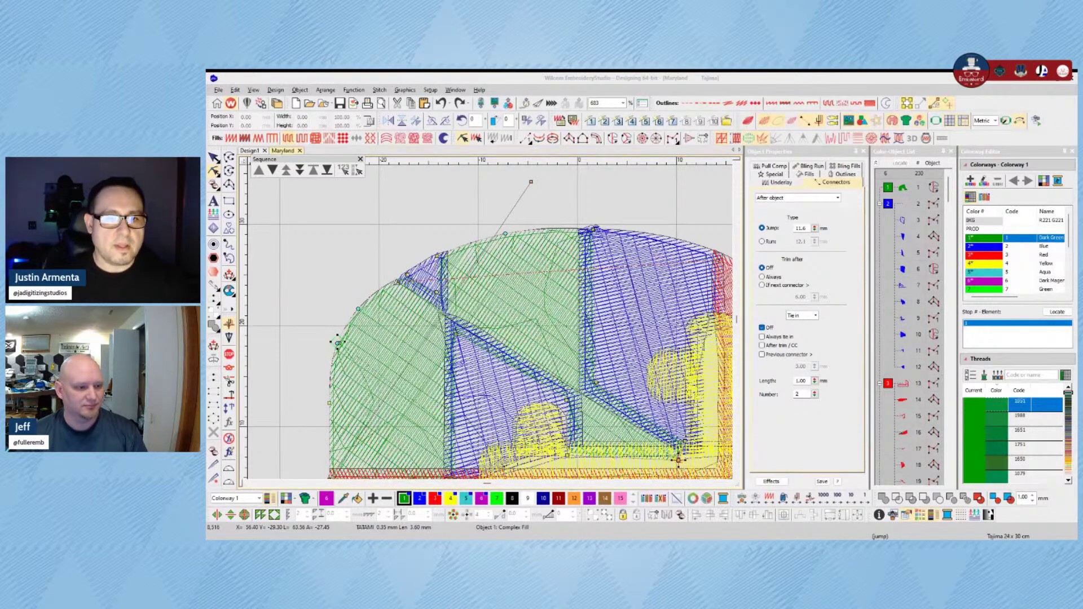
click(214, 158)
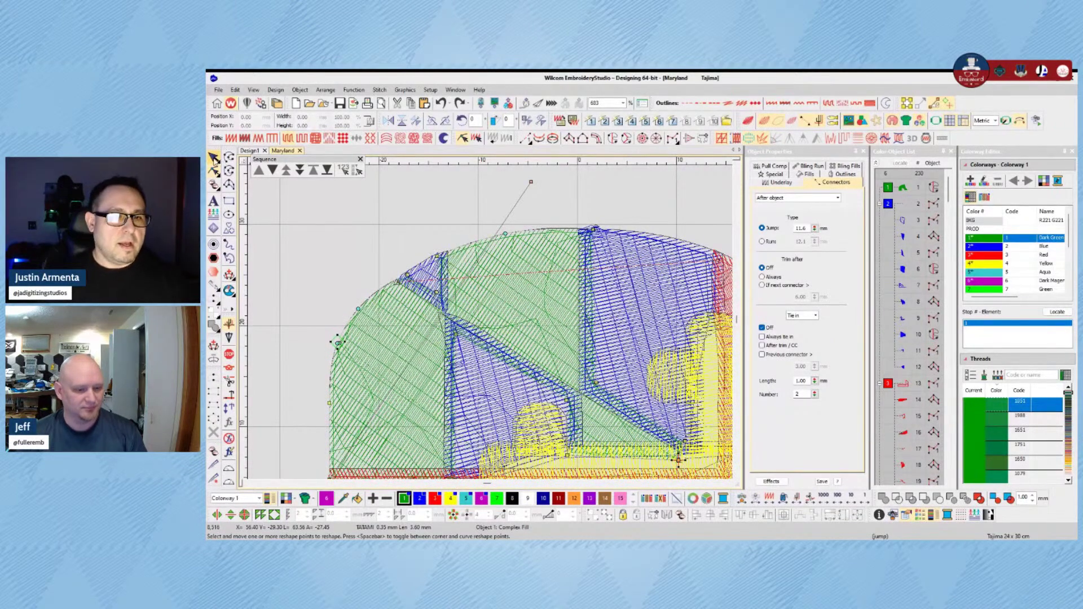
click(443, 215)
Step: Select the manual blue stitches at the top-left corner of the right blue section and examine the bump in realistic and stitch views
scroll(451, 224, down, 3)
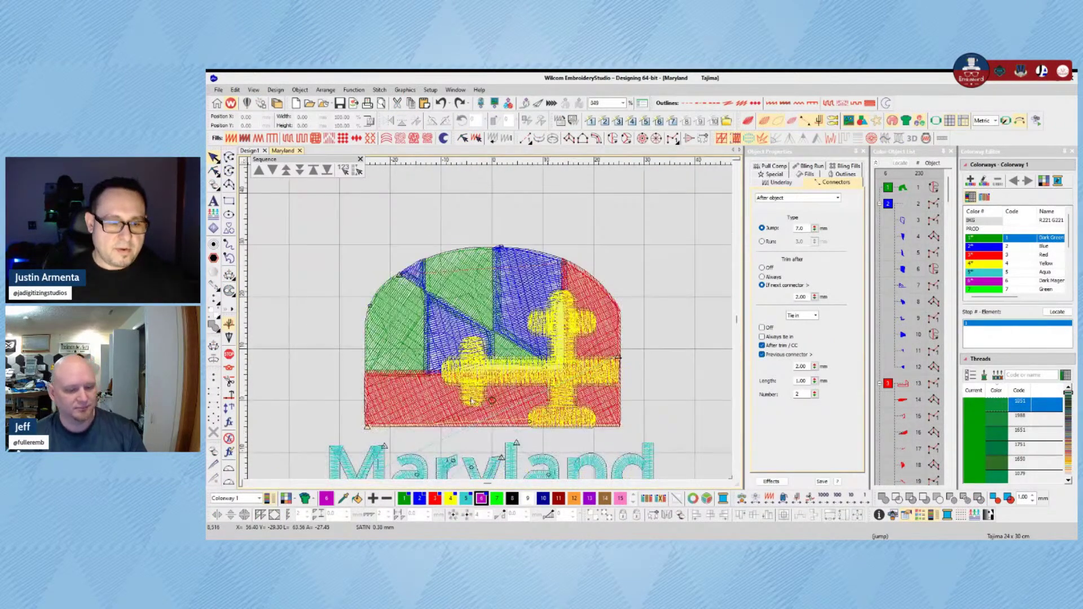
key(t)
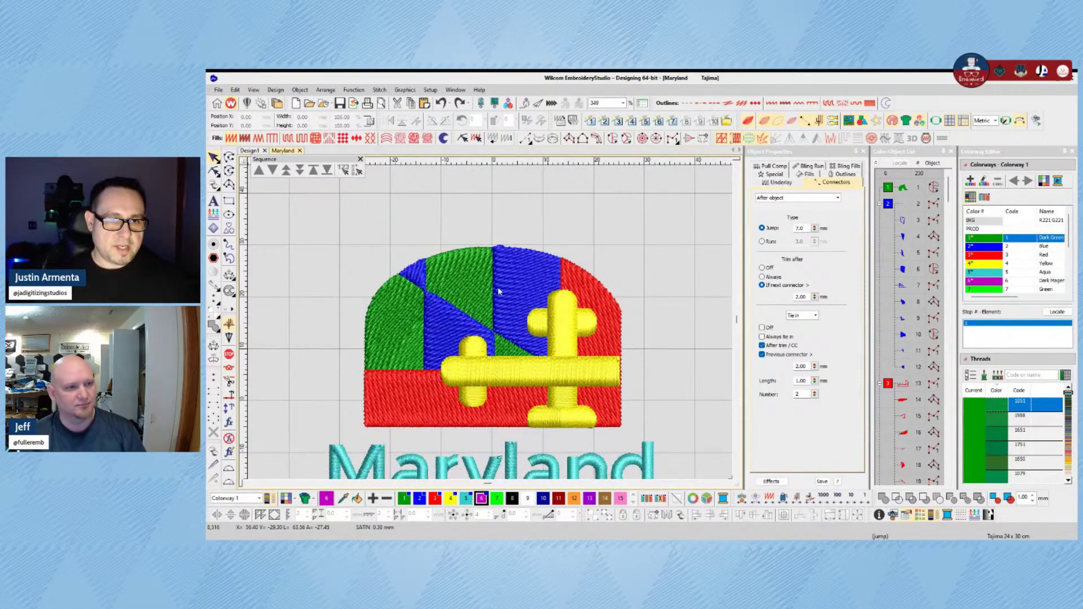
click(507, 270)
scroll(515, 262, up, 3)
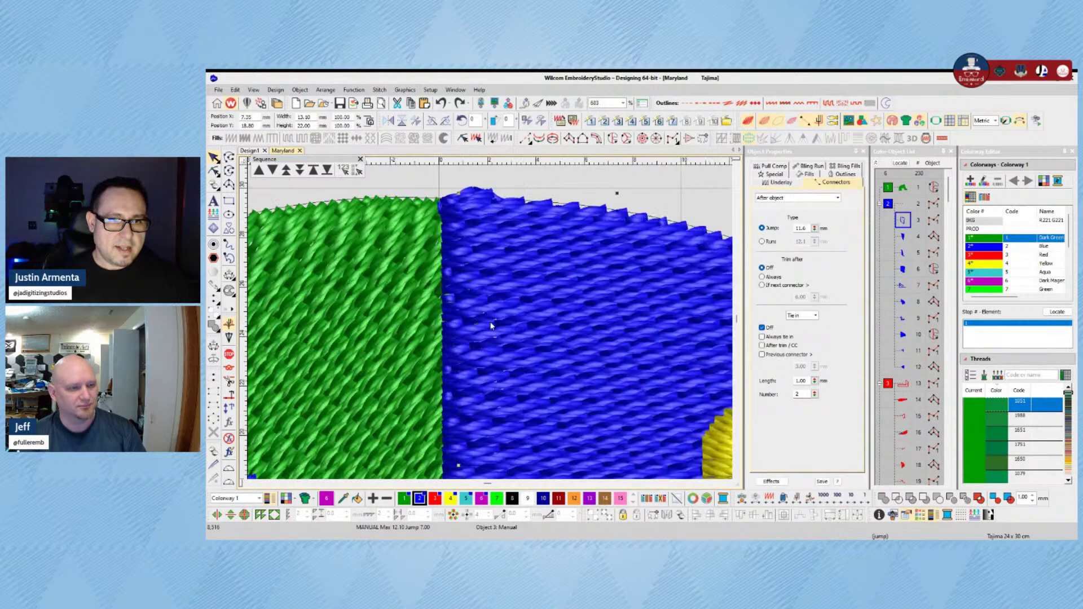
key(t)
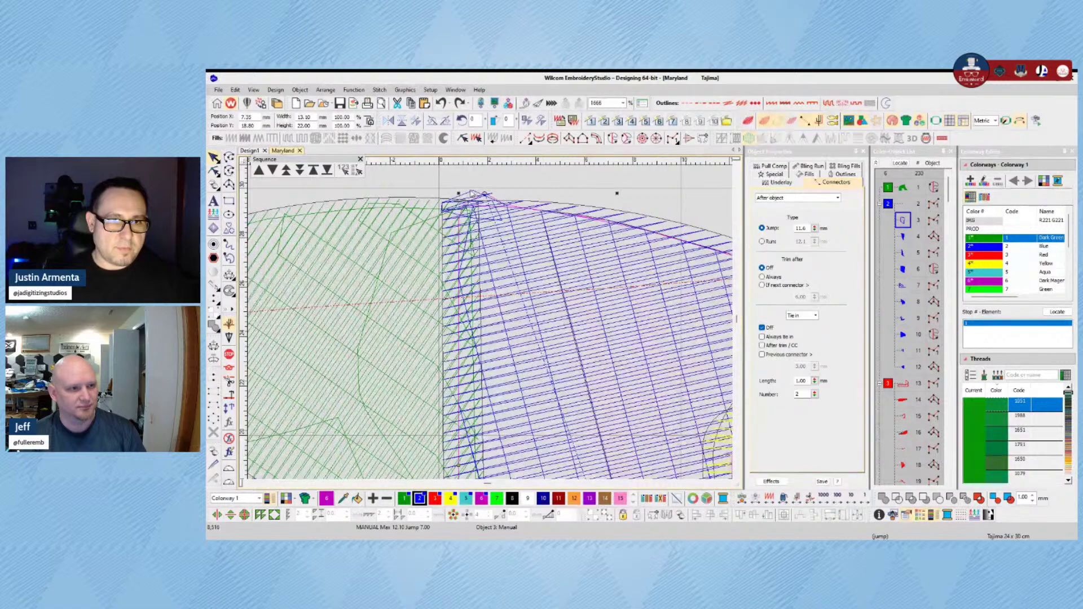
click(485, 197)
scroll(524, 202, down, 4)
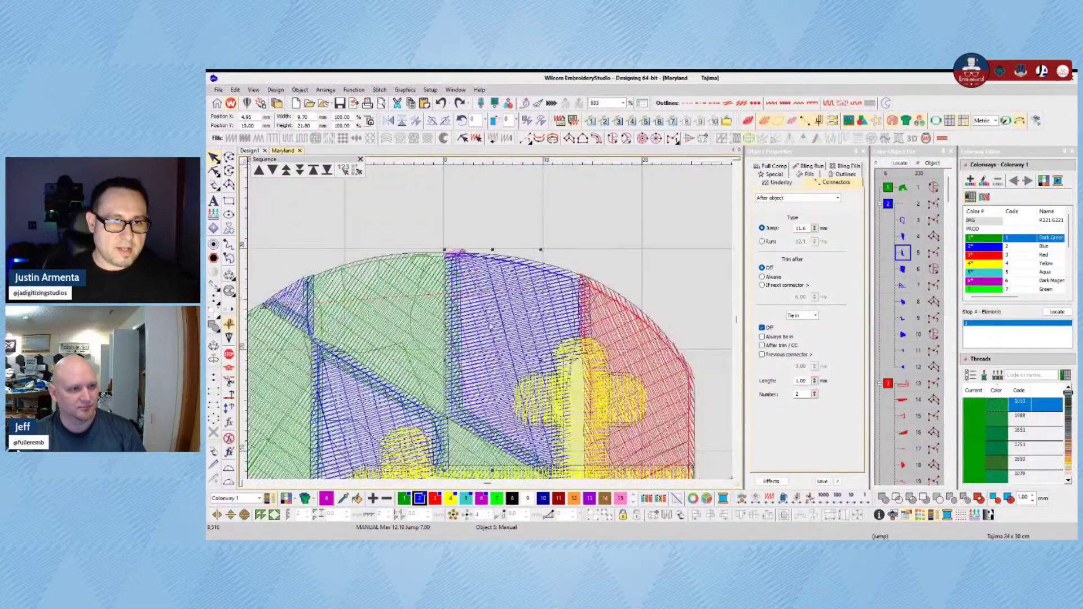
scroll(462, 262, up, 4)
scroll(456, 277, up, 2)
key(t)
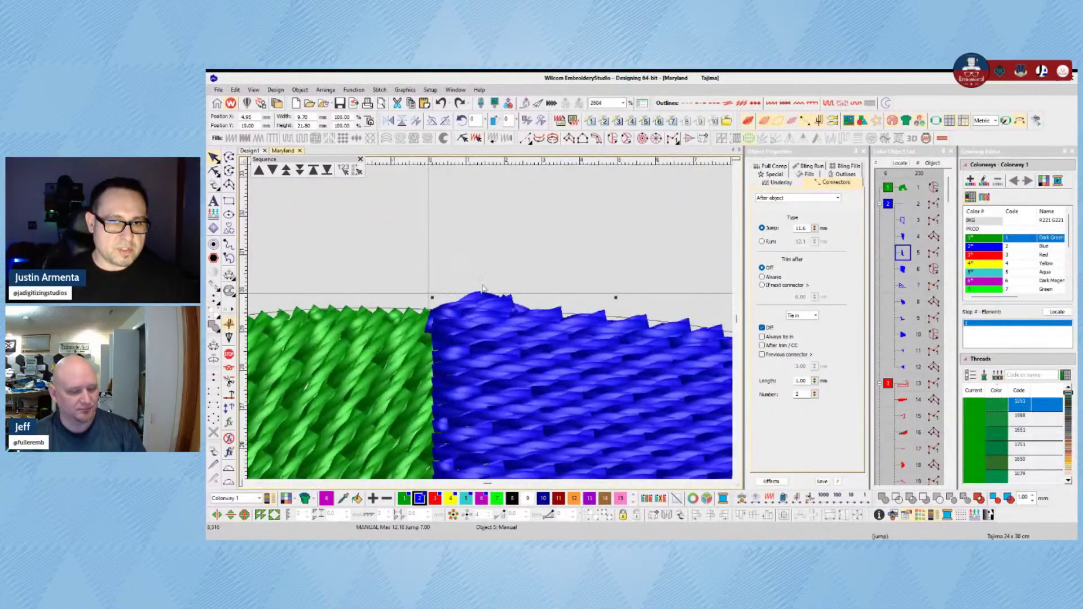
key(t)
scroll(483, 288, down, 2)
Step: Reshape the protruding manual blue stitches to remove the bump on the dome's top edge, and check the realistic view
key(h)
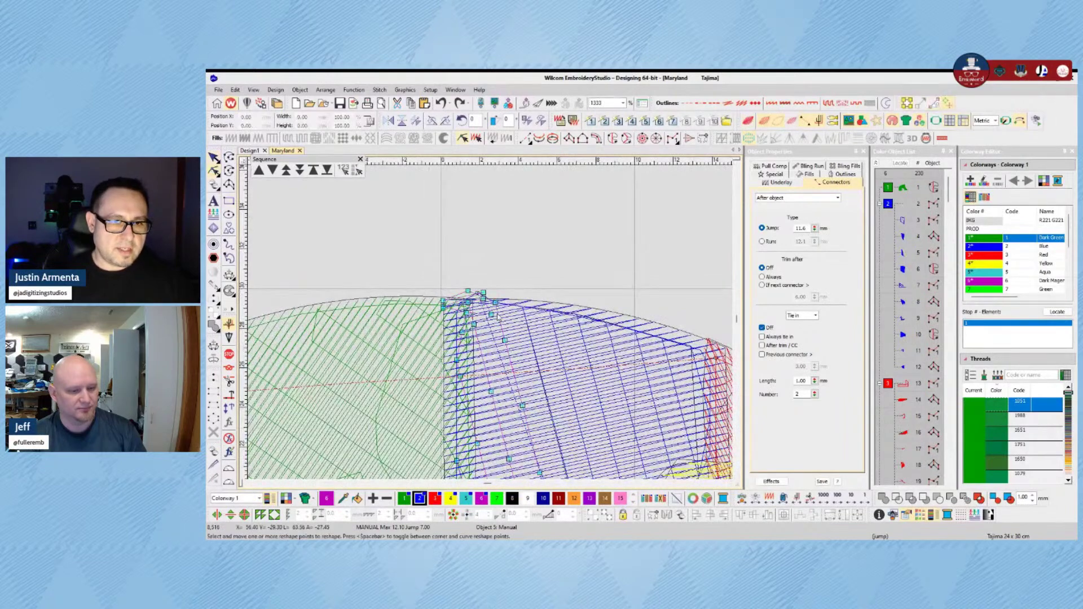
drag(436, 276, 466, 314)
click(478, 294)
drag(474, 294, 552, 314)
click(478, 297)
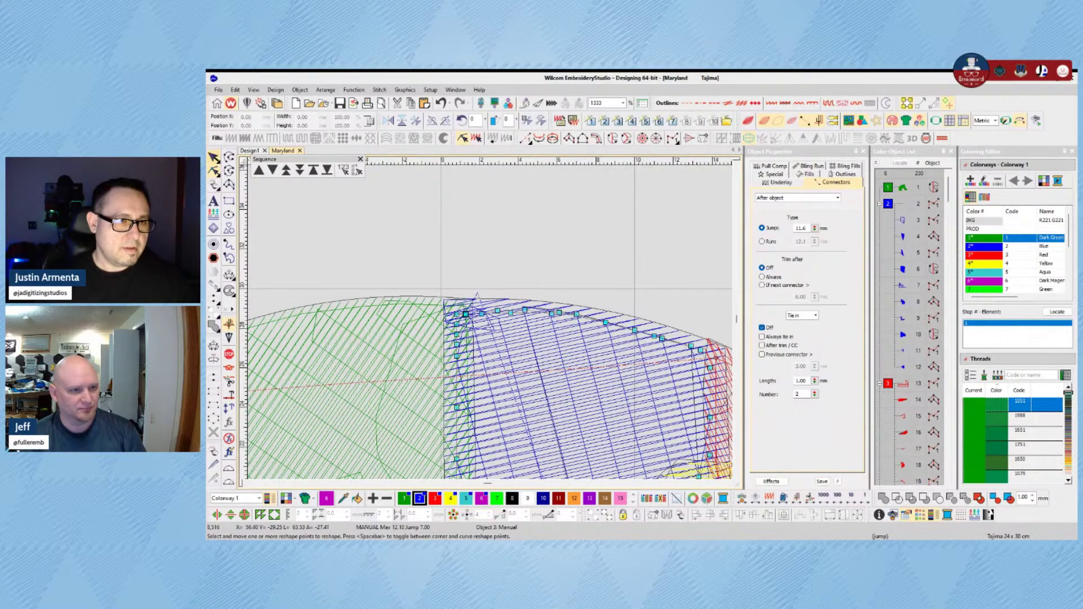
key(Escape)
key(t)
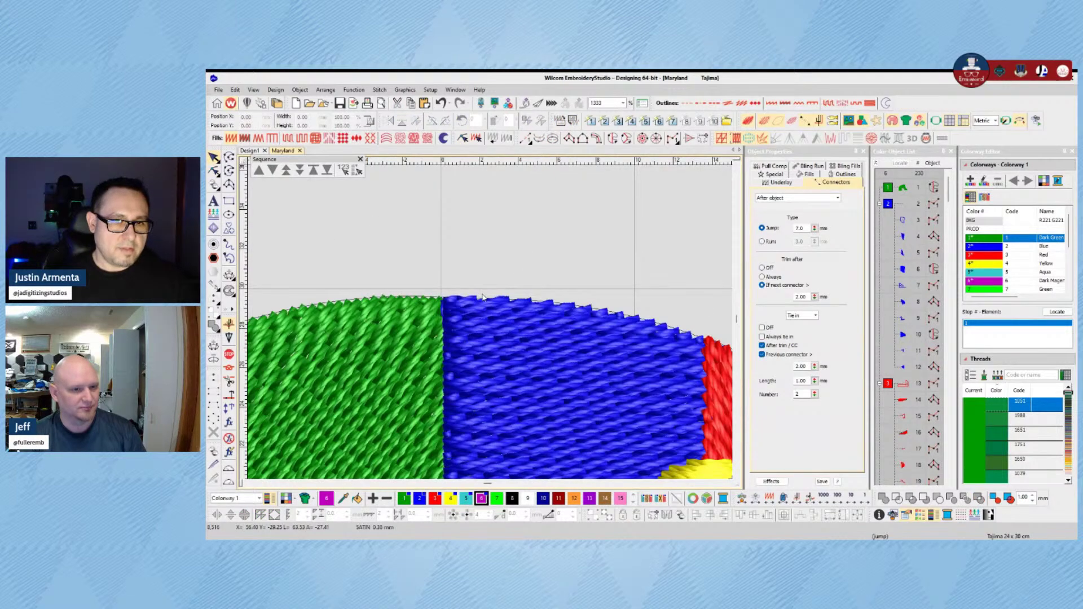
Step: Examine the whole design in stitch view instead of the realistic view, including the beginning of the DEPARTMENT lettering
scroll(478, 308, down, 5)
scroll(516, 285, down, 4)
key(t)
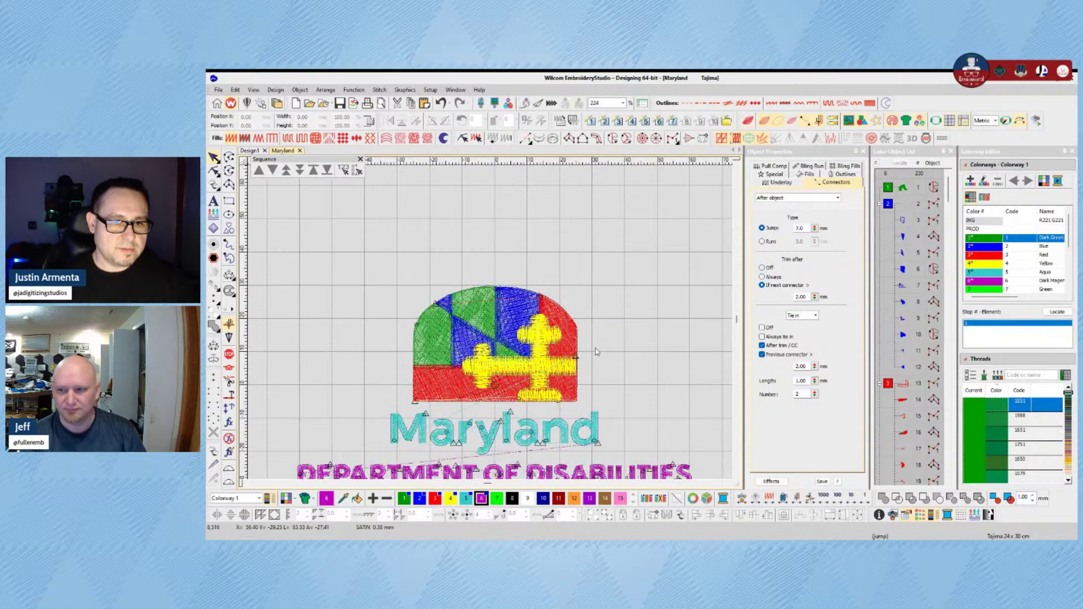
scroll(501, 389, up, 1)
scroll(496, 321, up, 2)
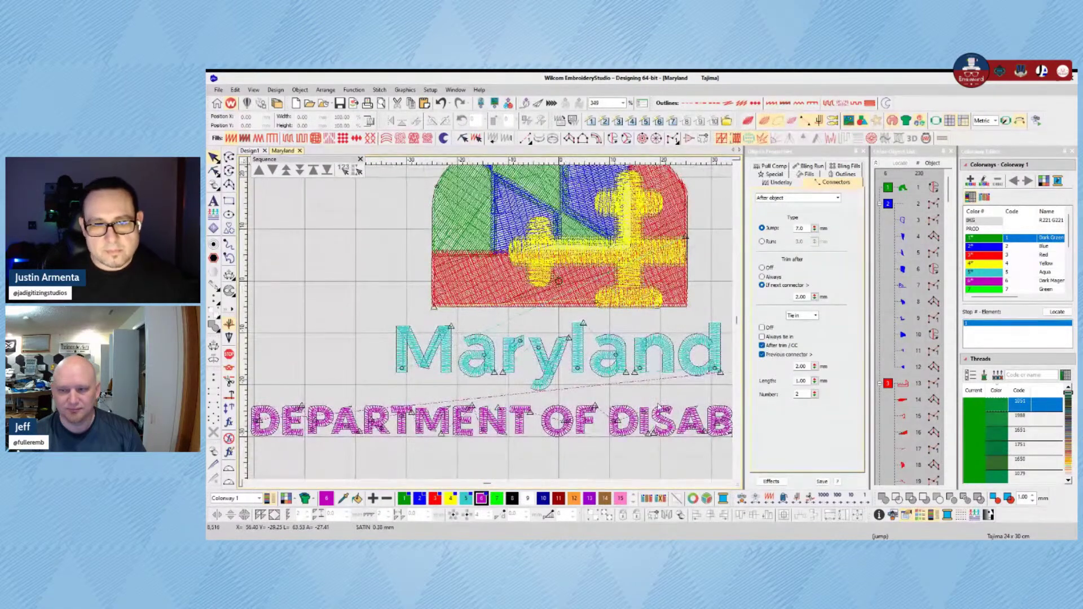
scroll(489, 327, down, 2)
scroll(497, 327, up, 2)
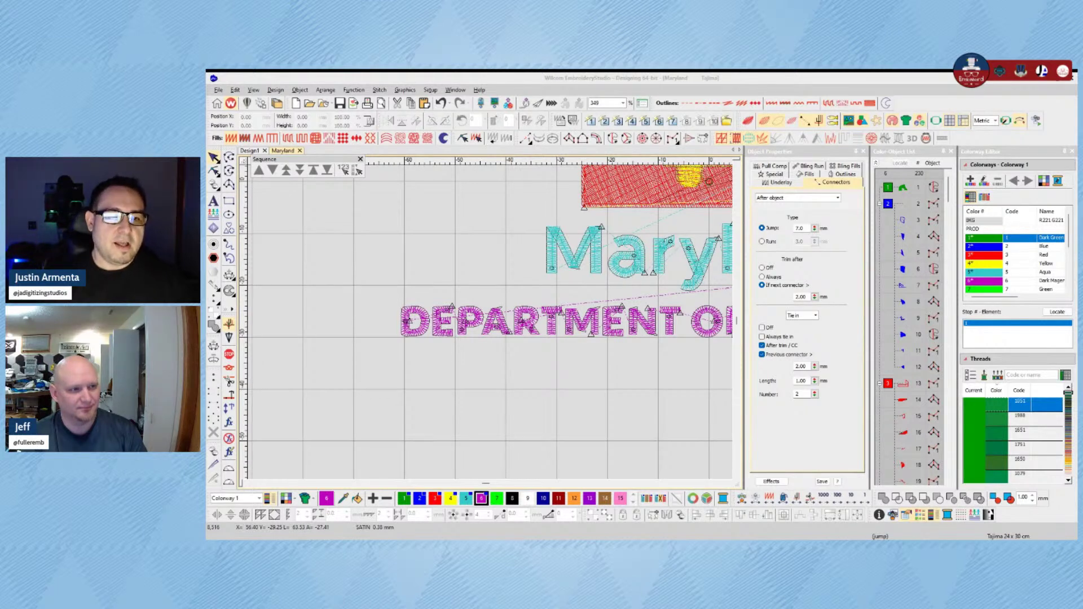
scroll(470, 345, up, 3)
scroll(392, 305, up, 2)
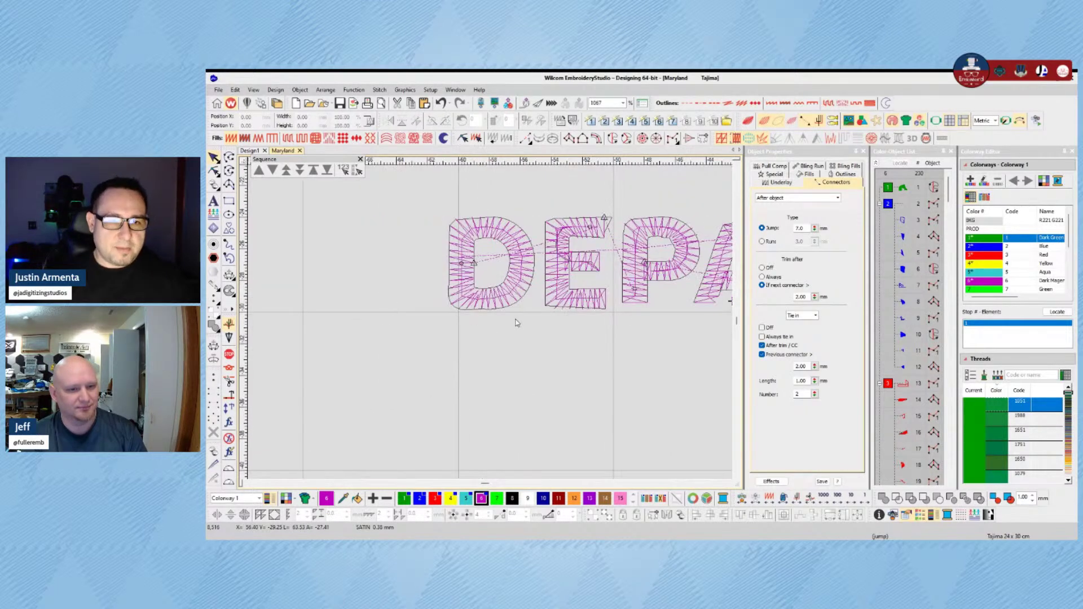
scroll(517, 323, up, 1)
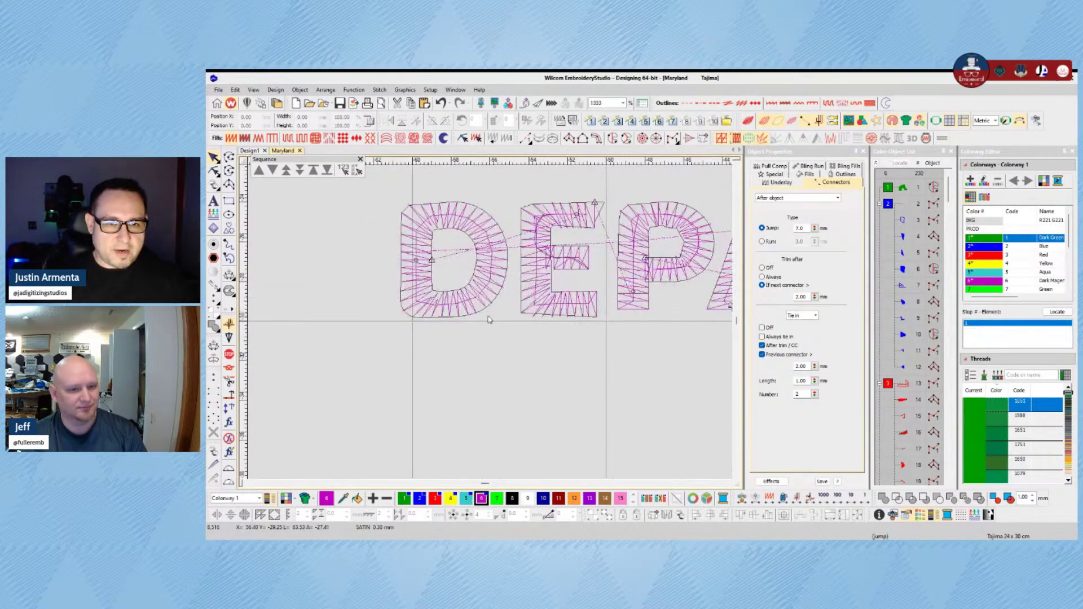
Step: Select the travel run inside the E of DEPARTMENT and inspect its reshape points
click(563, 264)
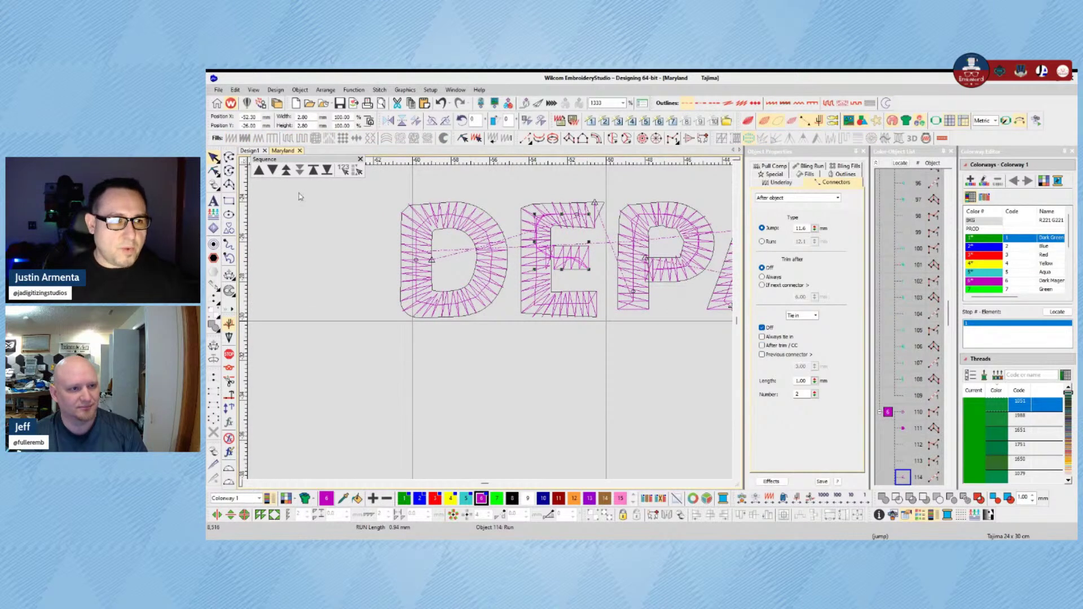
click(215, 171)
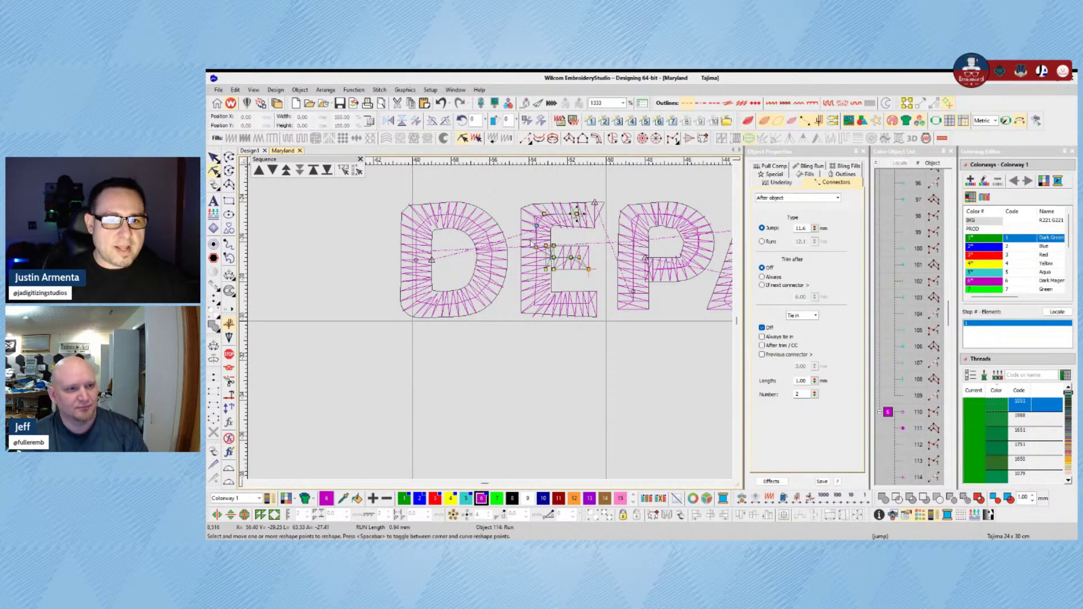
key(alt+Tab)
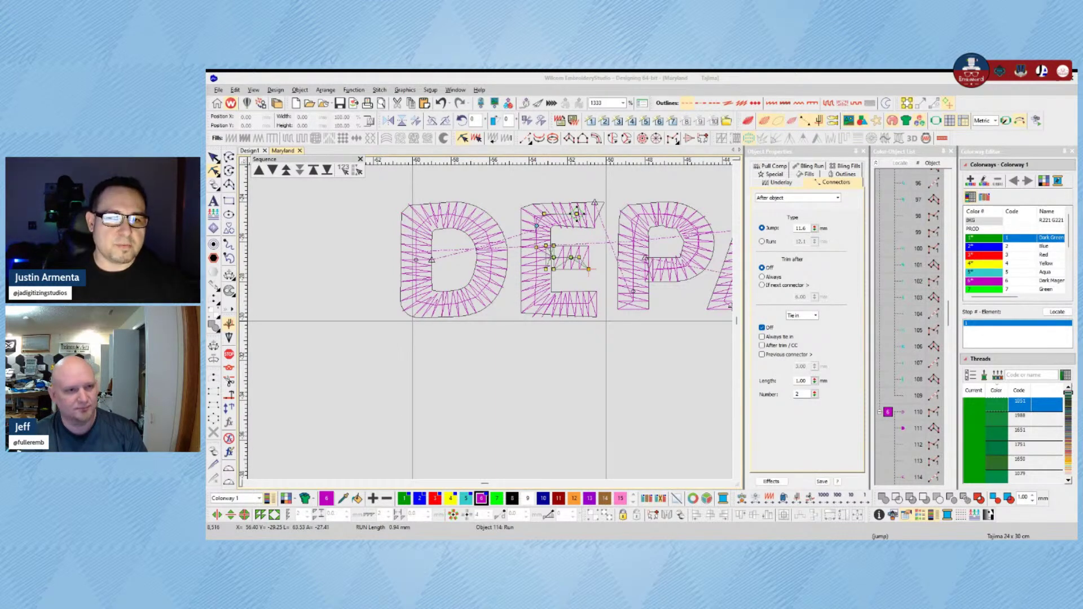
click(619, 263)
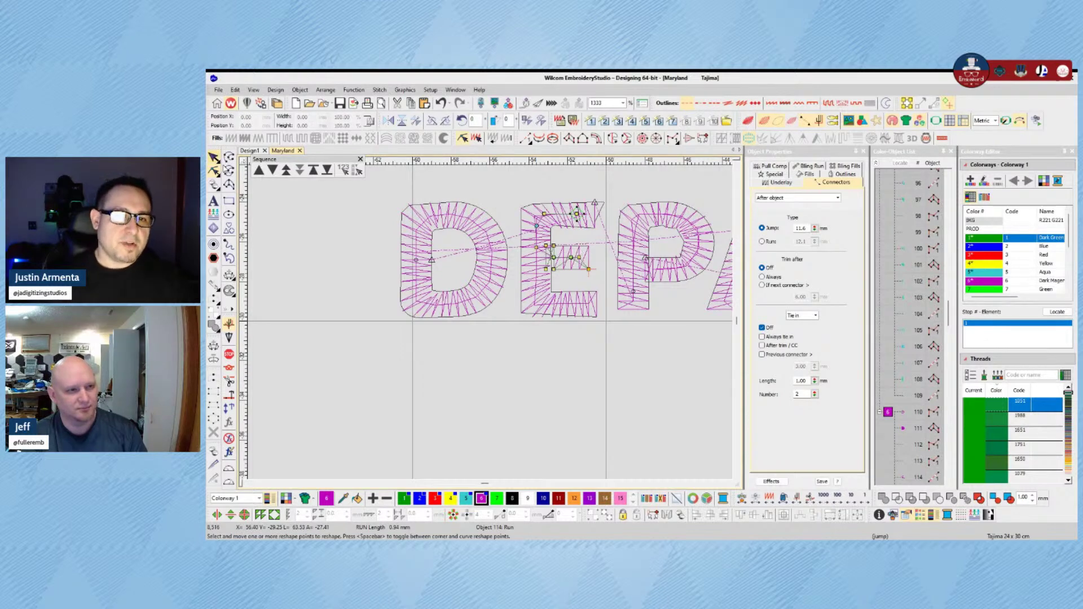
key(Escape)
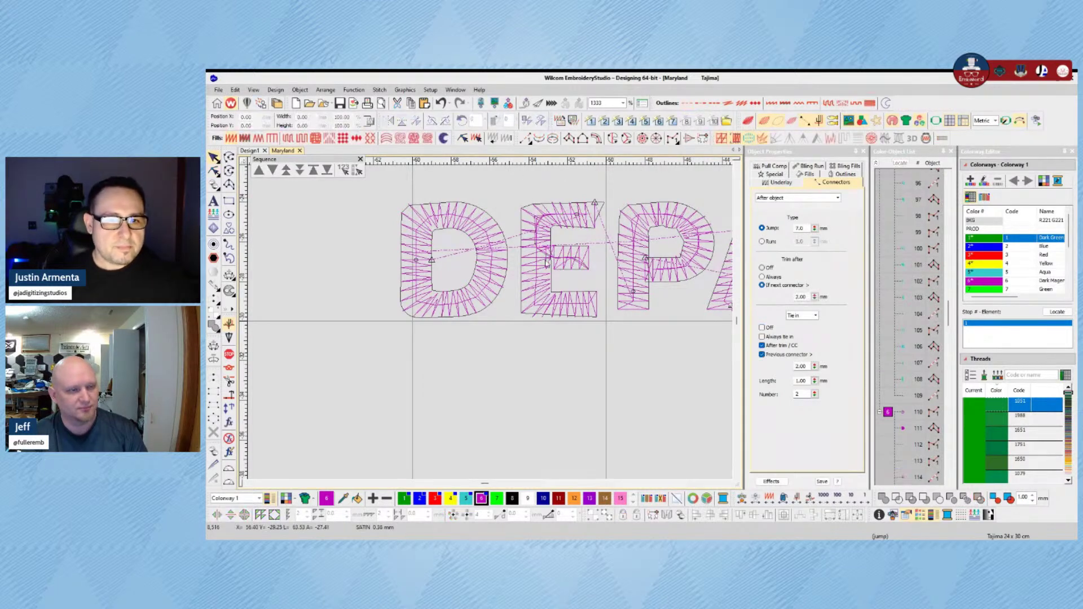
Step: Try deleting the travel run inside the E of DEPARTMENT, and undo the deletion
click(551, 261)
key(Escape)
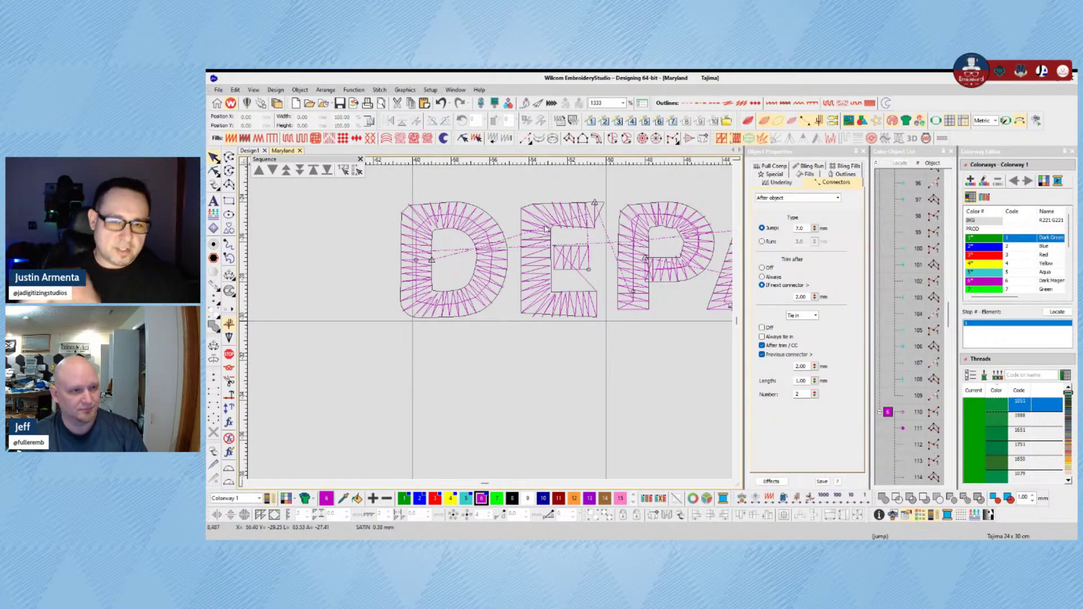
key(alt+Tab)
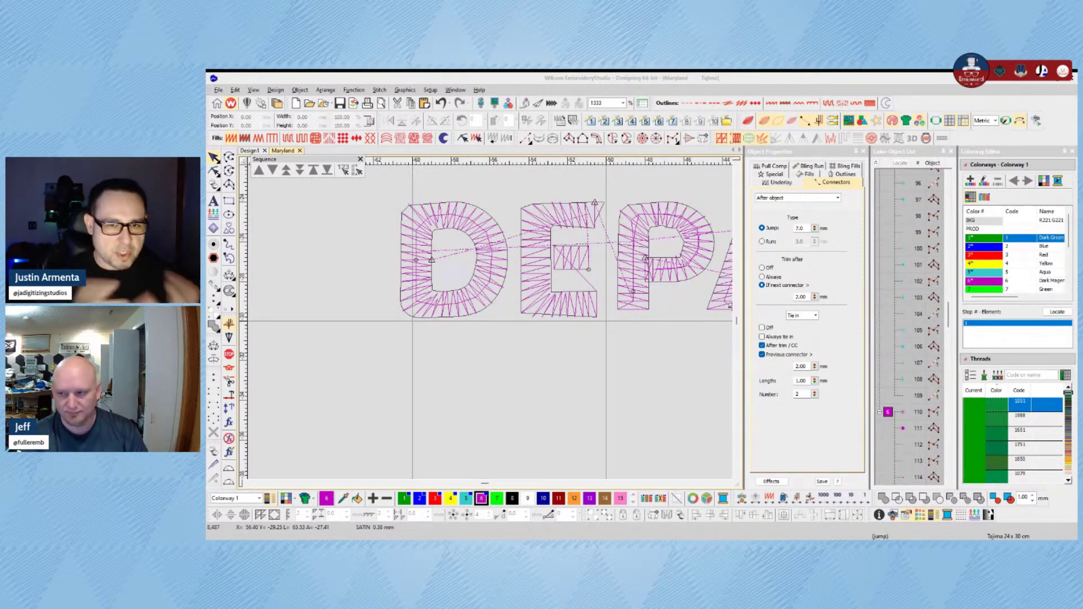
click(541, 253)
click(555, 311)
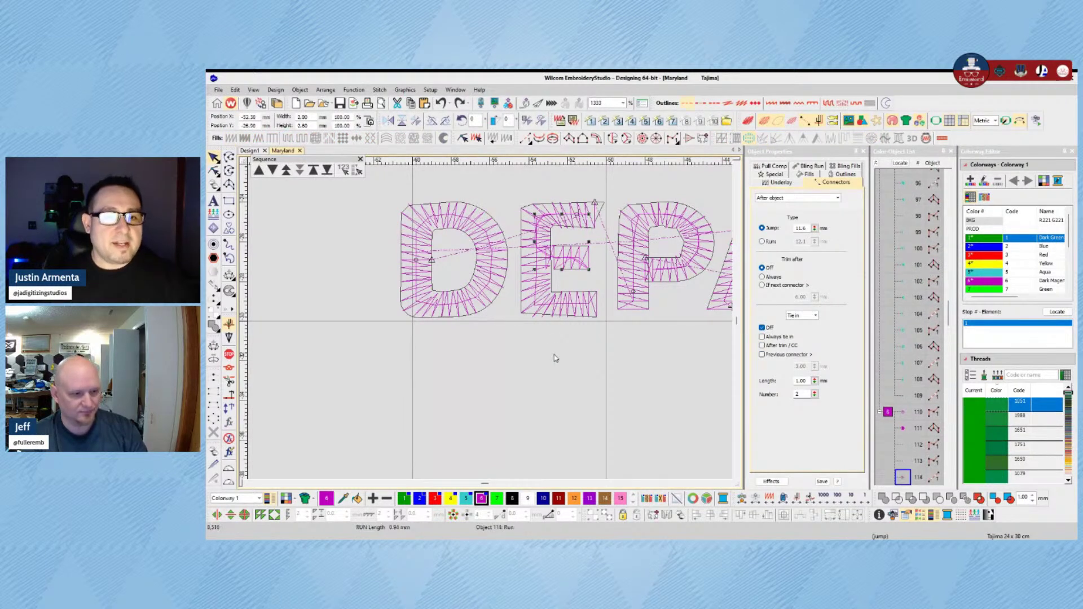
Step: Compare the DEPARTMENT lettering's stitches with the object outlines hidden and shown
key(alt+Tab)
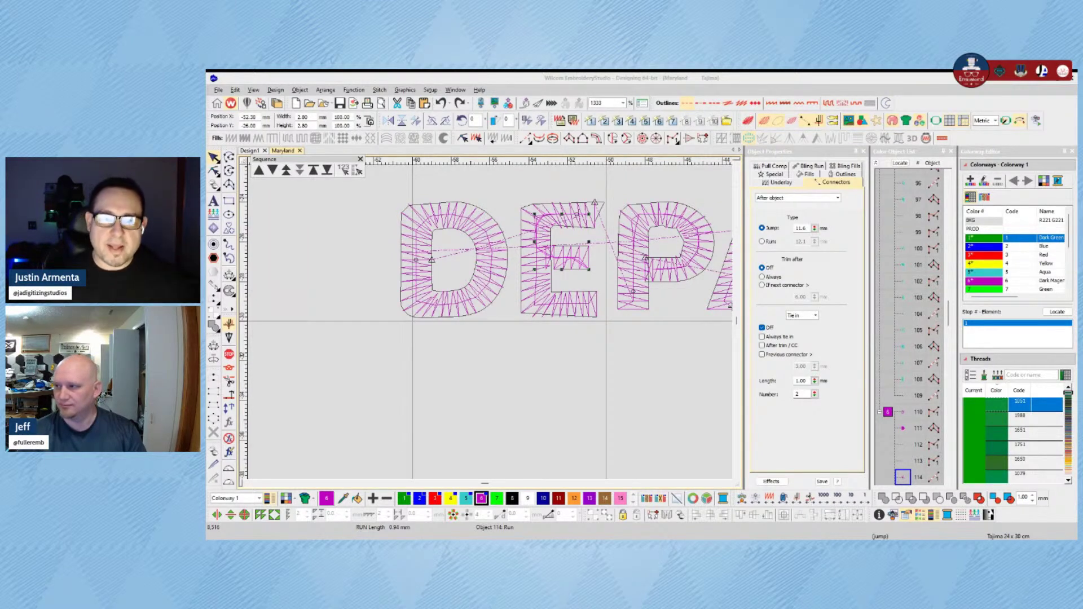
click(570, 346)
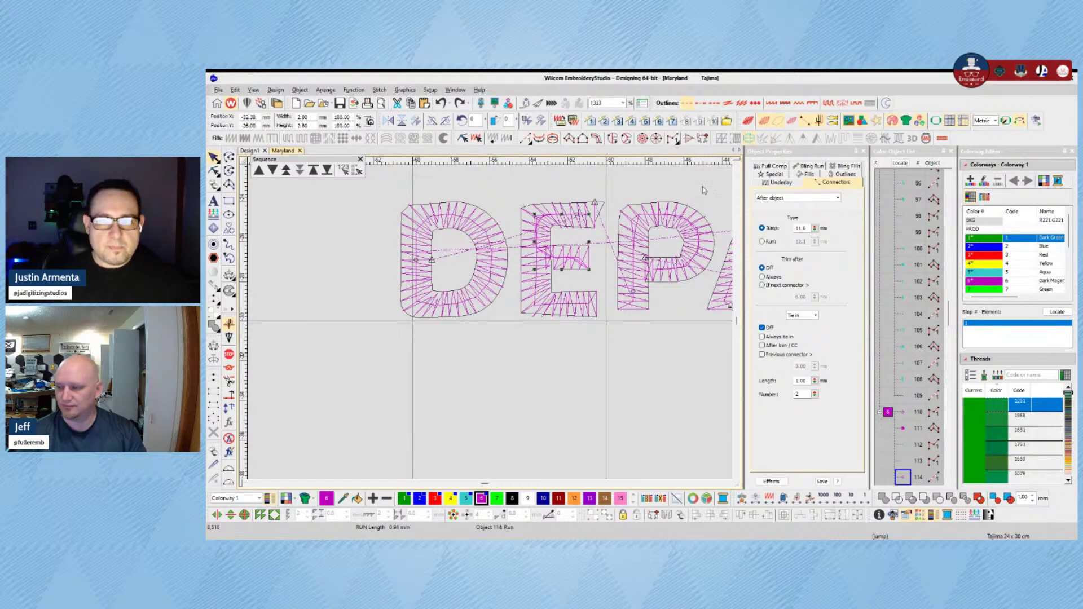
click(779, 121)
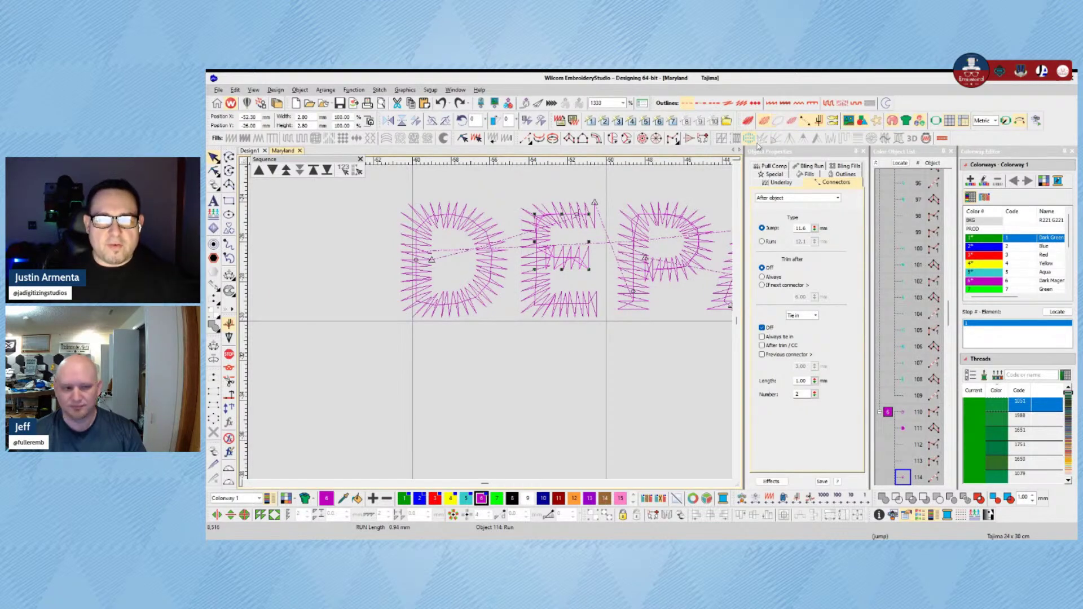
scroll(471, 355, down, 2)
scroll(472, 355, up, 2)
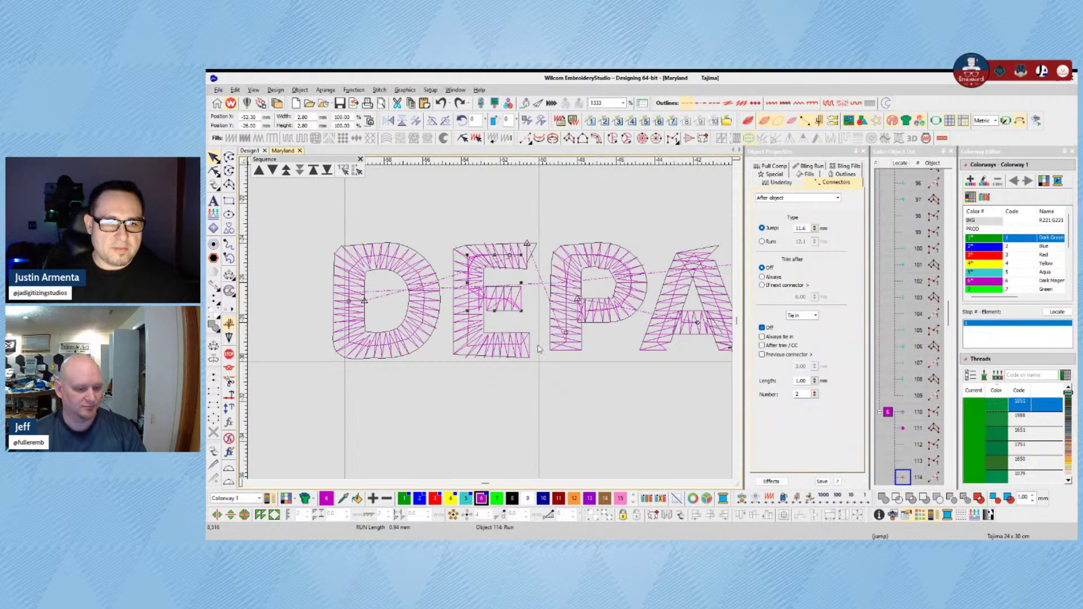
Step: Reshape the E's satin column by deleting the protruding reshape point at the end of its upper arm
click(537, 247)
click(215, 172)
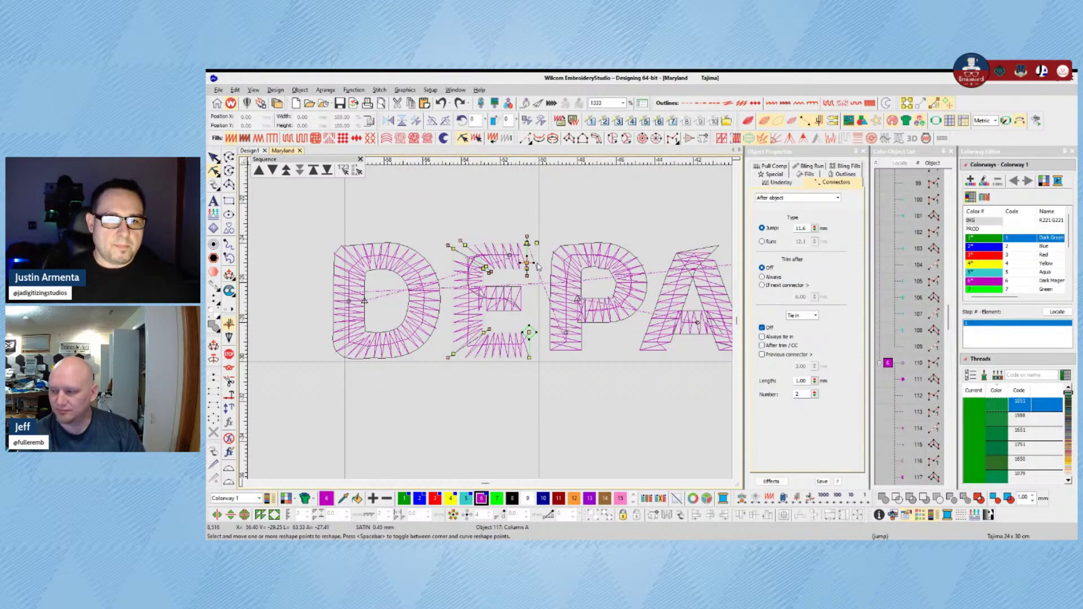
key(Delete)
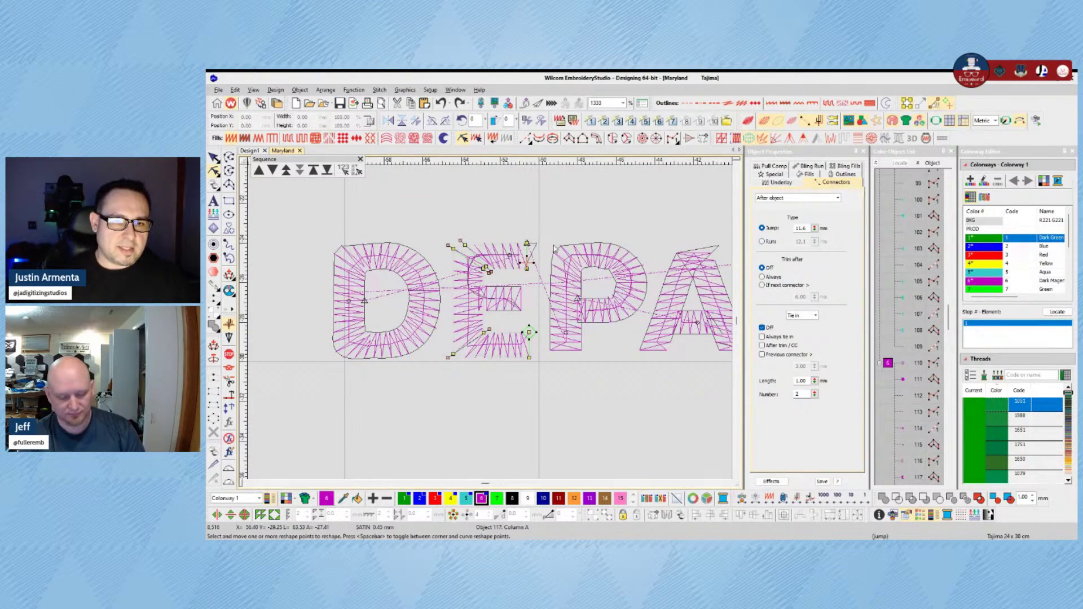
key(Return)
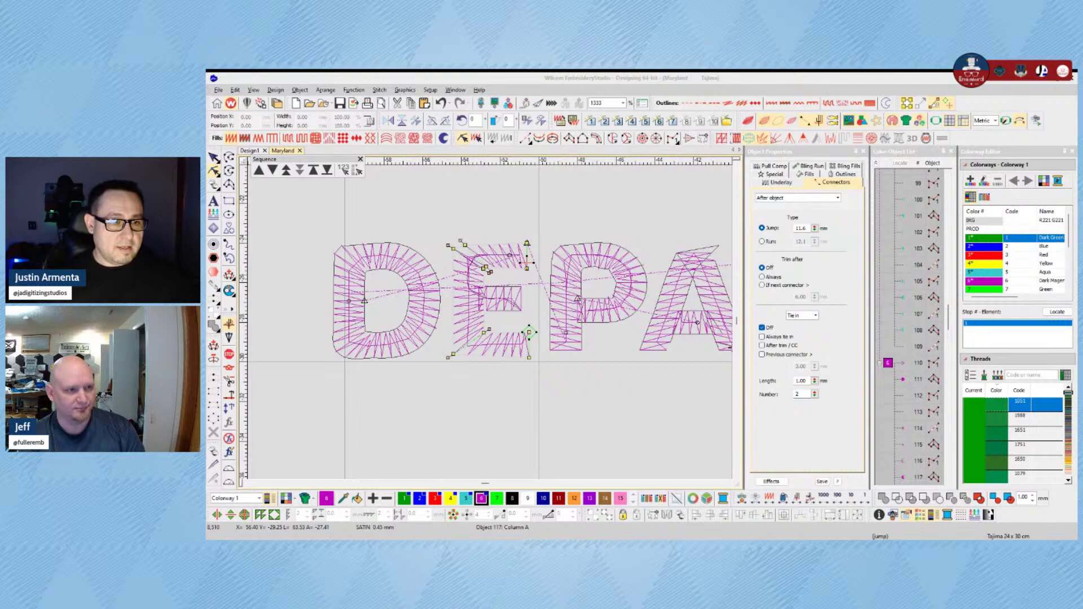
click(587, 328)
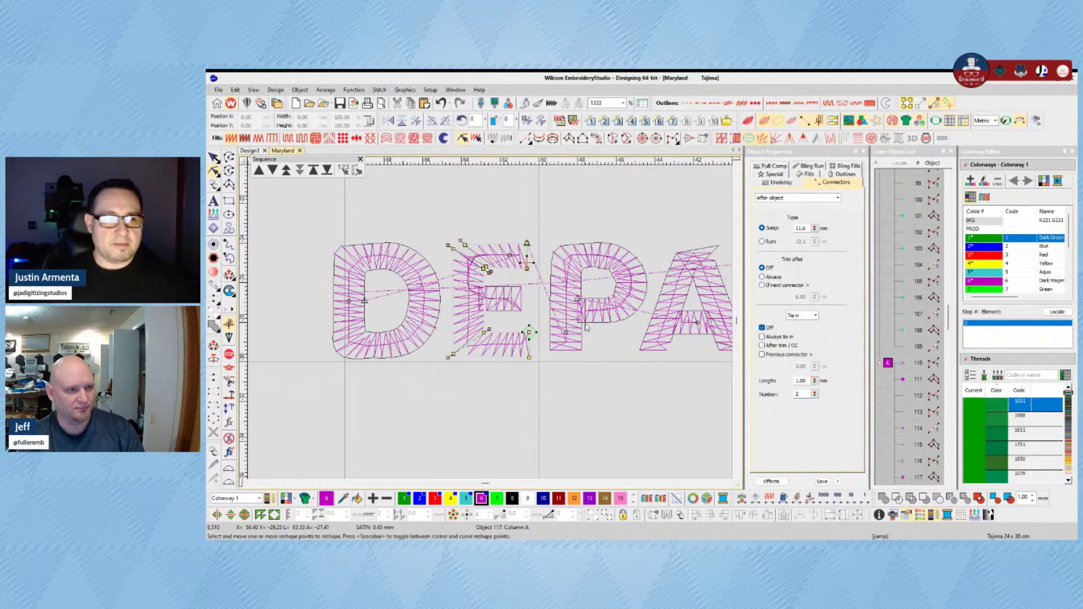
click(215, 159)
click(642, 398)
Step: Select the left satin column of the A in DEPARTMENT and inspect its reshape points
scroll(643, 395, down, 2)
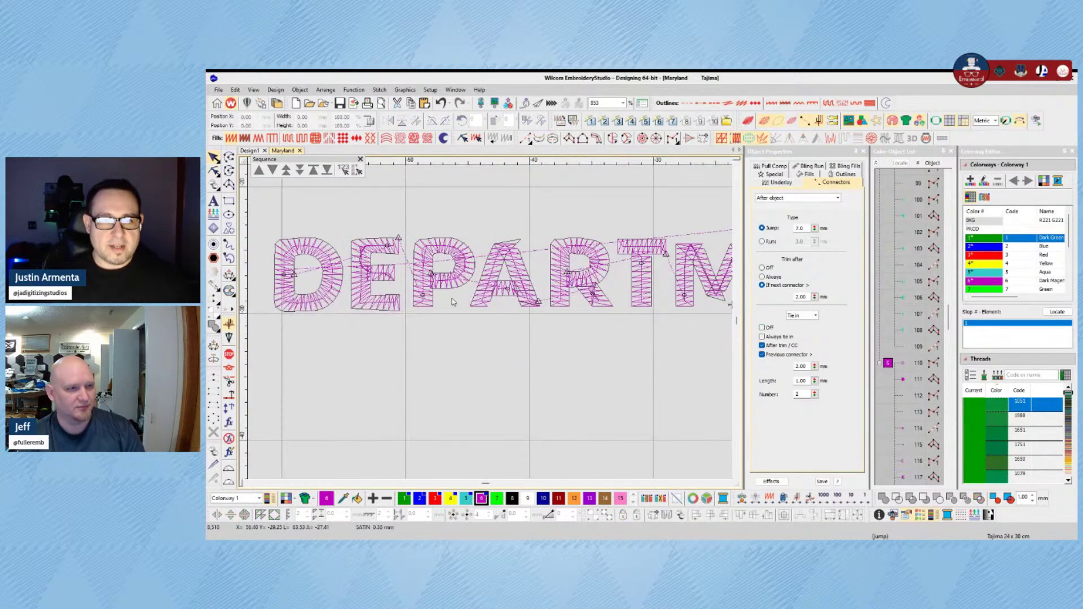
scroll(487, 294, up, 1)
click(534, 263)
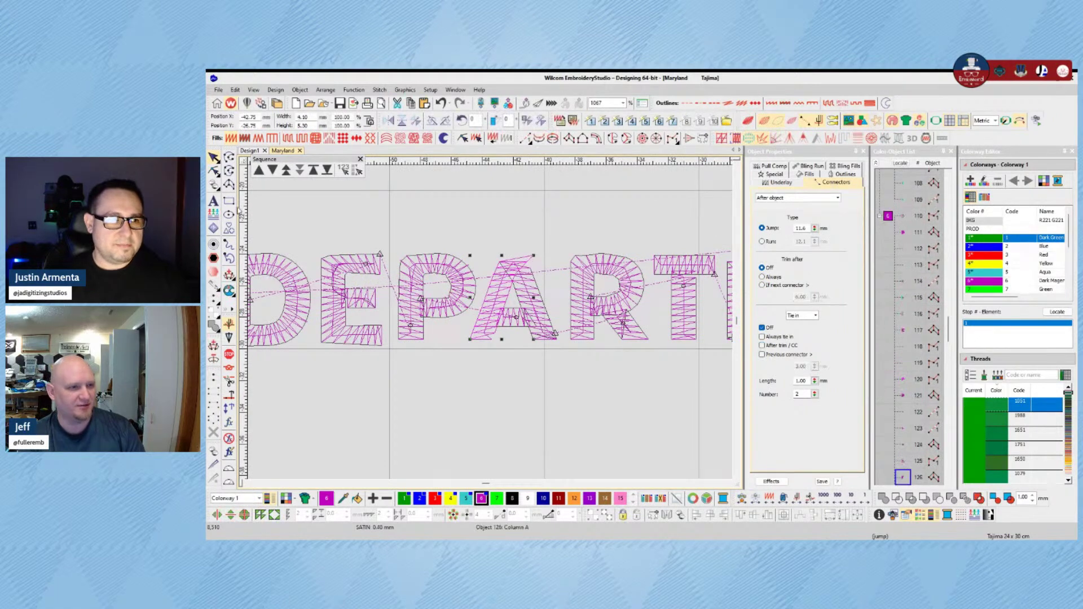
click(214, 171)
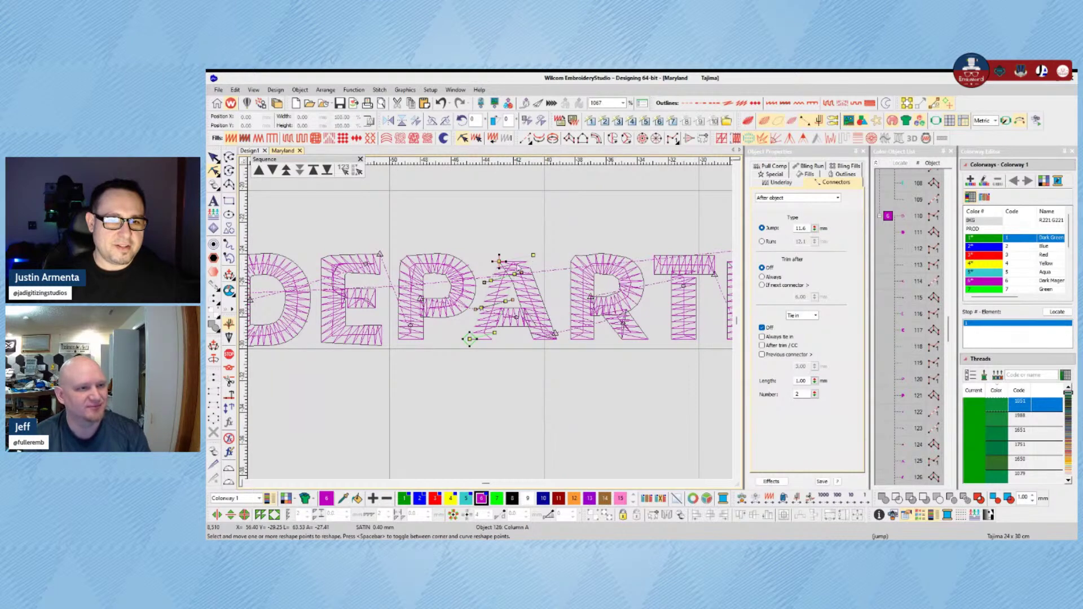
key(Escape)
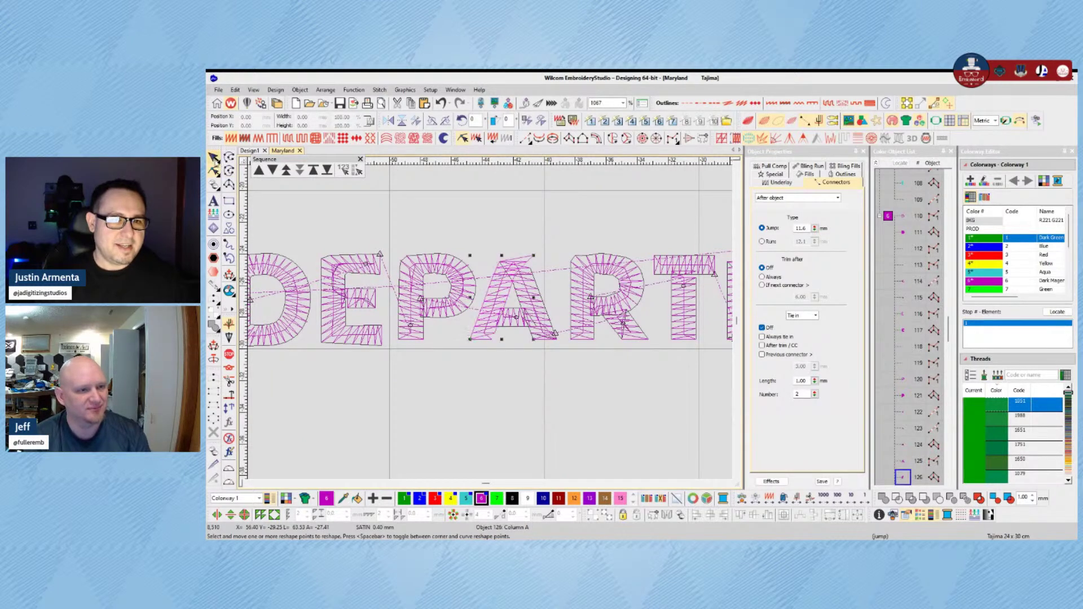
click(514, 244)
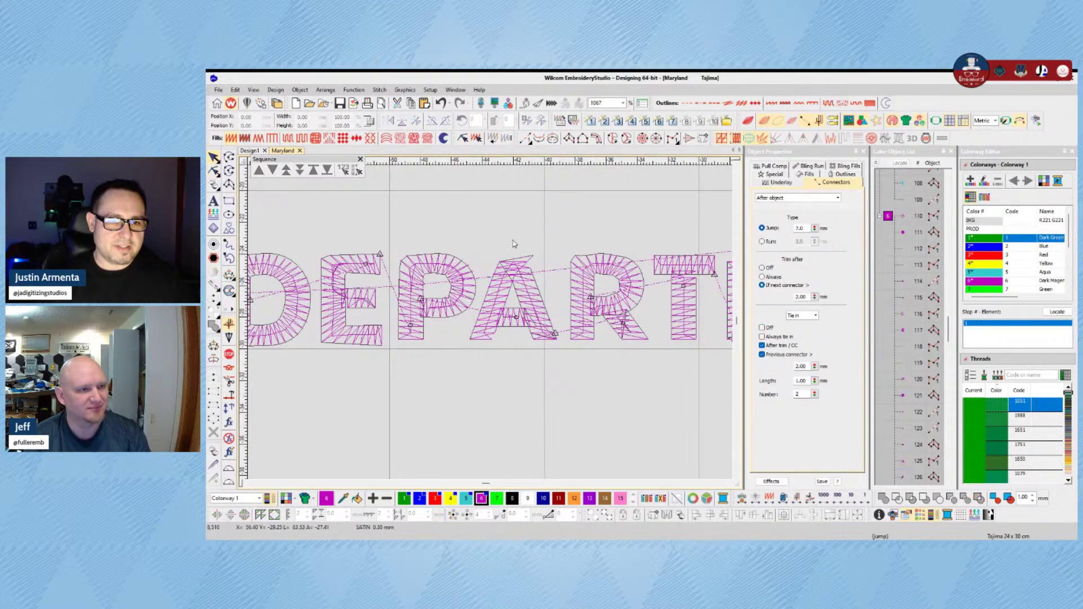
Step: Try enlarging the first A in DEPARTMENT beyond its neighbouring letters, and undo the scaling
click(522, 290)
drag(470, 340, 448, 361)
key(Escape)
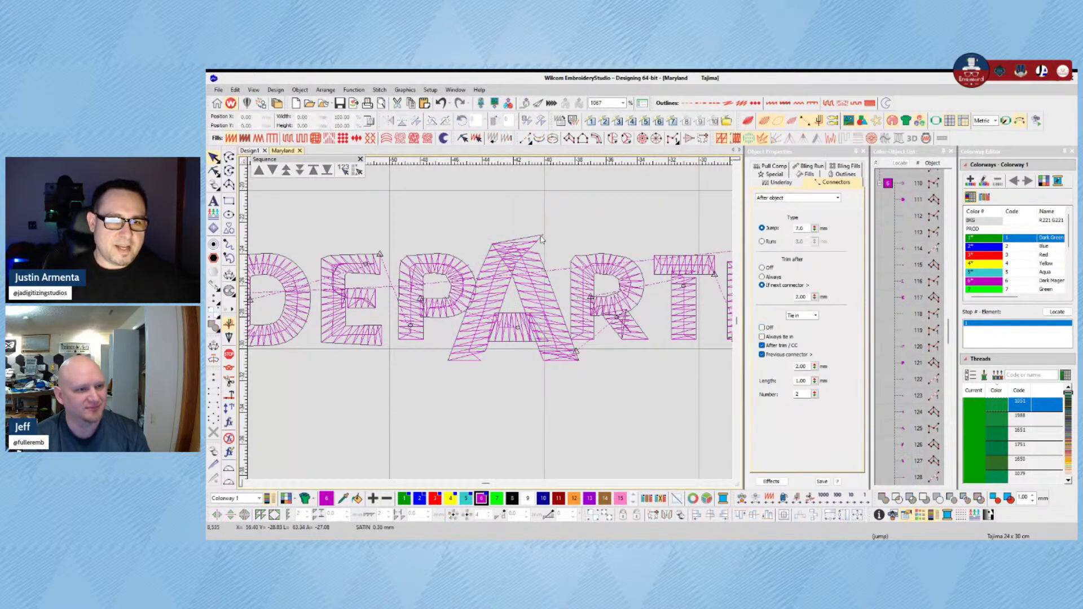
click(539, 245)
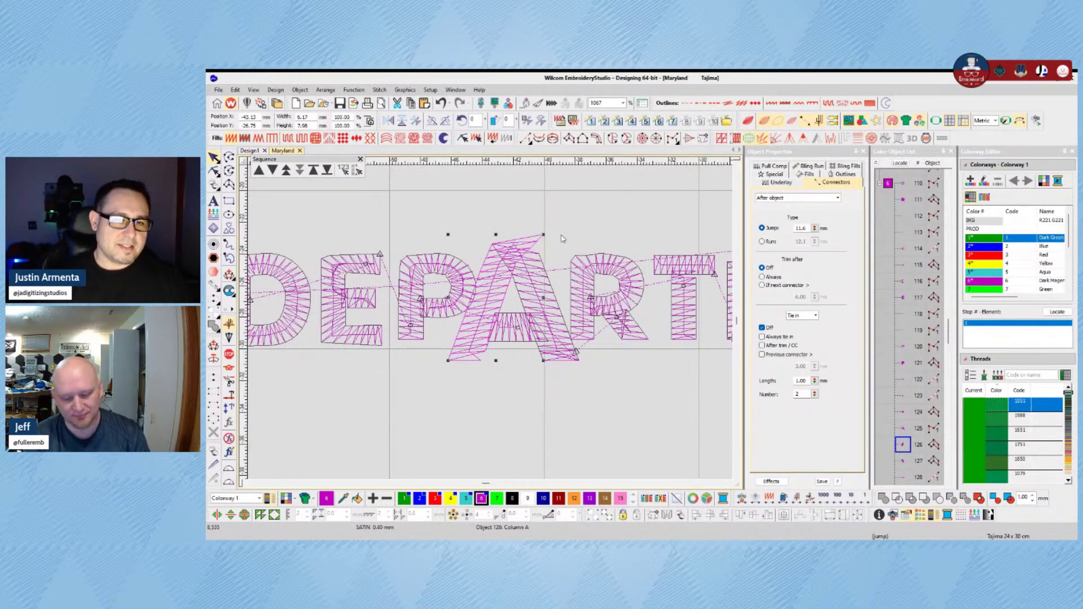
key(ctrl+z)
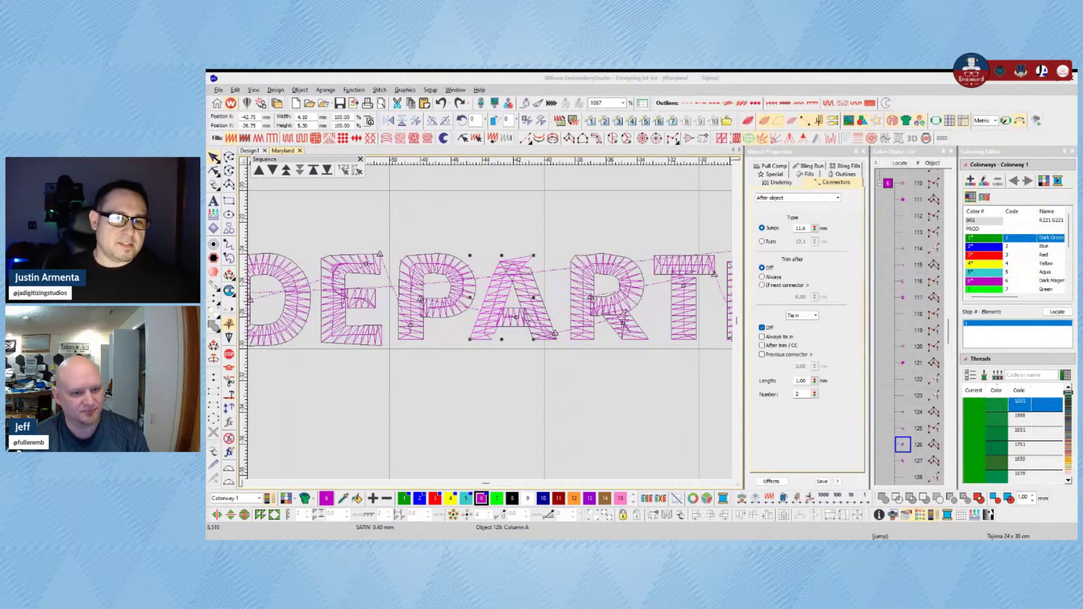
Step: Reshape the A's left satin column by moving the protruding point at its apex inward and down
click(578, 325)
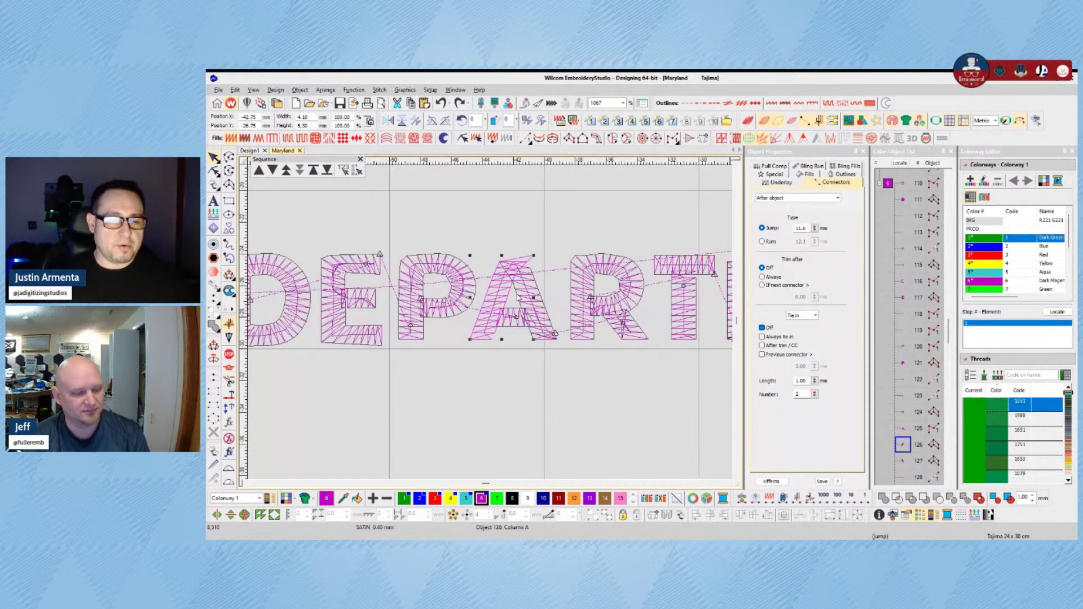
click(214, 171)
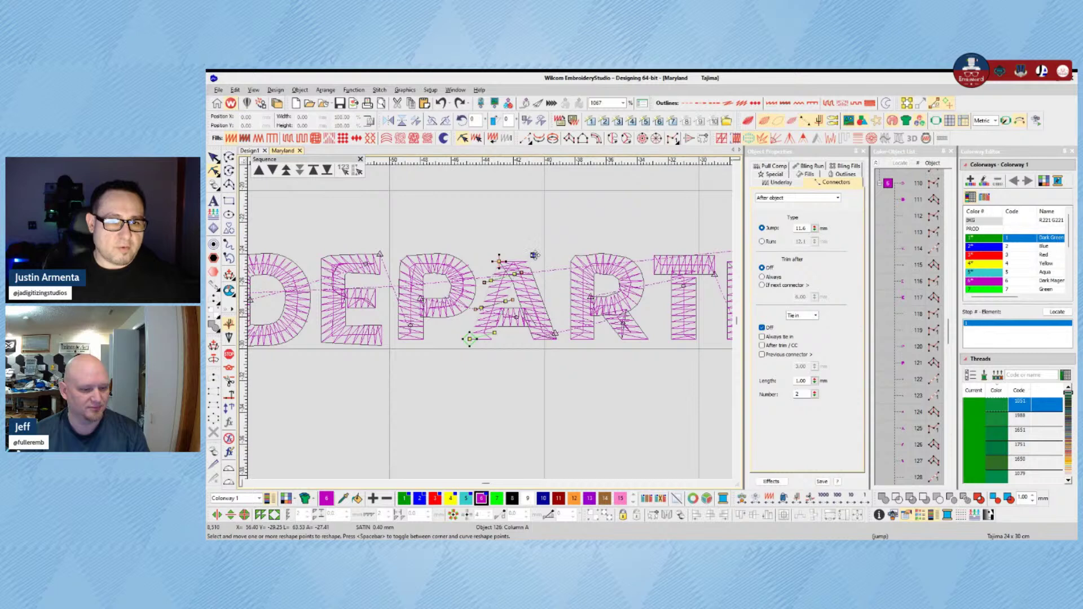
drag(534, 256, 526, 262)
key(alt+Tab)
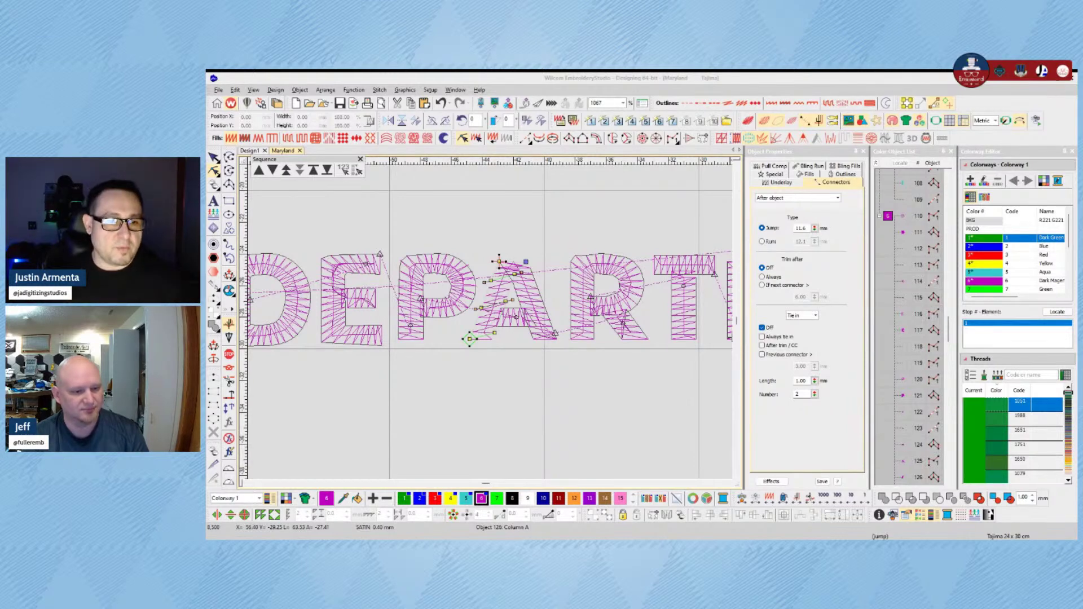
key(alt+Tab)
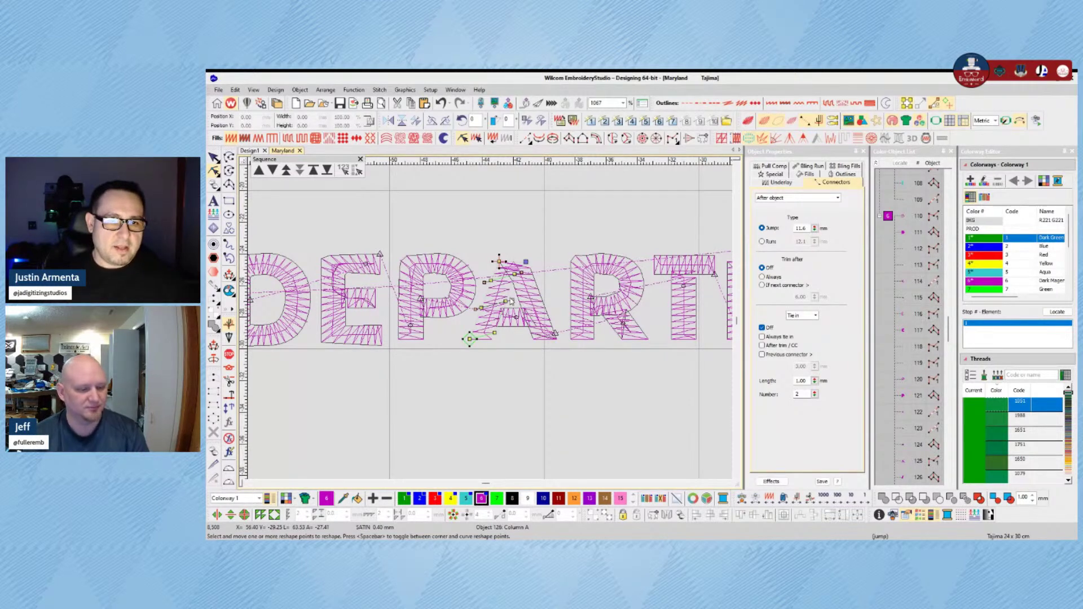
key(alt+Tab)
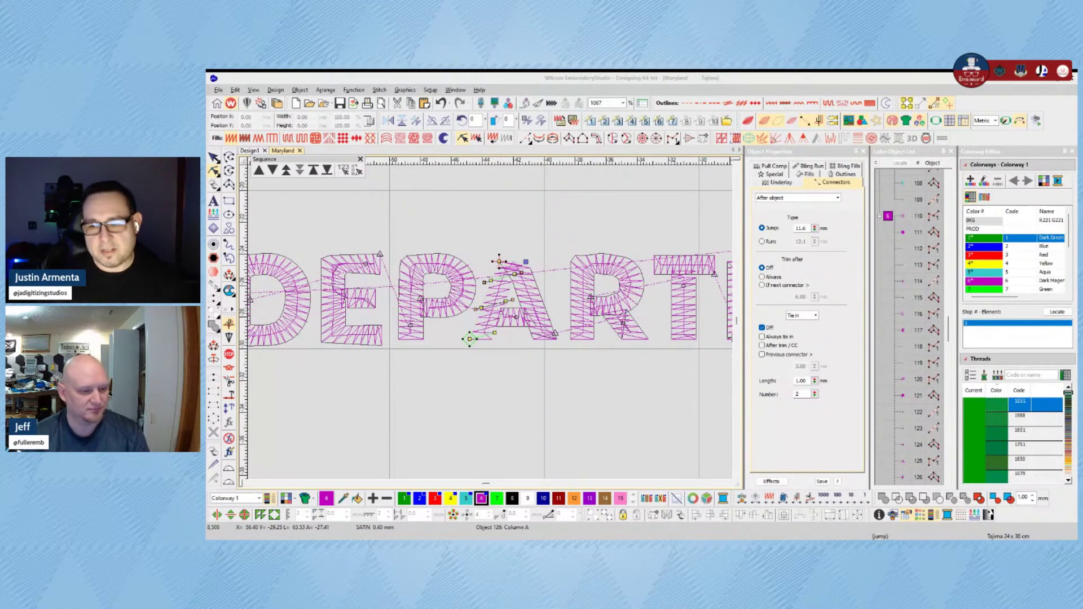
click(557, 330)
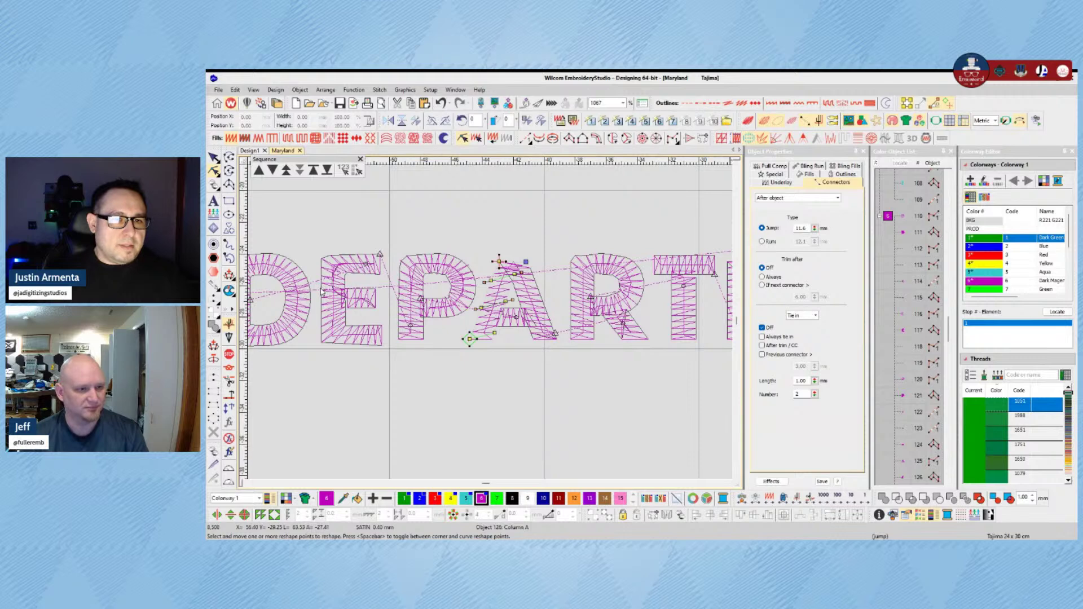
Step: Reshape the E's satin column in DEPARTMENT by repositioning the outer points at its upper and lower left corners
scroll(330, 262, down, 1)
scroll(520, 352, up, 2)
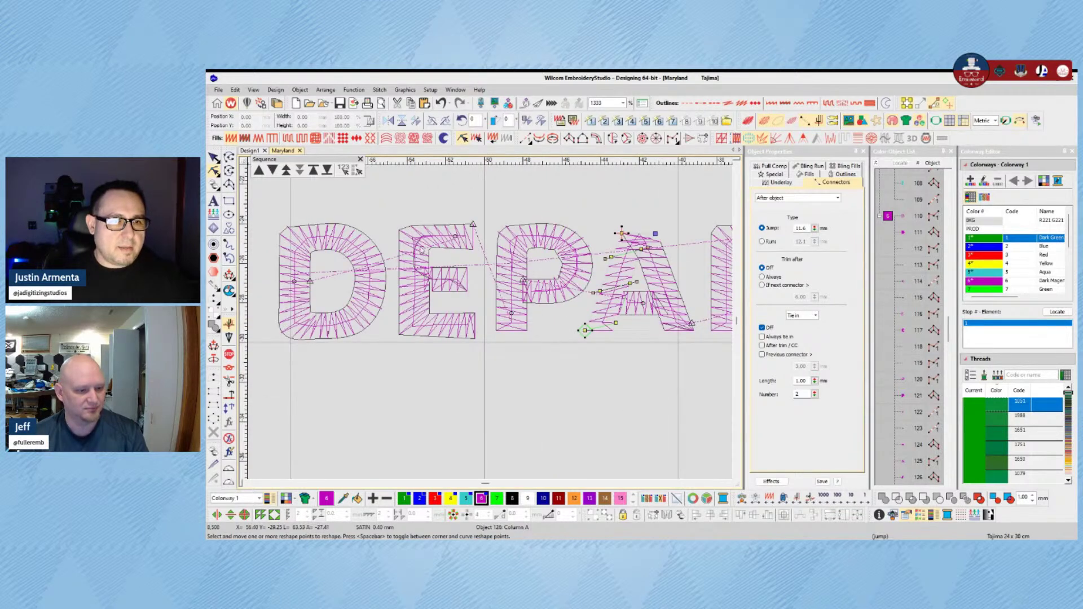
click(362, 245)
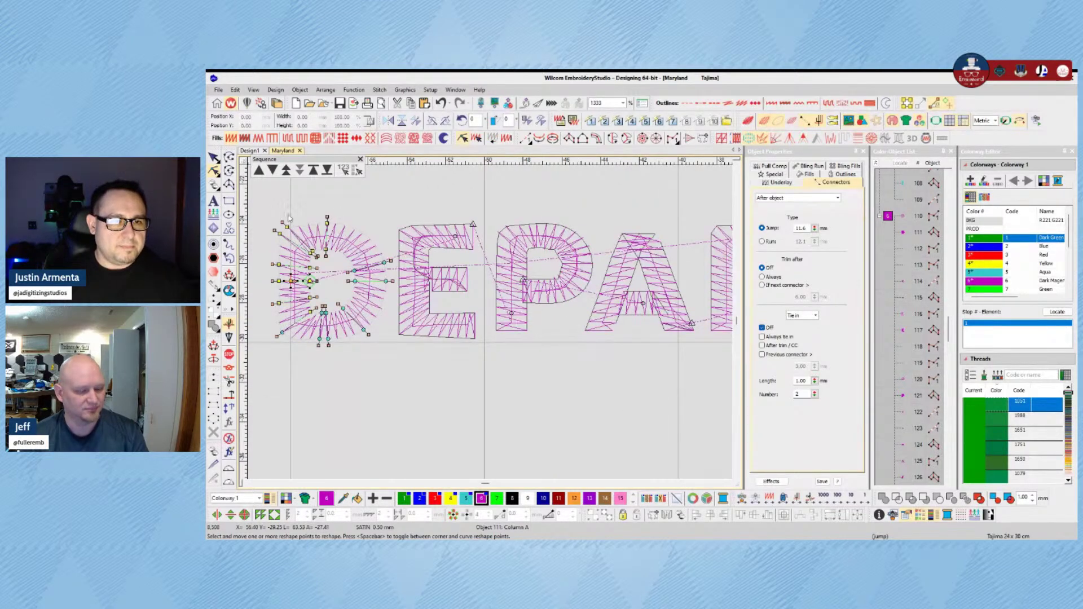
click(416, 232)
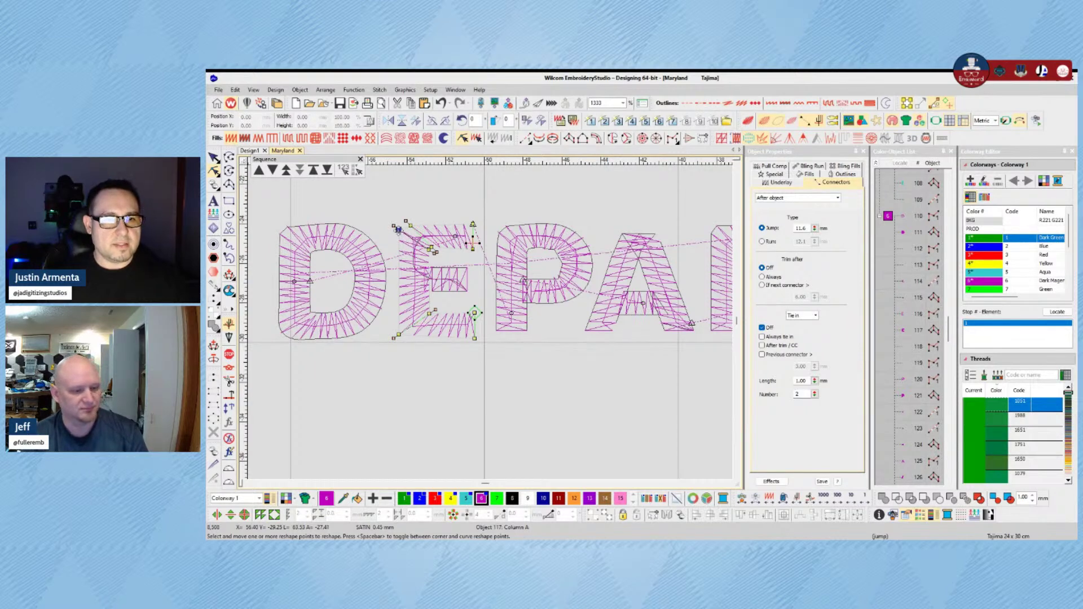
drag(399, 231, 449, 253)
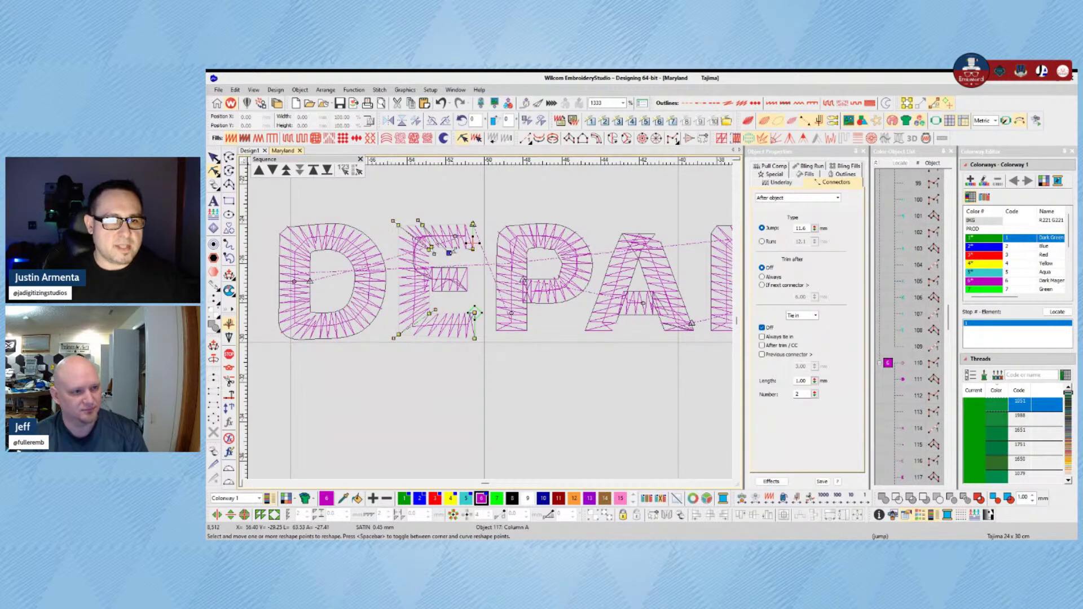
drag(399, 336, 400, 339)
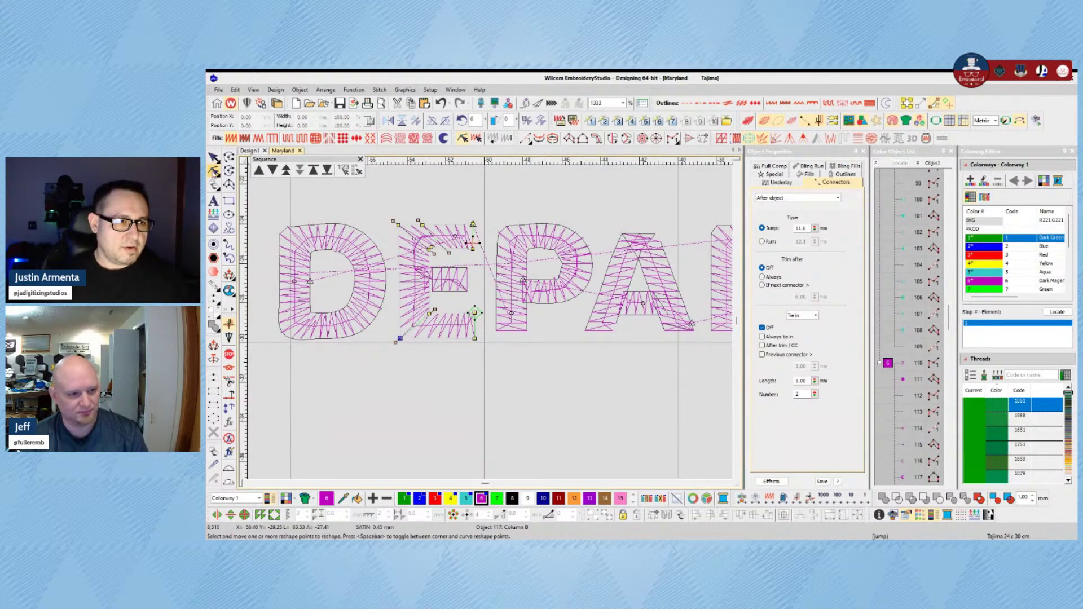
Step: Reshape the D's satin column by repositioning the outer points at its upper left corner and along its top curve
click(281, 250)
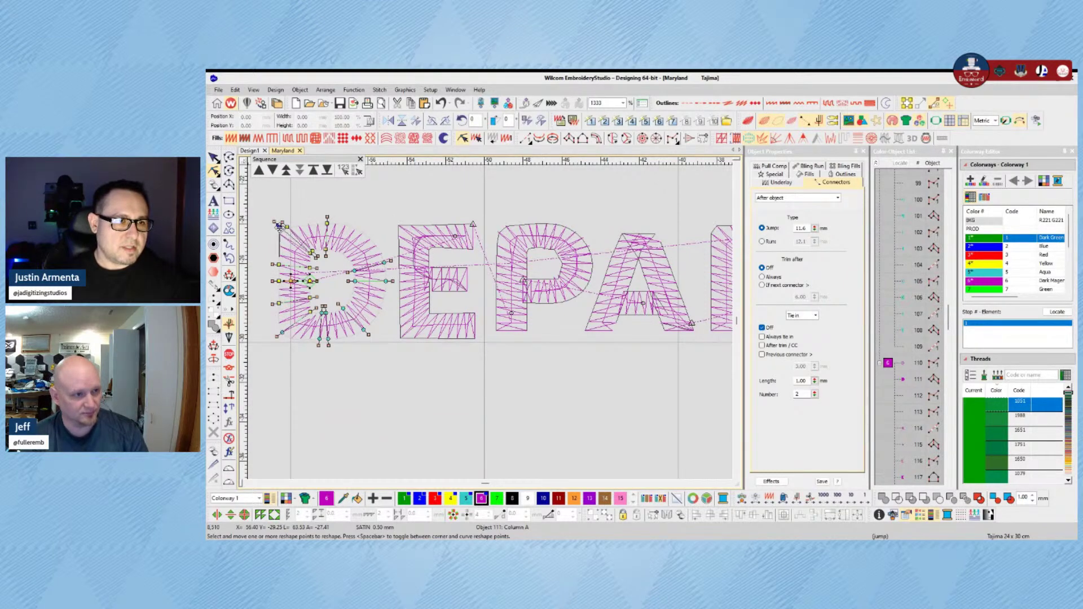
drag(279, 226, 289, 224)
drag(279, 227, 348, 220)
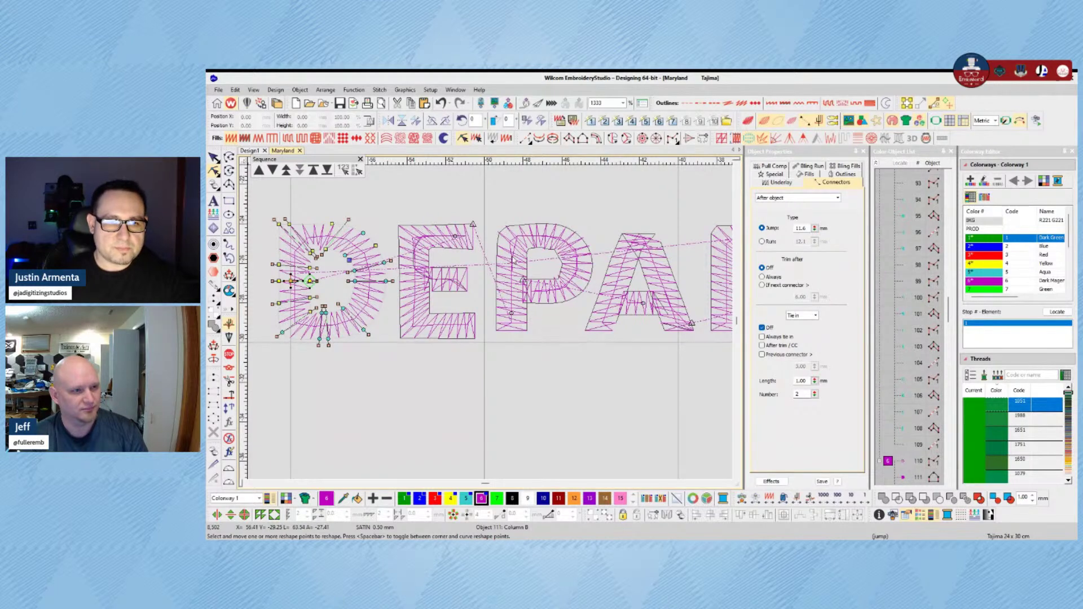
Step: Place a horizontal guide line along the baseline of the DEPARTMENT lettering
click(497, 228)
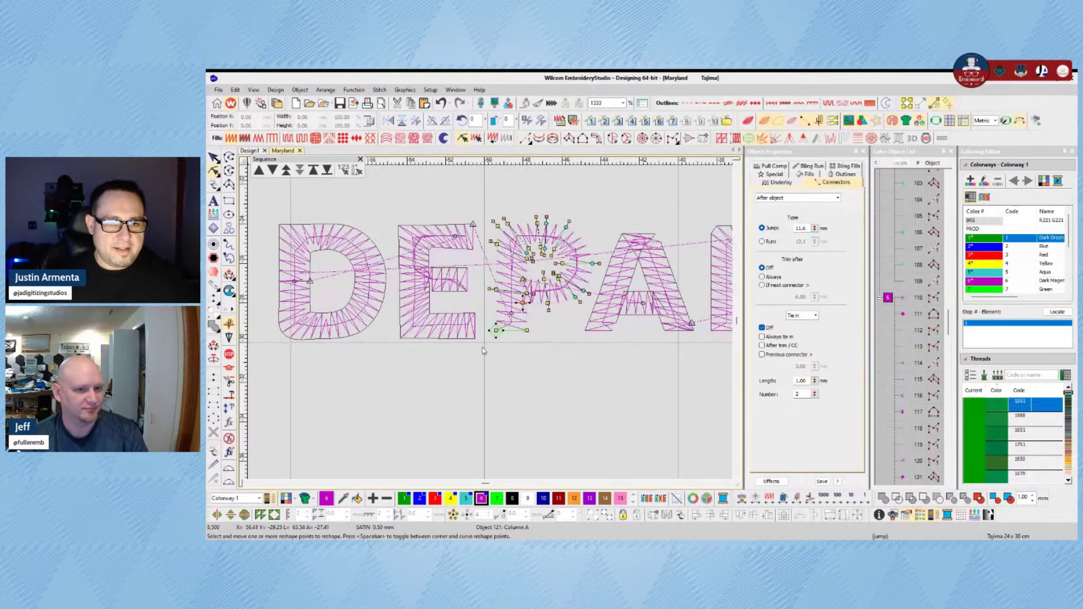
drag(483, 348, 530, 328)
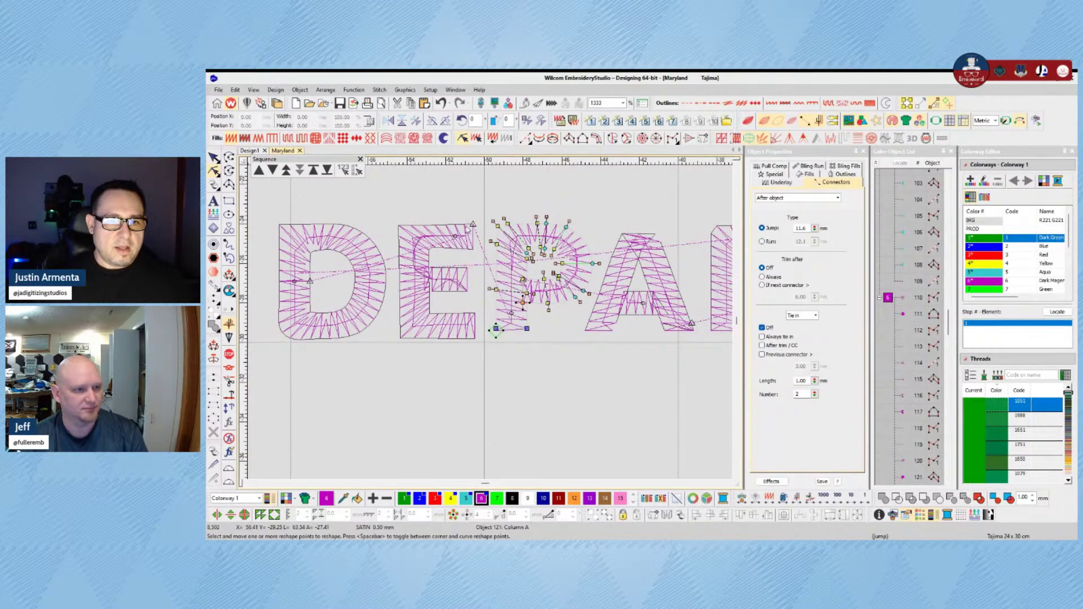
click(216, 159)
click(536, 193)
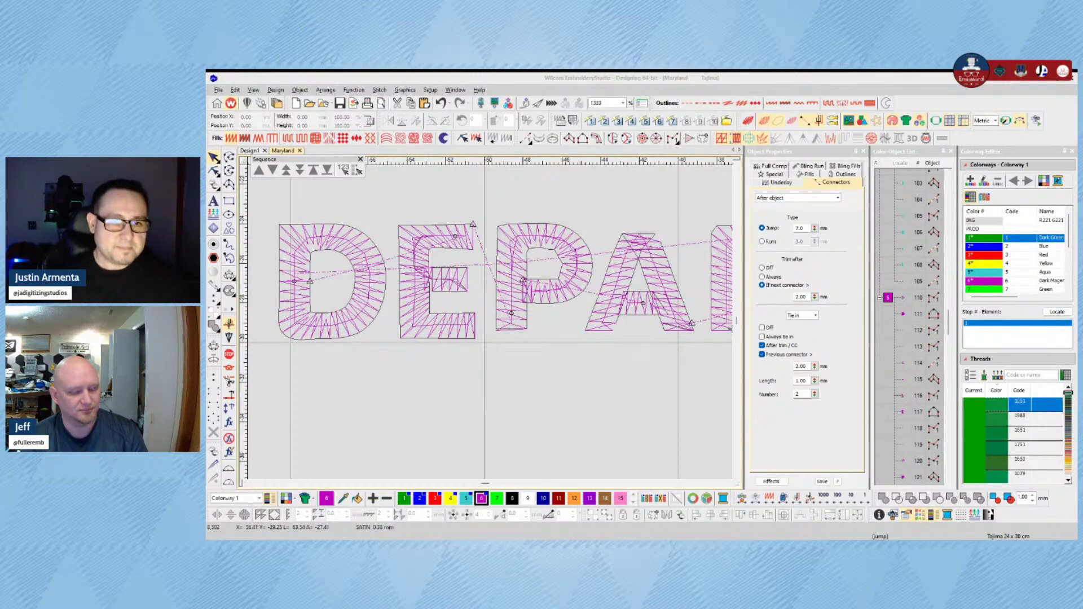
click(245, 323)
drag(244, 323, 247, 336)
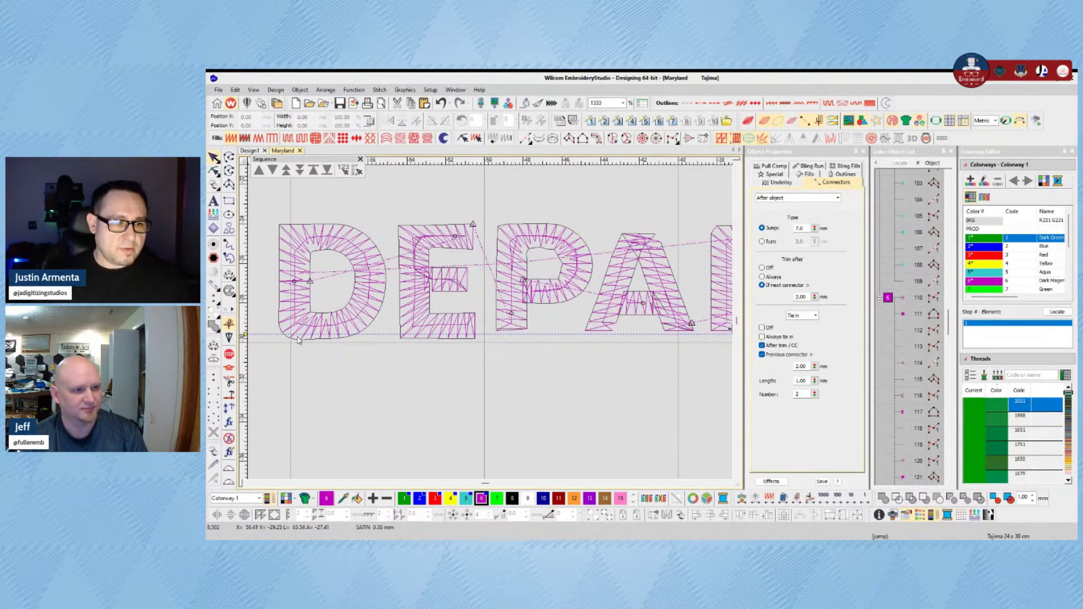
drag(268, 363, 496, 351)
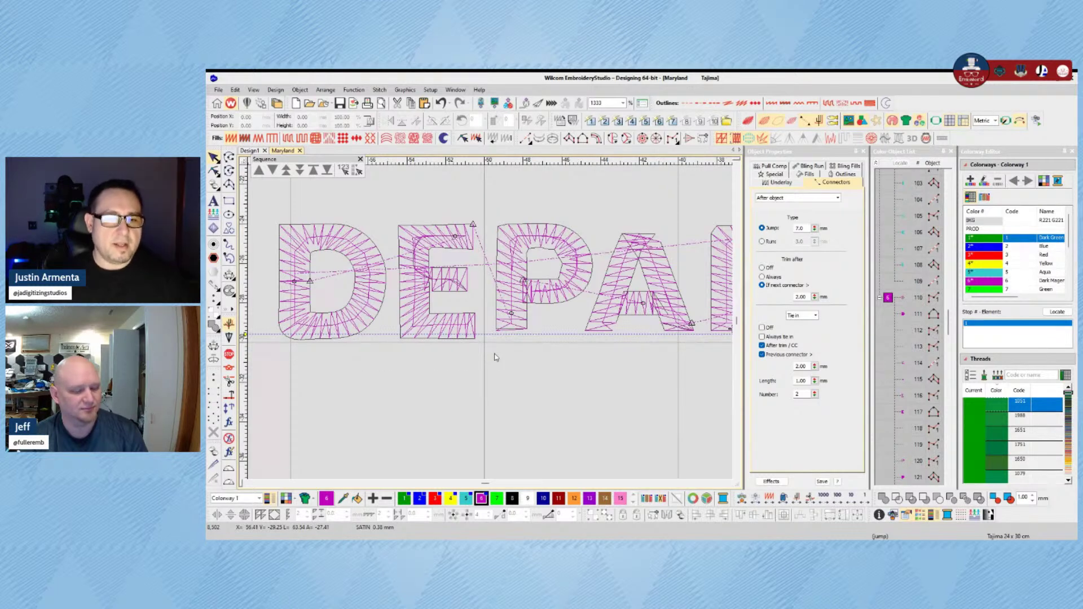
Step: Move the bottom reshape points of the P's stem and both legs of the A down to the baseline guide
click(499, 320)
key(h)
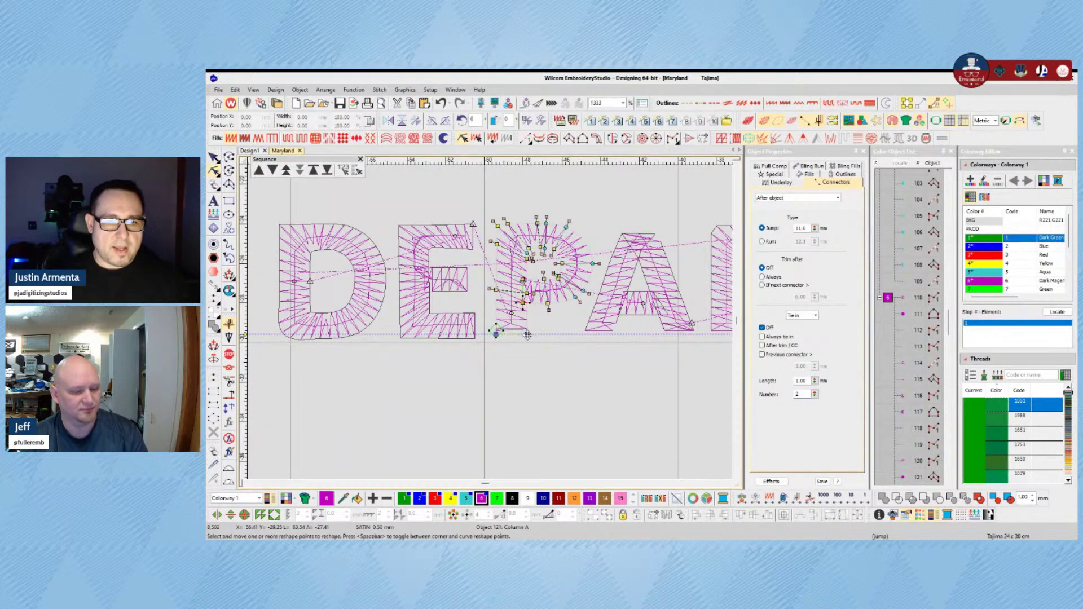
click(585, 330)
drag(616, 322, 584, 334)
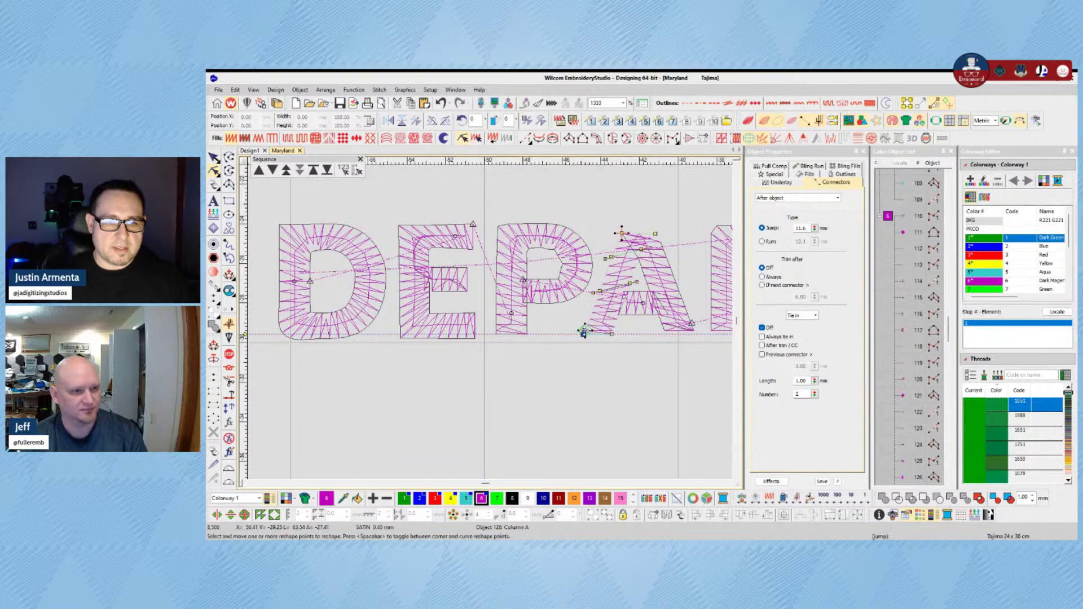
click(666, 332)
click(665, 332)
drag(666, 334, 696, 334)
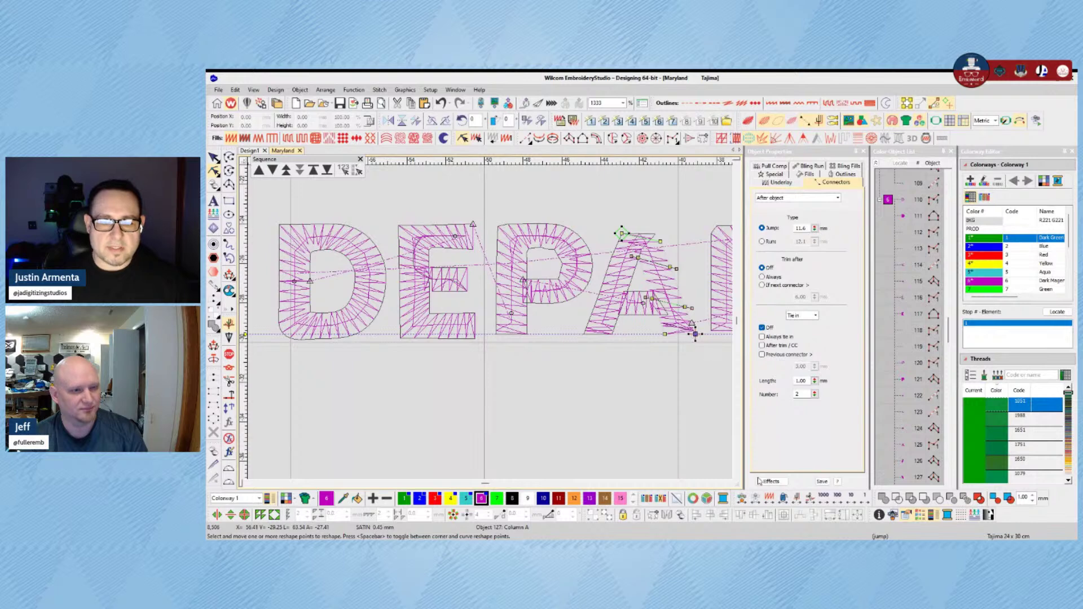
Step: Align the bottom reshape points of the R's stem and diagonal leg with the baseline guide
click(729, 484)
click(472, 331)
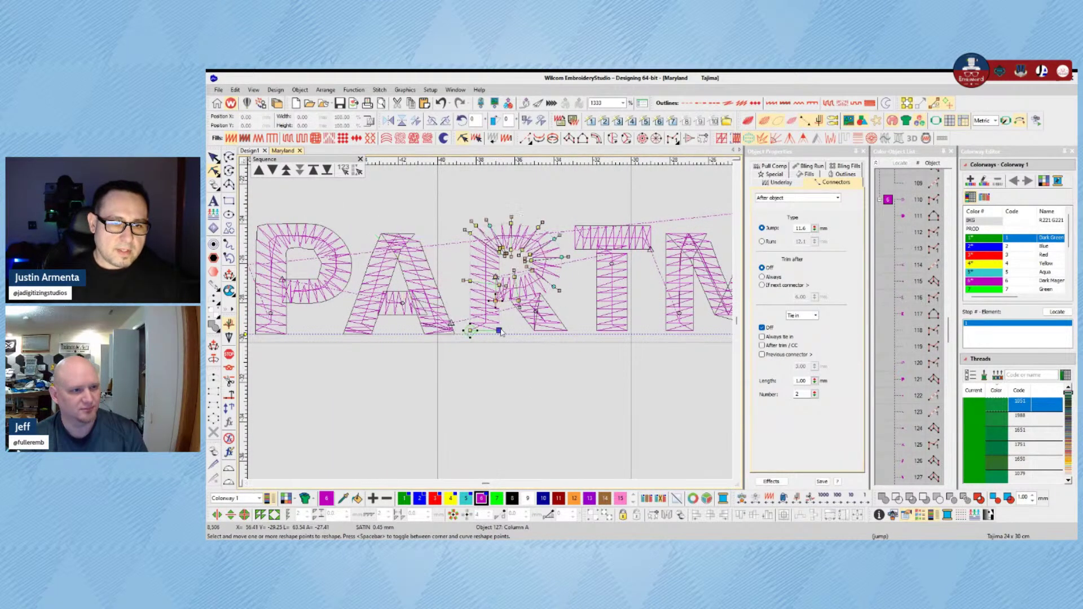
drag(471, 333, 536, 334)
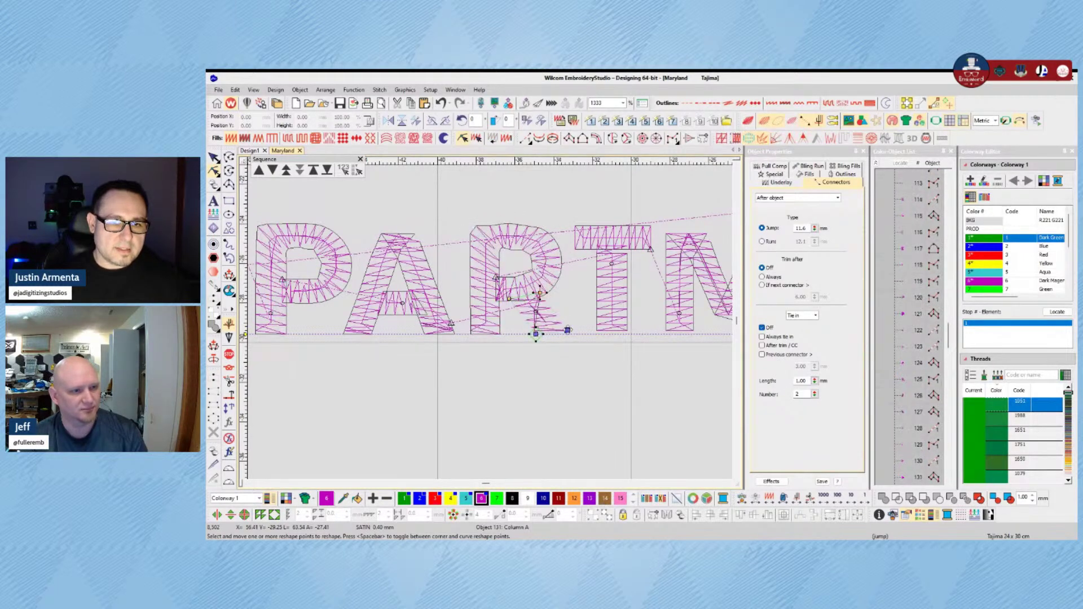
key(ctrl+z)
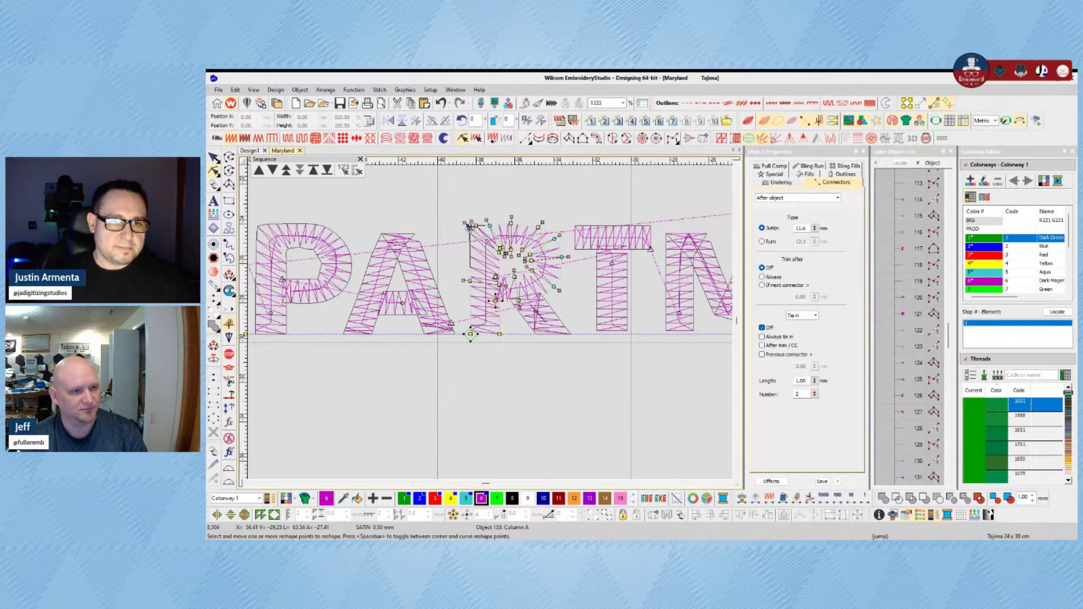
Step: Place a second horizontal guide along the tops of the letters and align the R's upper outer points with it
click(301, 235)
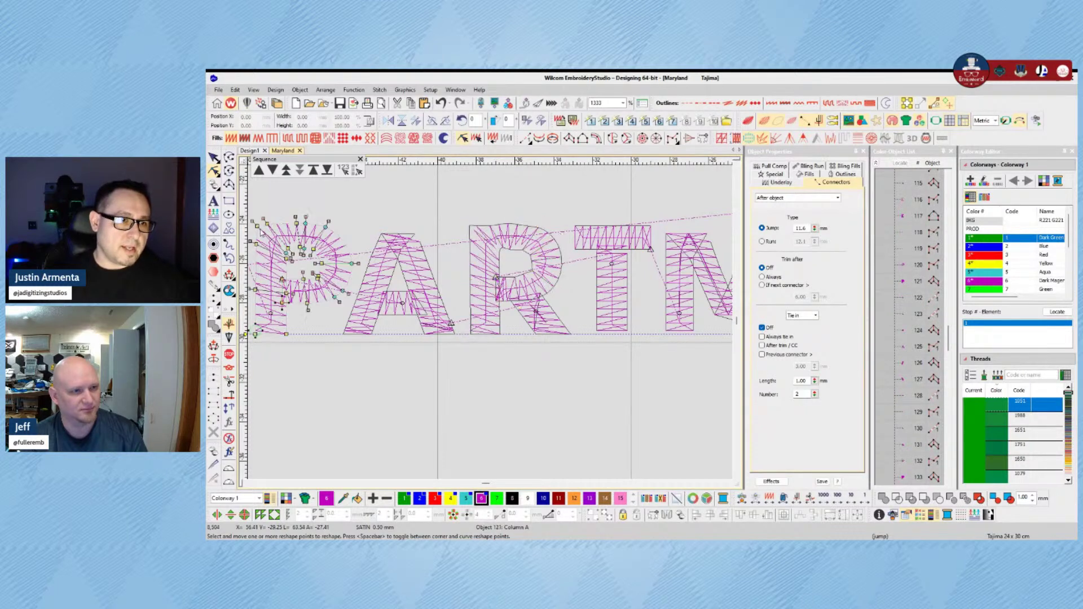
drag(244, 224, 245, 228)
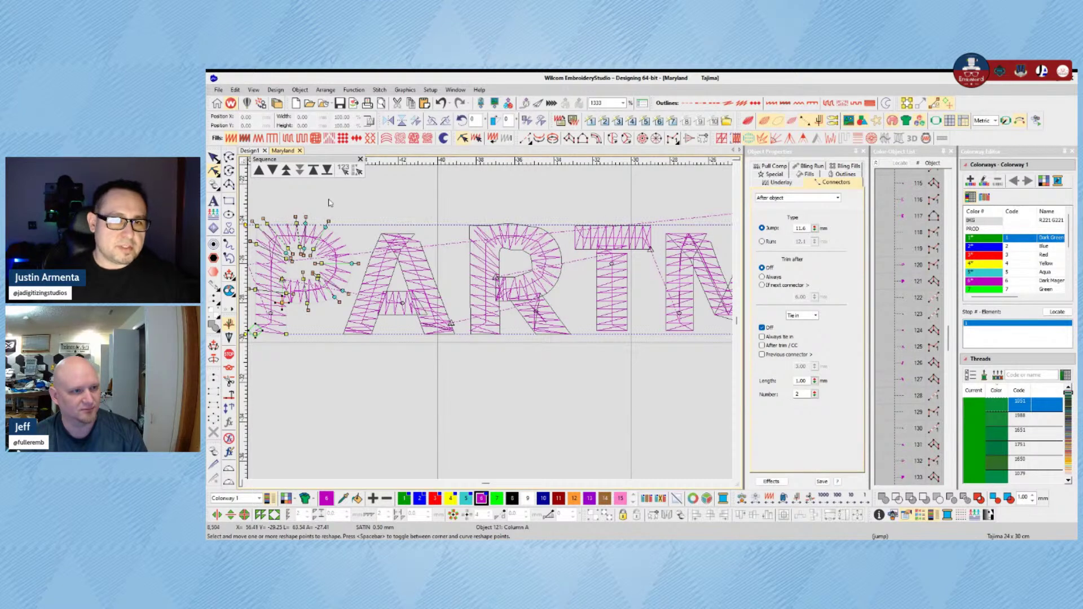
click(472, 233)
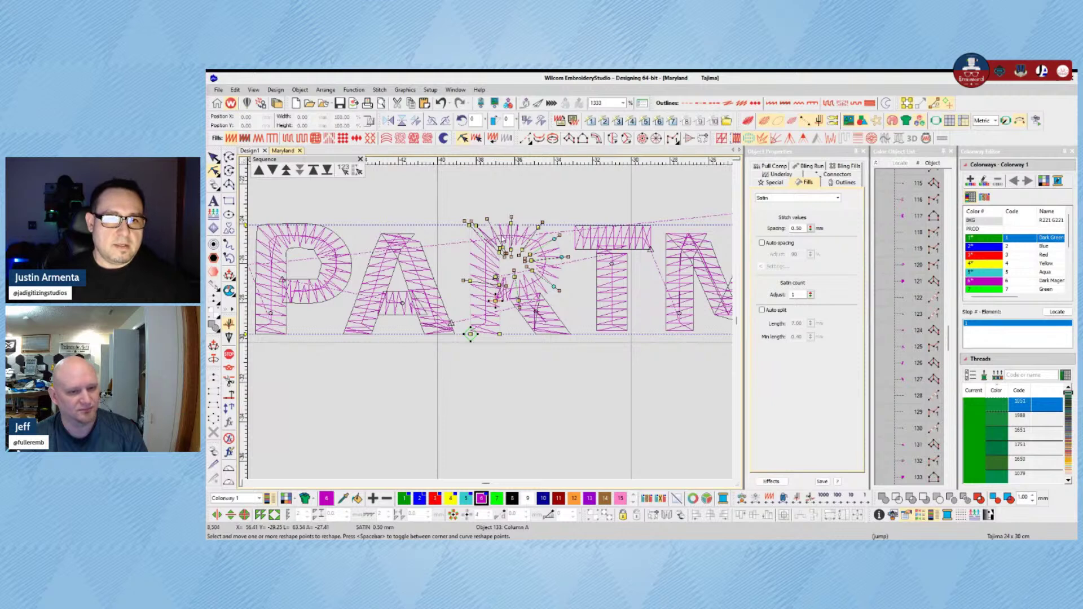
drag(476, 226, 539, 224)
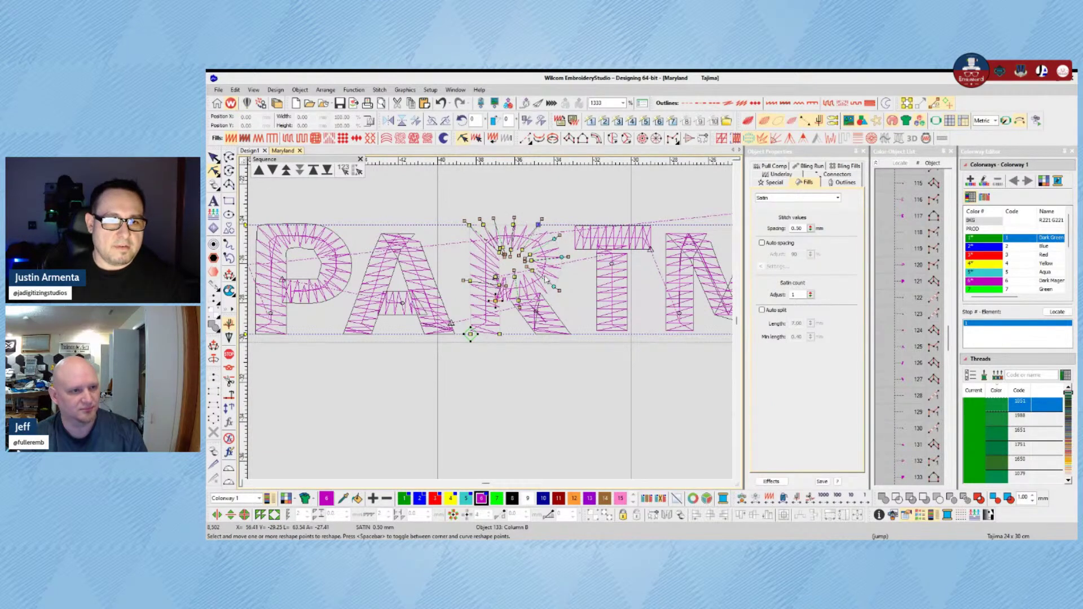
key(Escape)
Step: Delete the run-stitch travel object along the left stem of the M in DEPARTMENT
scroll(687, 282, down, 2)
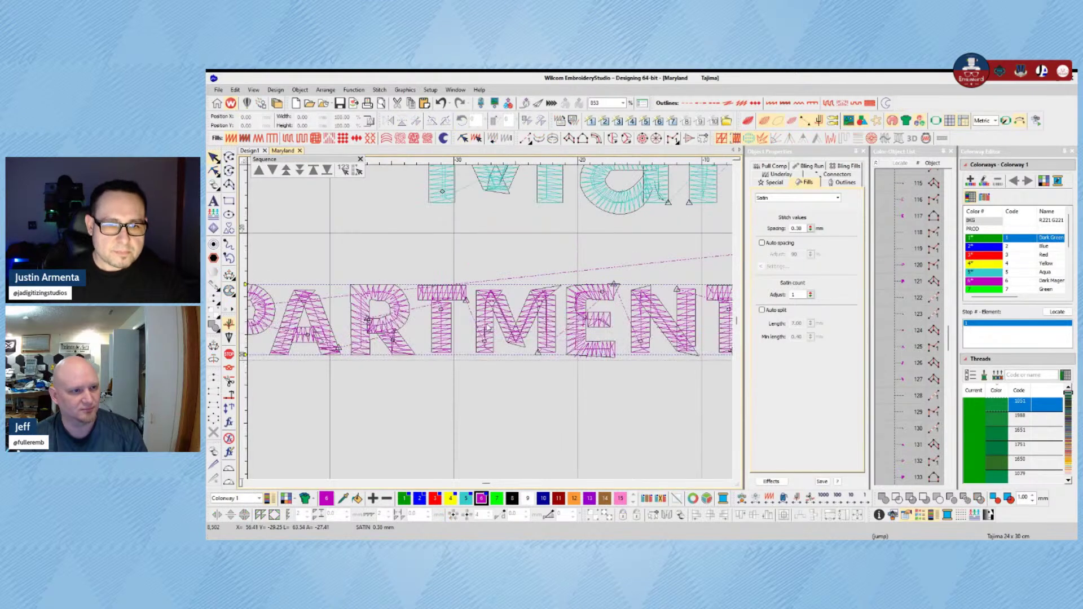
click(443, 319)
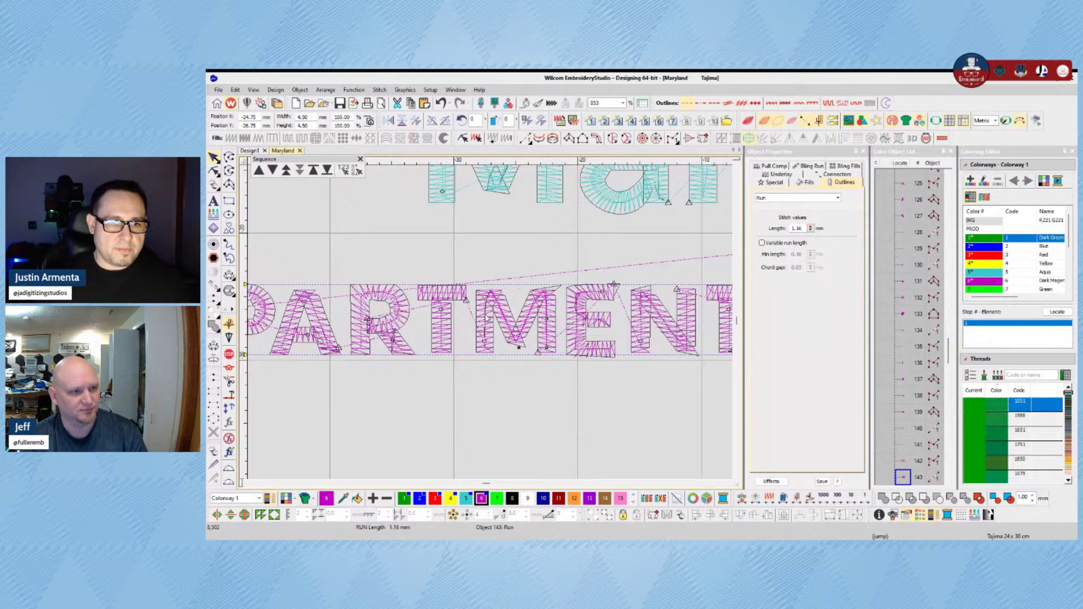
click(491, 323)
scroll(903, 379, down, 2)
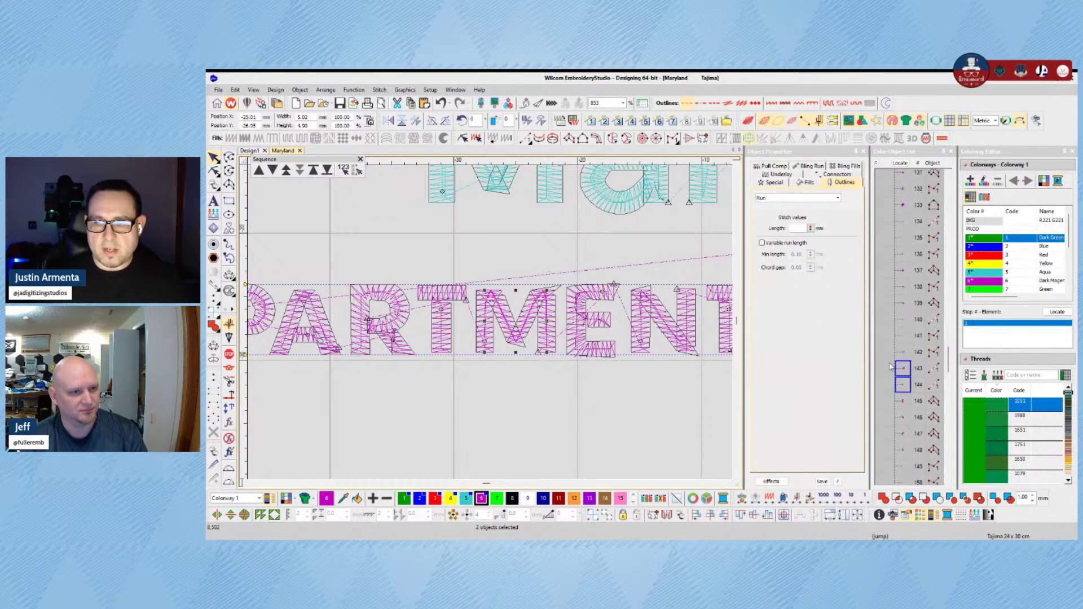
click(489, 274)
click(484, 314)
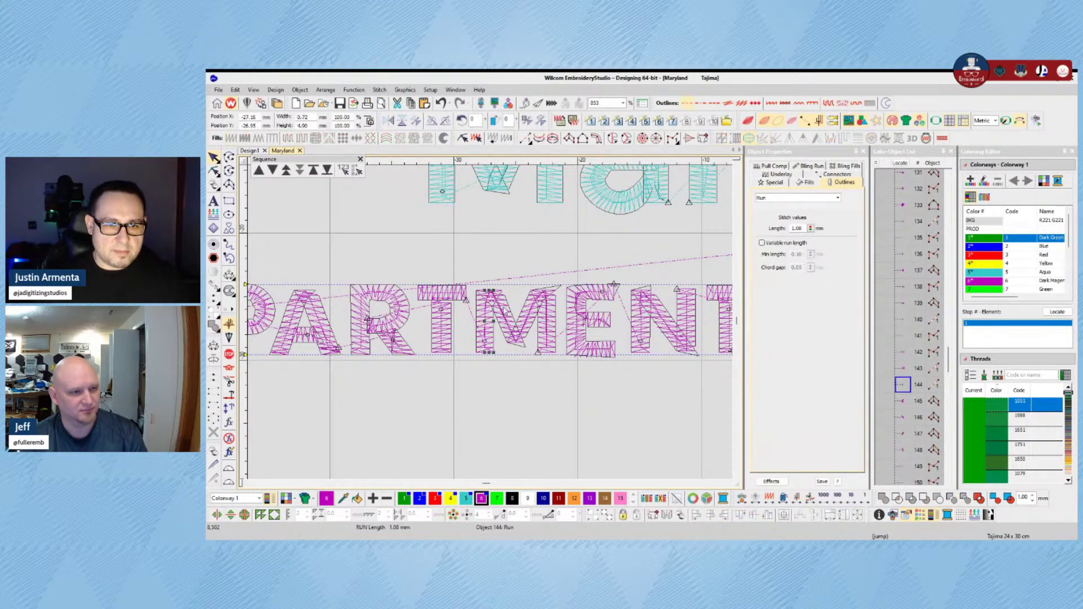
ctrl+click(490, 316)
key(Delete)
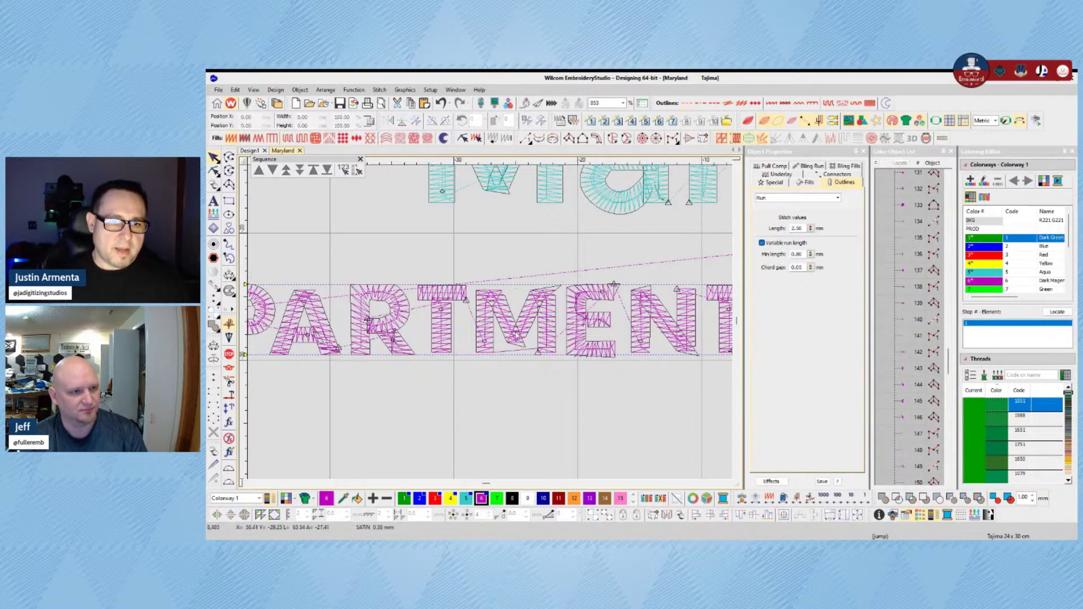
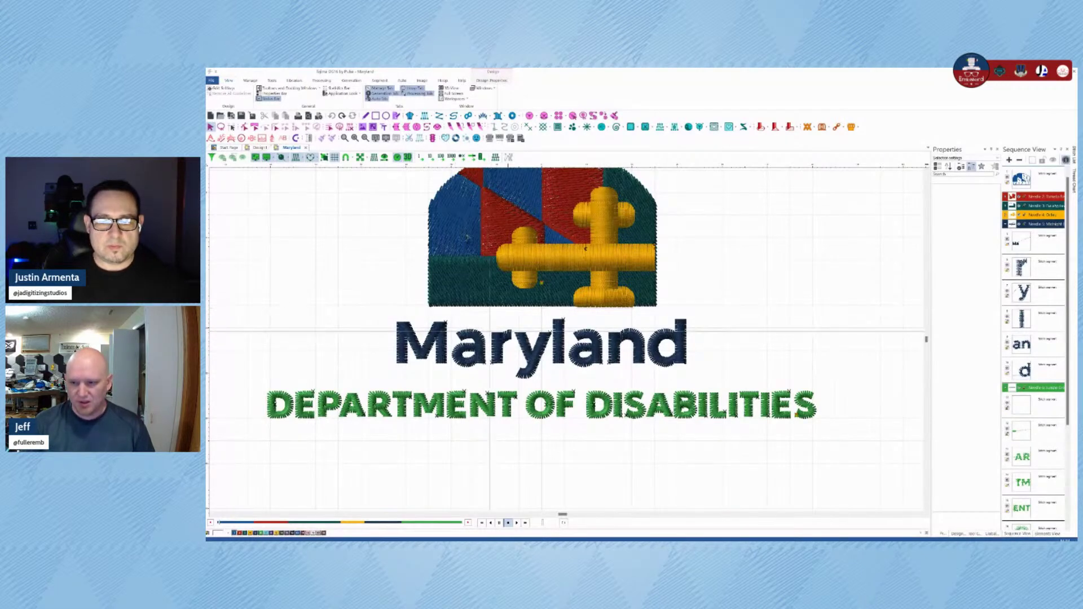
Step: Switch to Tajima DG16 by Pulse, convert the dome's stitches into editable segments, and select its first blue complex fill segment
drag(521, 392, 526, 420)
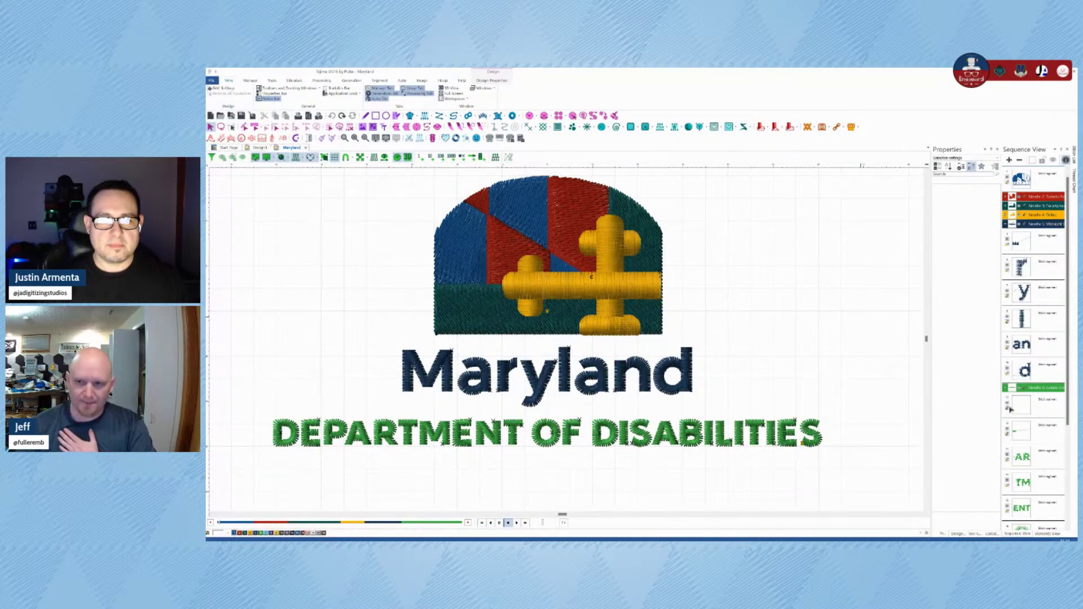
click(448, 312)
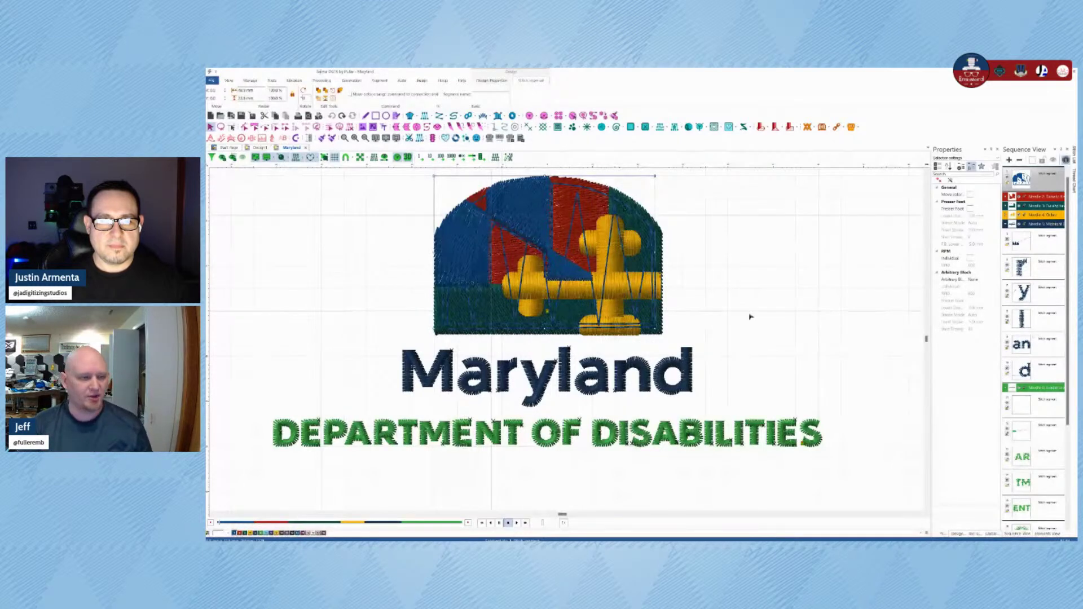
right_click(450, 245)
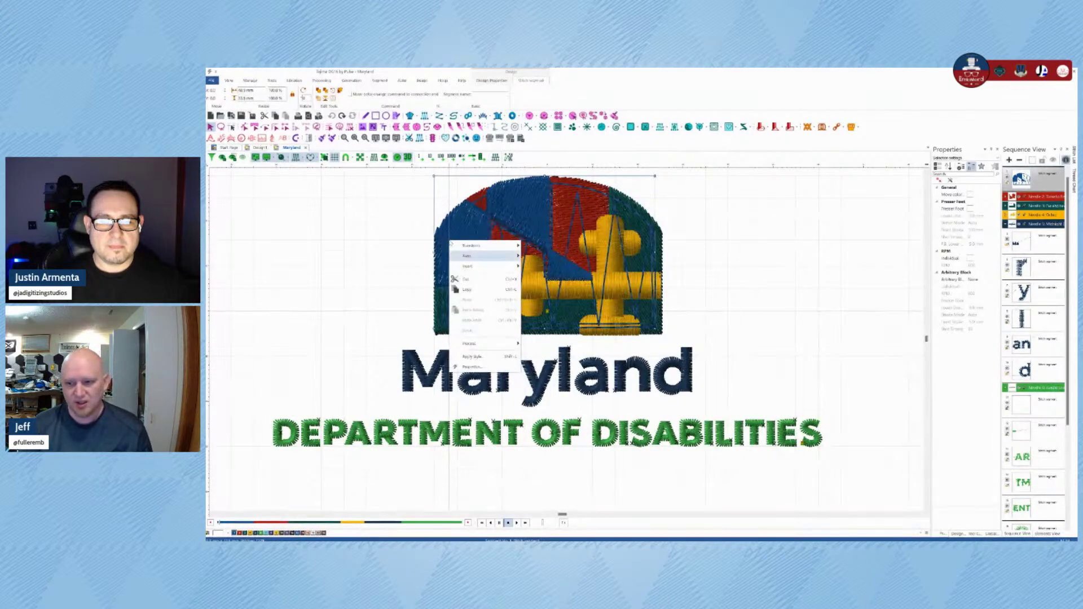
click(479, 344)
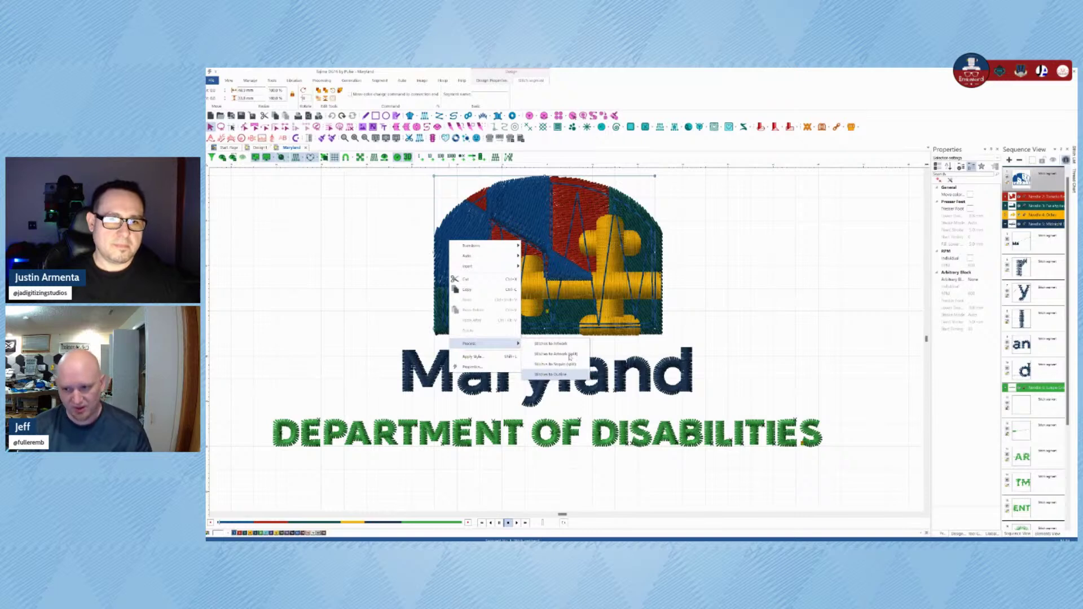
click(570, 358)
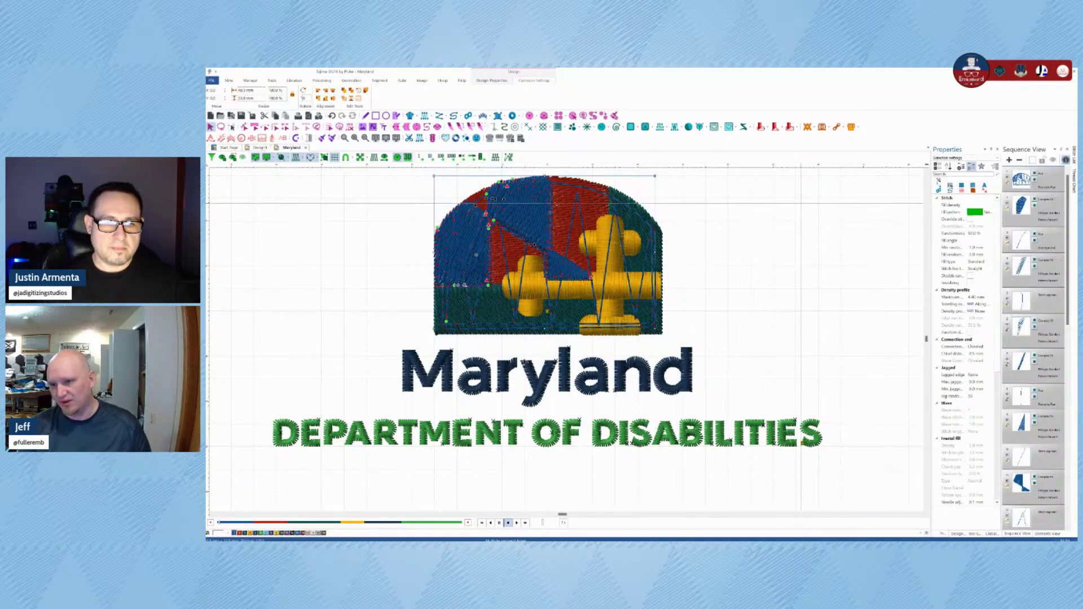
click(1016, 206)
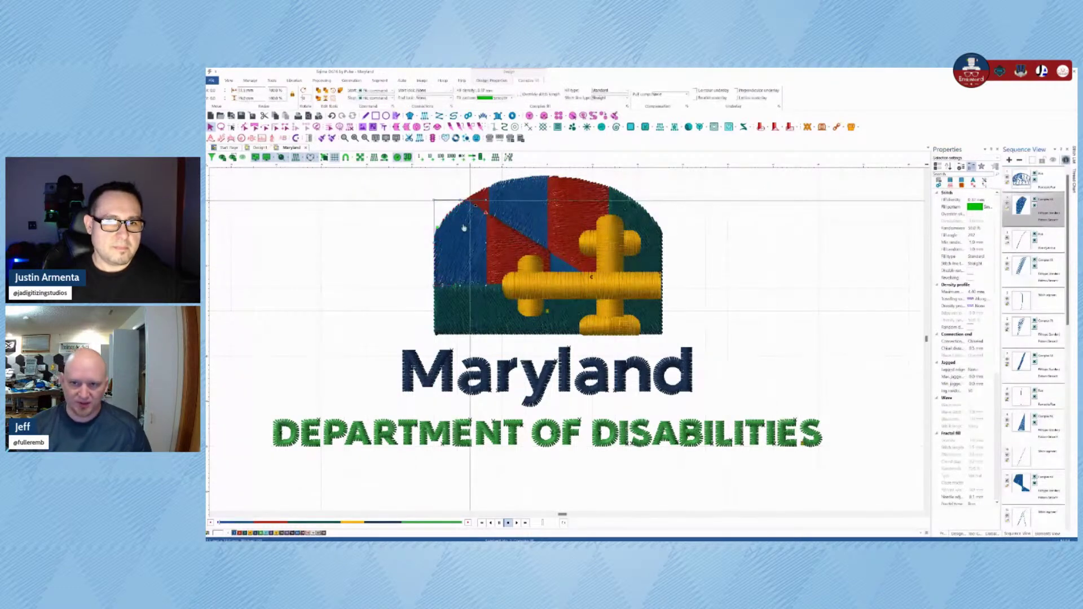
Step: View the design as flat stitches, isolate the selected left blue fill by hiding unselected segments, and show everything again
key(3)
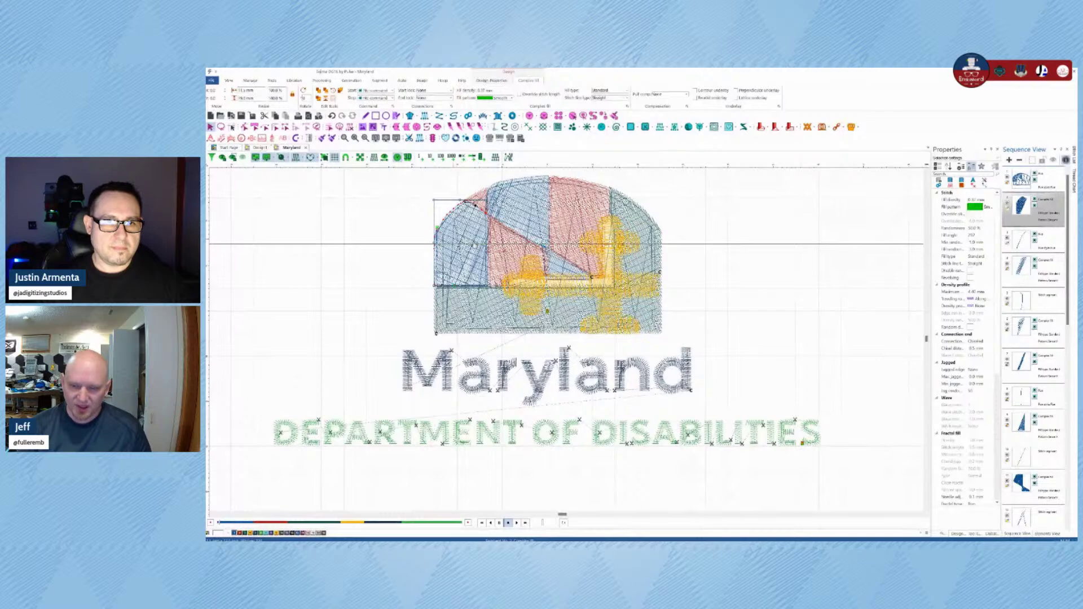
scroll(446, 240, up, 2)
scroll(452, 235, down, 4)
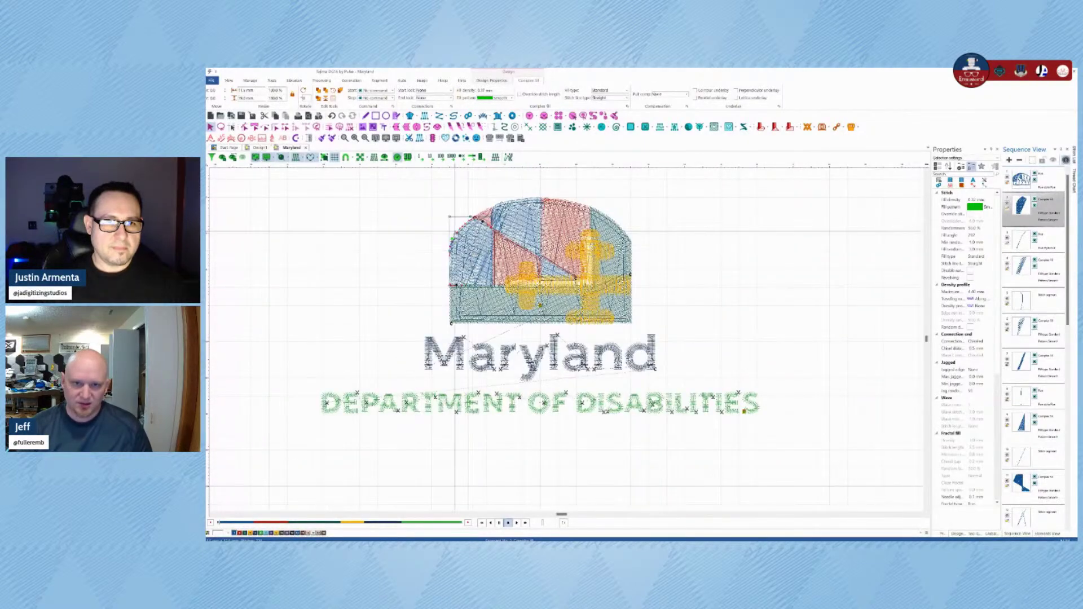
click(232, 158)
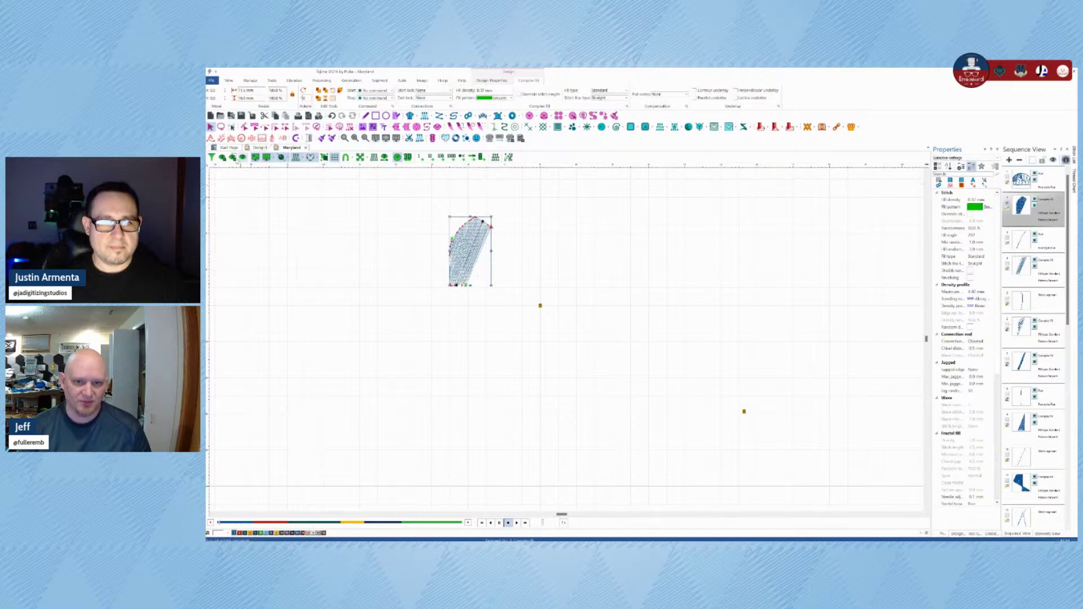
click(242, 159)
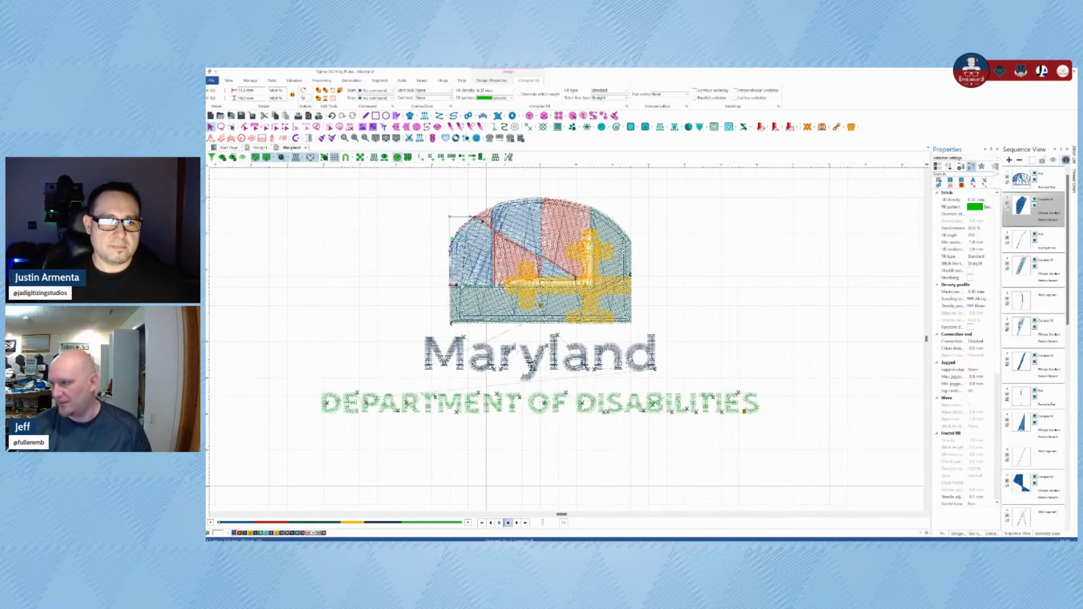
Step: Add the two blue diagonal strips to the left blue fill selection, inspect the three in isolation, and show all segments again
click(1026, 265)
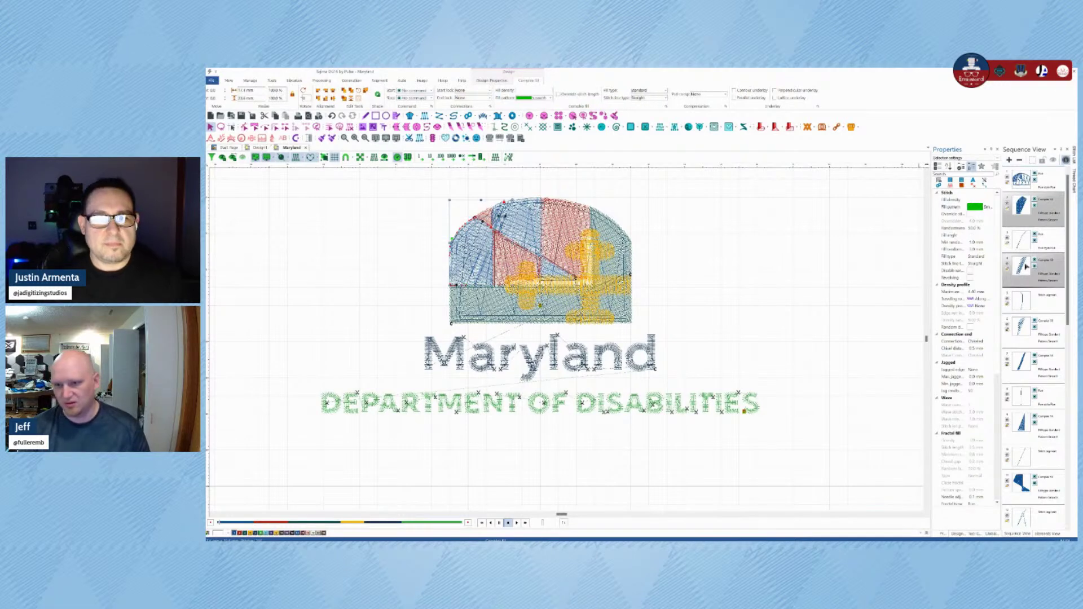
ctrl+click(1023, 362)
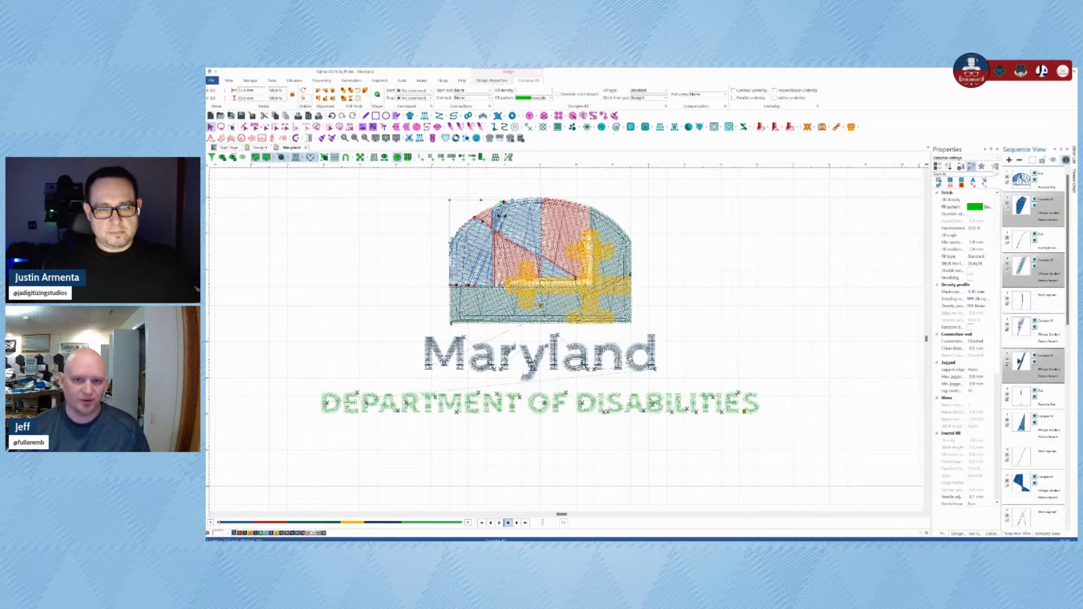
click(233, 158)
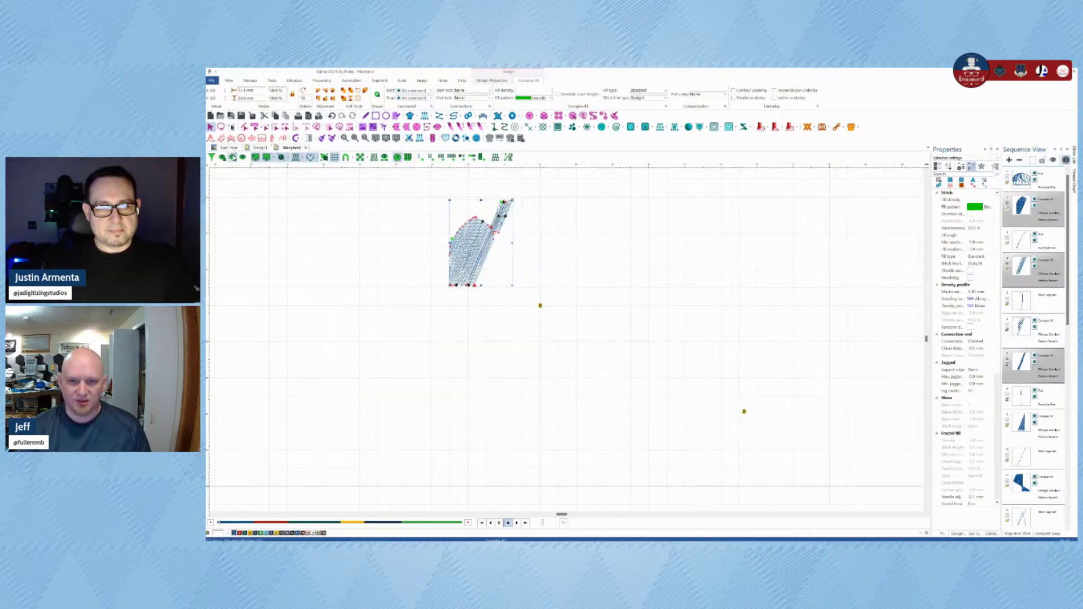
click(233, 158)
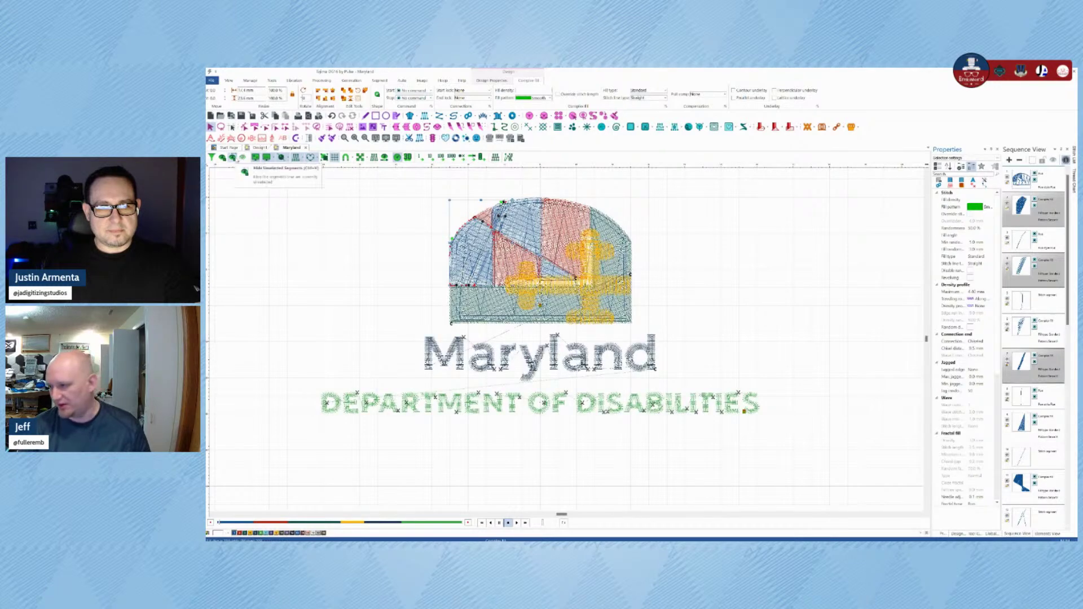
click(233, 157)
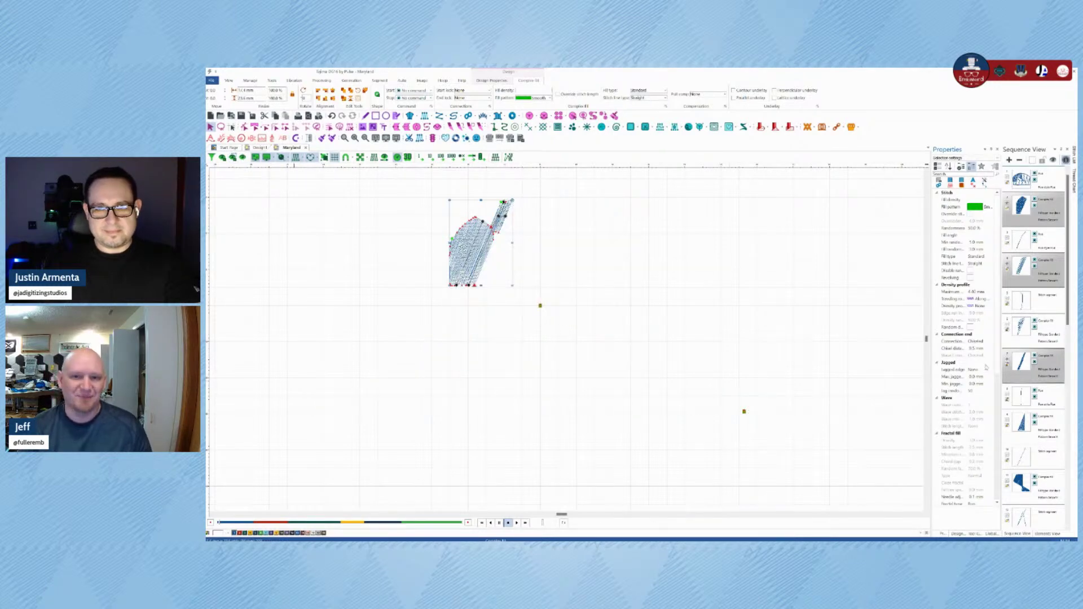
click(243, 158)
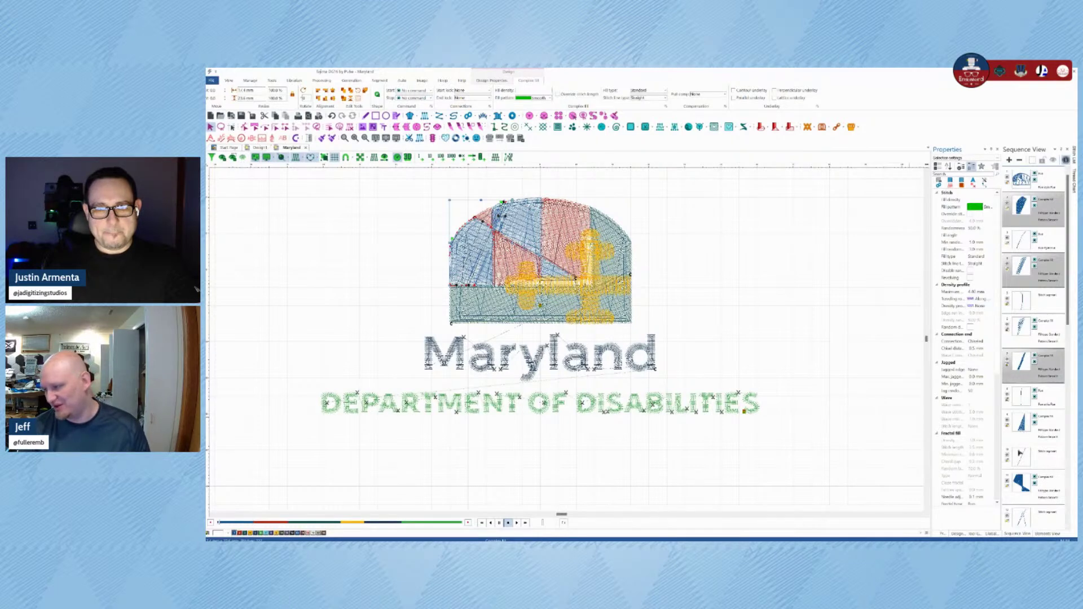
Step: Select the five blue Complex Fill segments of the left and upper-left panels, hide all unselected segments, and clear the selection
click(1022, 424)
ctrl+click(1022, 364)
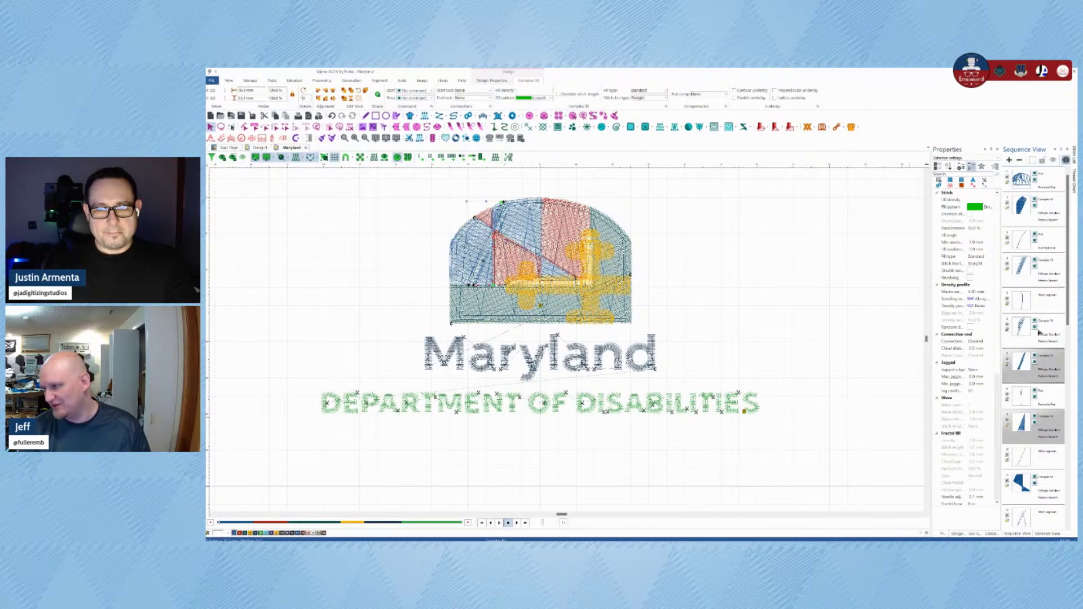
ctrl+click(1022, 327)
ctrl+click(1022, 266)
ctrl+click(1022, 206)
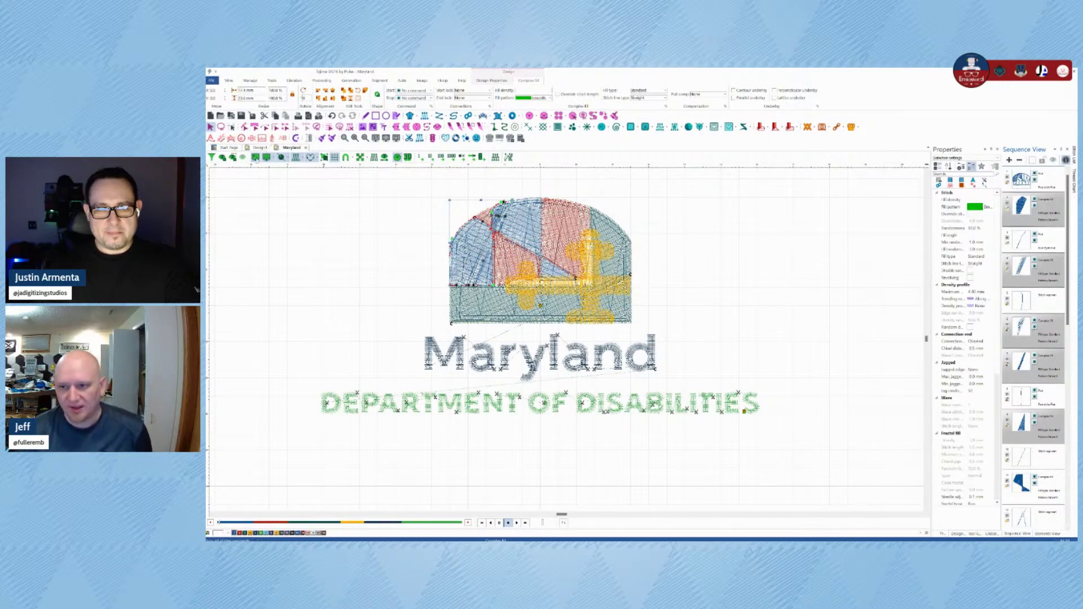
click(232, 157)
key(Escape)
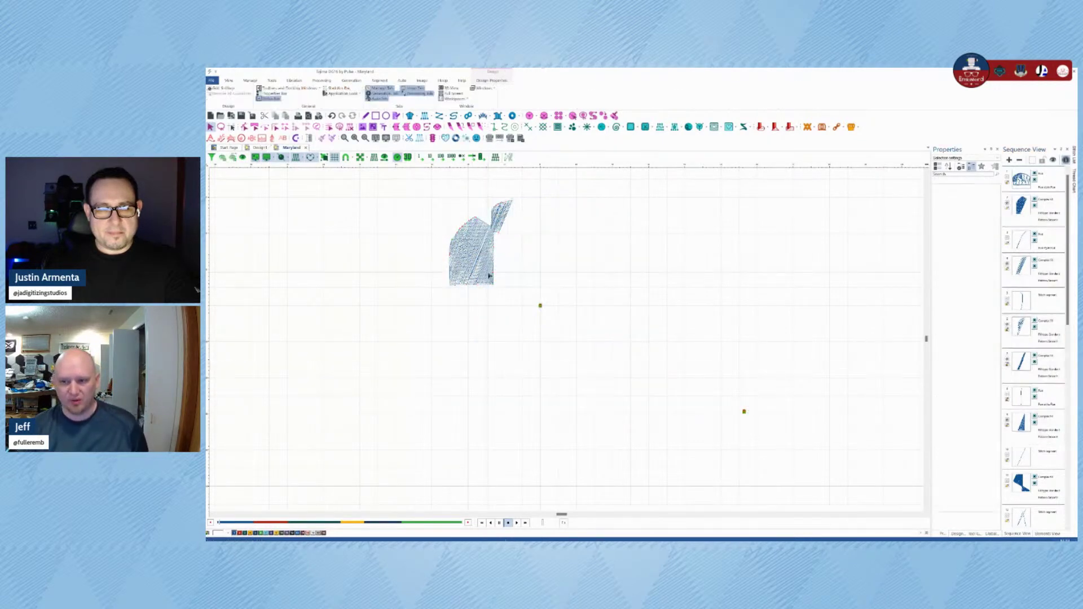
Step: Try moving the isolated blue fill segments apart so each piece lies separately on the canvas
click(489, 276)
drag(489, 278, 554, 291)
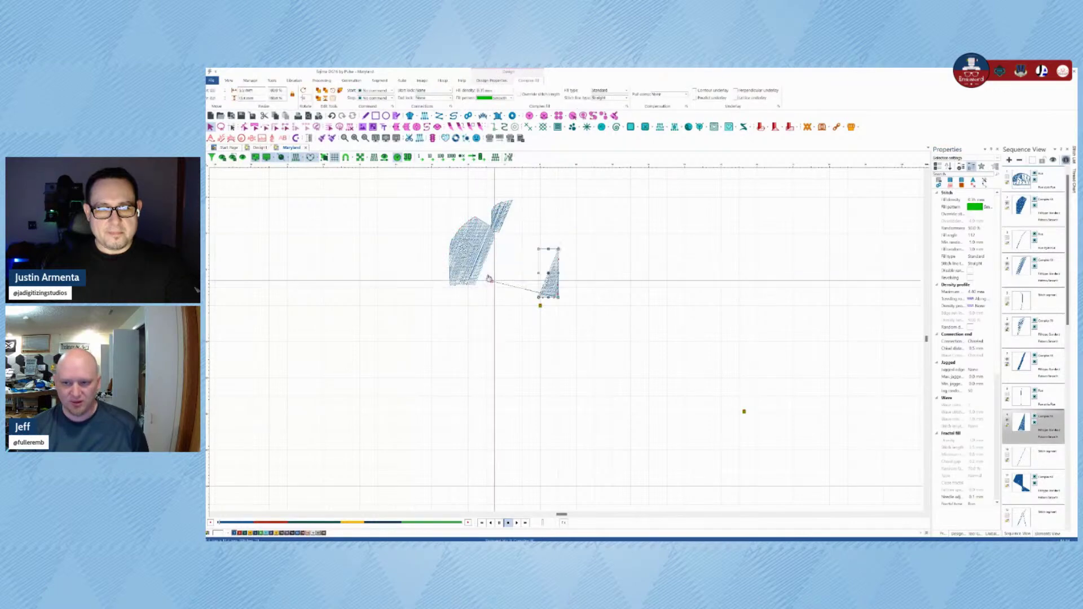
click(490, 278)
drag(489, 278, 412, 241)
click(469, 248)
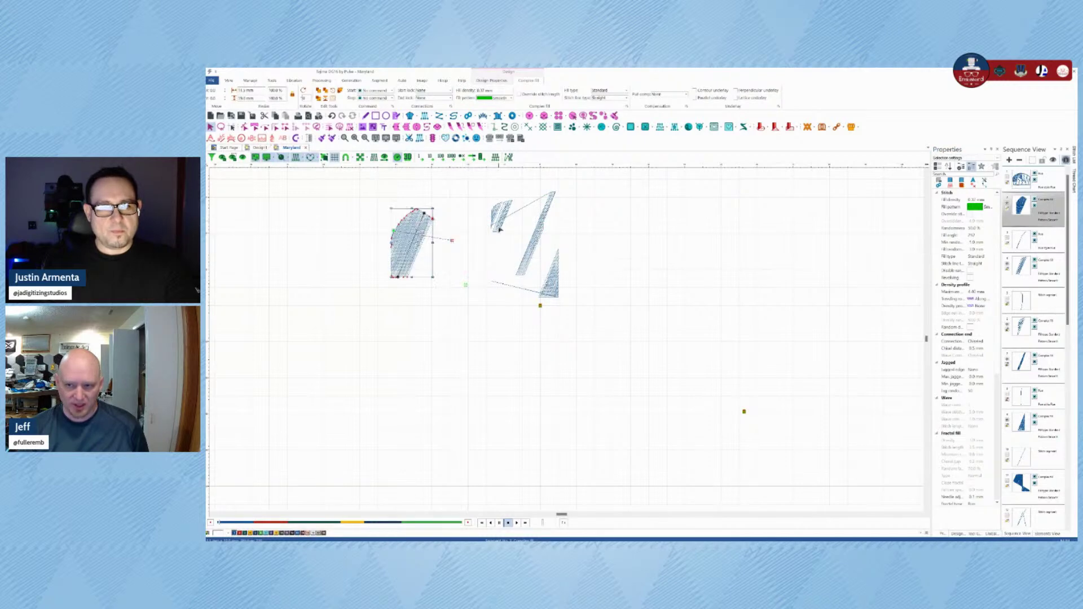
drag(500, 230, 479, 215)
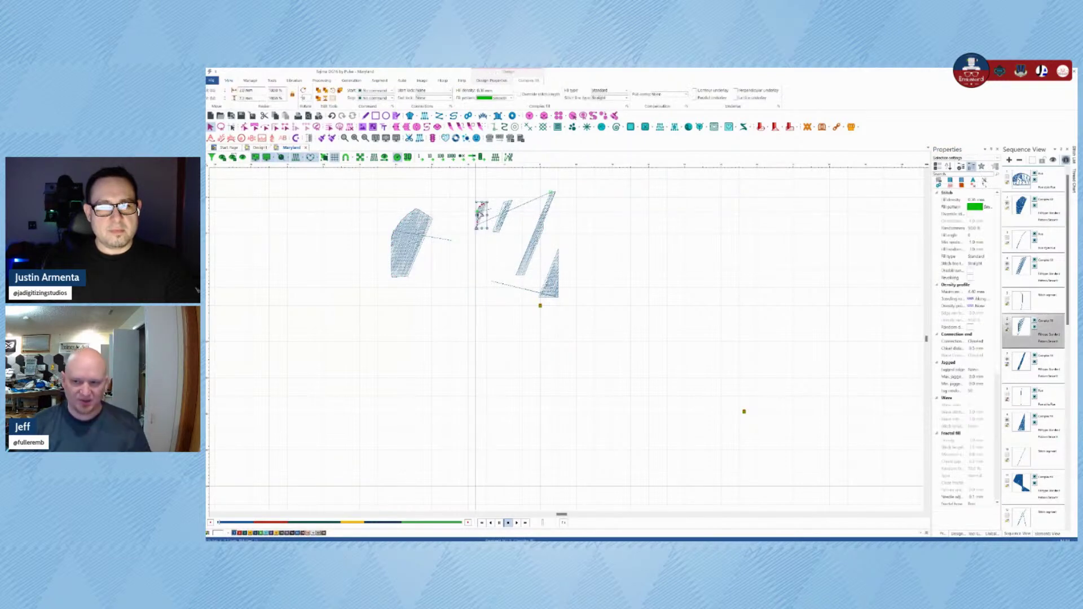
Step: Undo all moves of the separated blue fill segments
key(ctrl+z)
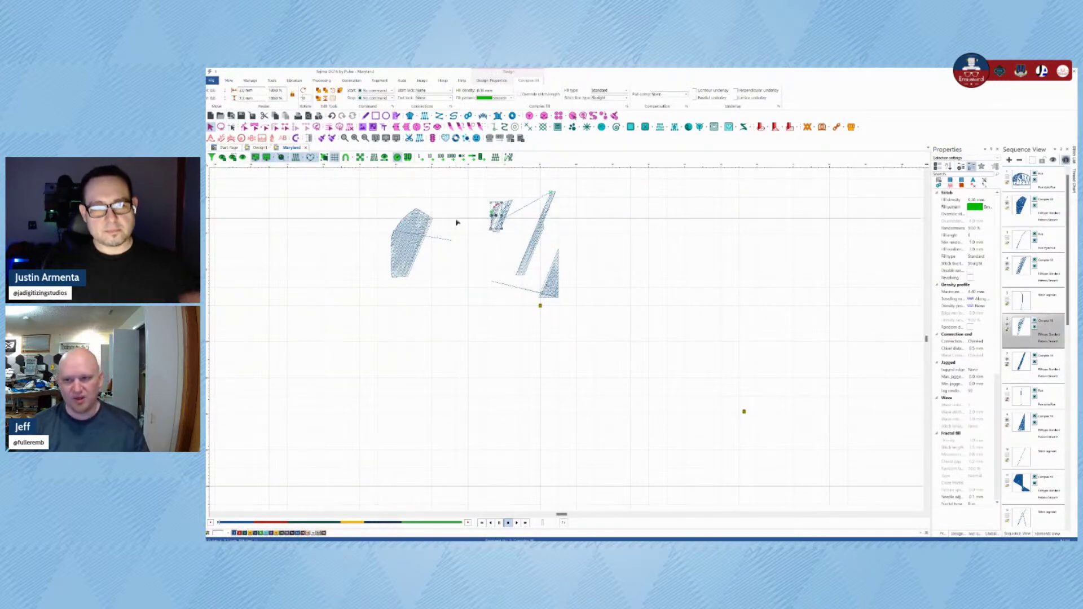
key(ctrl+z)
key(ctrl+z)
key(ctrl+z)
key(ctrl+z)
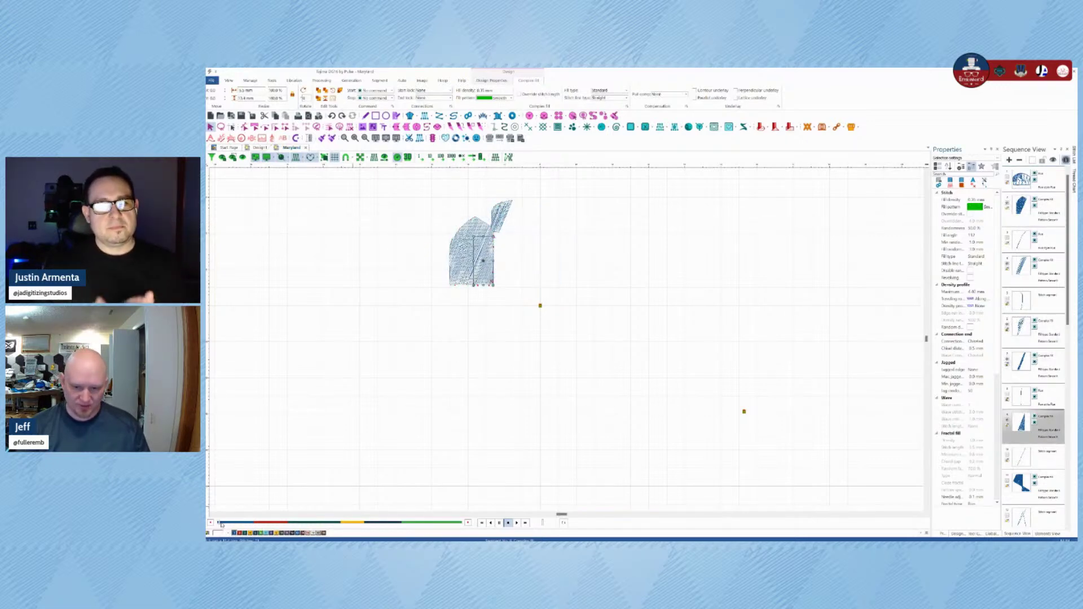
Step: Step through the stitch simulation of the isolated blue segments and show all segments of the design again
click(229, 522)
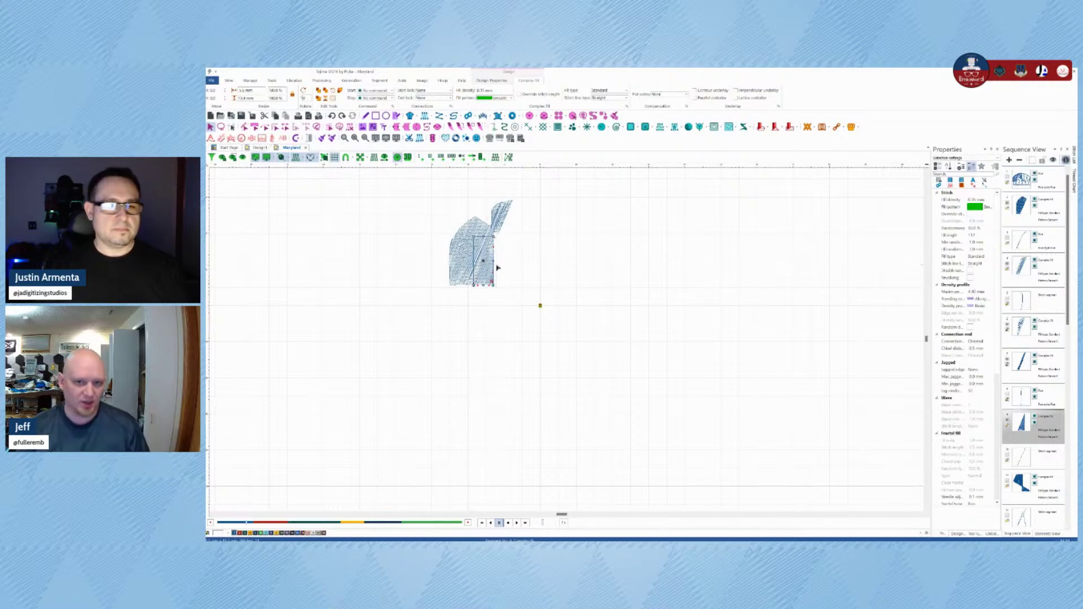
click(243, 158)
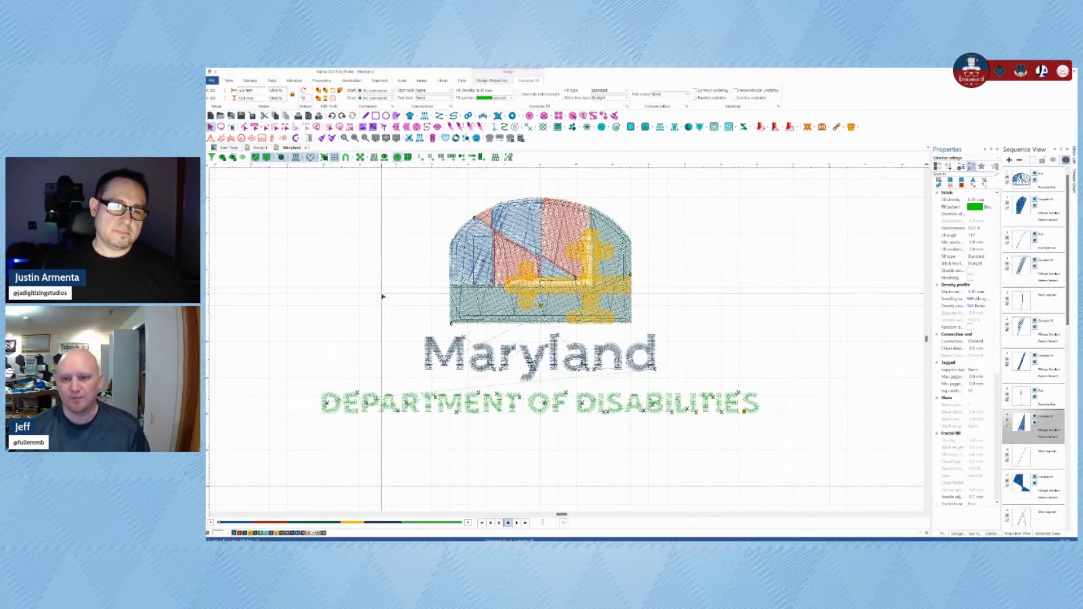
Step: Display the design in 3D, run the sewing simulation through both lettering lines, and clear the selection
click(408, 158)
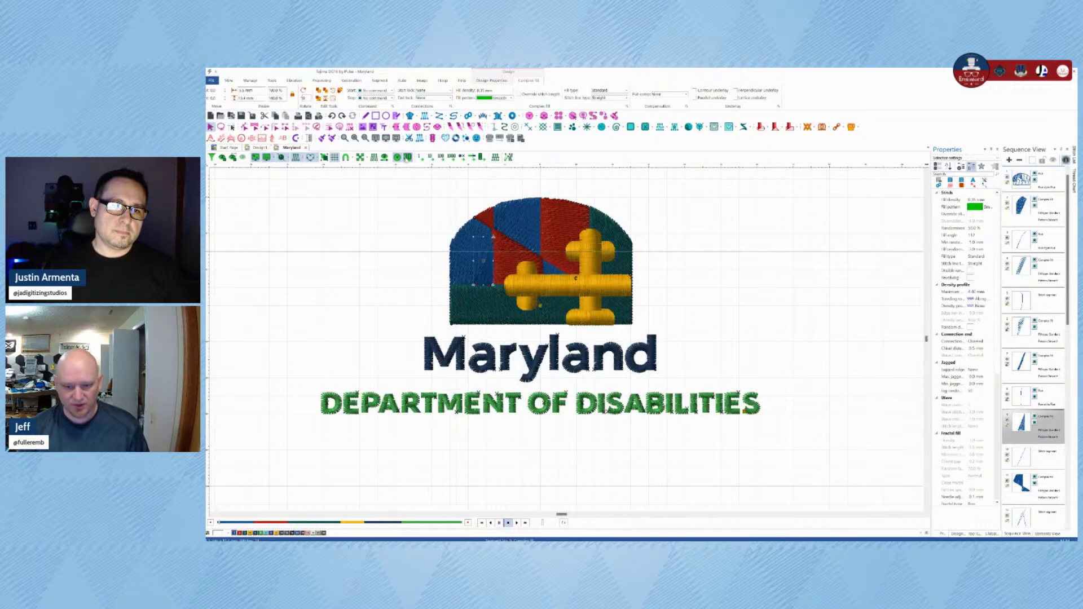
click(499, 523)
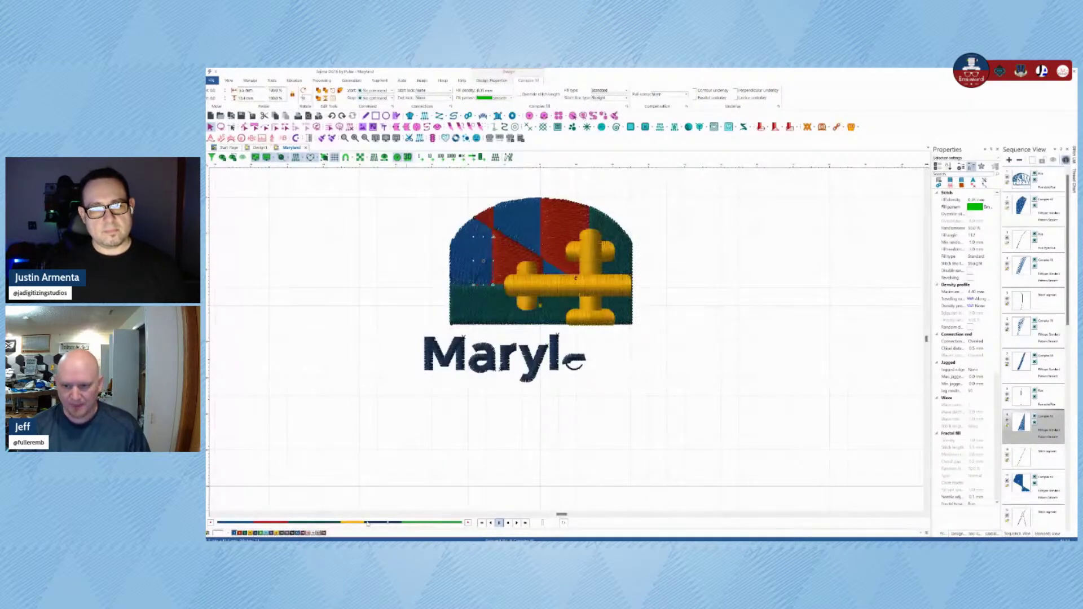
drag(368, 524, 438, 532)
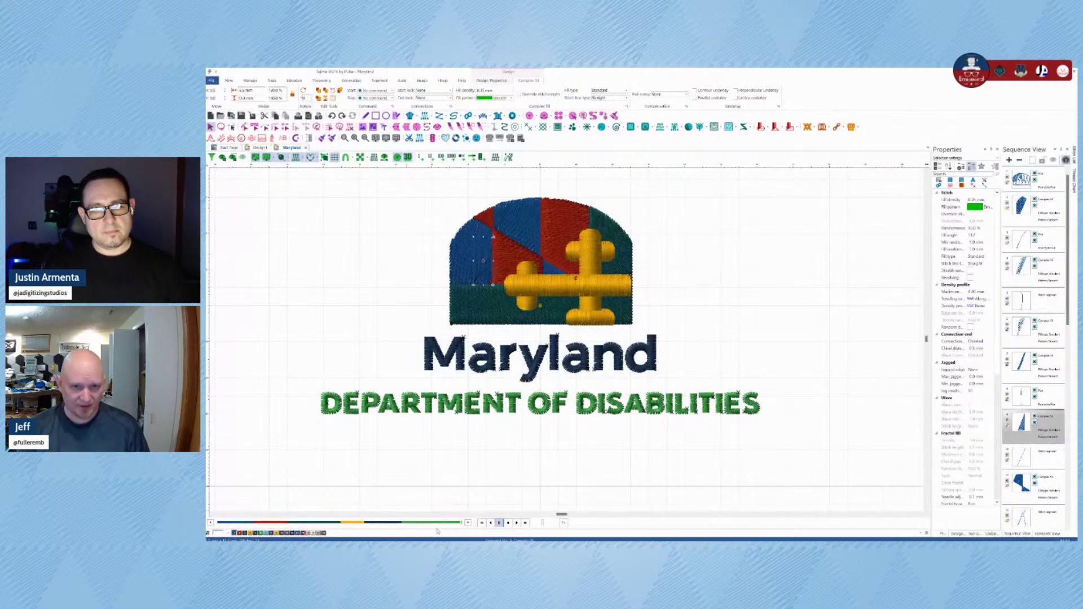
click(299, 311)
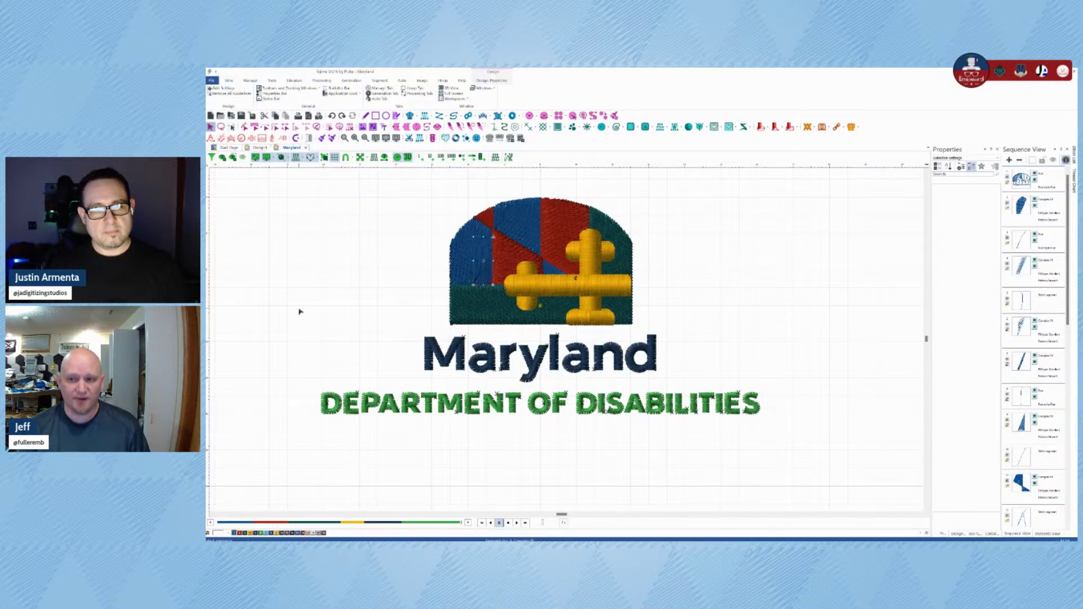
Step: In vertex editing, delete the vertices at the upper-left curve of the left blue fill's outline
scroll(477, 272, up, 2)
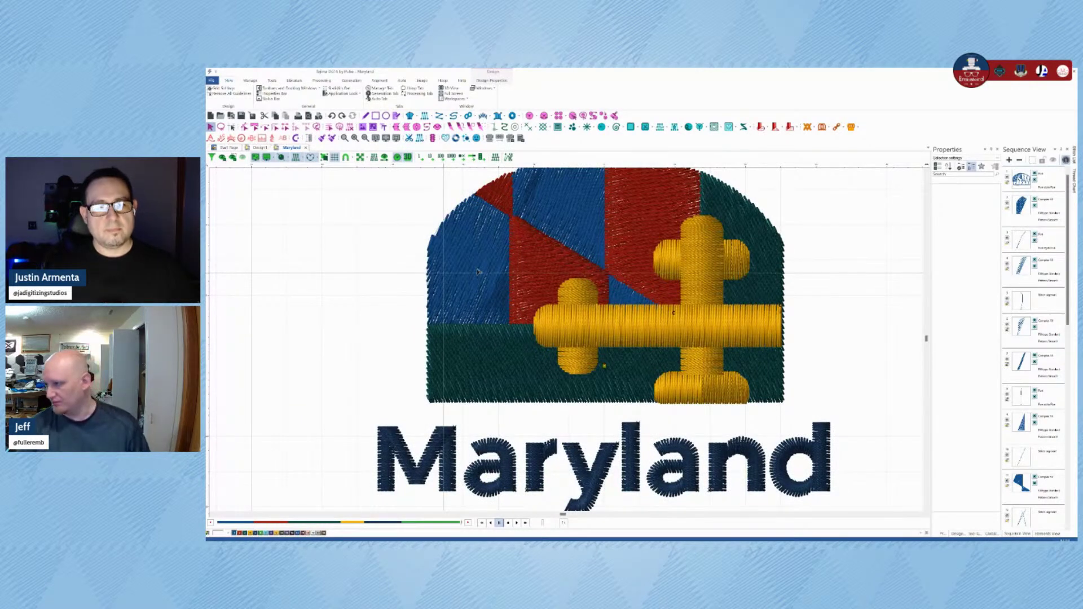
click(477, 272)
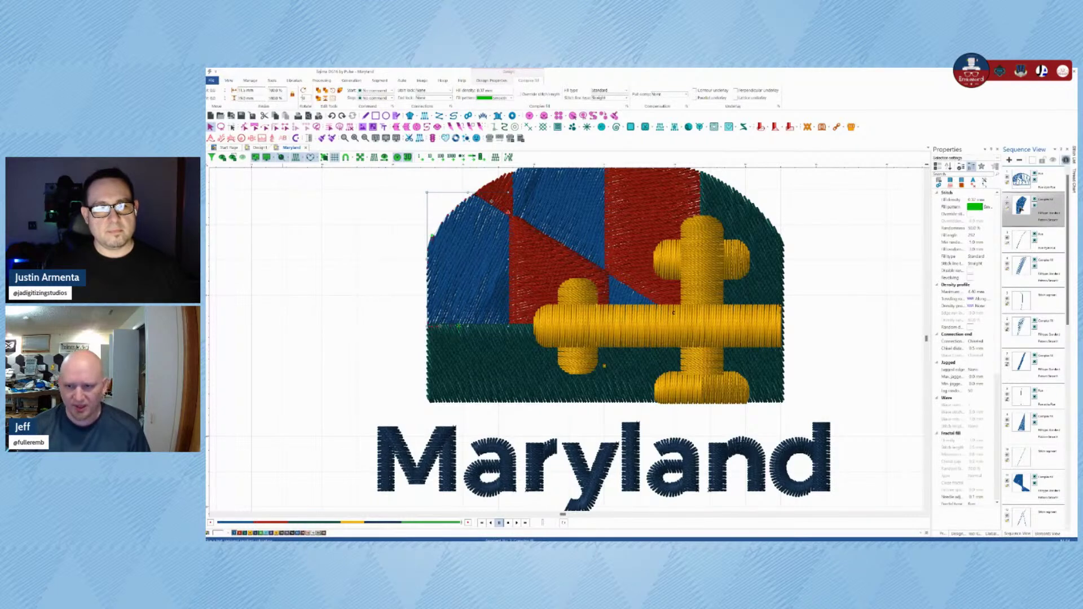
click(244, 127)
drag(434, 197, 468, 232)
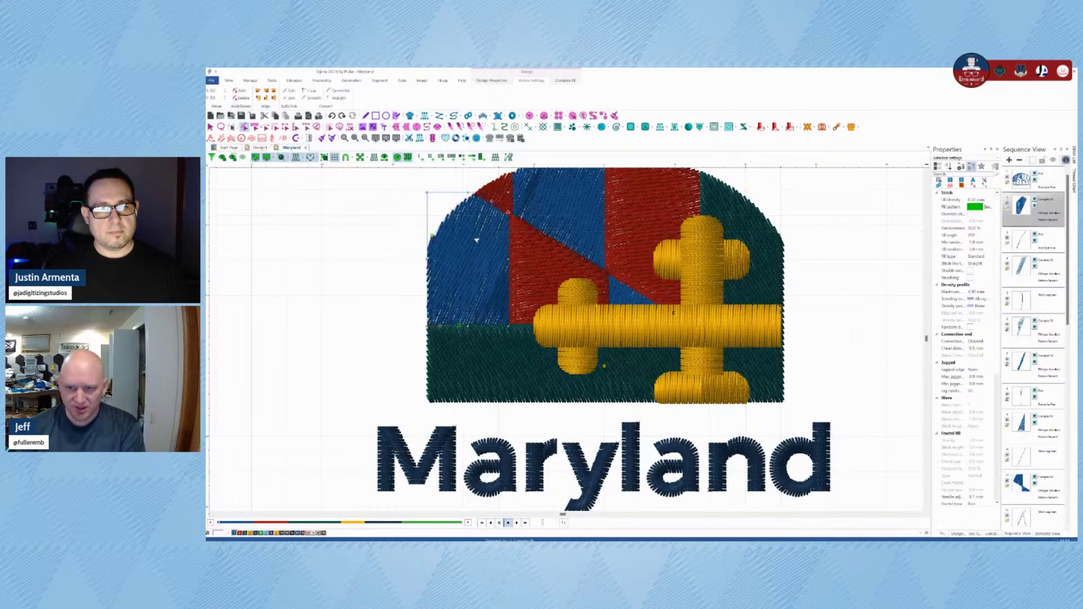
key(Delete)
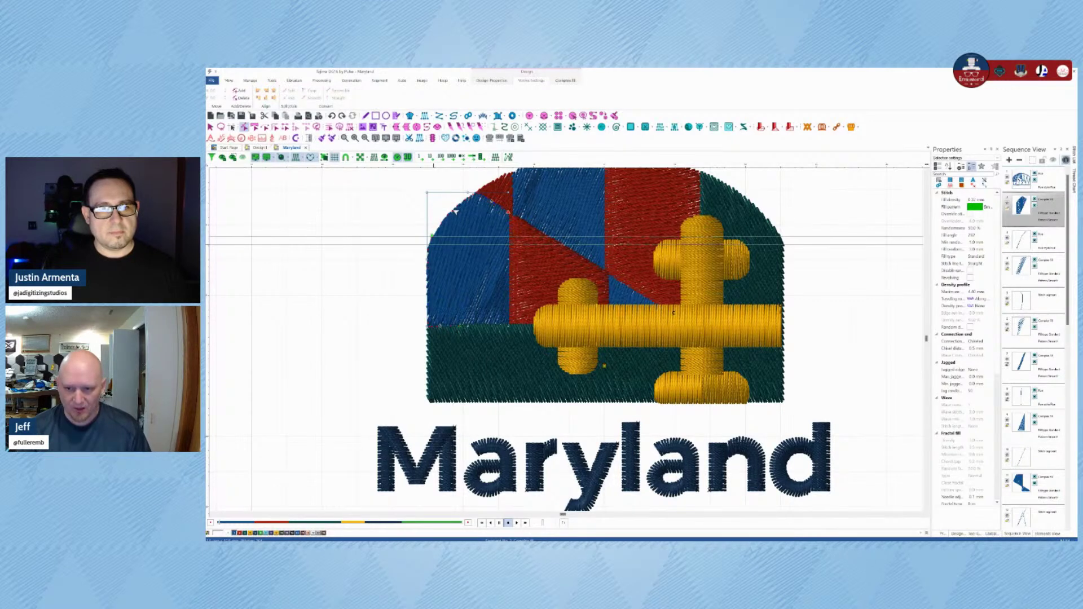
Step: Move the vertices along the left blue fill's bottom edge down so it overlaps the green panel, and finish vertex editing
drag(473, 334, 421, 323)
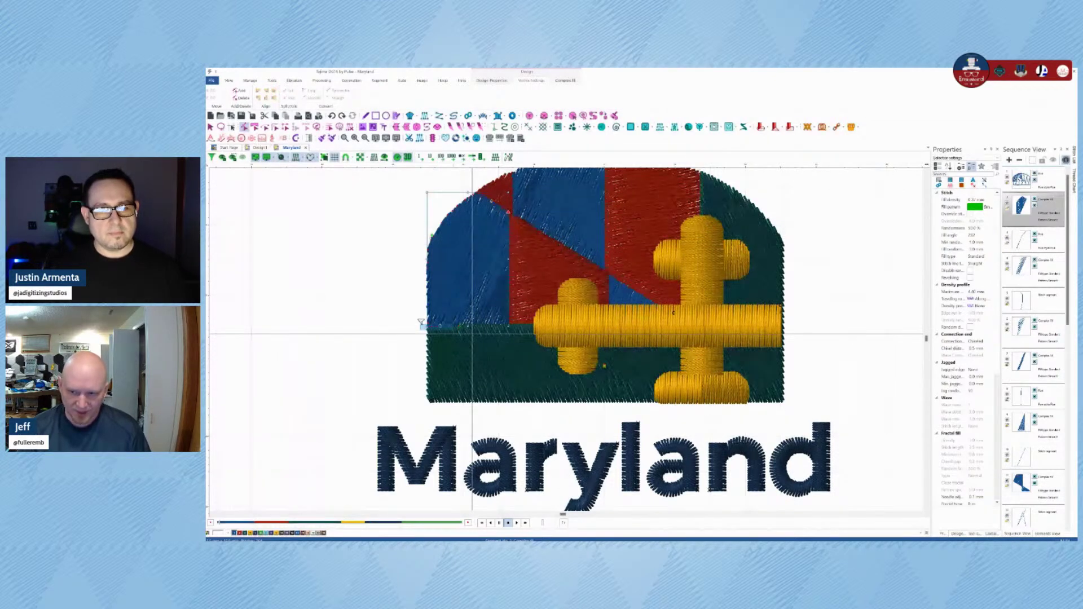
drag(421, 323, 451, 327)
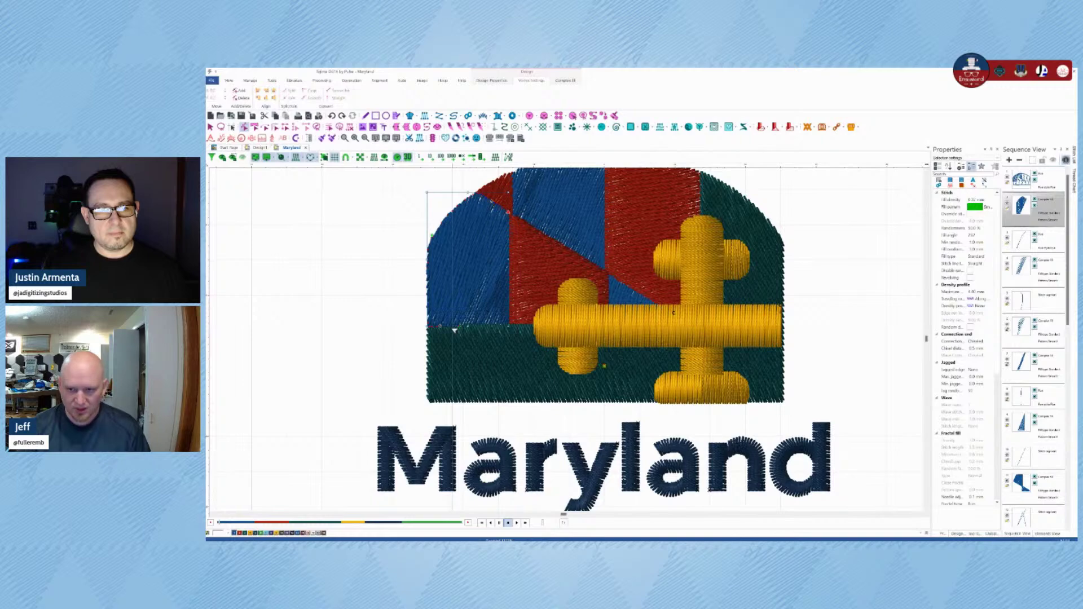
scroll(454, 330, up, 5)
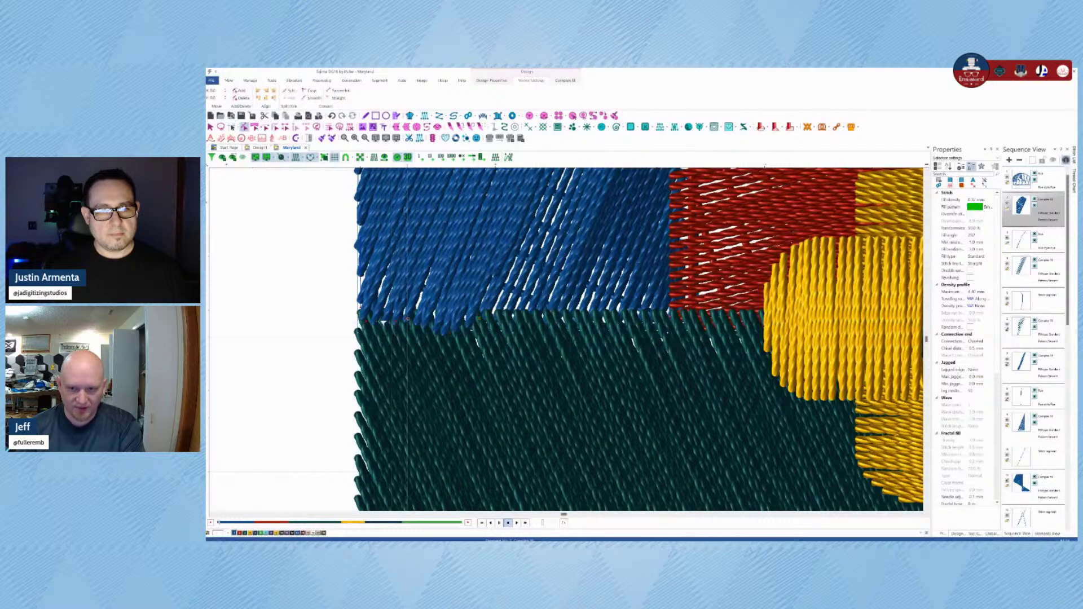
drag(408, 319, 416, 328)
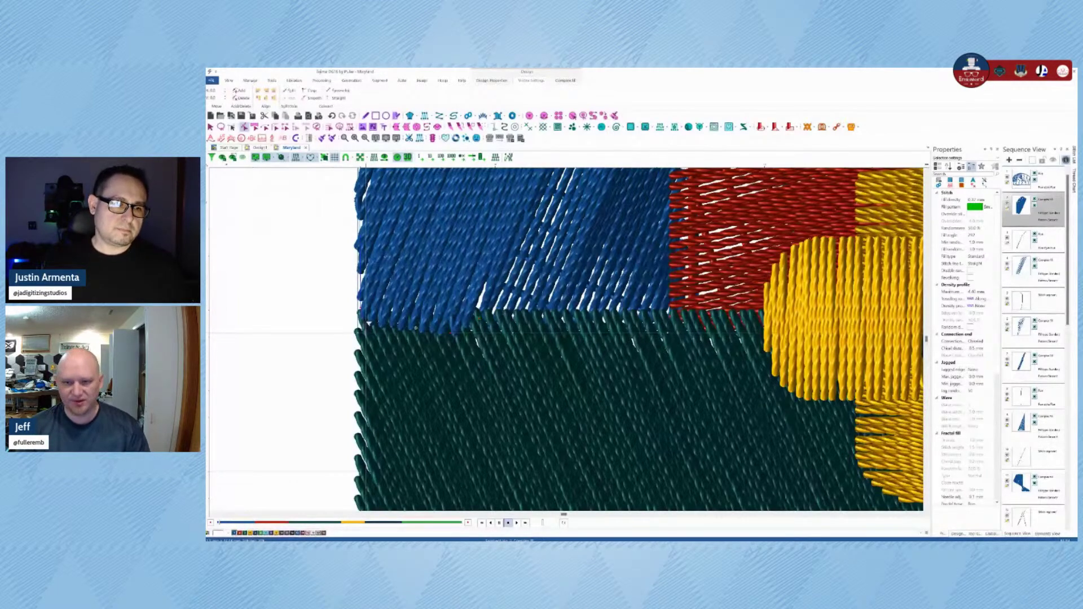
scroll(449, 328, down, 1)
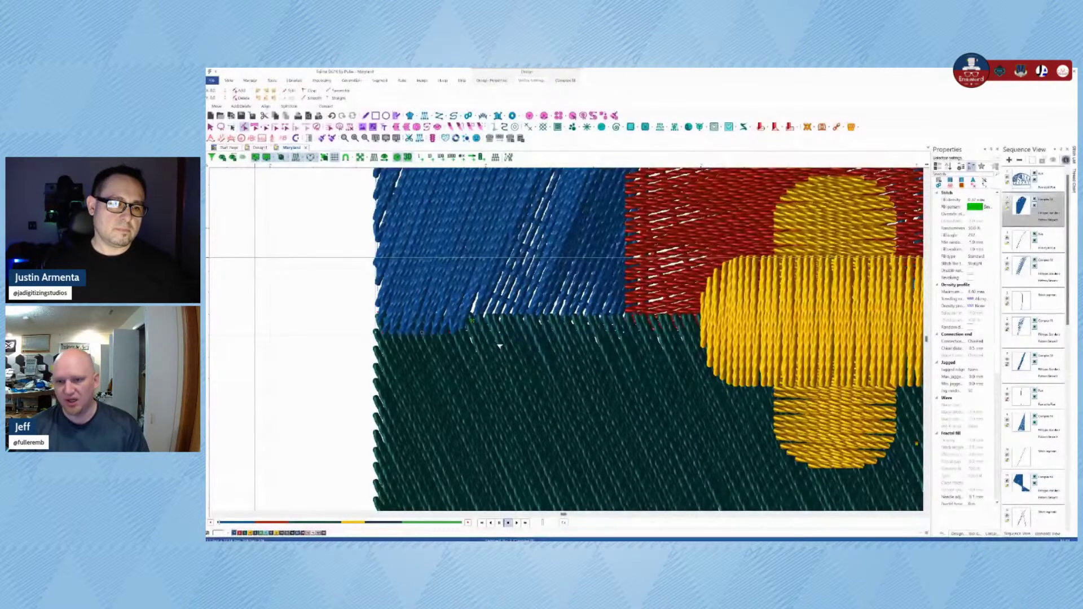
key(Escape)
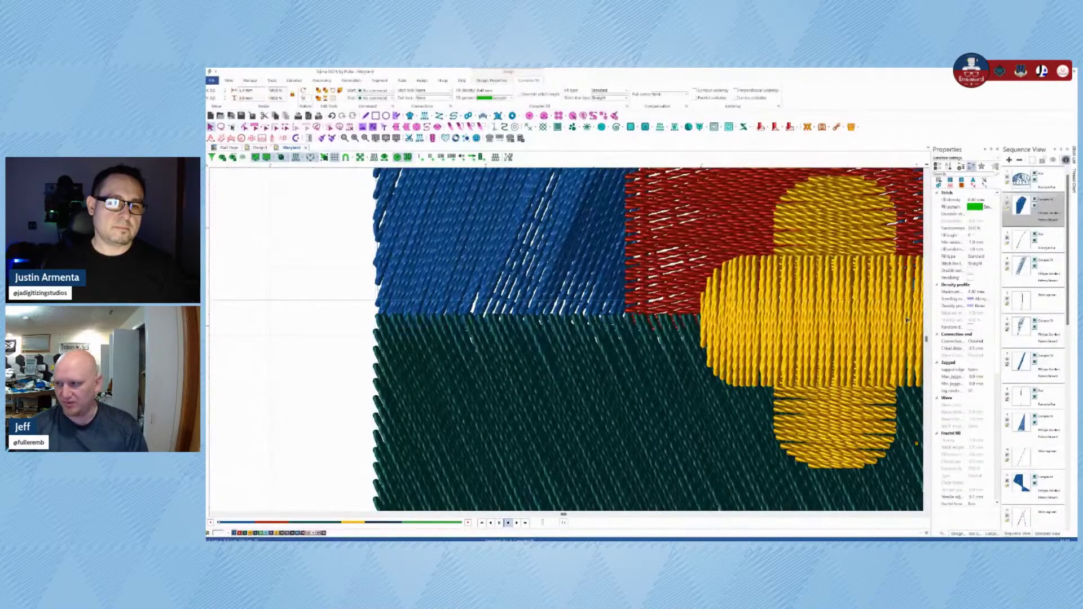
Step: In vertex editing, move the bottom vertices of the narrow diagonal blue fill down so its edge overlaps the green panel
click(524, 319)
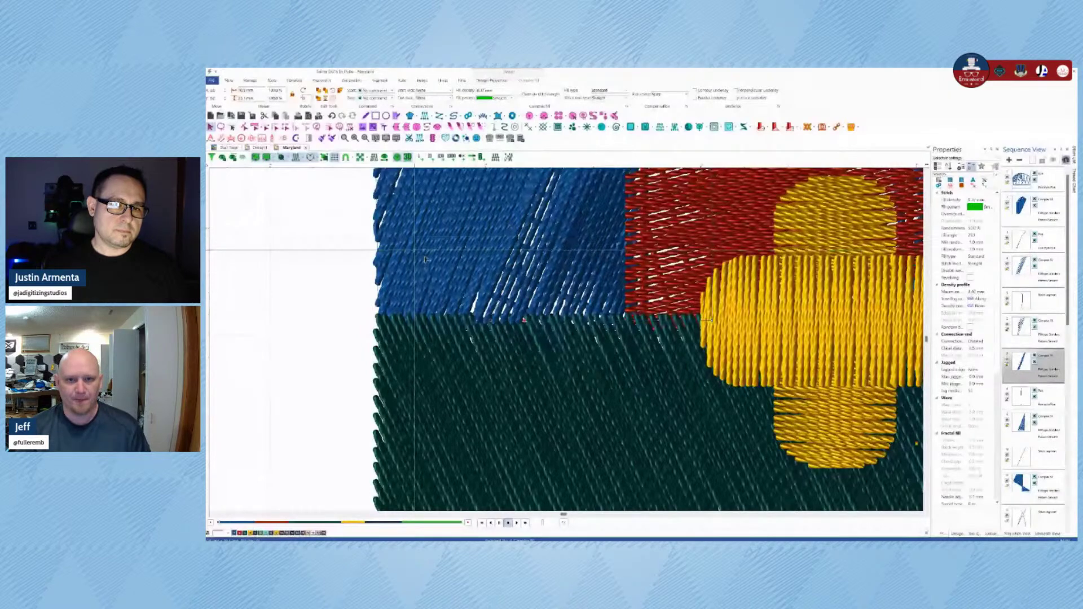
click(244, 127)
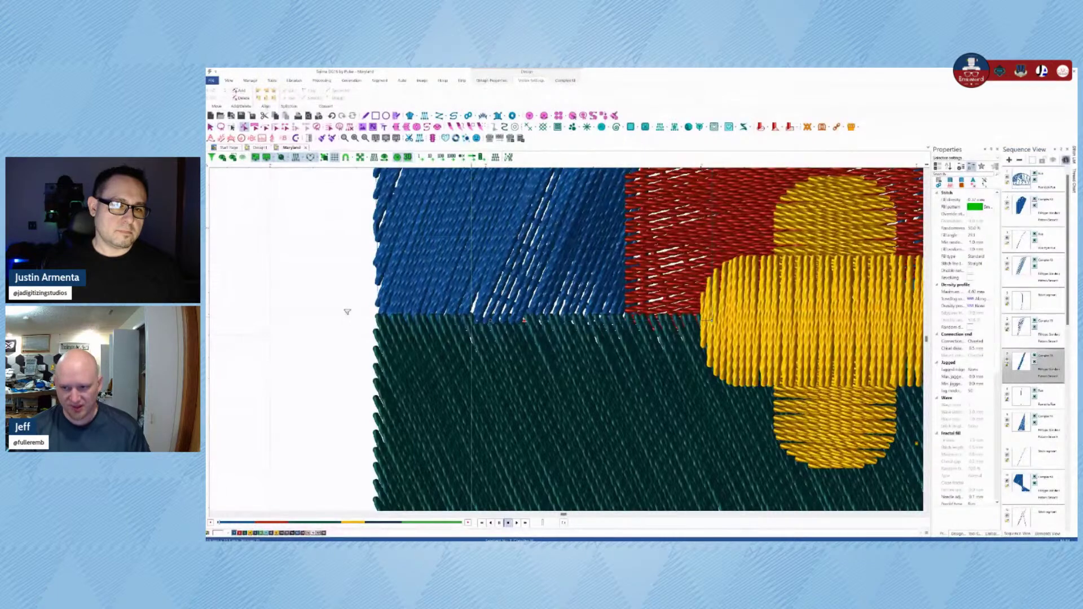
click(476, 320)
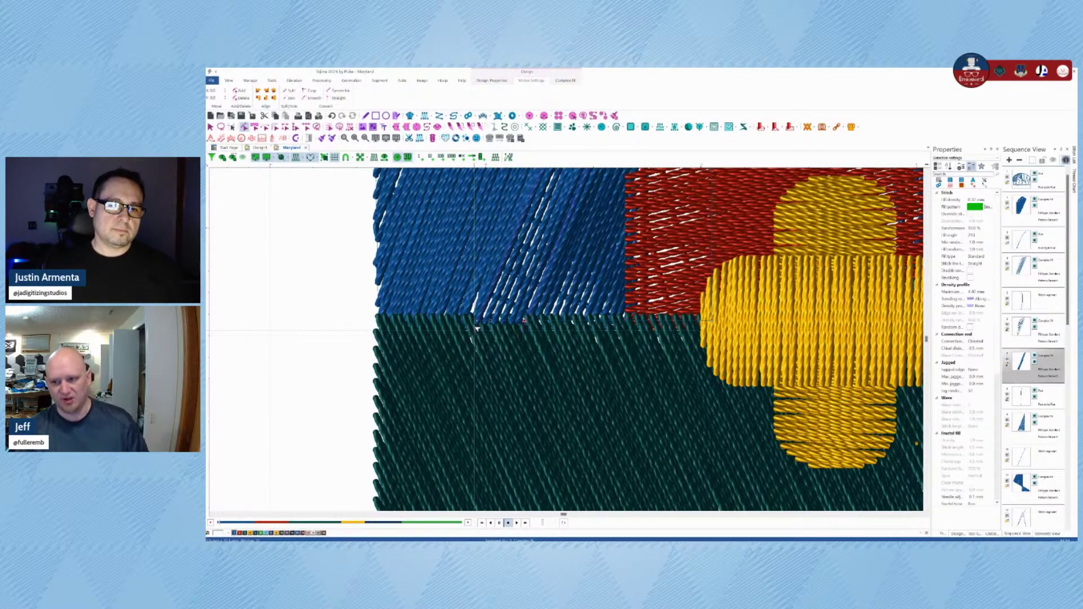
drag(476, 322, 474, 330)
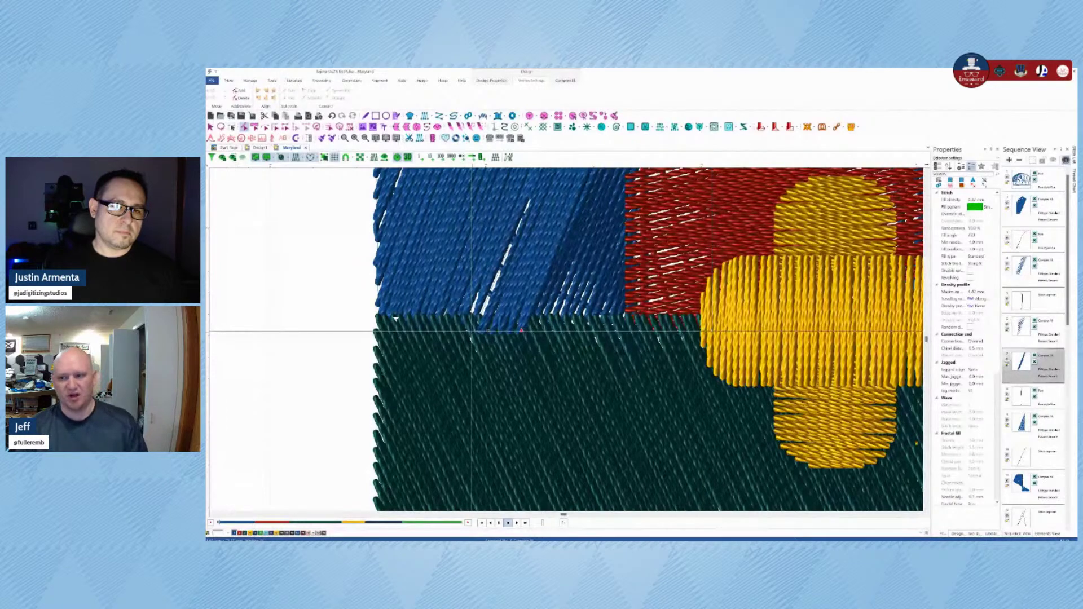
Step: Move the bottom vertices of the triangular blue fill beside the red area down into the green panel, and select the upper blue segment
scroll(472, 331, down, 2)
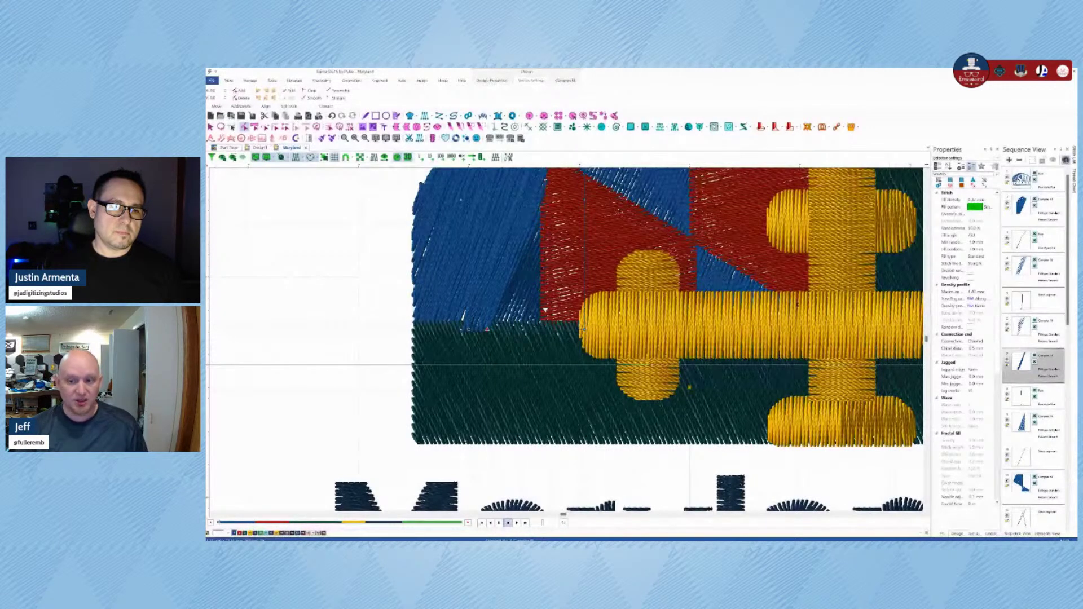
scroll(585, 365, up, 1)
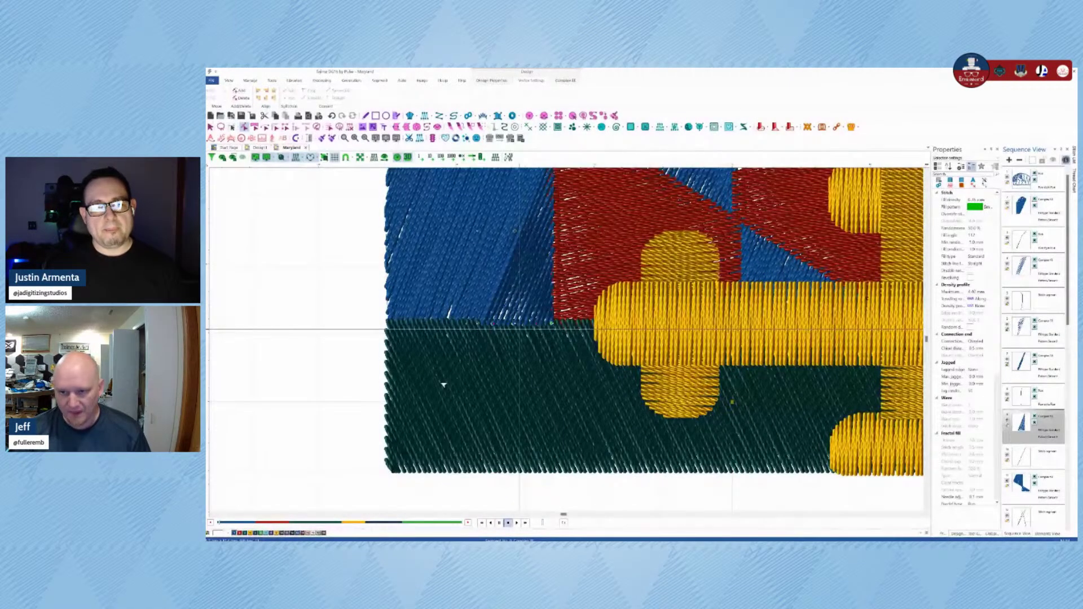
scroll(443, 385, up, 1)
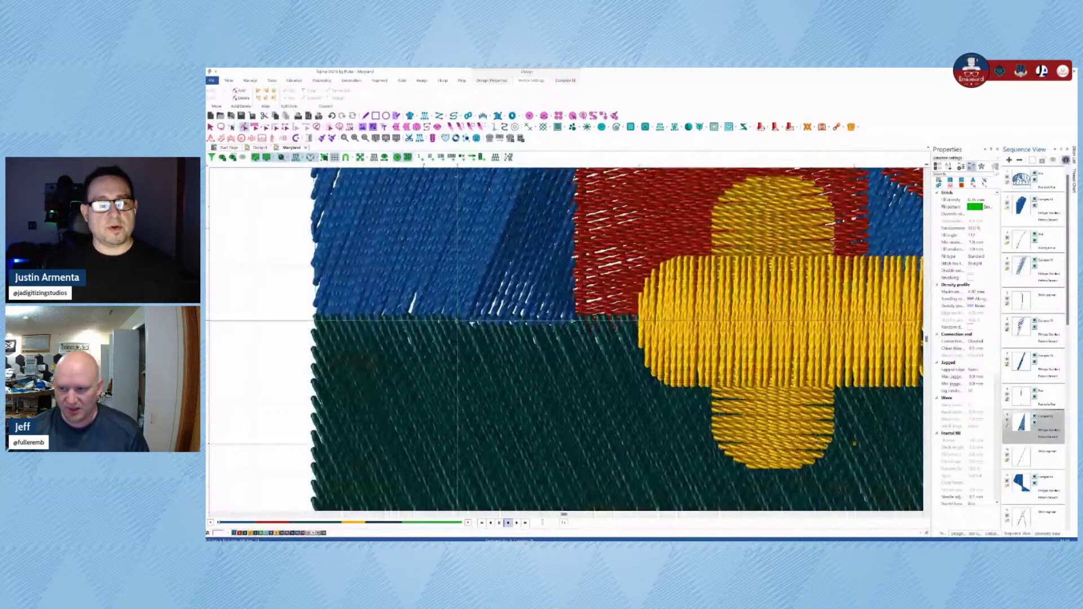
drag(294, 311, 623, 337)
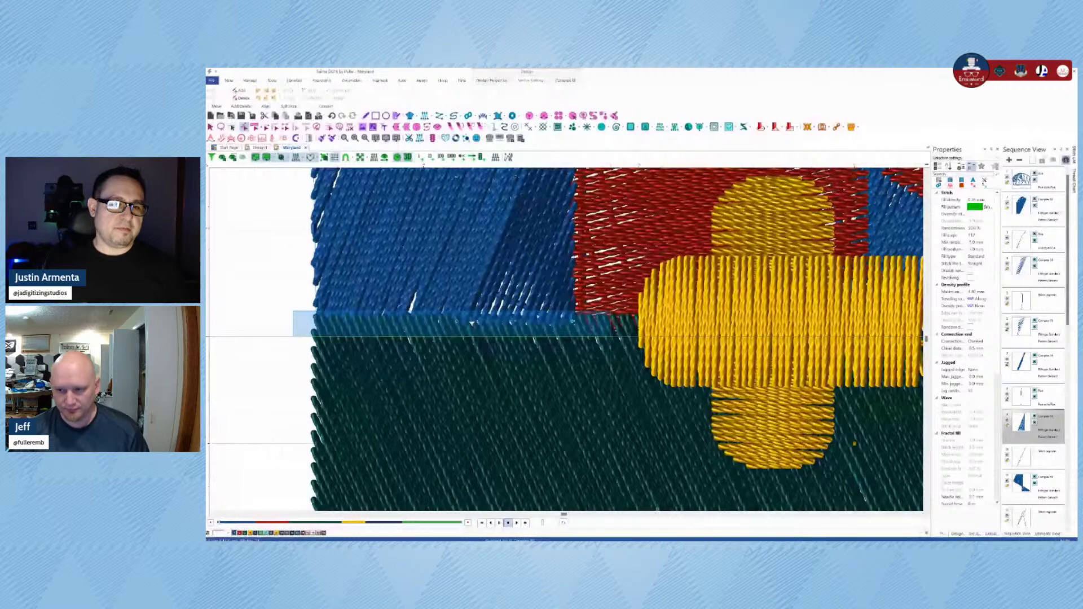
click(575, 327)
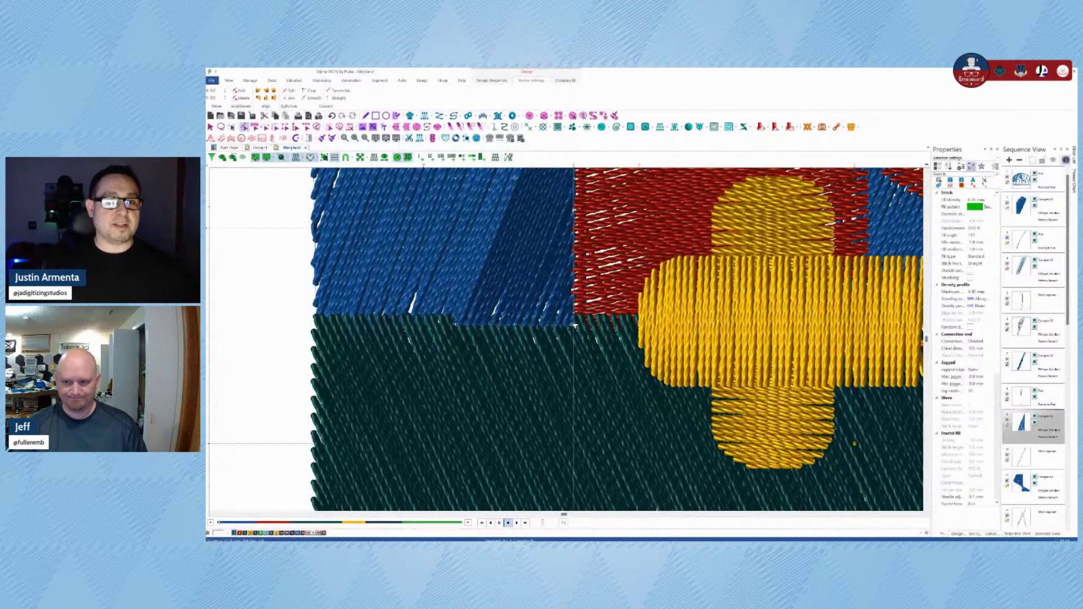
scroll(474, 377, down, 3)
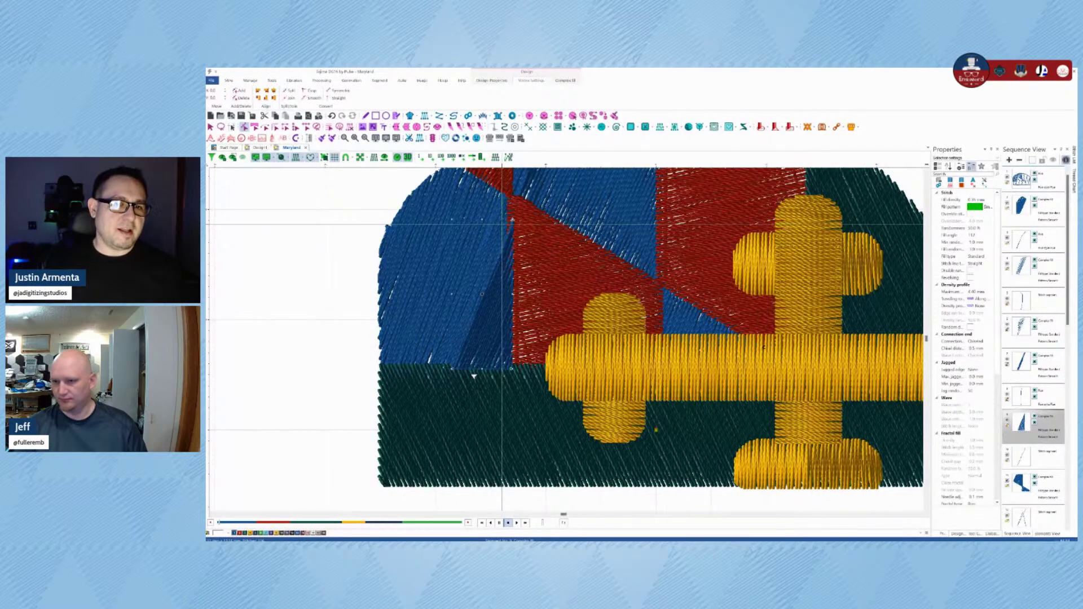
click(504, 224)
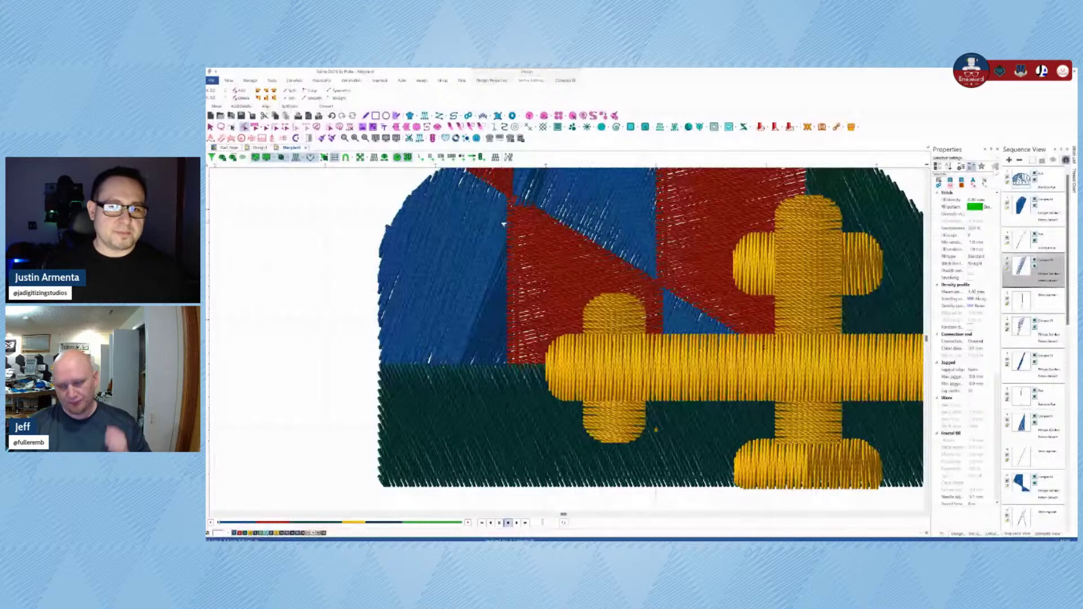
Step: Draw one Complex Fill outline that covers all the logo's blue areas as a single shape, and finish the command
scroll(504, 224, down, 2)
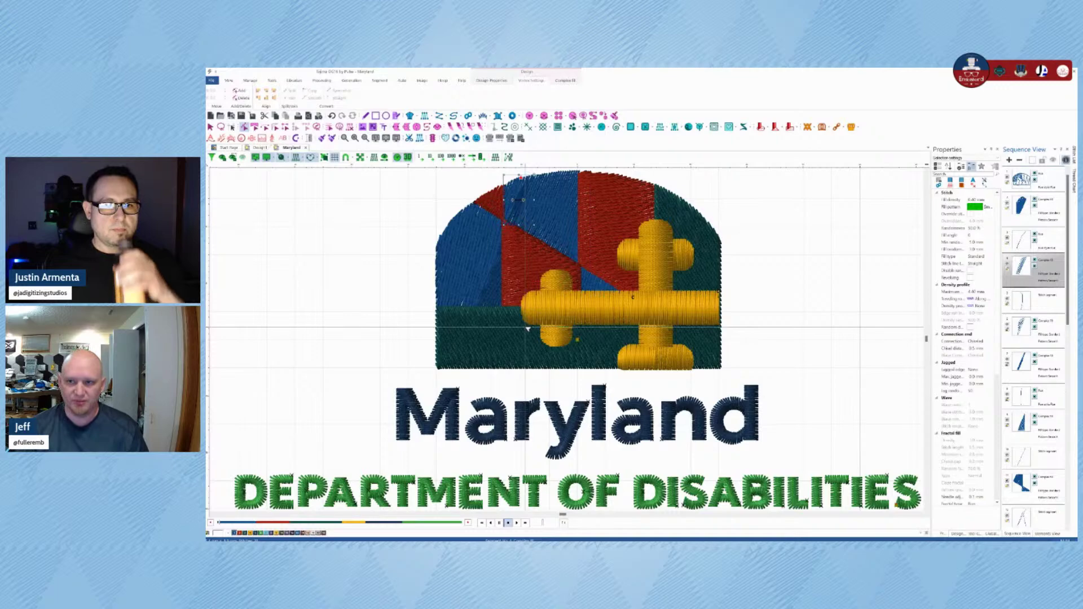
scroll(528, 328, up, 2)
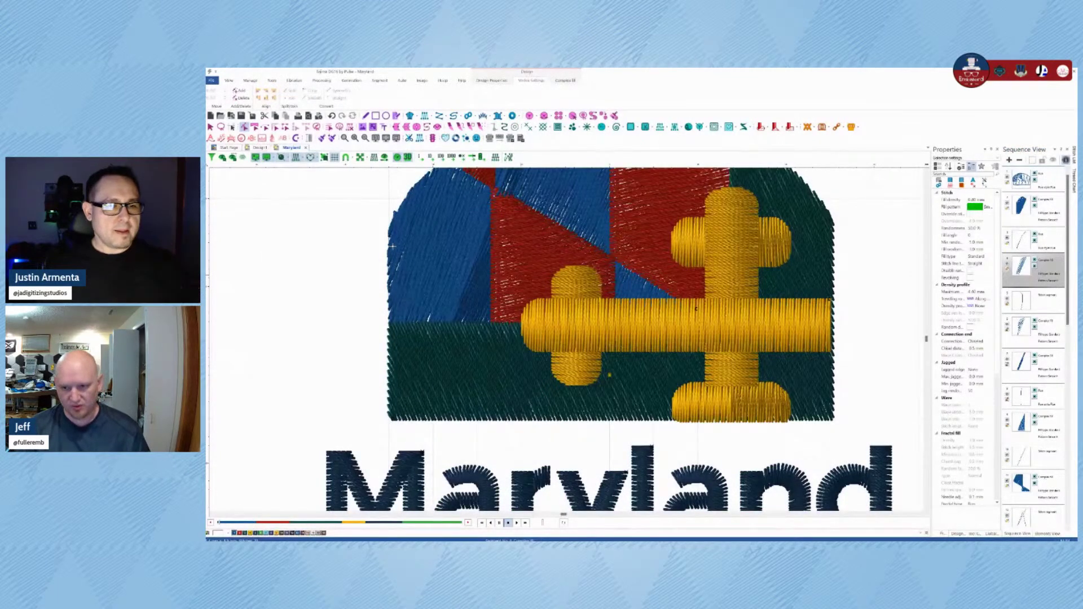
click(390, 334)
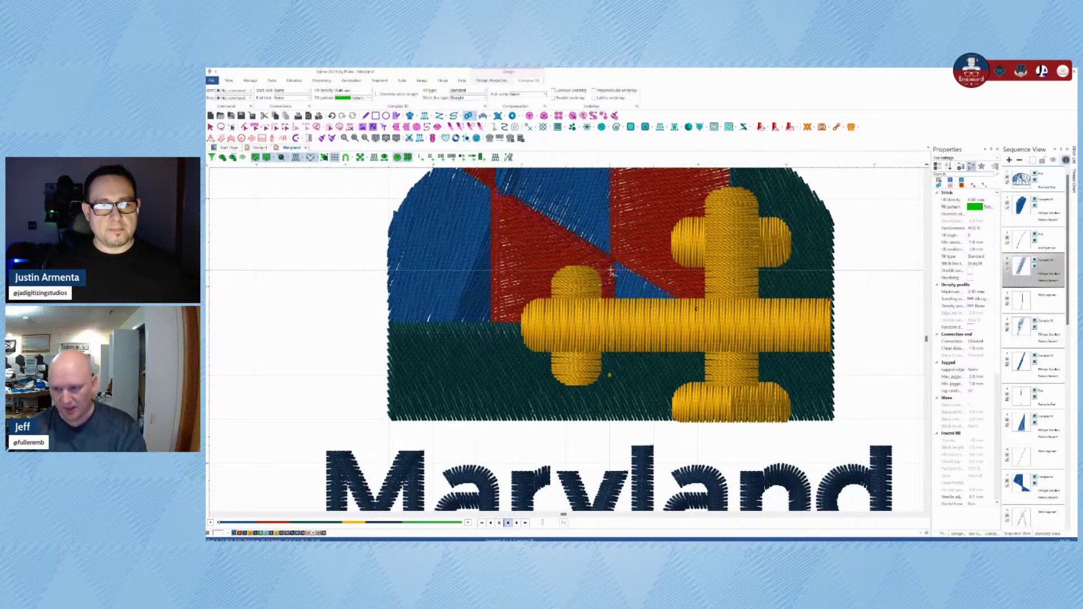
scroll(613, 271, down, 1)
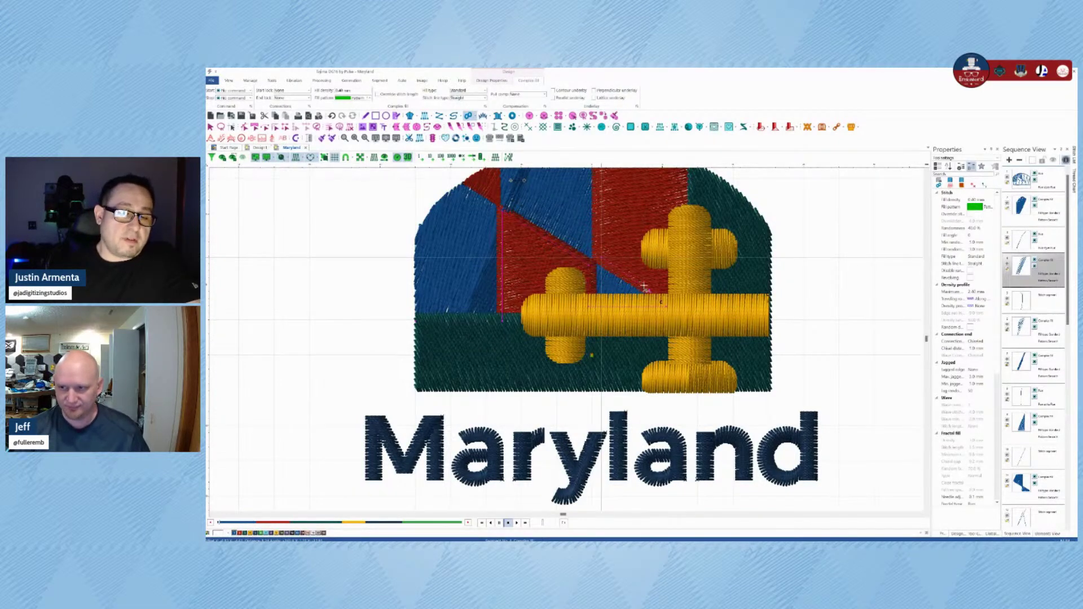
scroll(645, 286, down, 2)
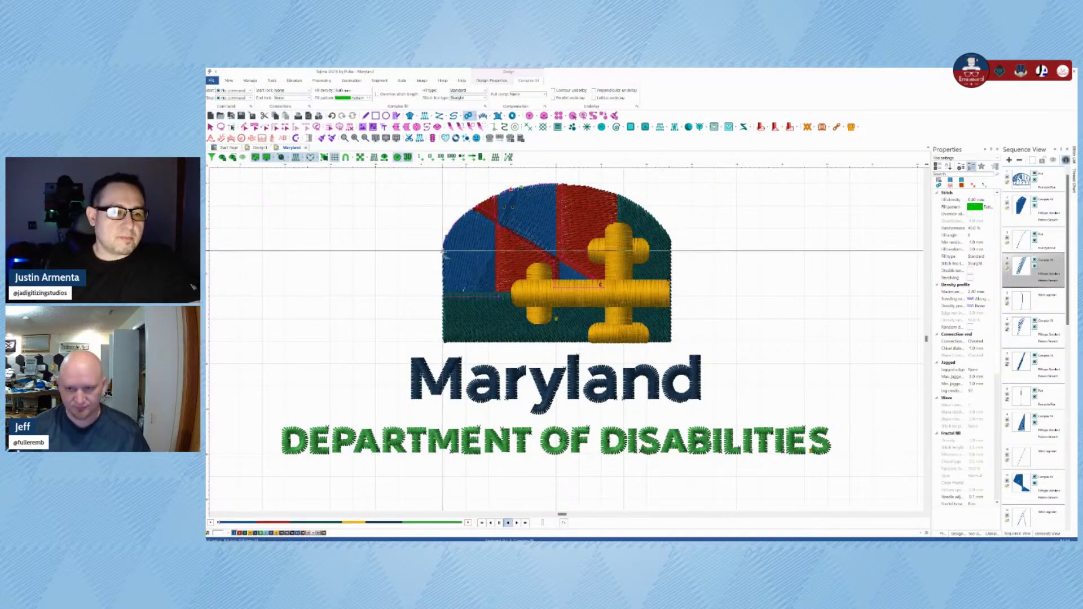
click(443, 254)
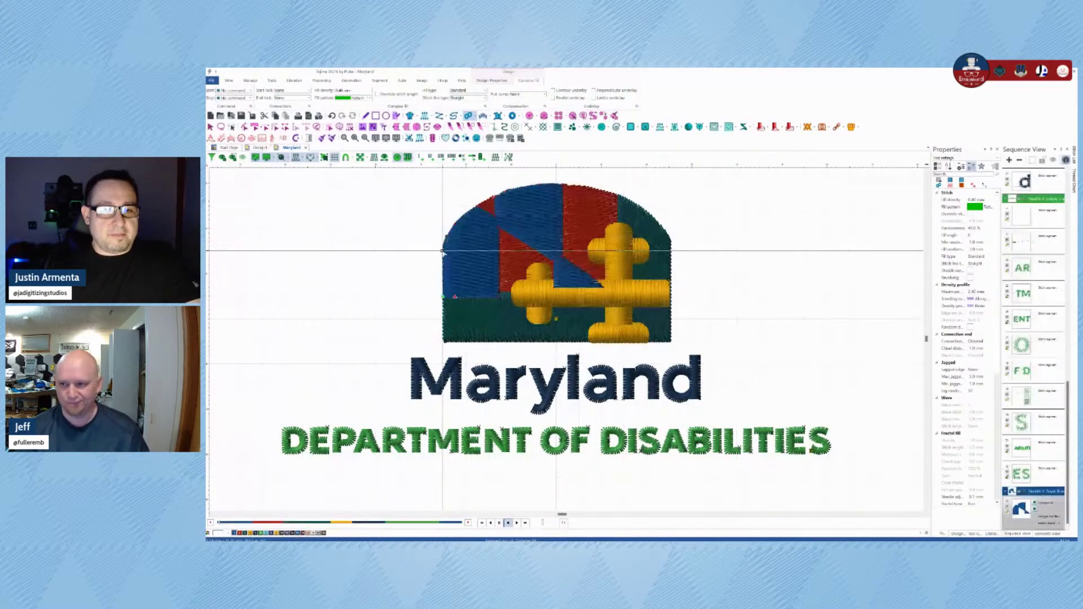
key(Escape)
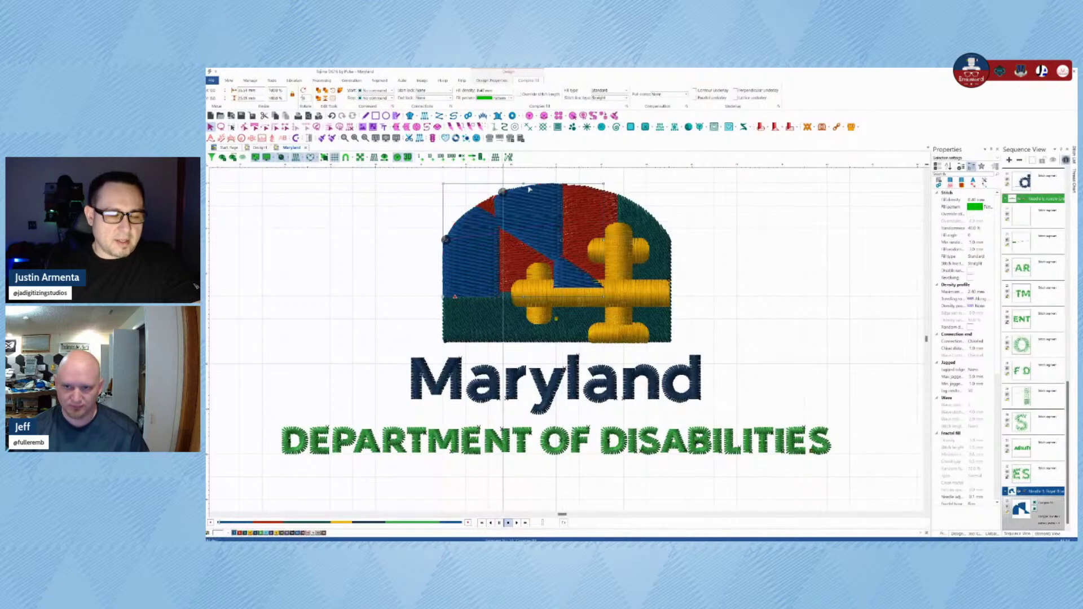
Step: Turn the new blue fill's stitch direction to nearly vertical and bring the fill to the start of the design
drag(446, 241, 487, 300)
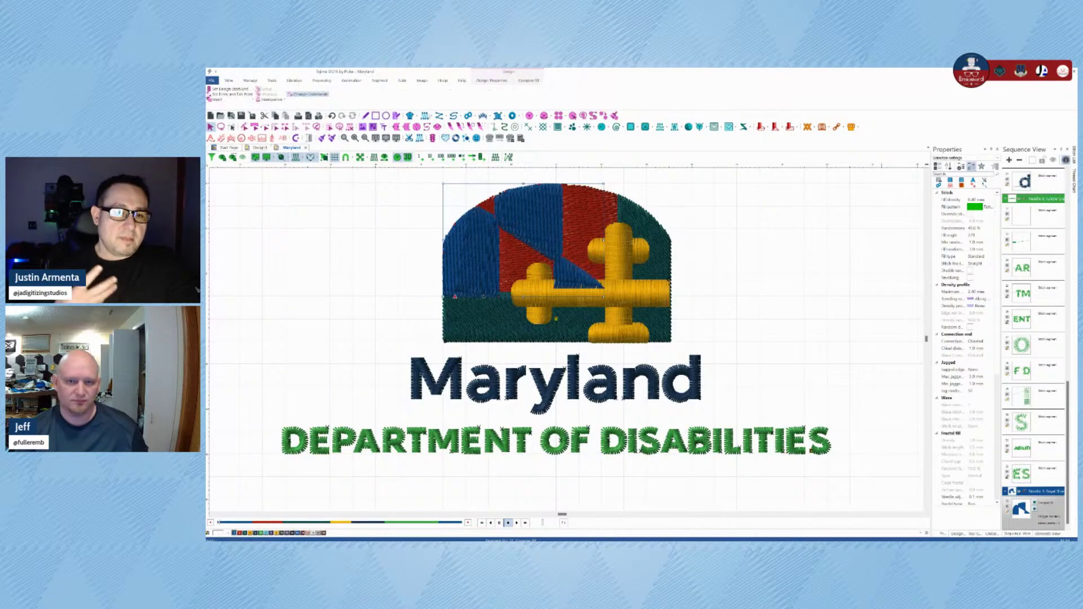
click(272, 99)
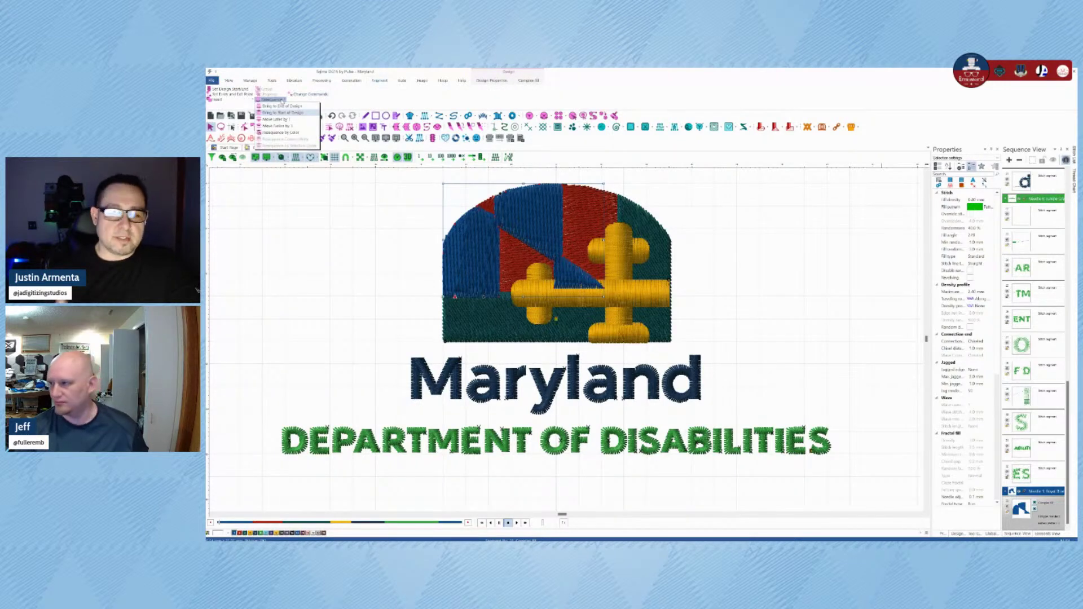
click(287, 110)
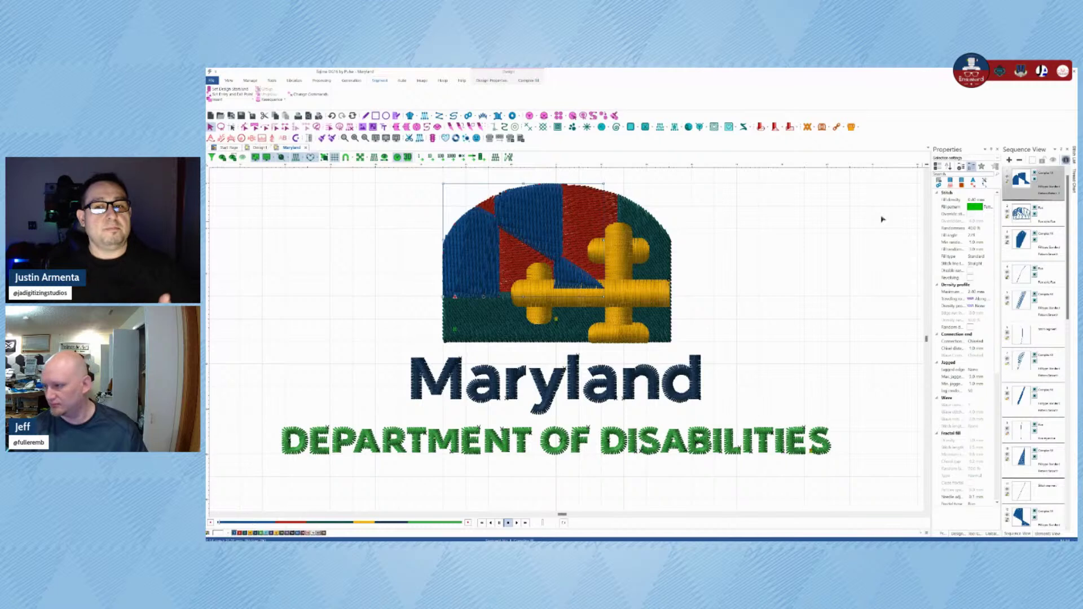
Step: Delete the old split blue fill segments and their connecting runs from the sequence, and clear the selection
click(1022, 241)
scroll(1029, 338, down, 2)
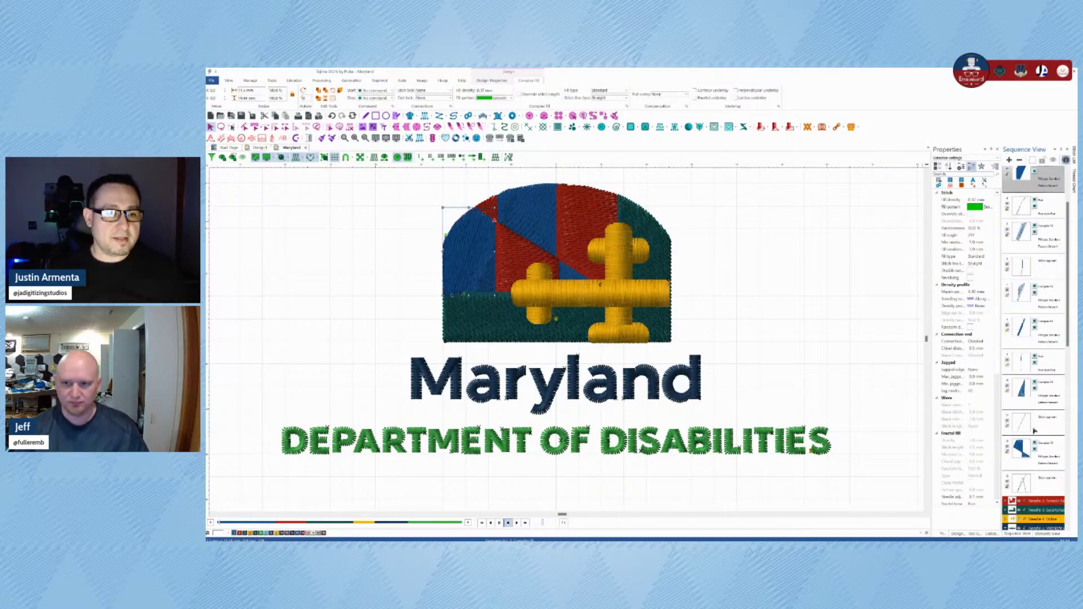
scroll(1035, 431, down, 5)
click(856, 359)
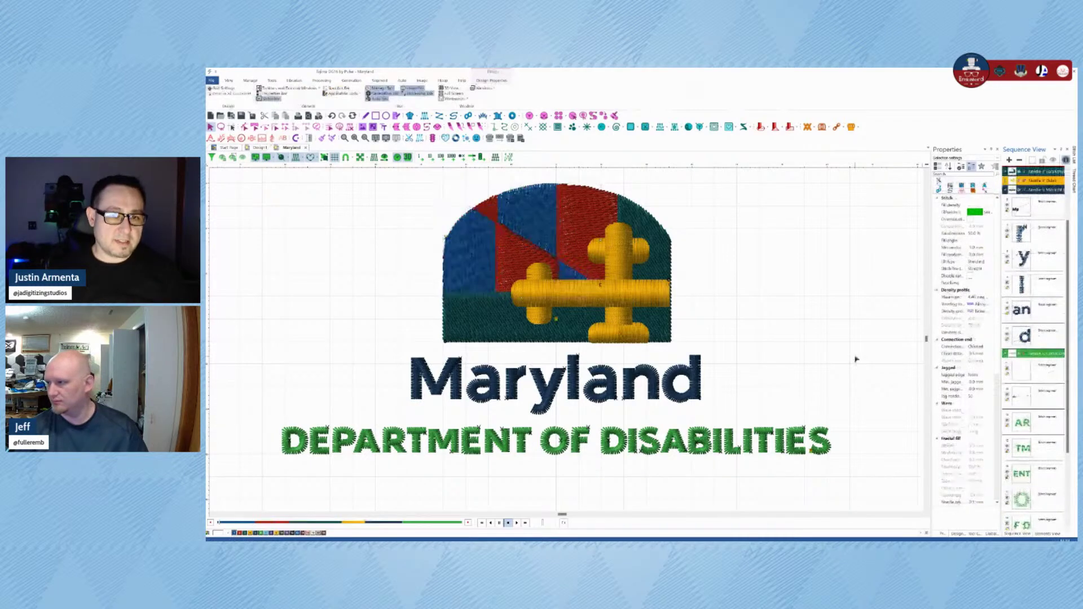
Step: Reorder the first blue needle's segments so the underlying run sews before the new complex fill, and clear the selection
scroll(1029, 211, up, 1)
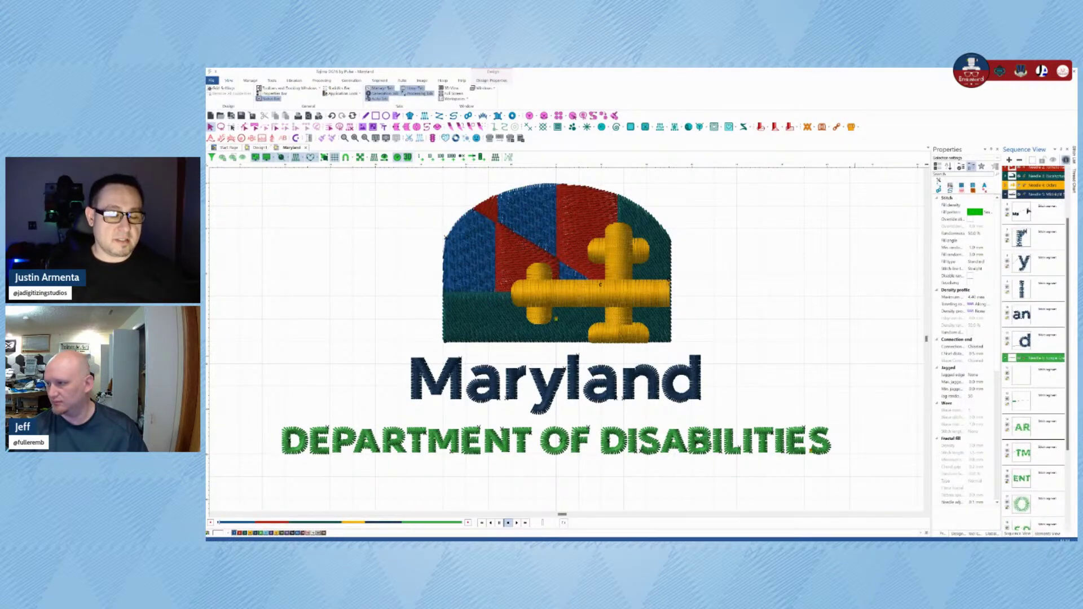
drag(1068, 243, 1069, 196)
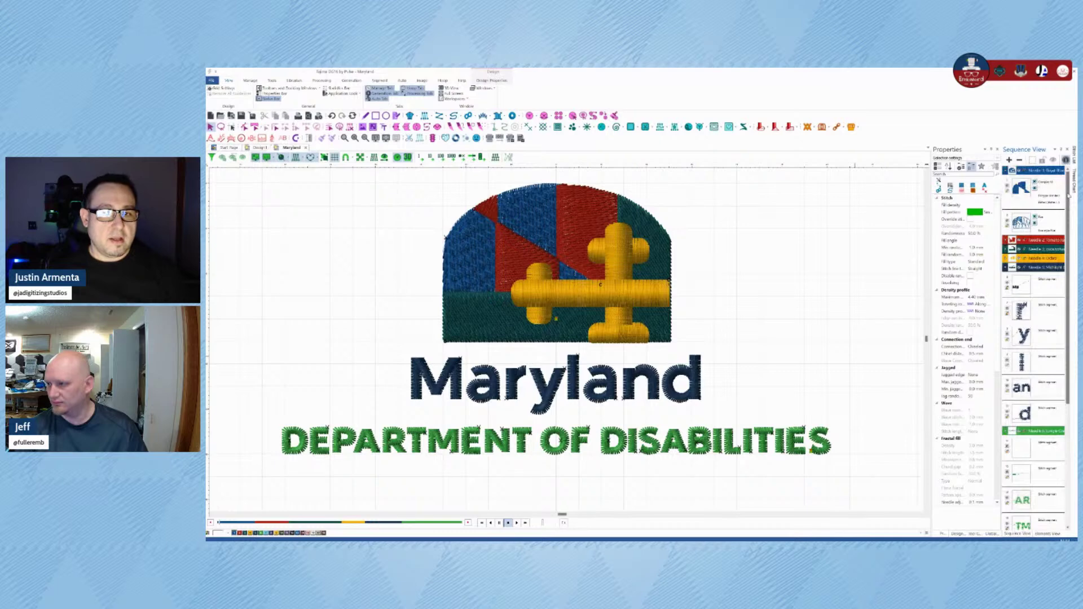
click(1032, 194)
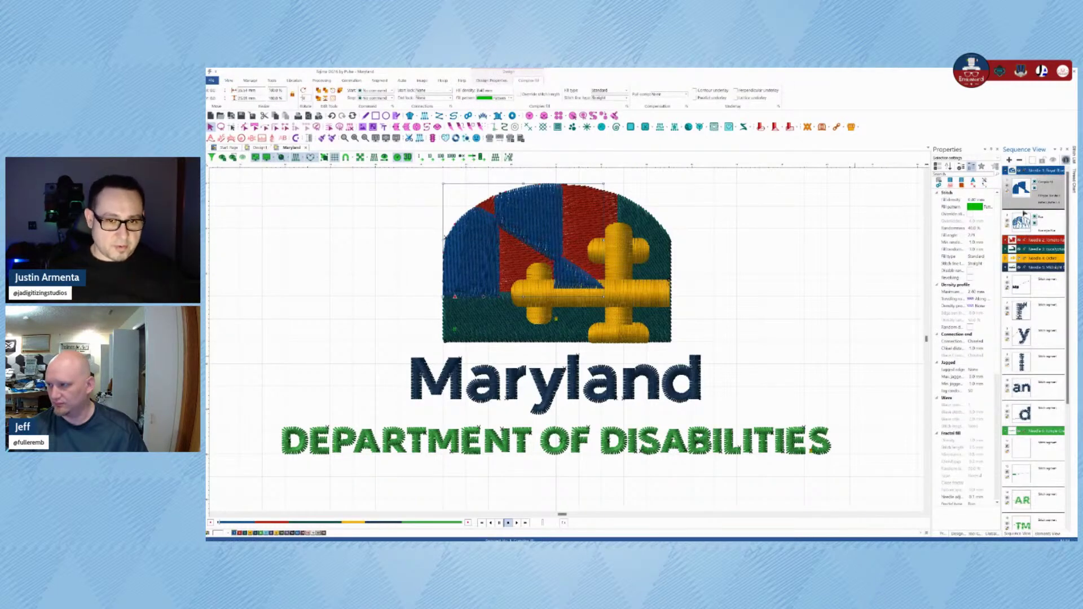
click(1025, 213)
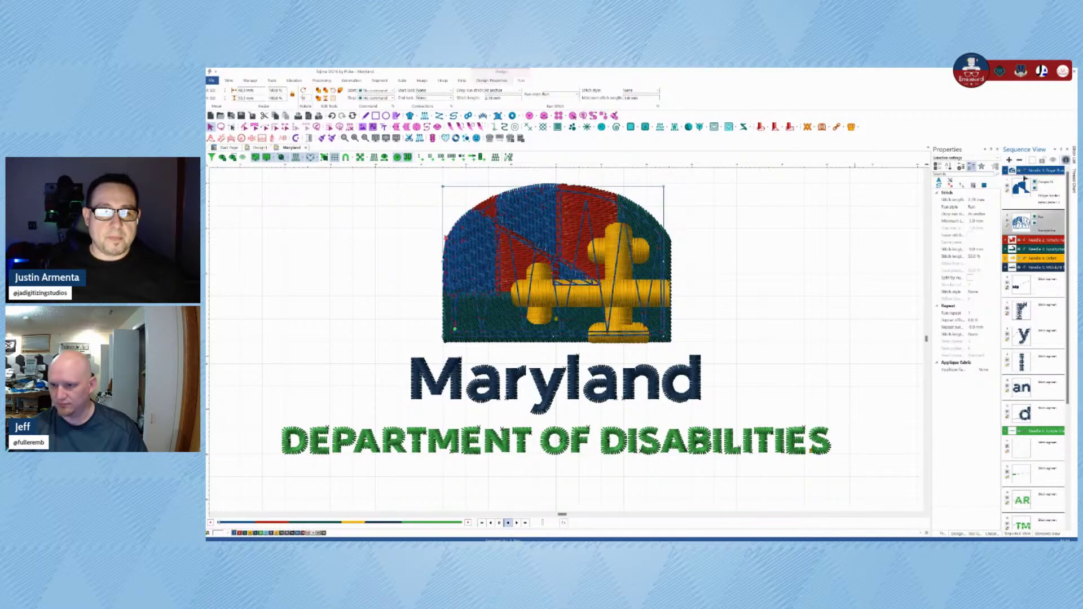
drag(1025, 178, 1024, 176)
click(793, 265)
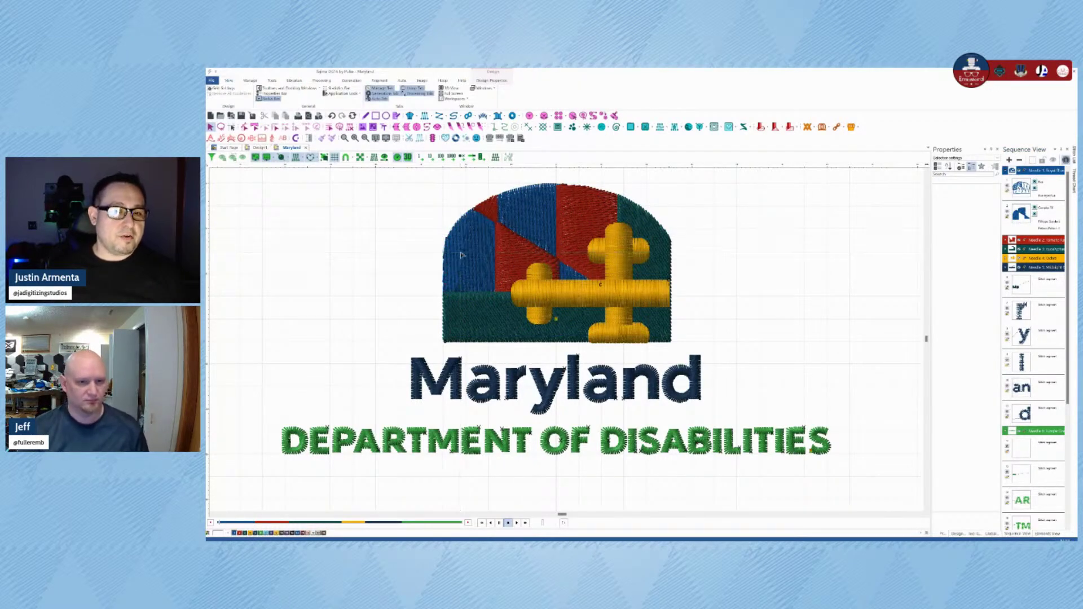
Step: Select the new blue complex fill and assign it an end lock stitch type
scroll(461, 256, down, 1)
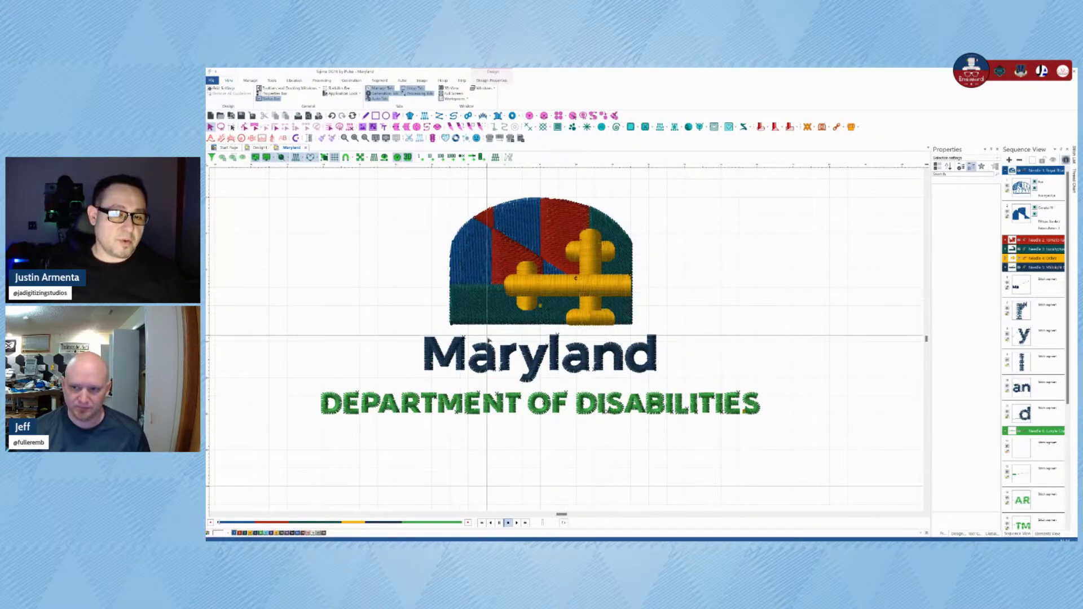
scroll(489, 339, up, 1)
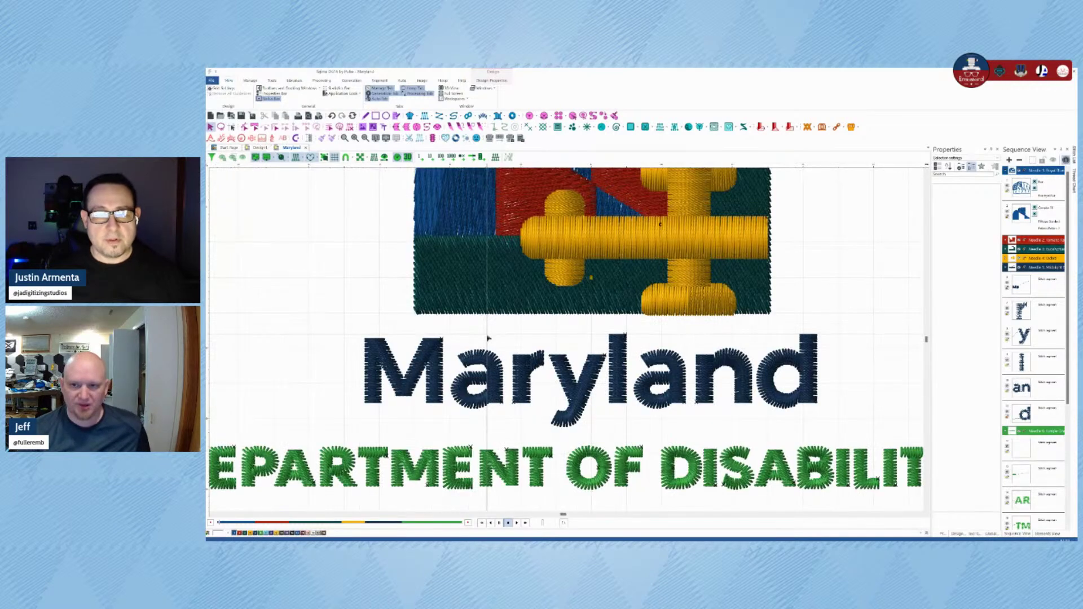
scroll(491, 333, down, 1)
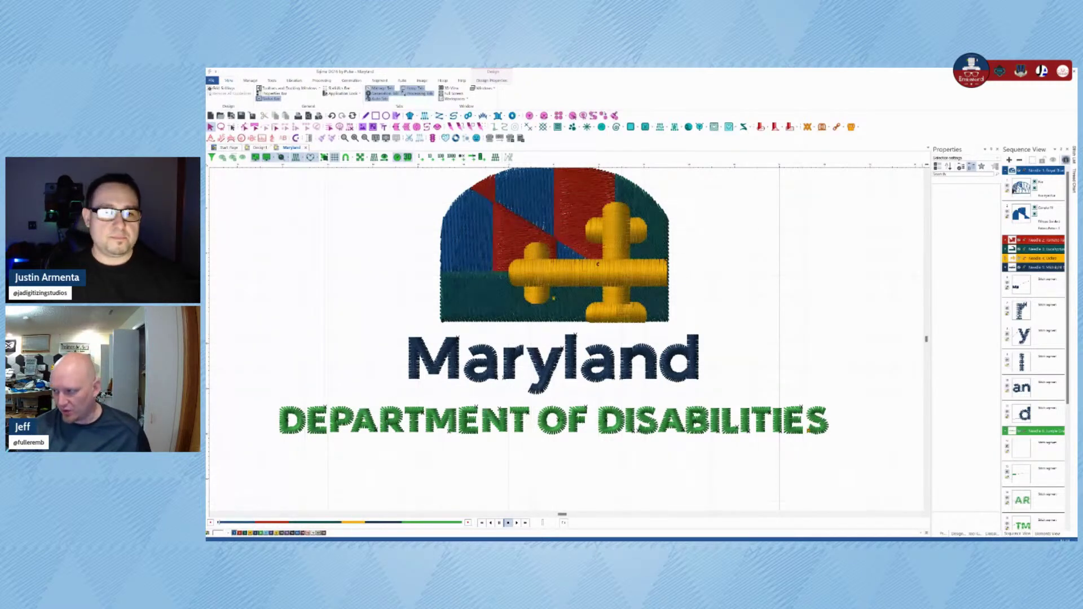
click(1016, 220)
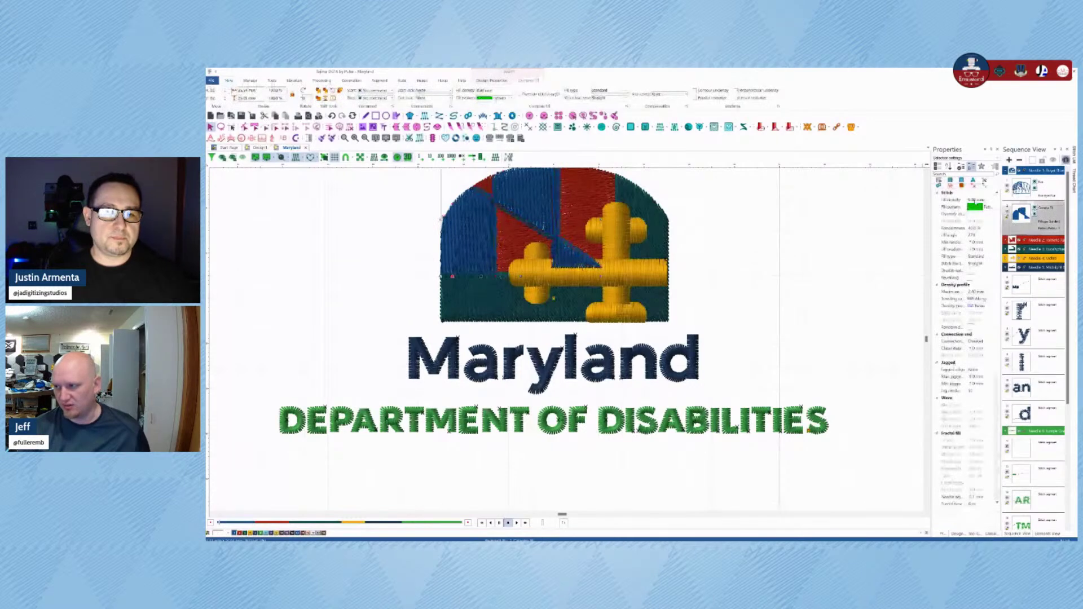
click(975, 200)
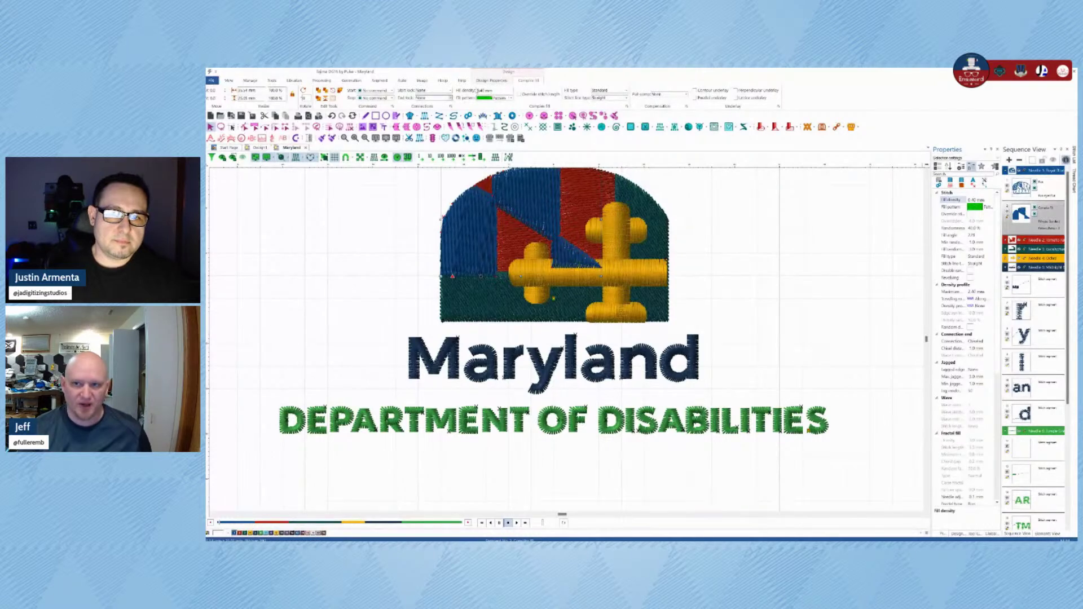
click(450, 98)
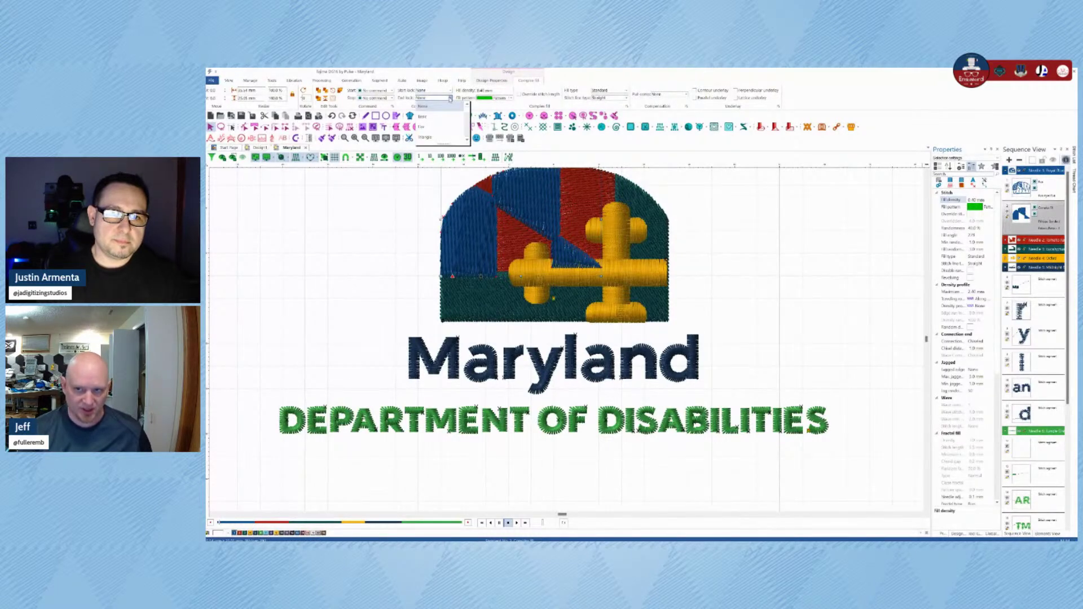
click(439, 127)
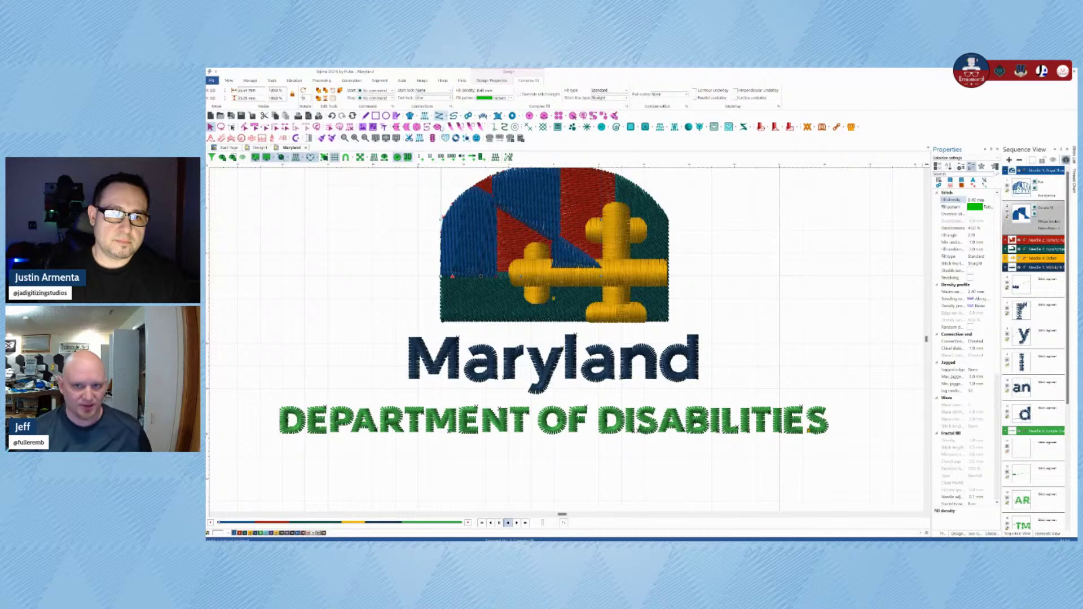
Step: Assign a trim command to the end of the blue complex fill, turn on its contour underlay, and check the stitches without 3D rendering
click(392, 98)
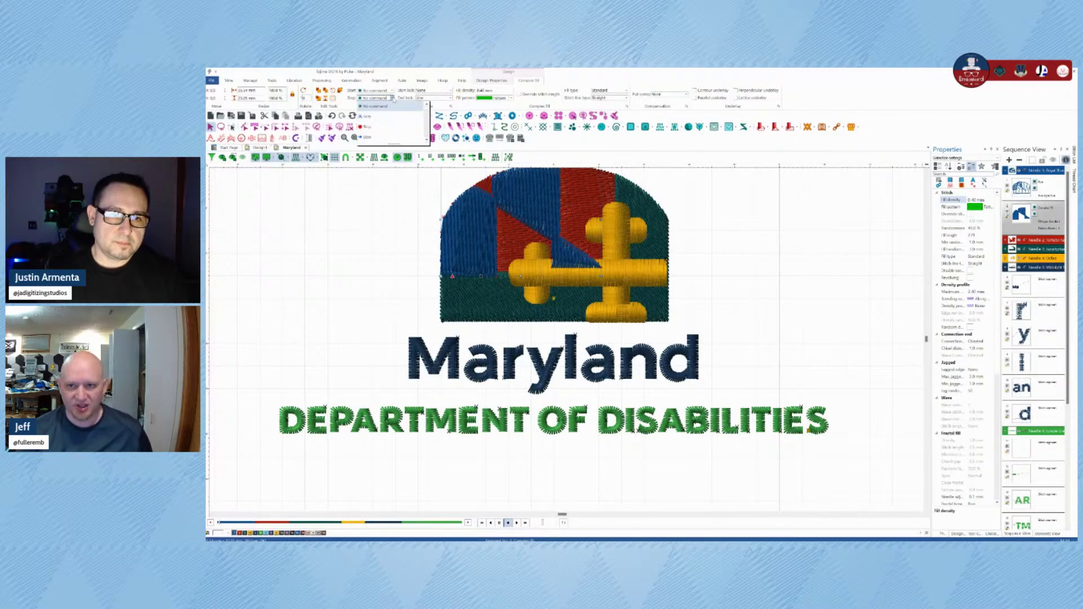
click(393, 117)
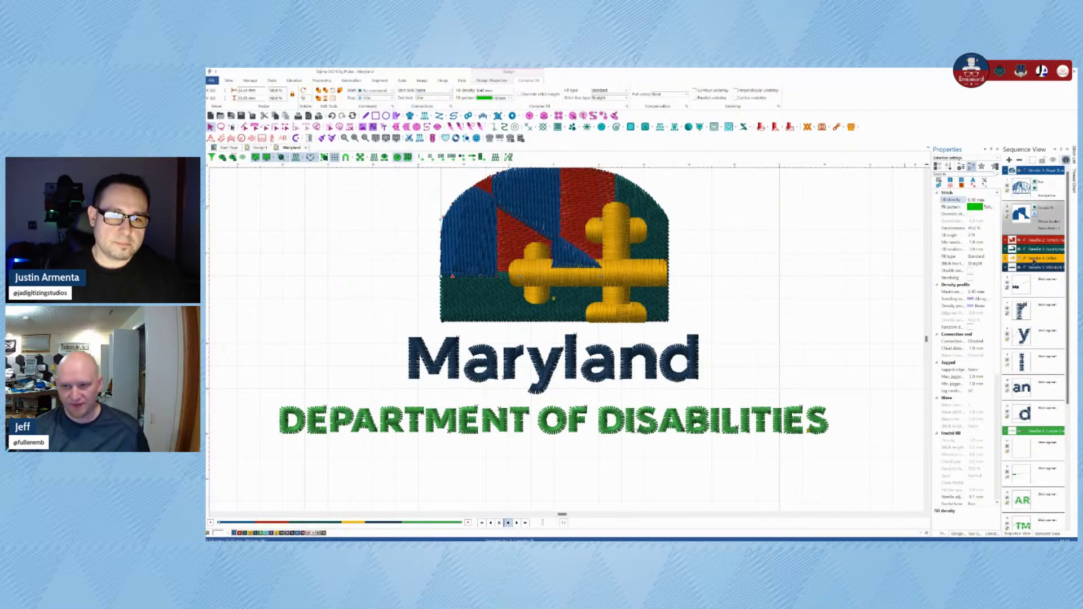
click(1022, 191)
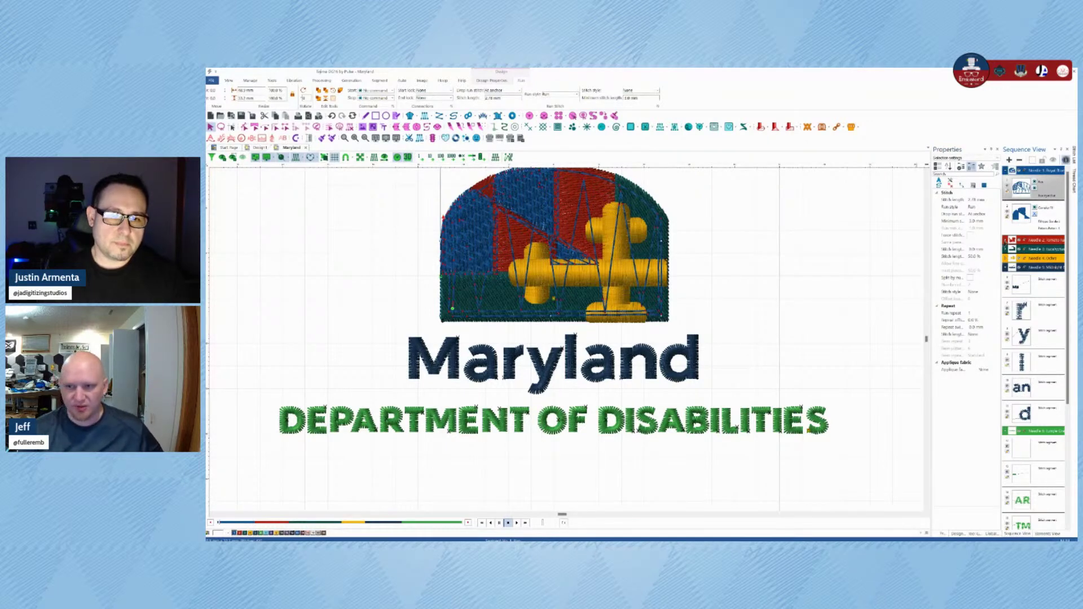
key(Tab)
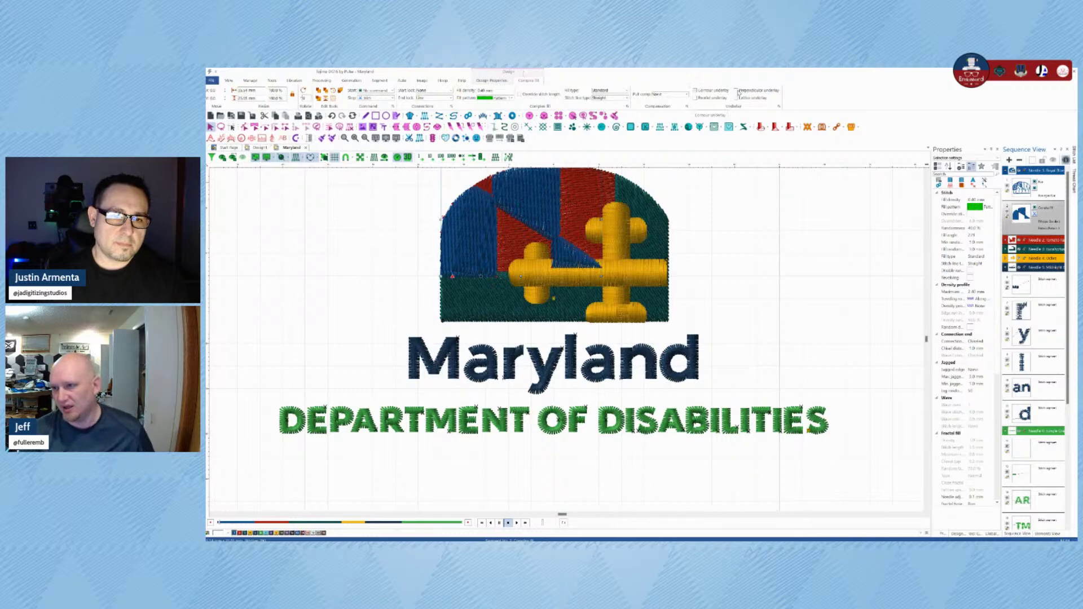
click(696, 91)
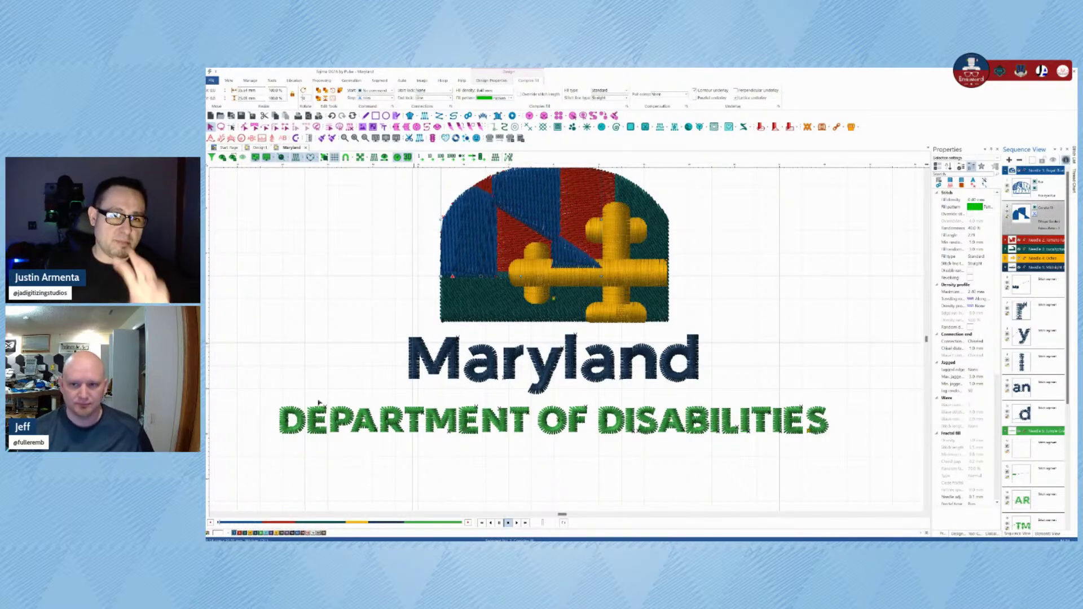
click(409, 159)
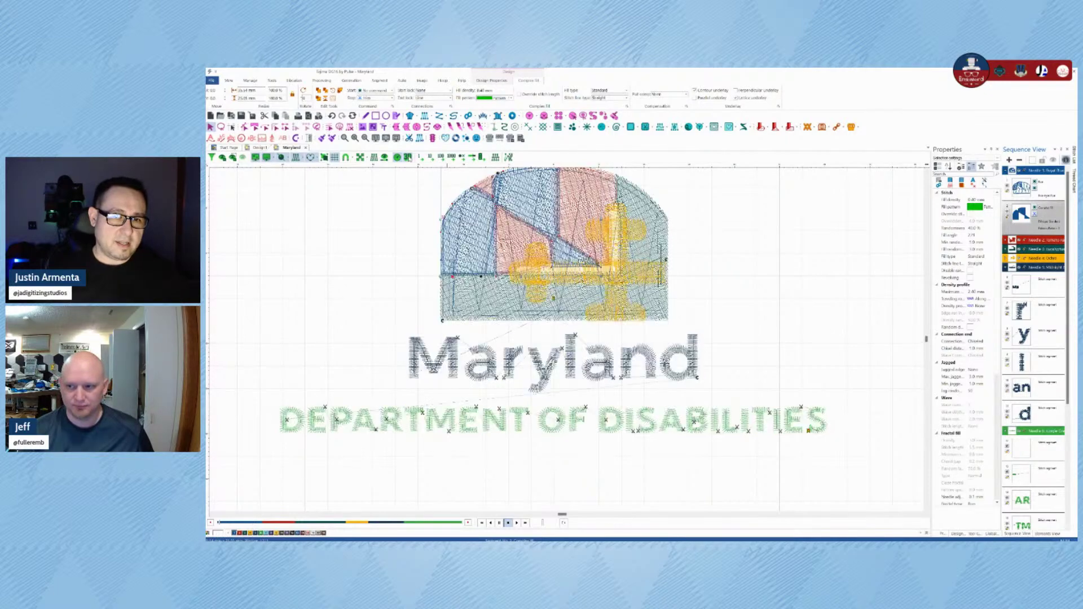
click(409, 158)
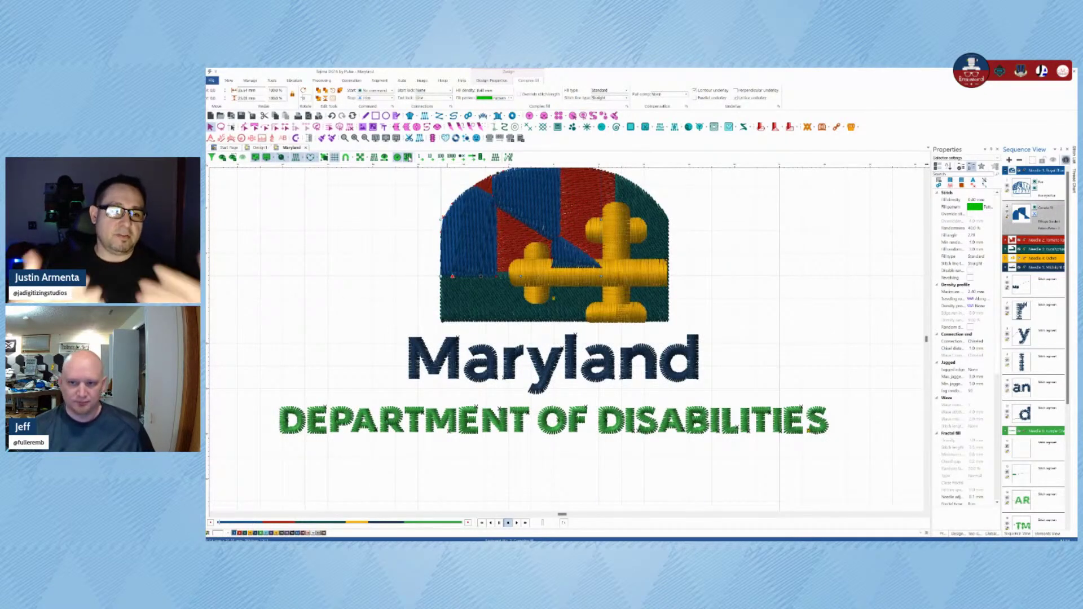
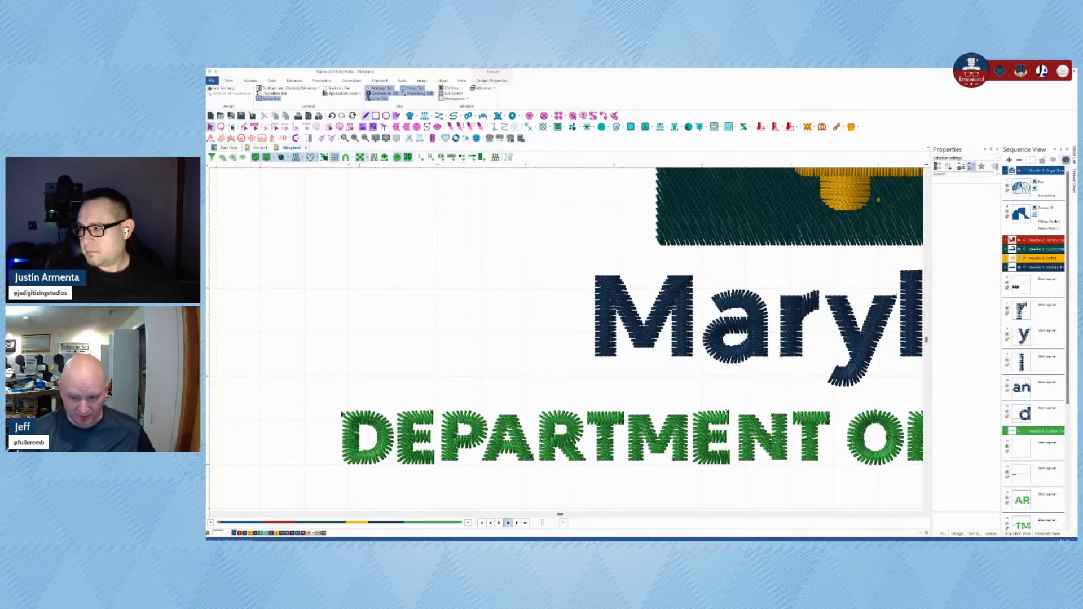
Step: Draw a straight horizontal artwork guide line along the bottom edge of the DEPARTMENT lettering and clear the selection
click(366, 116)
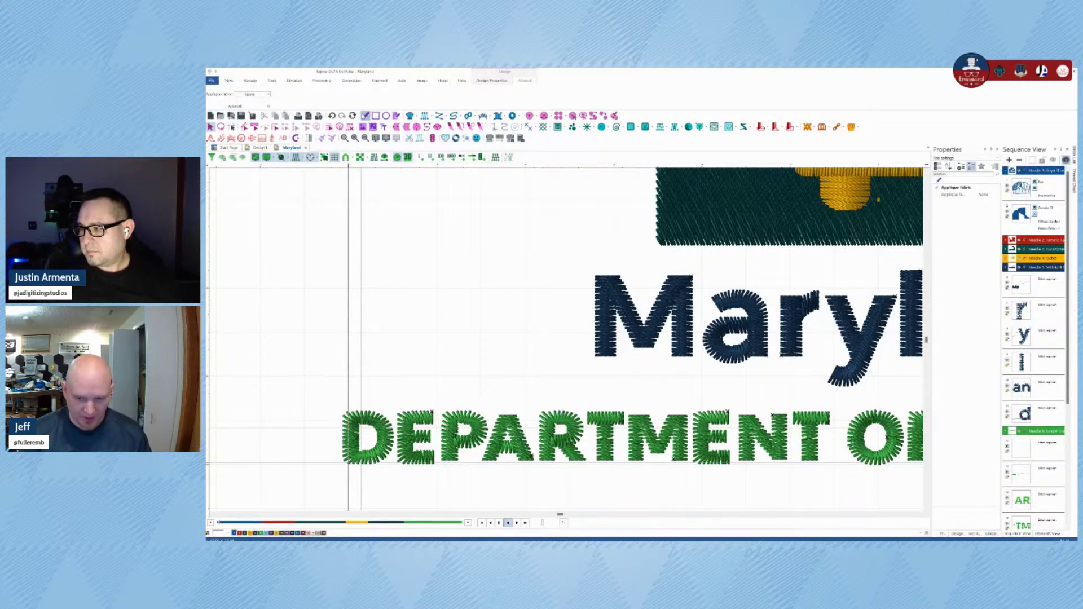
click(343, 463)
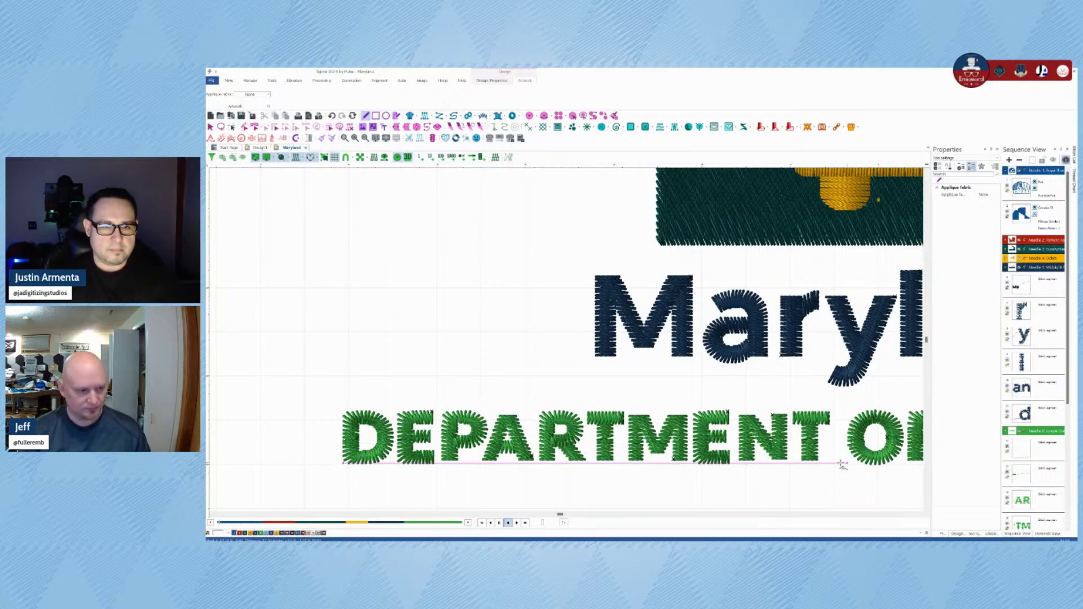
key(Return)
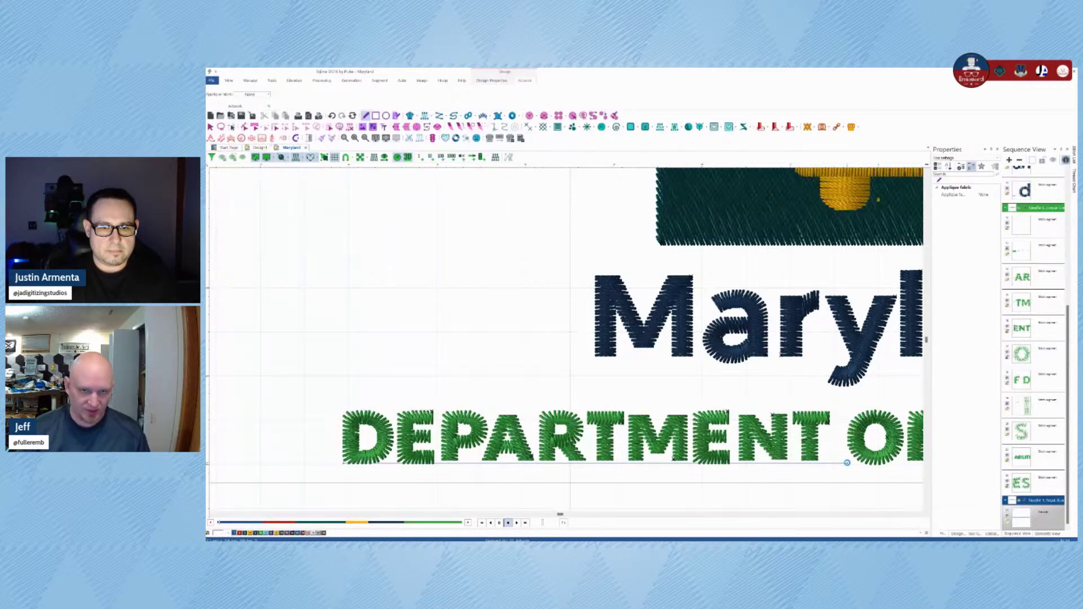
scroll(405, 468, up, 2)
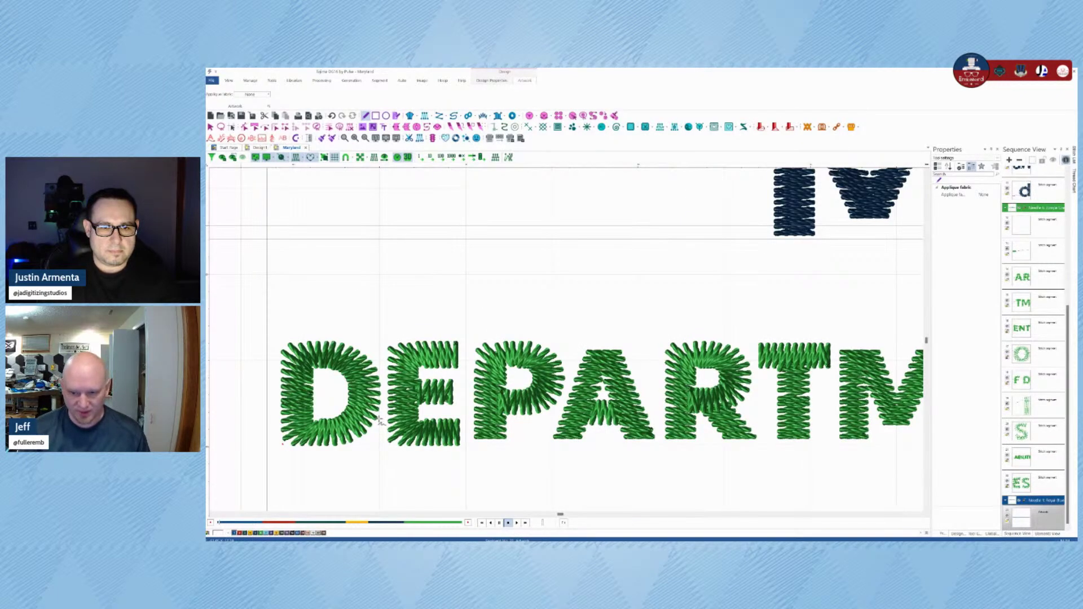
click(211, 127)
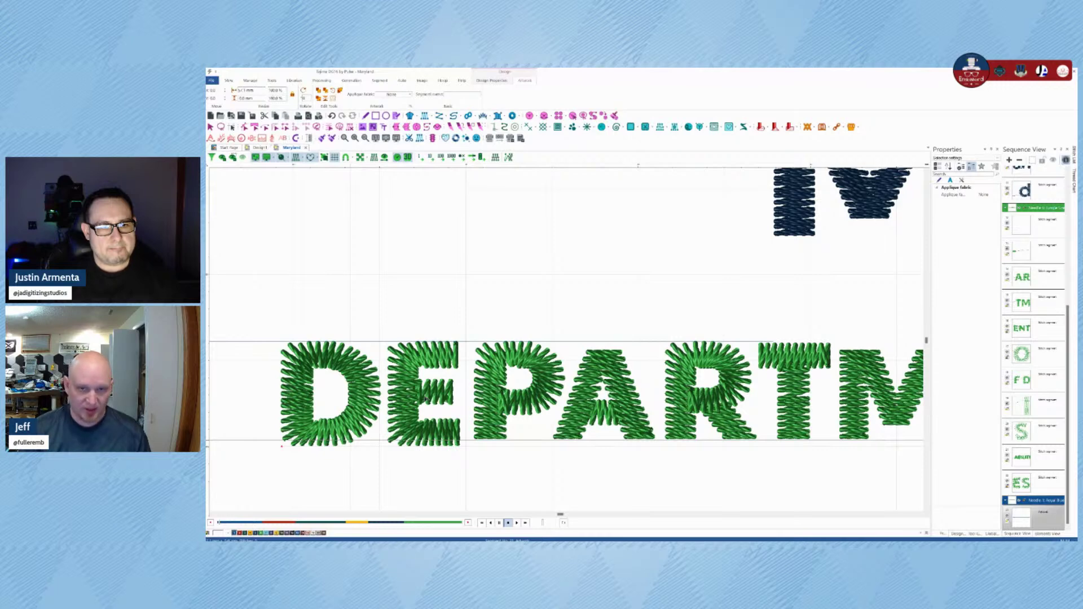
key(Escape)
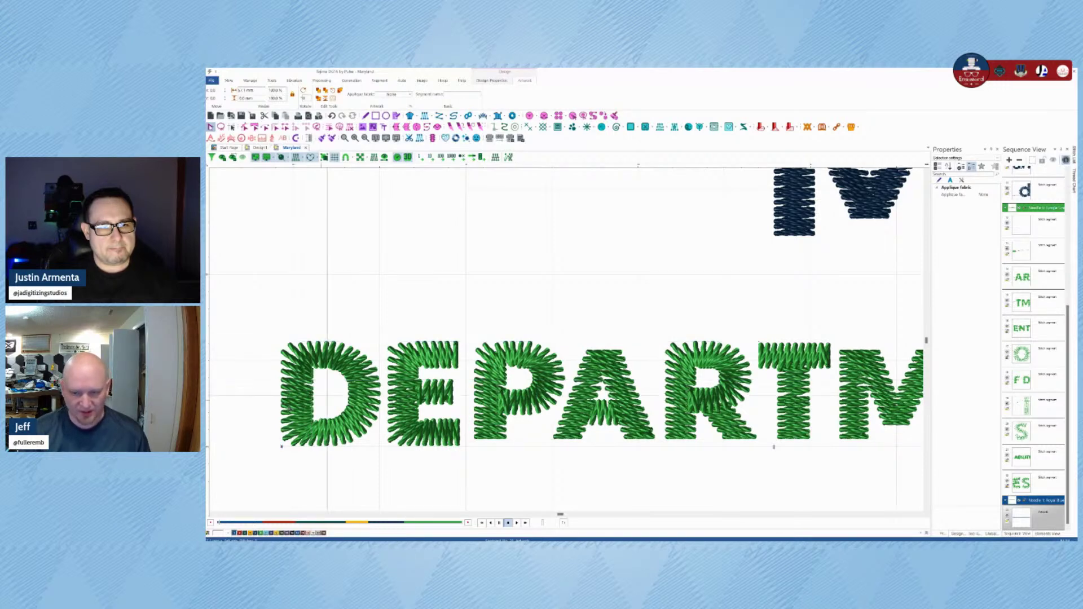
key(Escape)
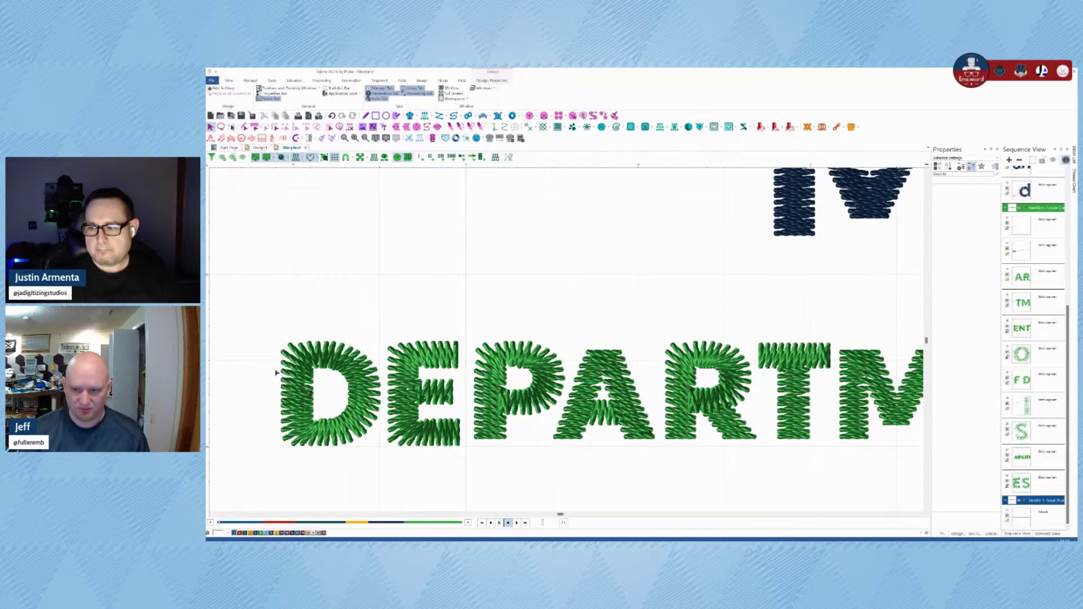
Step: Select the stitch segment containing the letters D, E and P of DEPARTMENT and convert it into editable outline segments
click(349, 402)
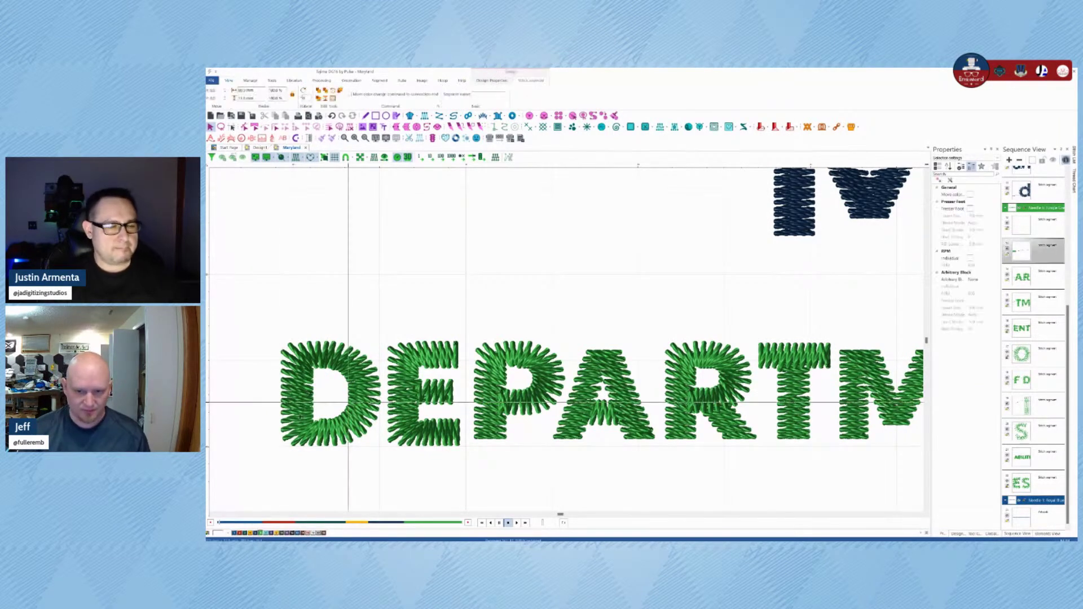
click(349, 402)
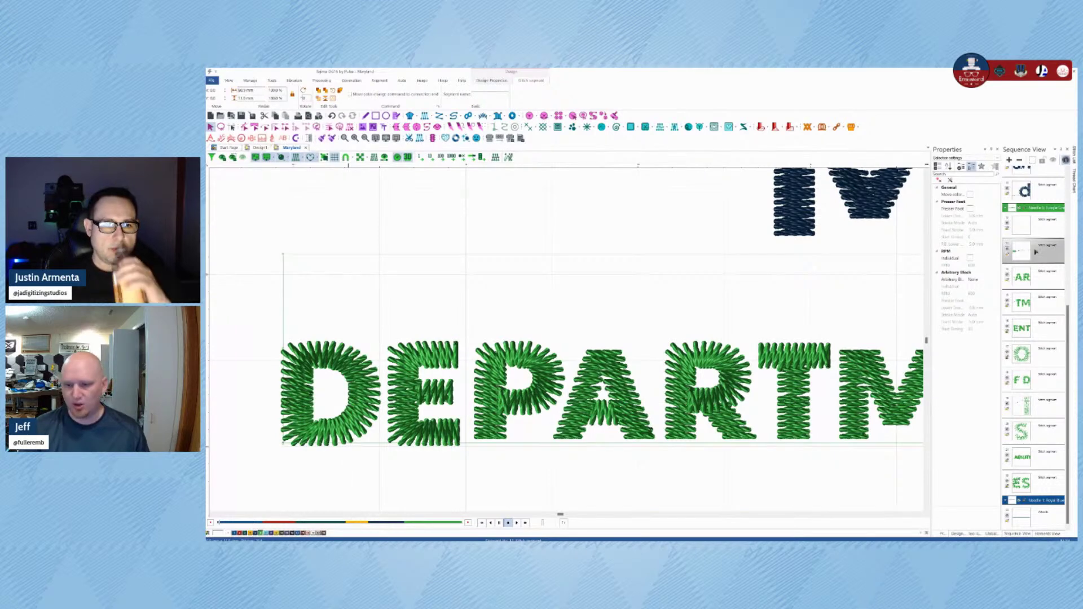
scroll(592, 383, down, 2)
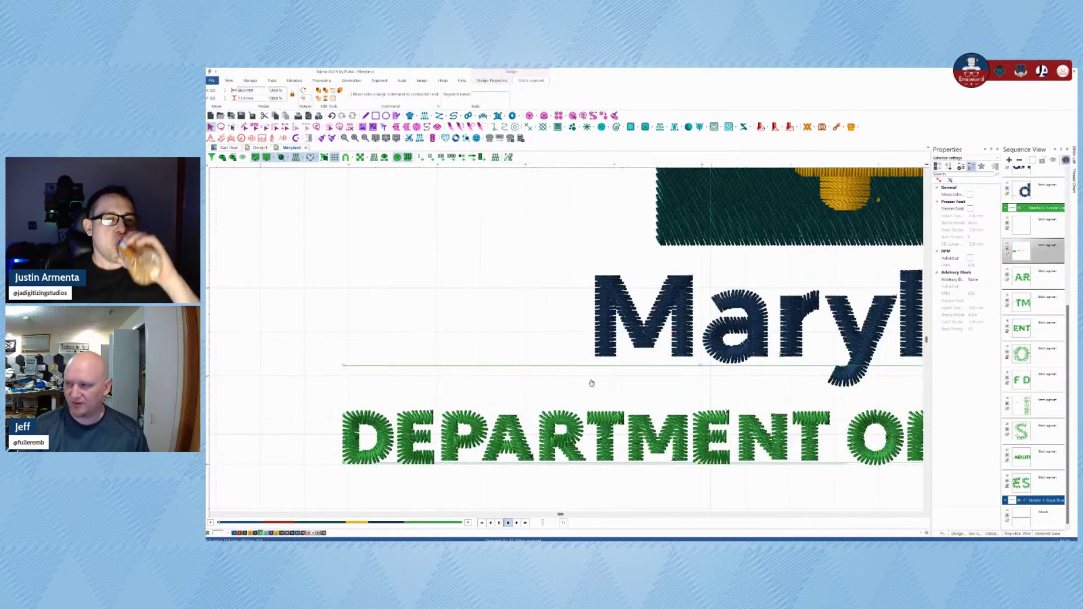
scroll(591, 383, down, 1)
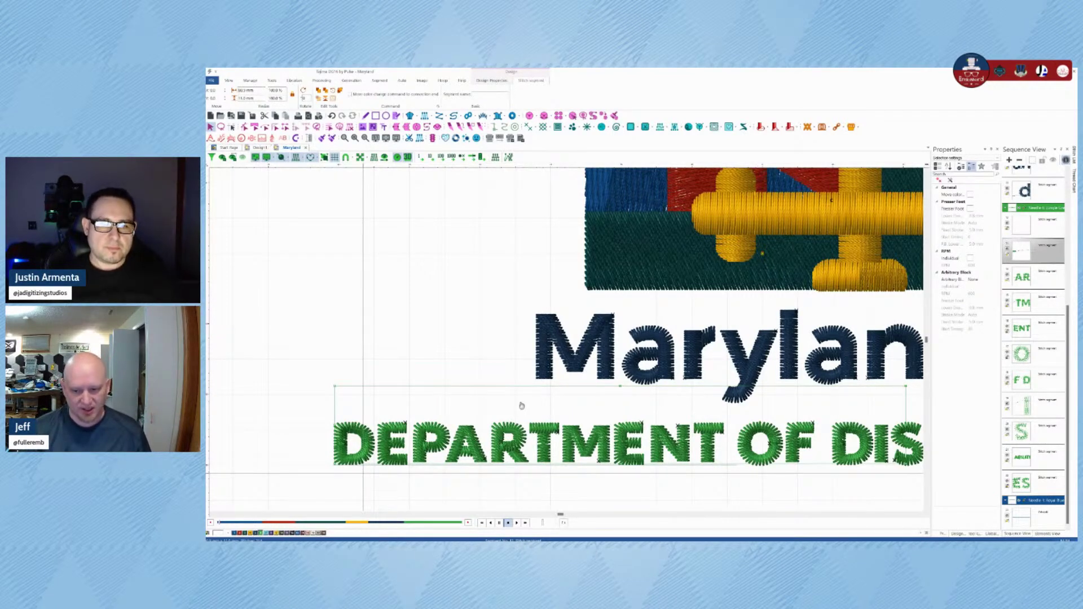
scroll(366, 468, up, 1)
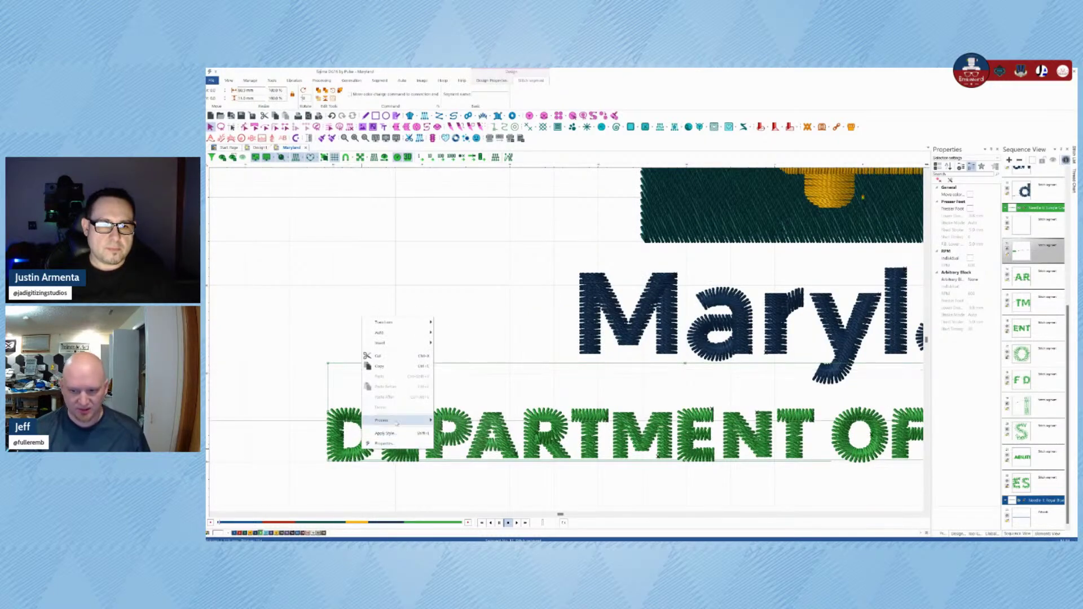
click(455, 449)
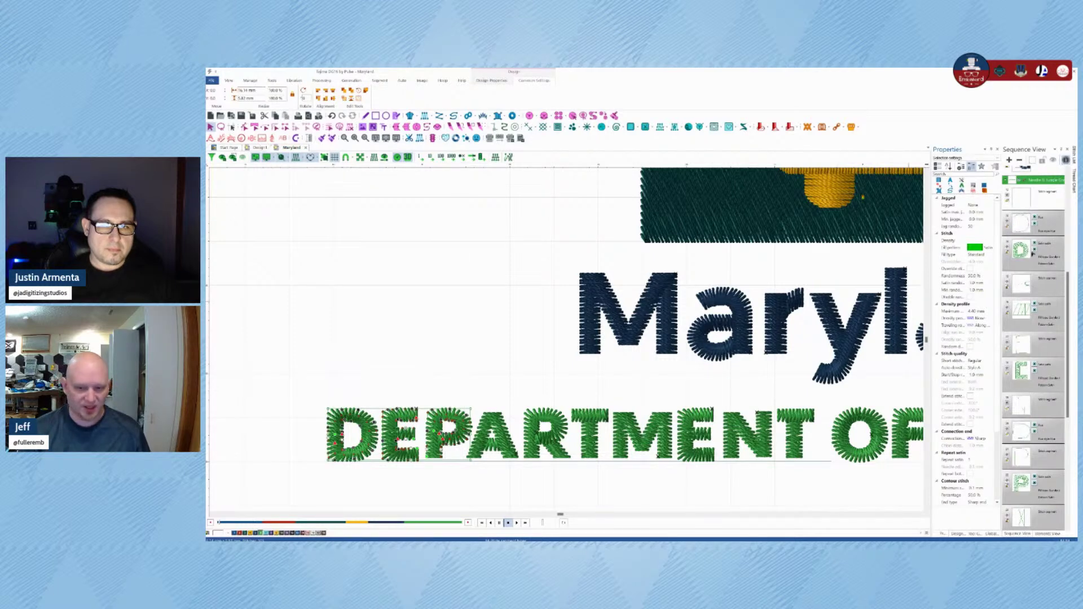
Step: Delete the separate run segment that sews before the letter D's satin path
click(1024, 232)
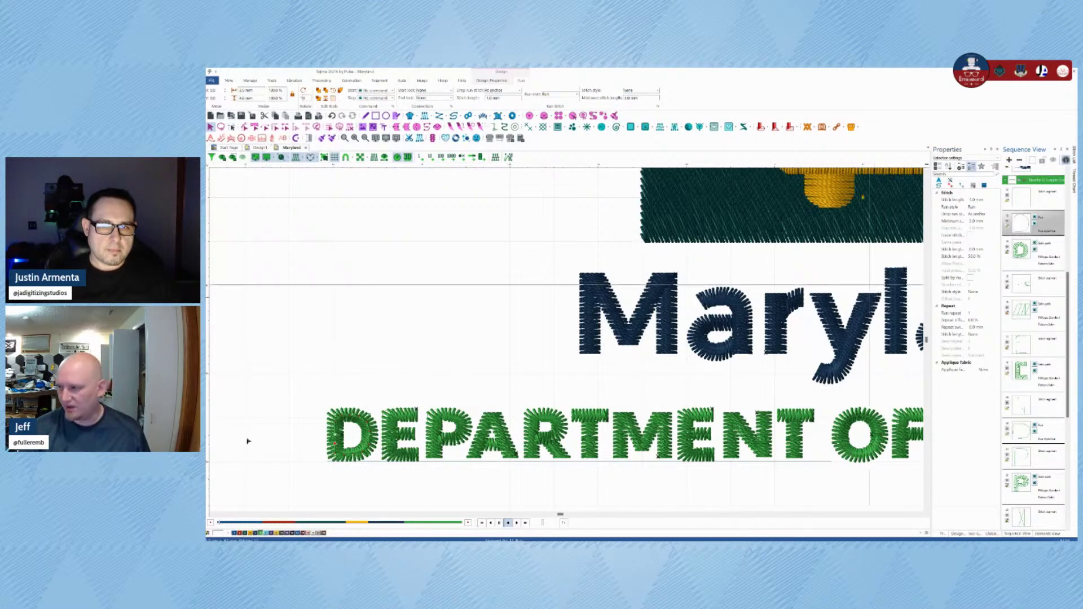
click(1021, 251)
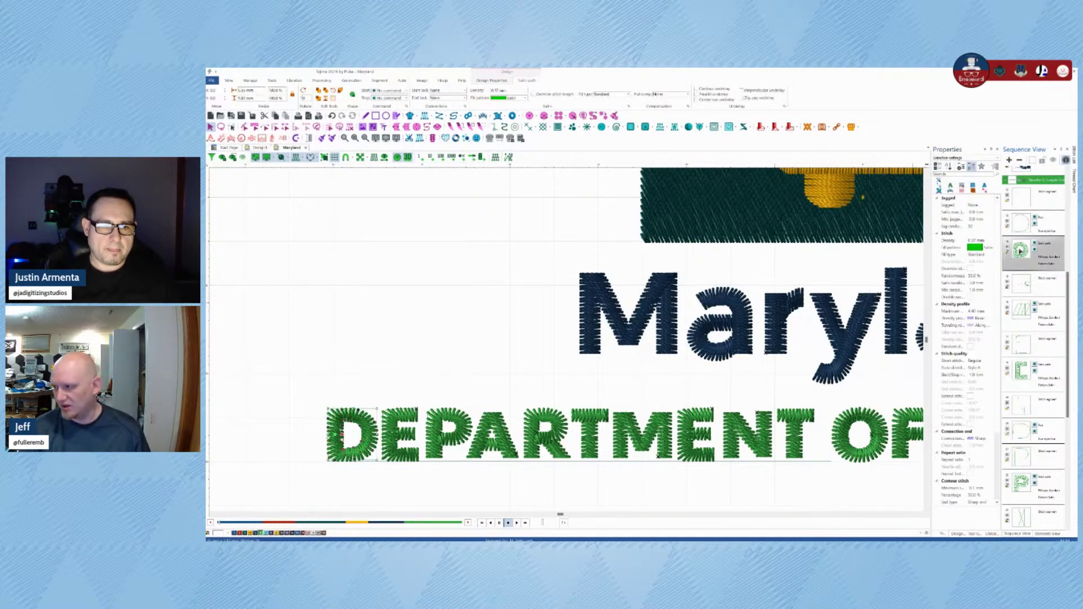
click(1020, 232)
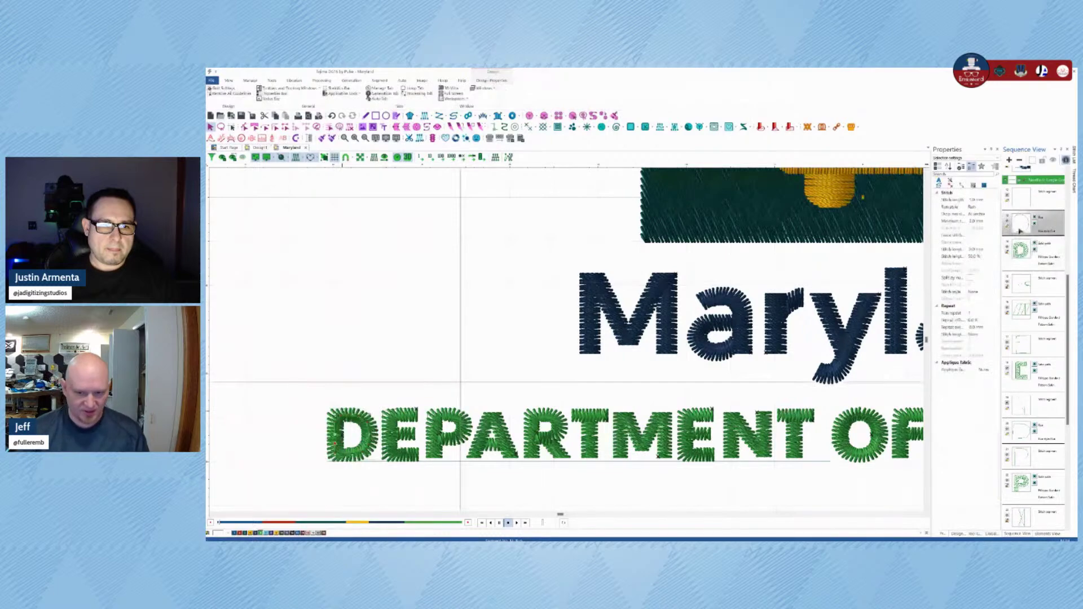
Step: Open the letter D's satin path for vertex editing and reshape its upper-left corner
scroll(309, 479, up, 3)
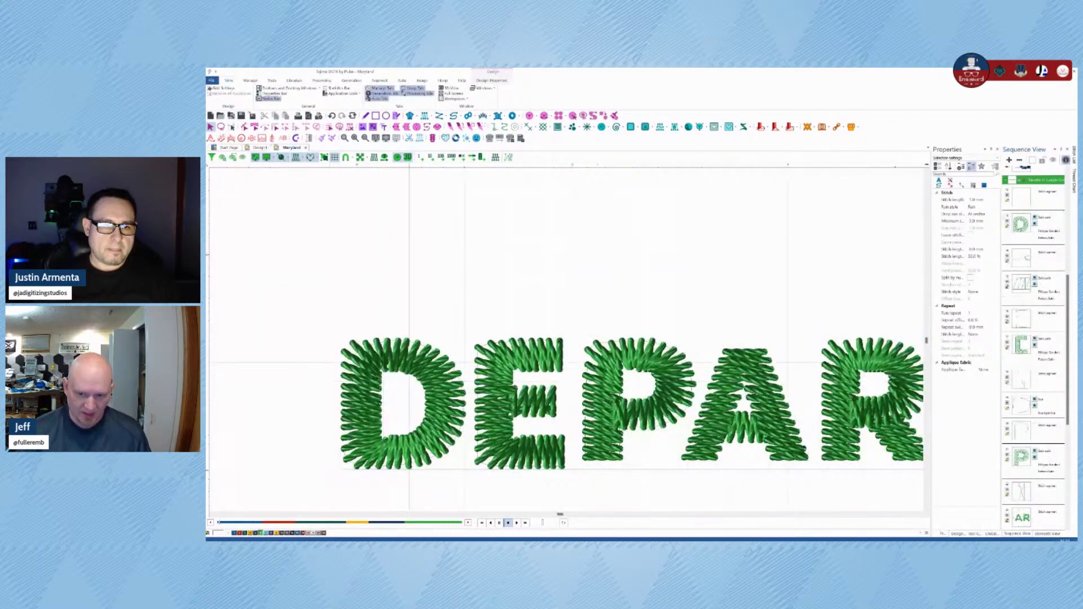
click(352, 405)
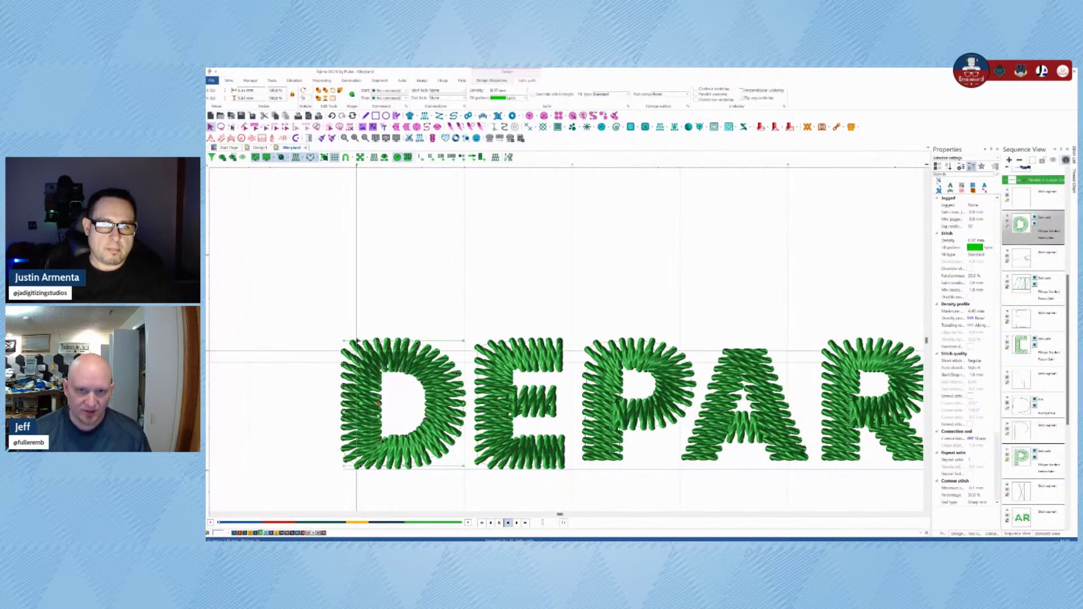
double_click(386, 389)
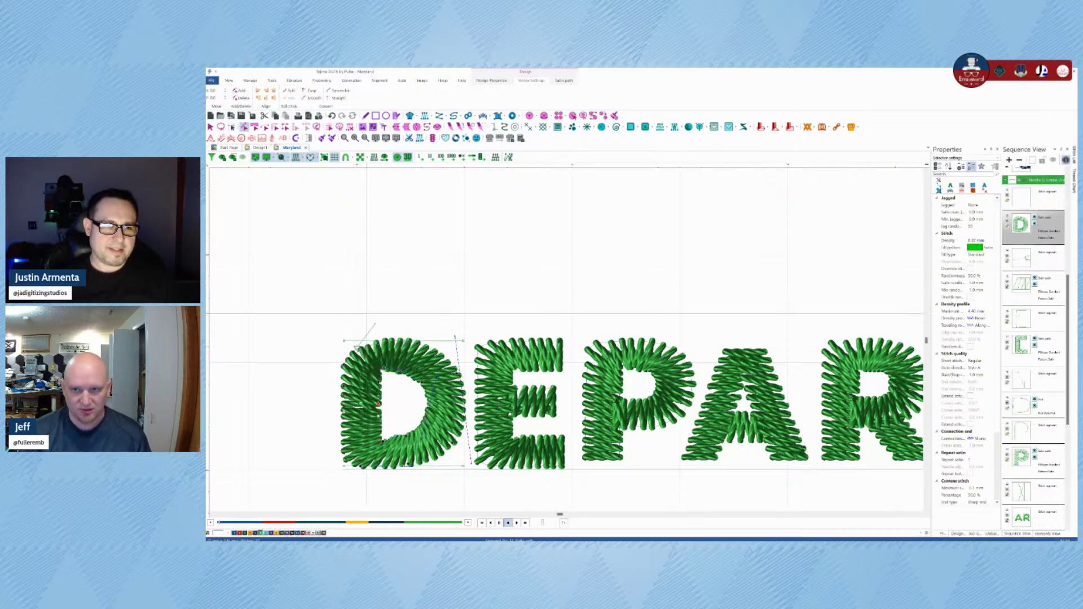
Step: Draw a straight horizontal artwork guide line along the top edge of the DEPARTMENT letters
click(368, 117)
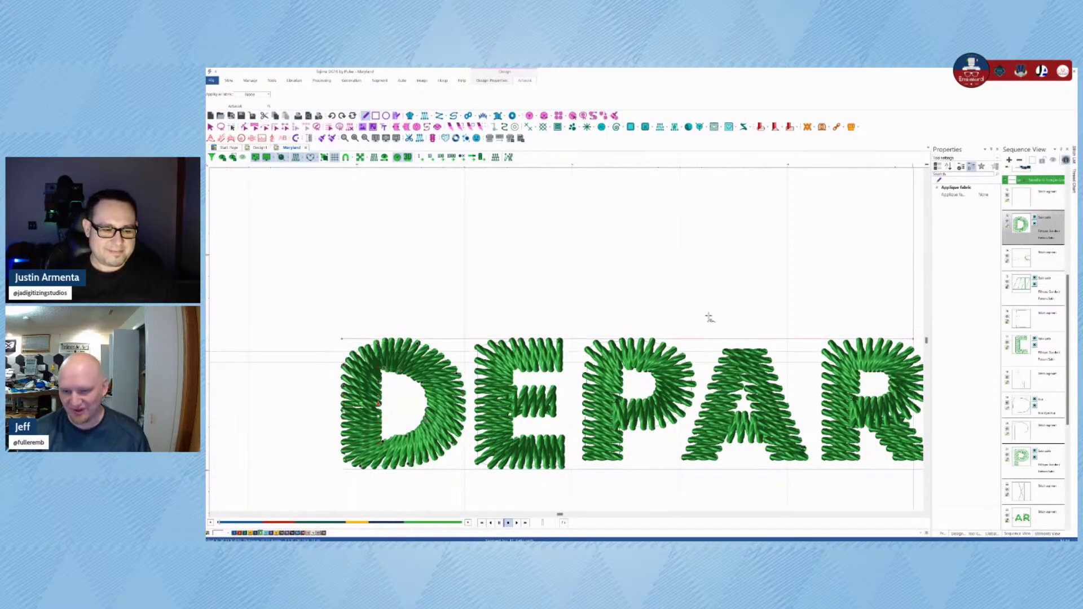
click(875, 340)
key(Return)
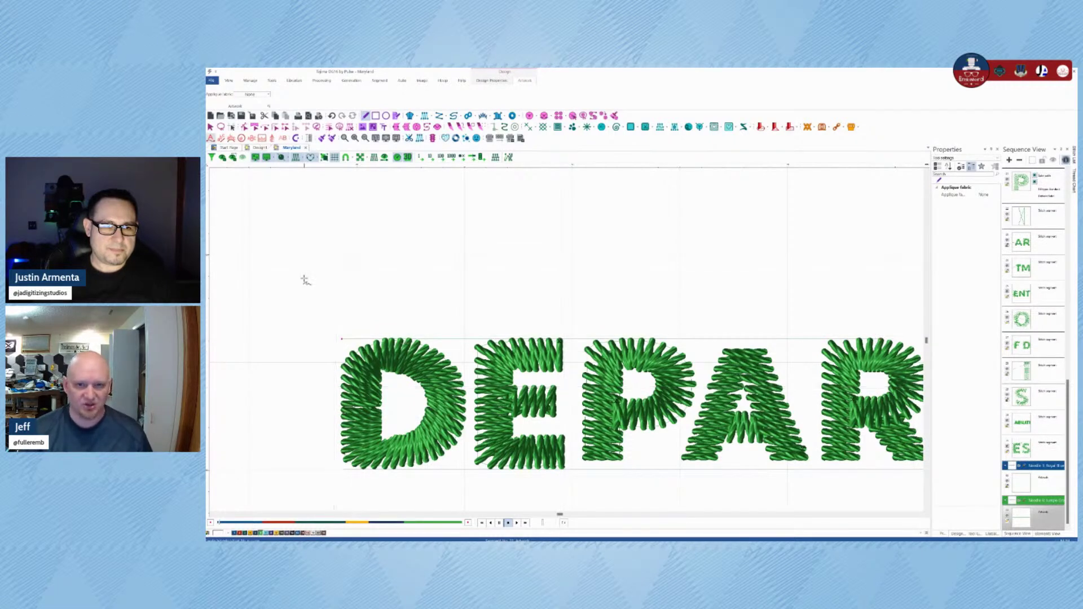
key(Escape)
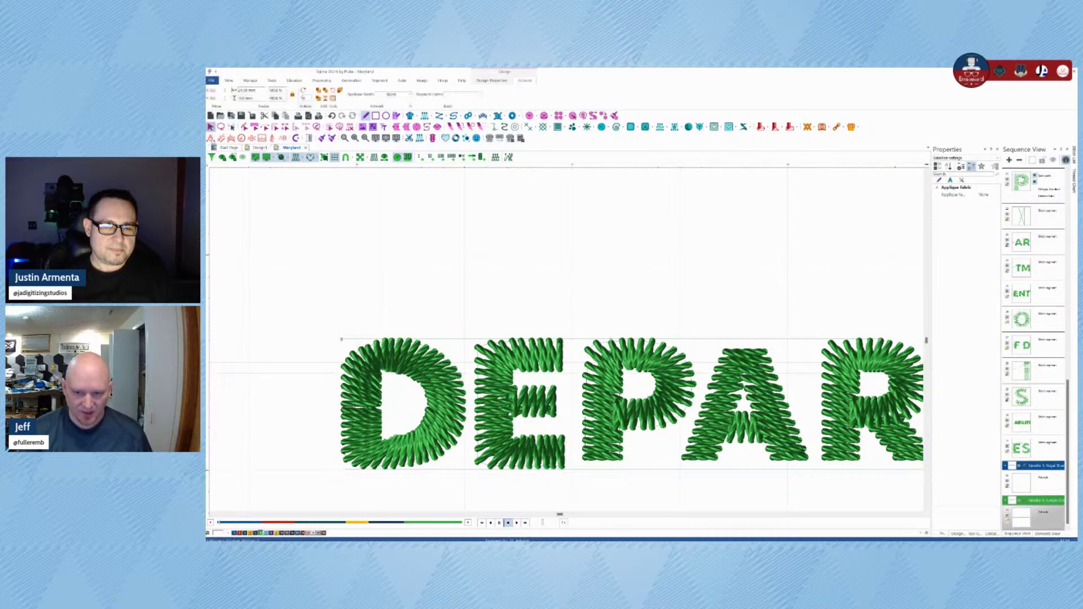
Step: Delete the extra vertex on the letter D's upper-left curve and reshape that corner into a square one aligned with the top guide line
click(397, 368)
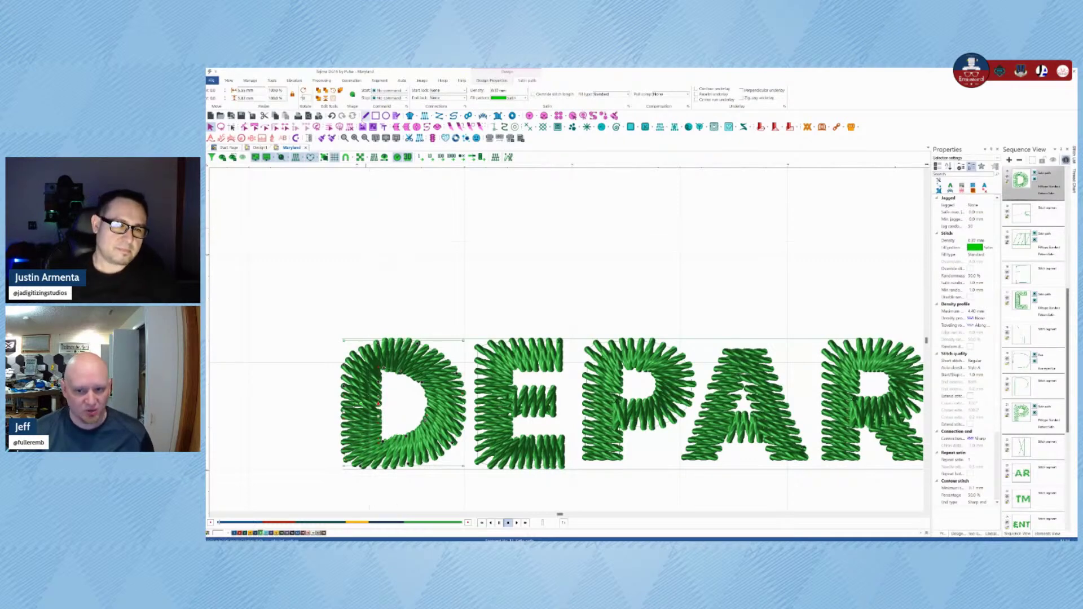
click(244, 127)
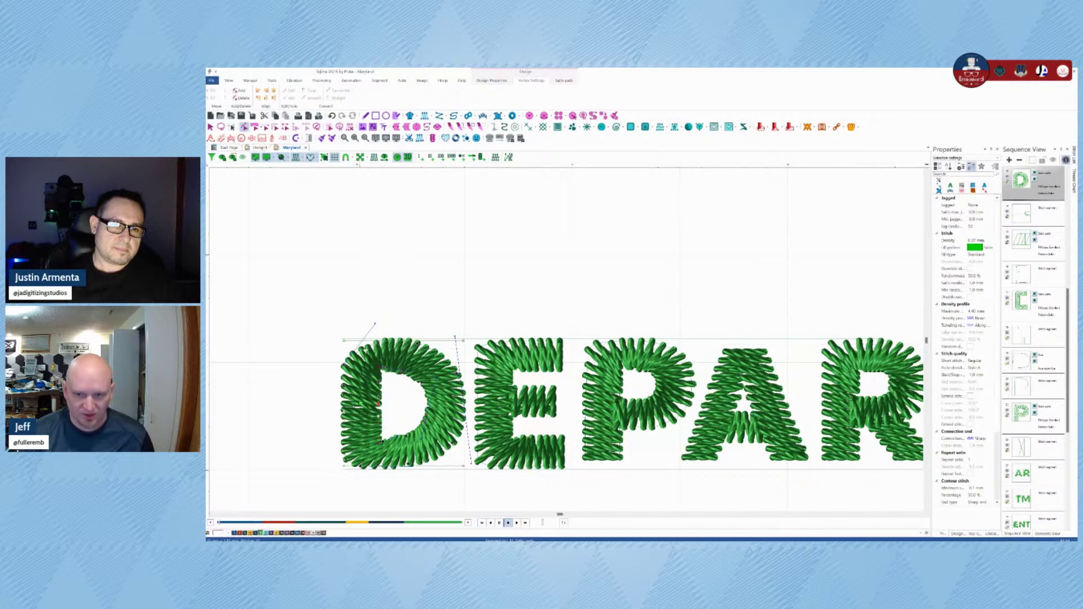
right_click(378, 359)
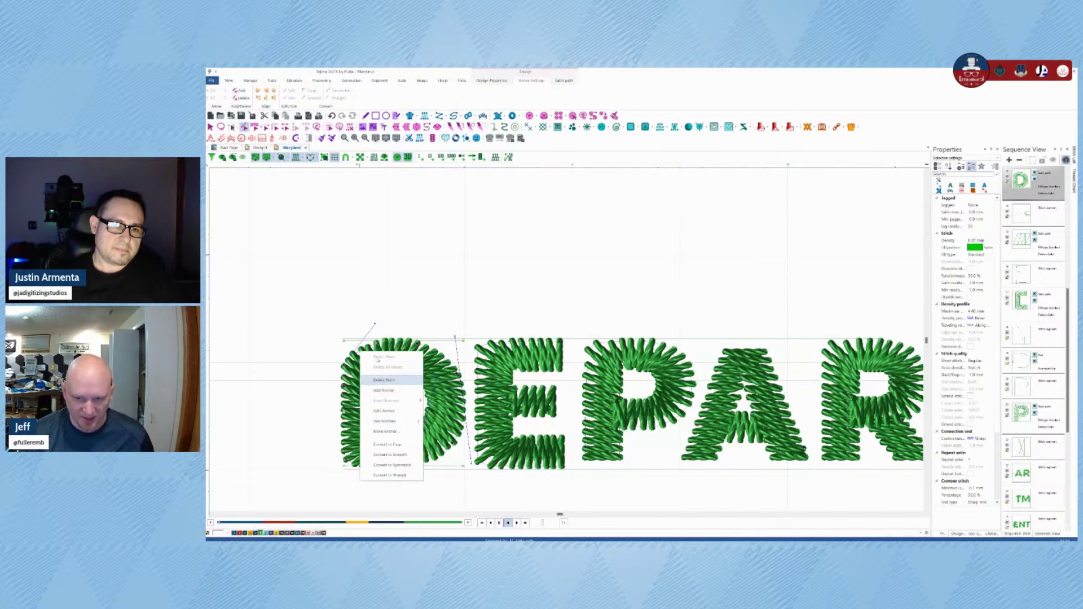
click(384, 380)
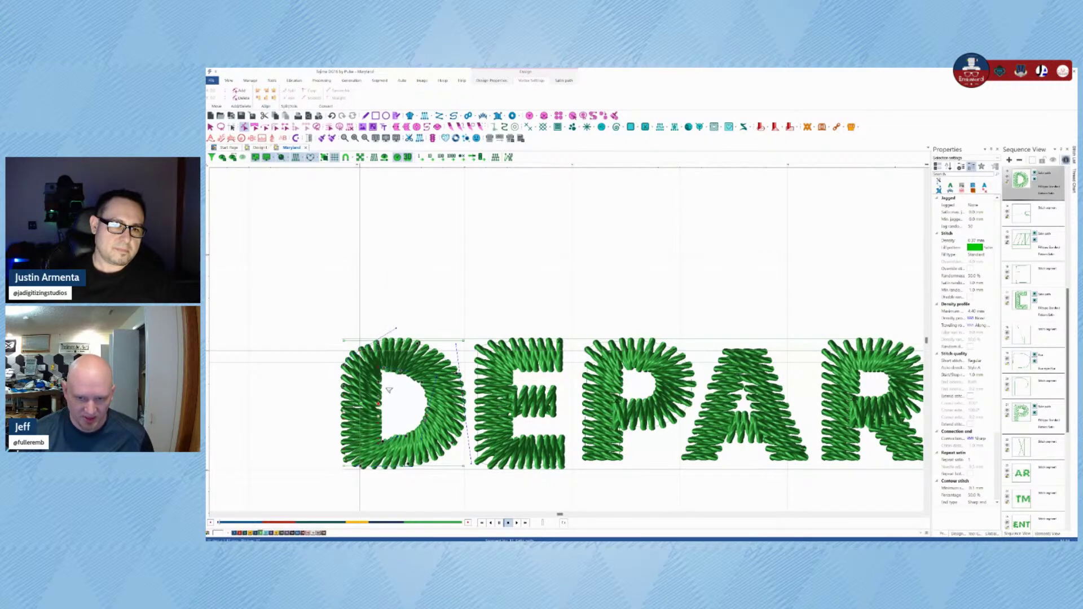
click(344, 342)
drag(352, 346, 384, 321)
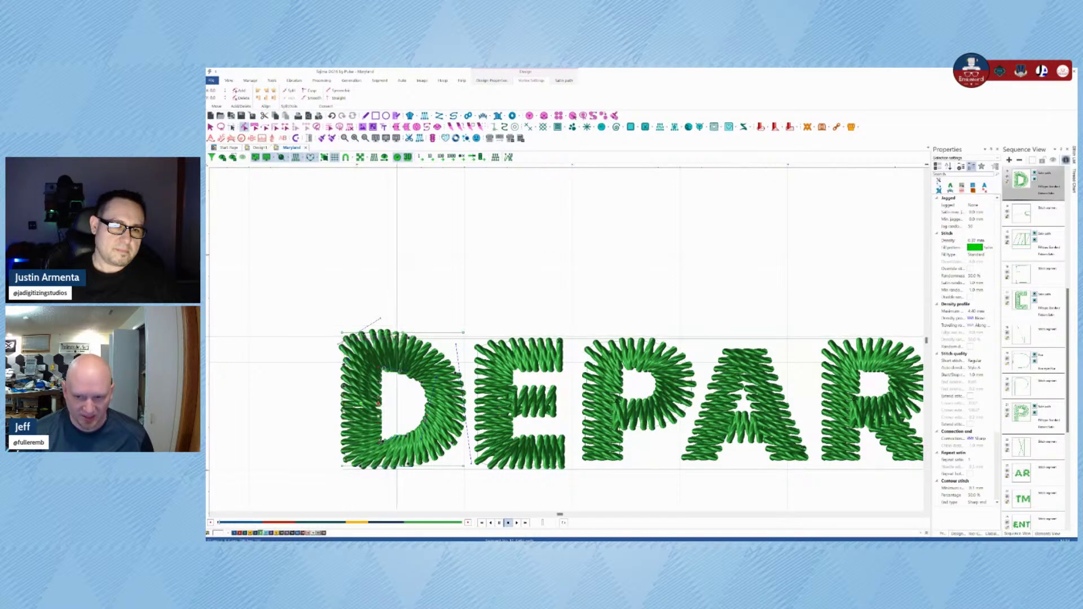
drag(381, 319, 398, 336)
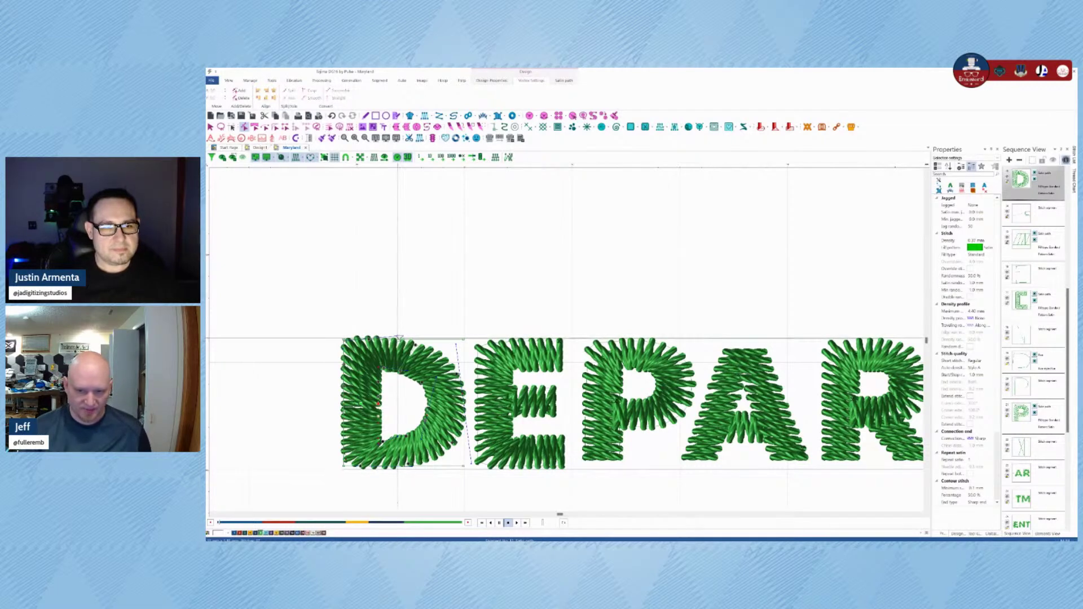
click(384, 339)
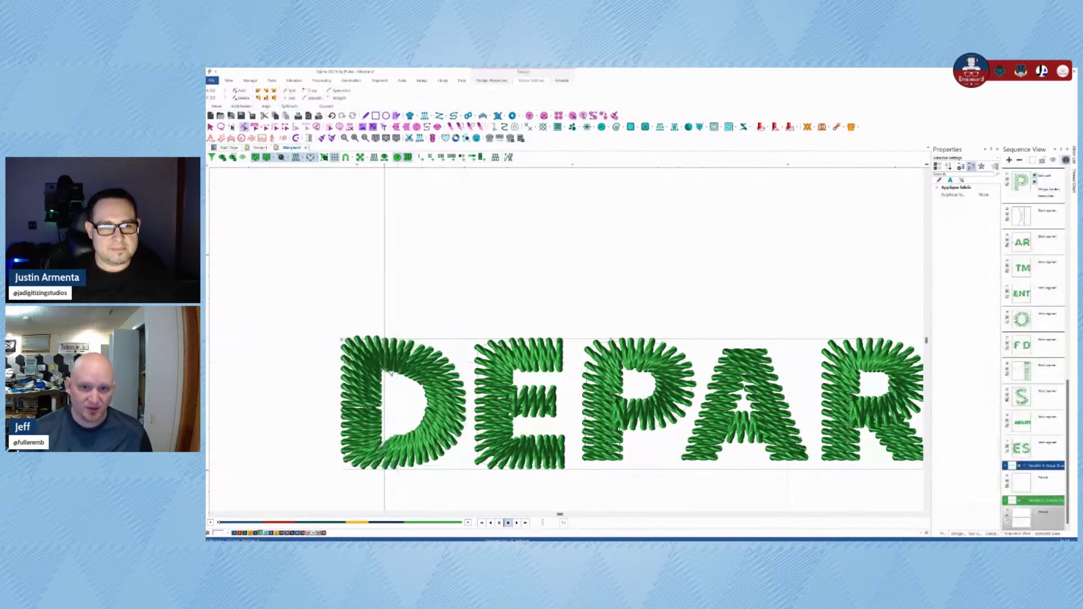
click(212, 128)
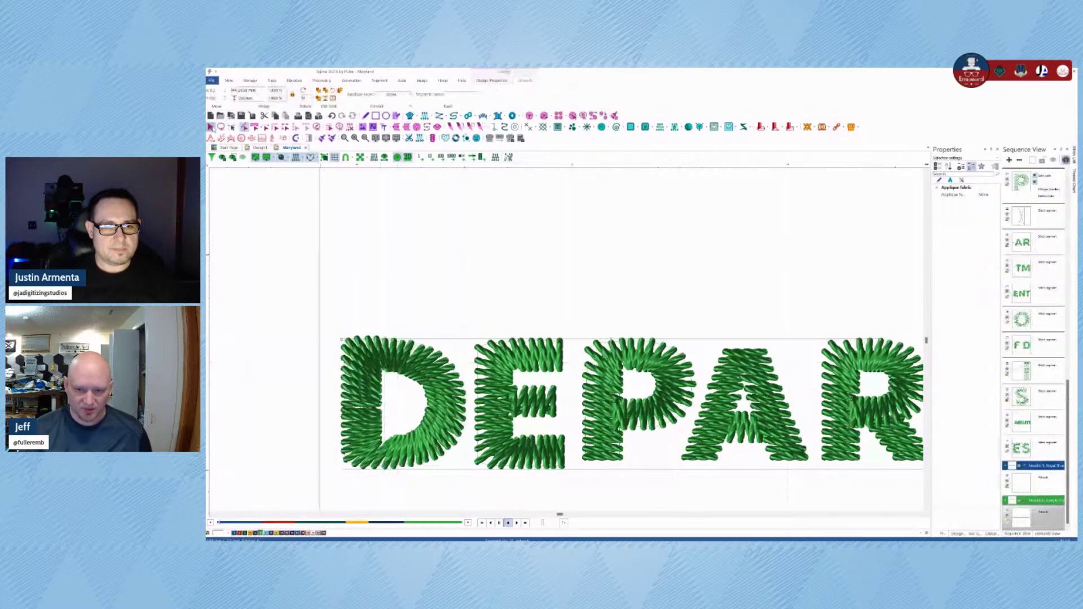
click(390, 403)
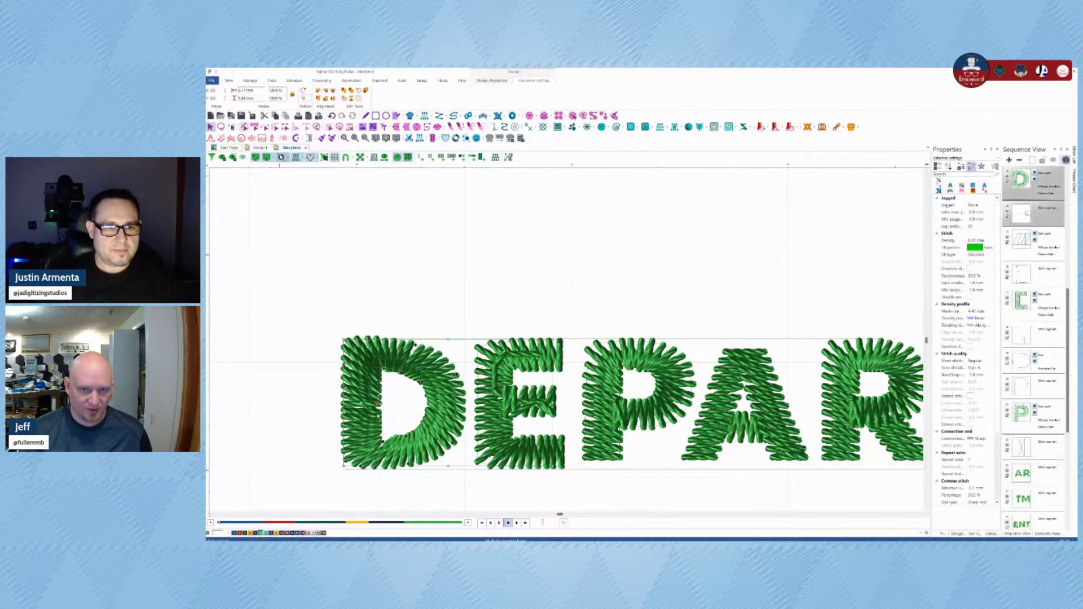
click(245, 128)
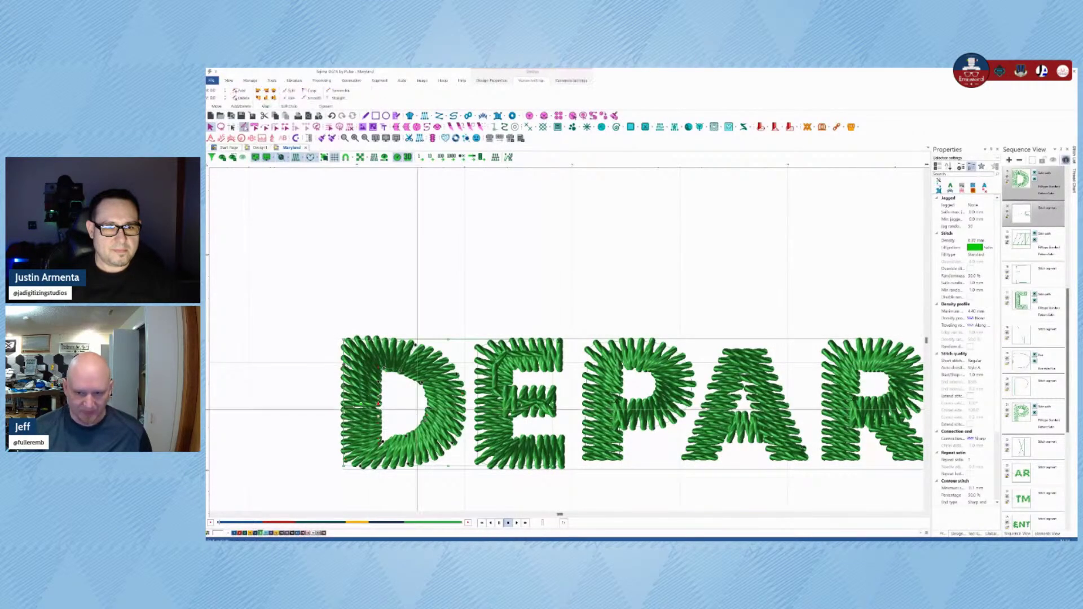
click(361, 403)
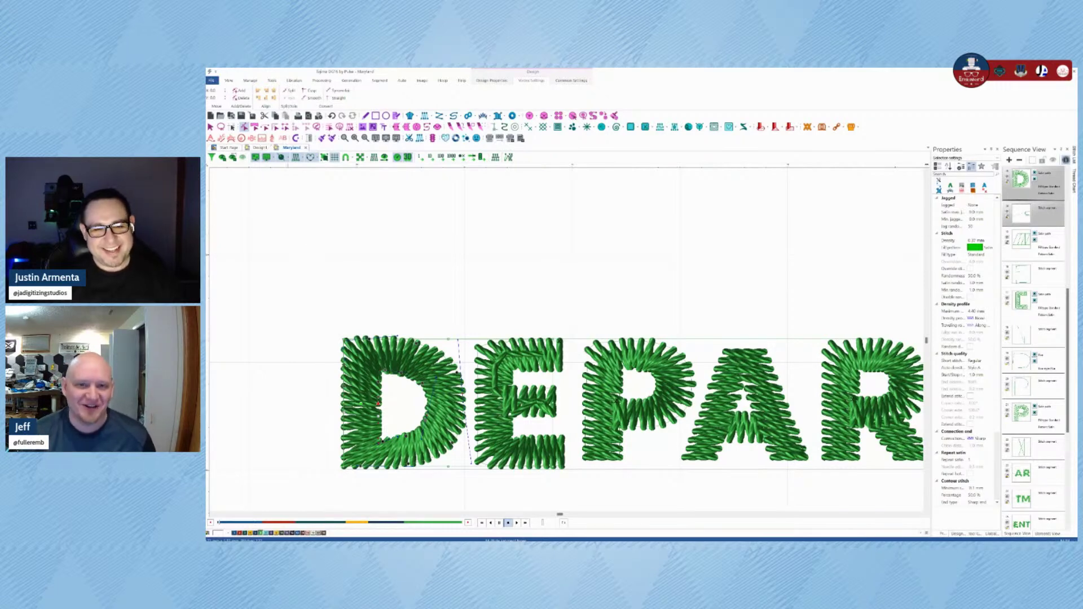
click(395, 356)
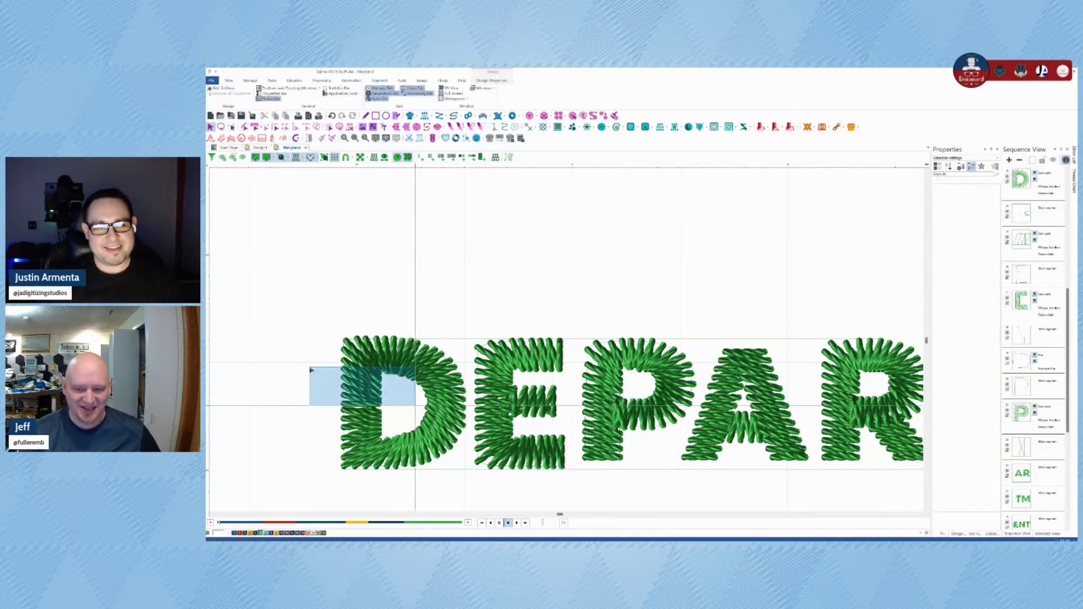
drag(311, 369, 312, 371)
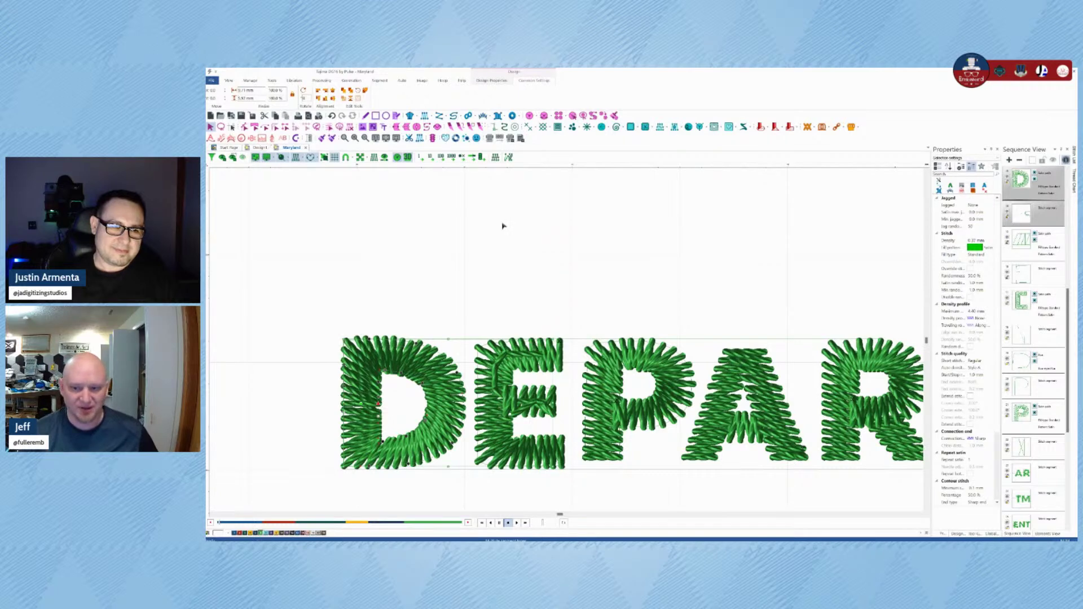
drag(301, 356, 375, 398)
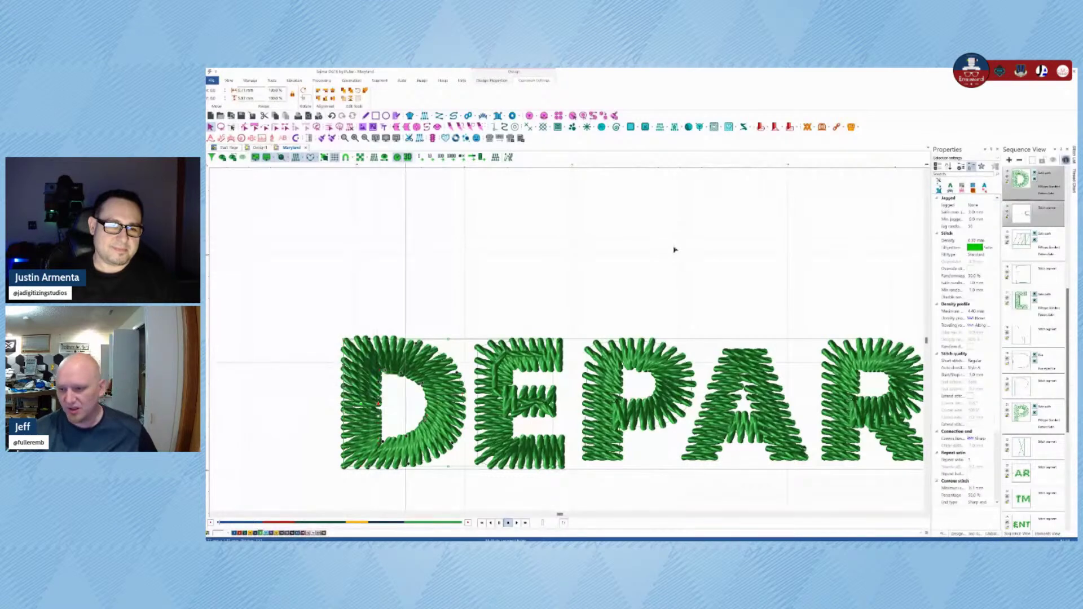
click(311, 396)
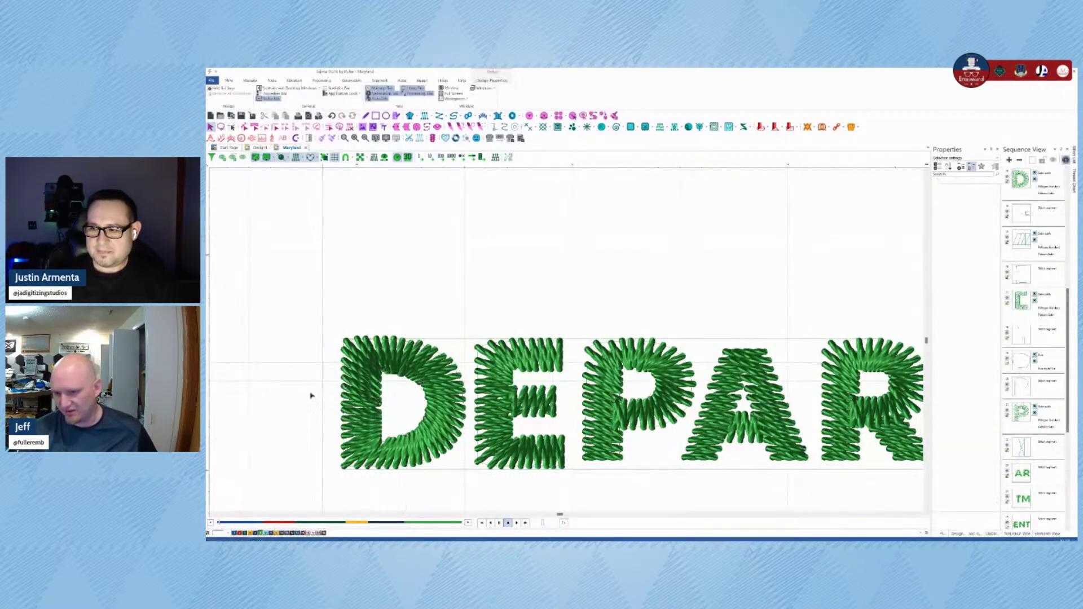
Step: Select the letter D together with its adjoining stitch segment and enable center run underlay for the satin path
click(420, 416)
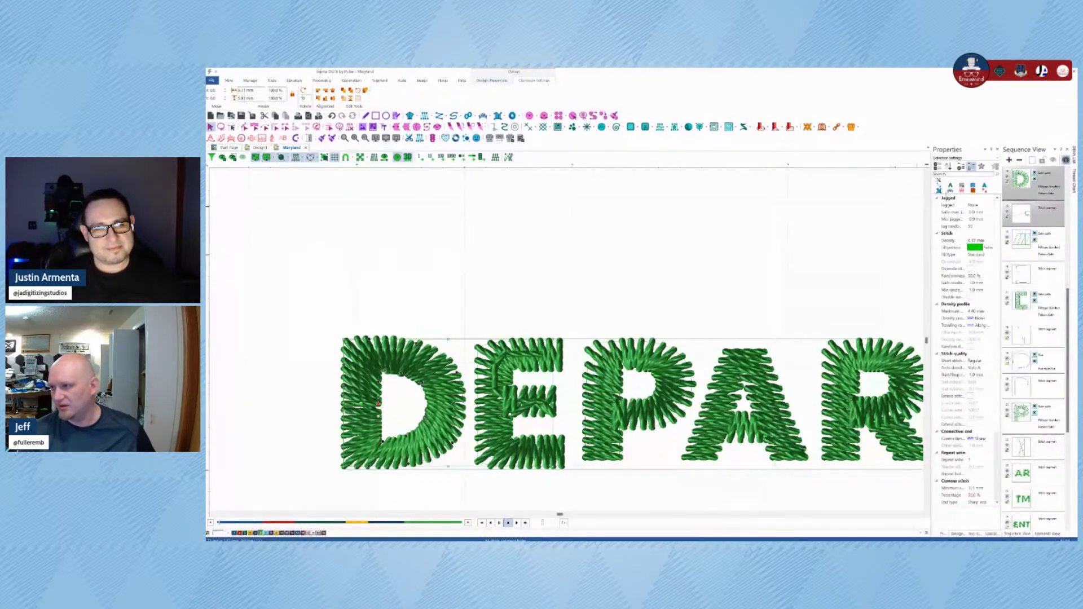
click(962, 188)
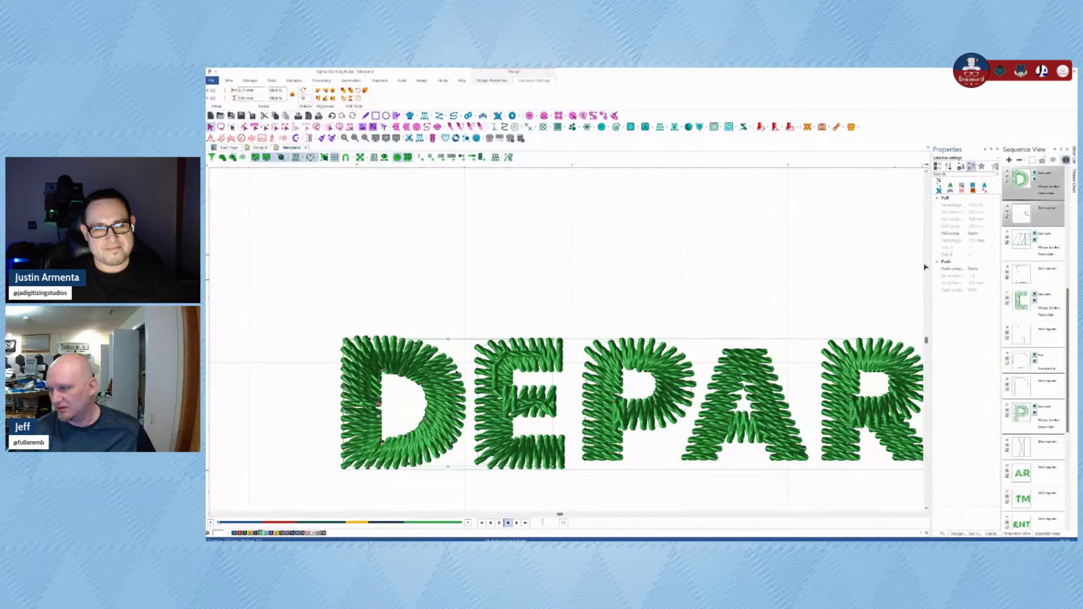
click(973, 188)
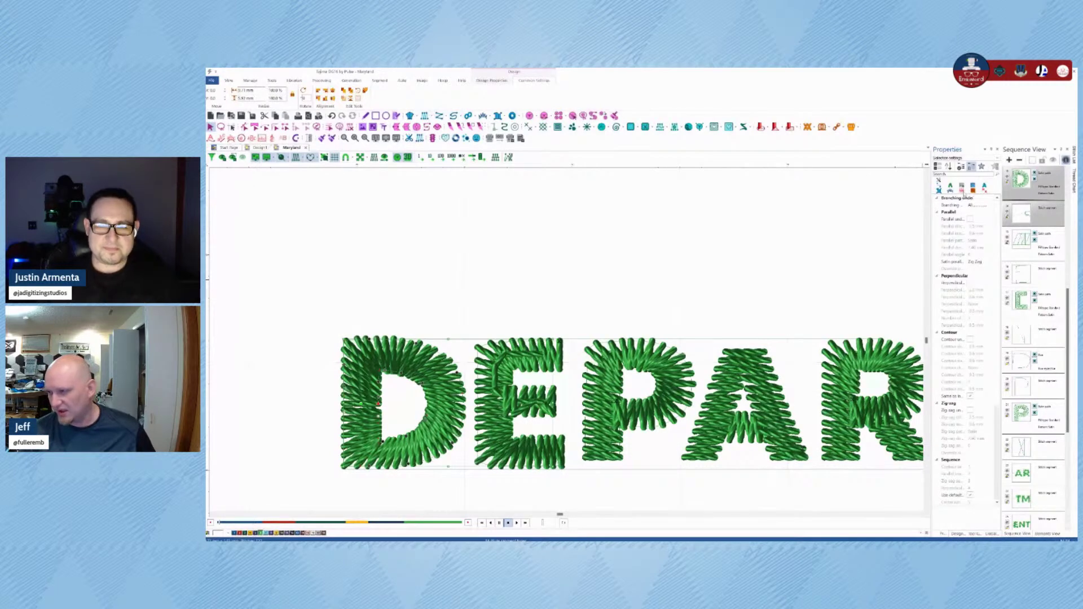
click(971, 220)
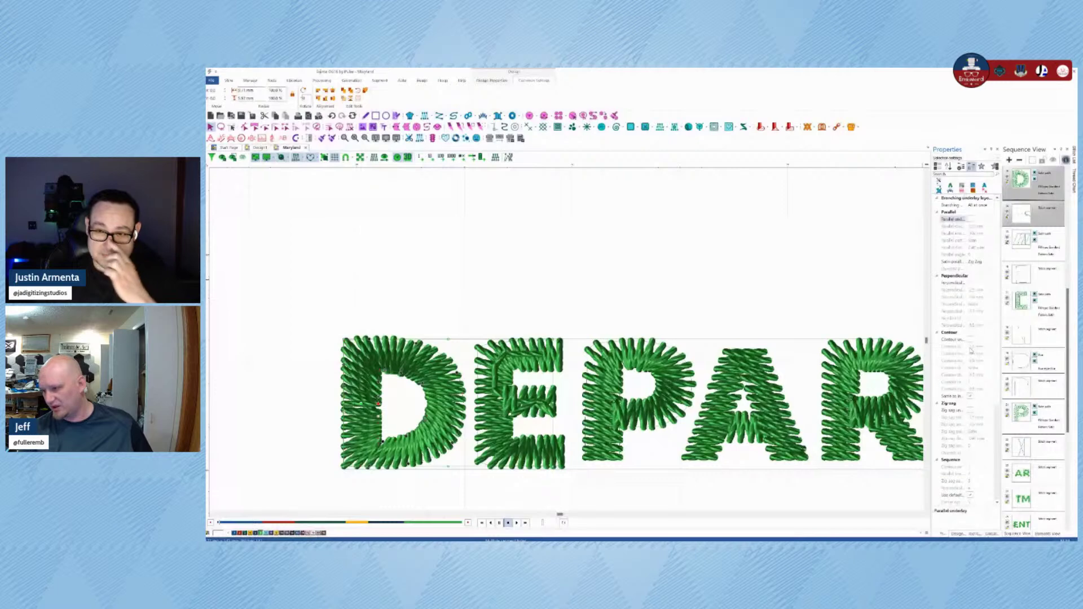
scroll(971, 351, down, 3)
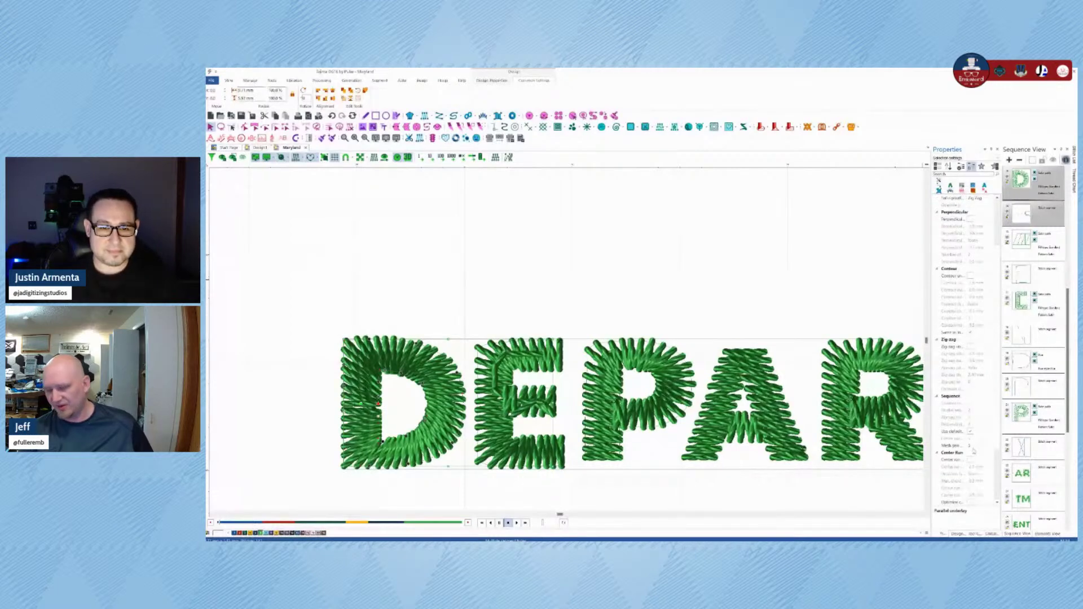
click(971, 460)
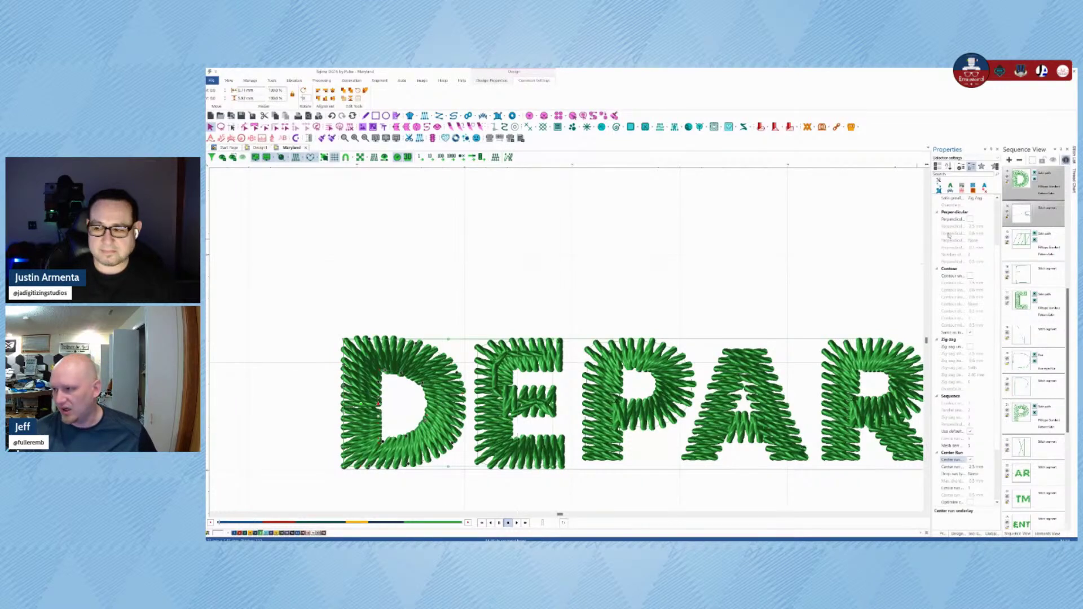
Step: Check the segments between the letters D and P, and delete the separate stitch segments directly after the D and directly before the E's satin path
click(1028, 217)
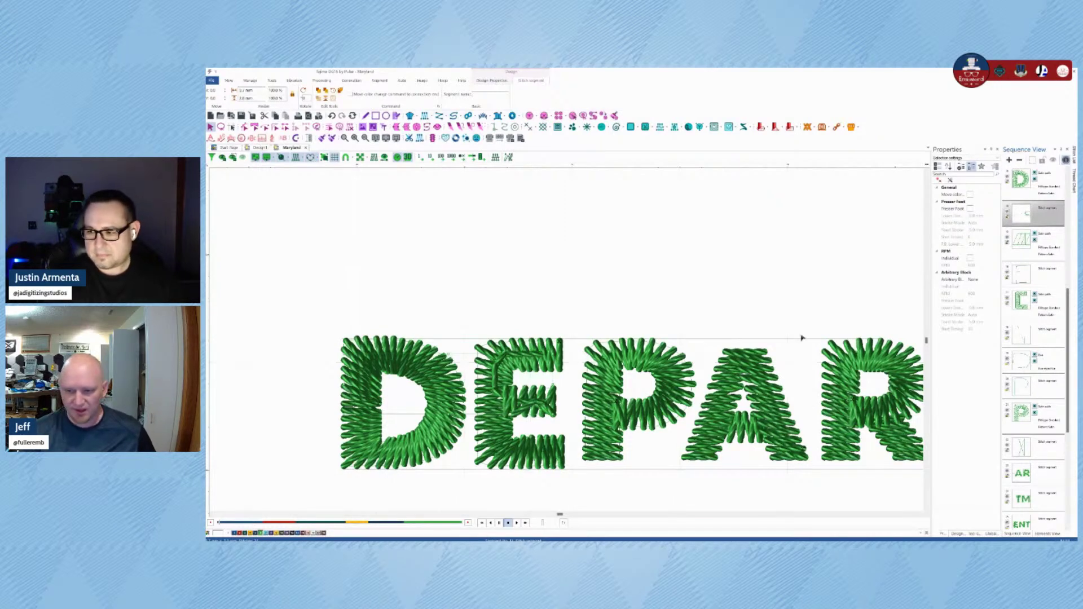
key(Tab)
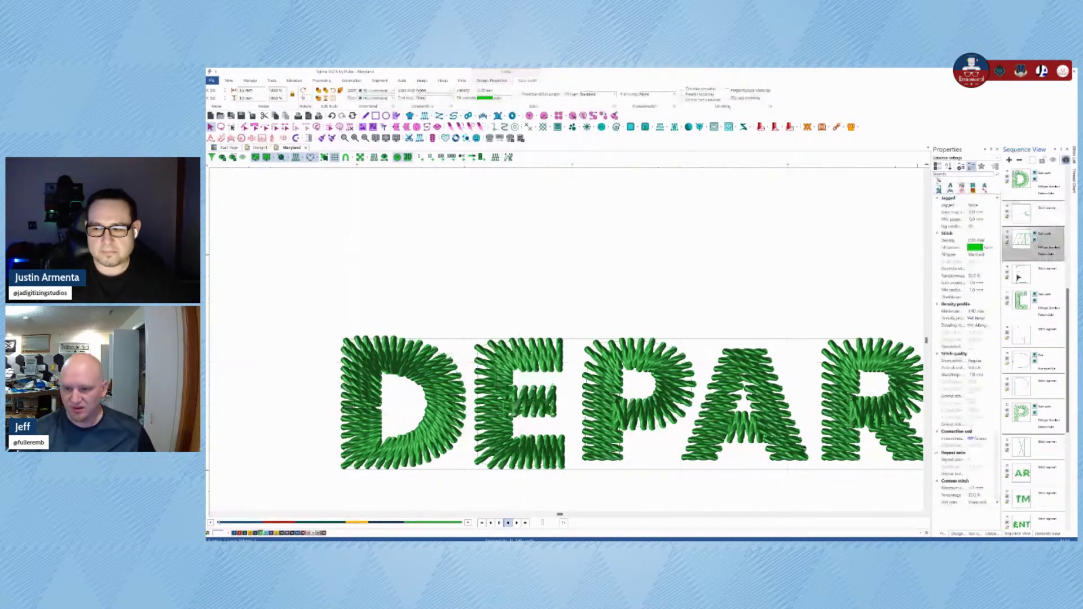
click(1020, 281)
click(1019, 297)
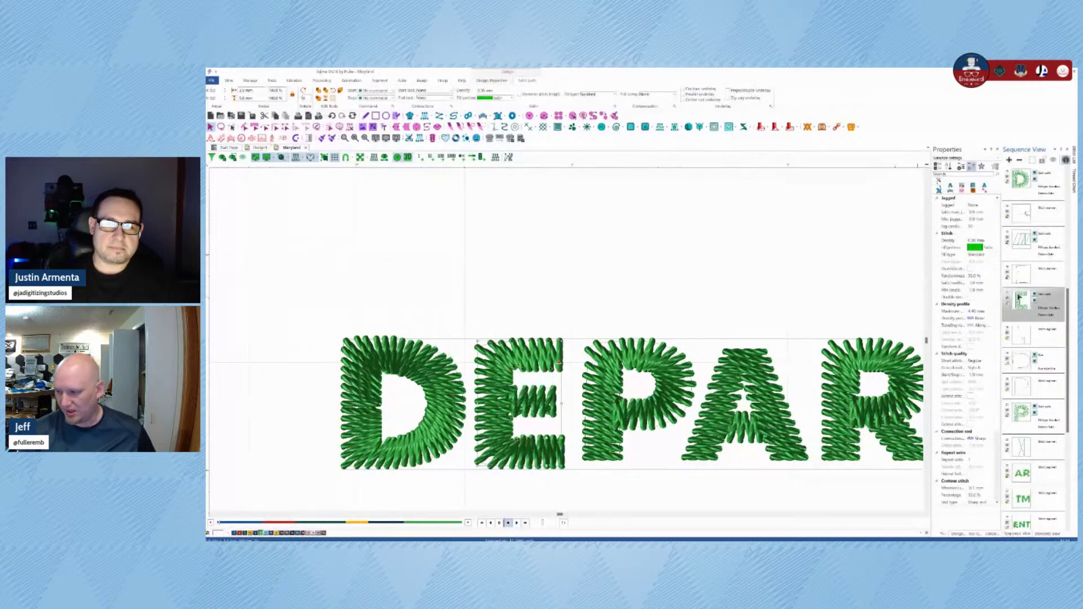
click(1022, 336)
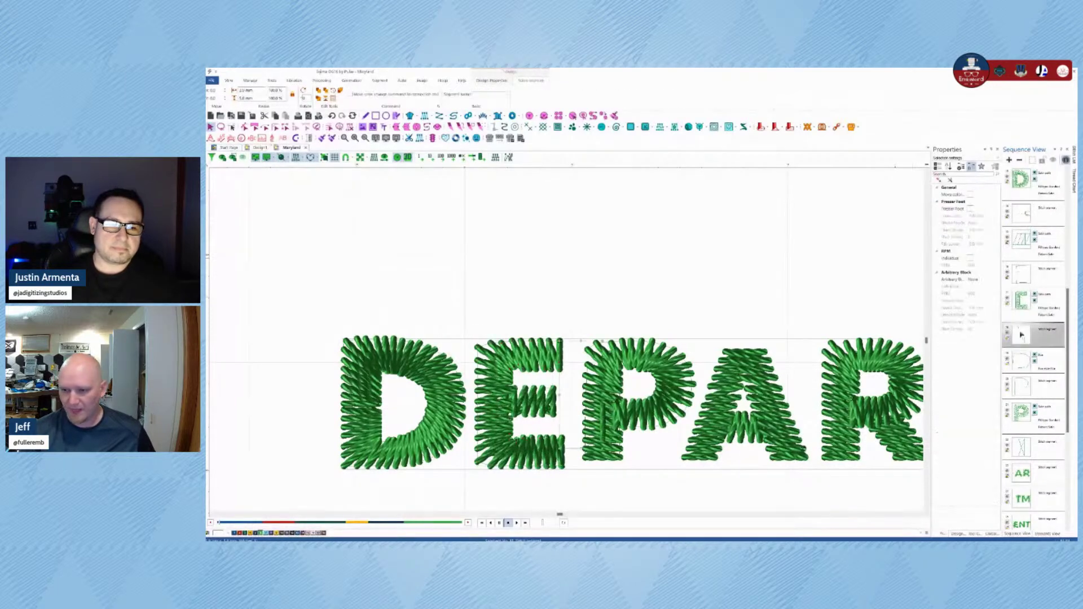
click(1019, 305)
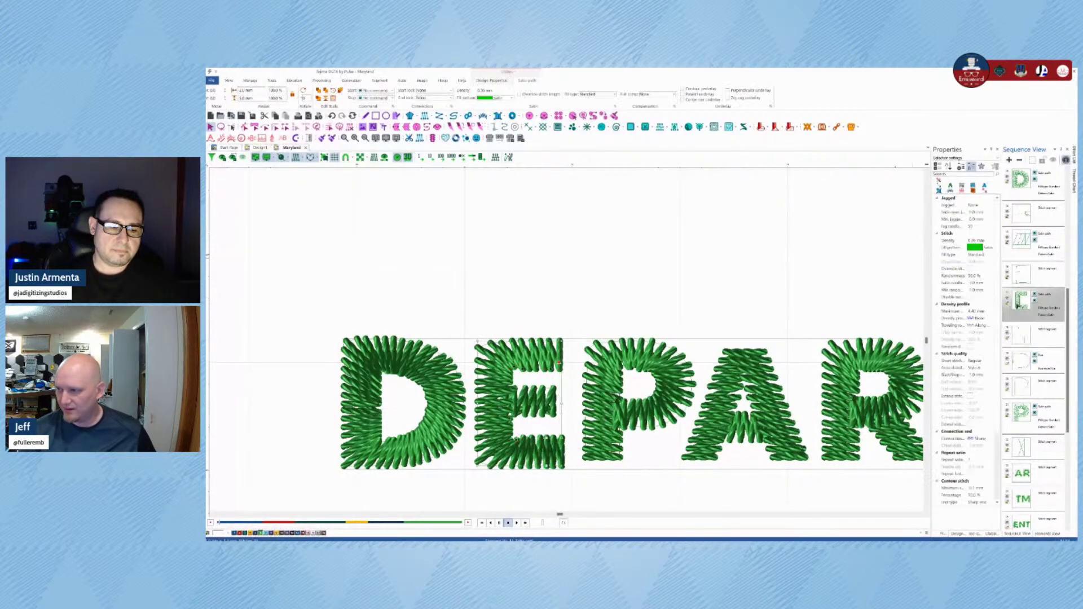
click(1021, 276)
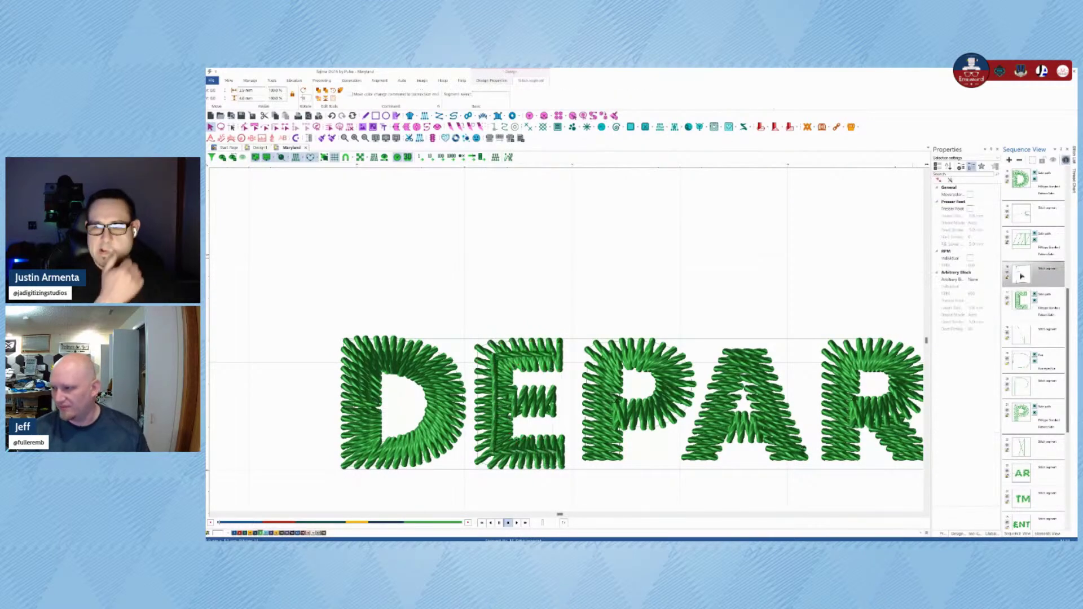
ctrl+click(1016, 220)
key(Delete)
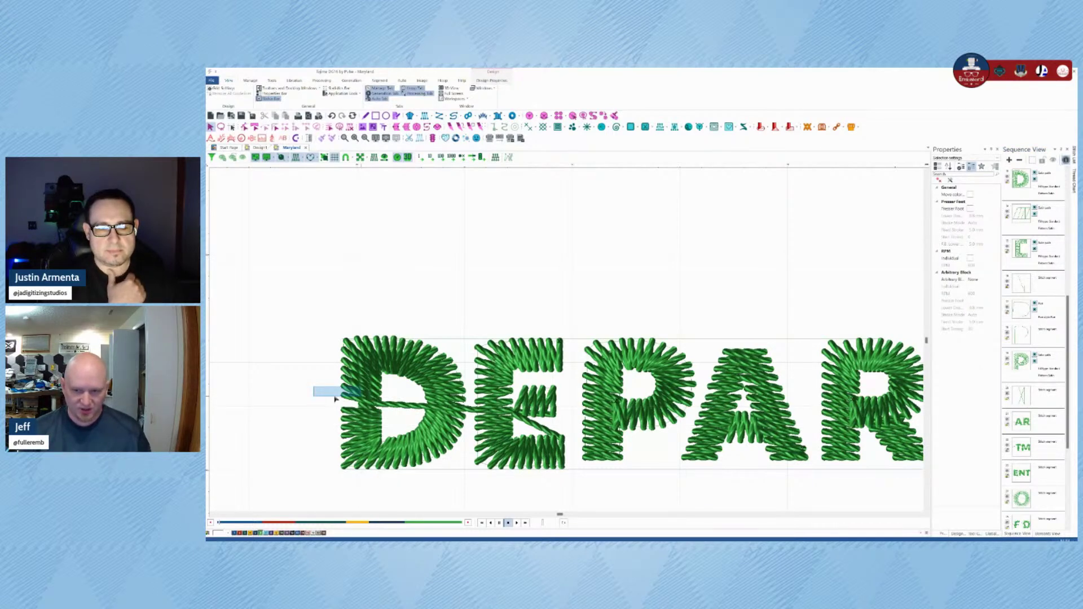
click(335, 399)
scroll(335, 399, up, 3)
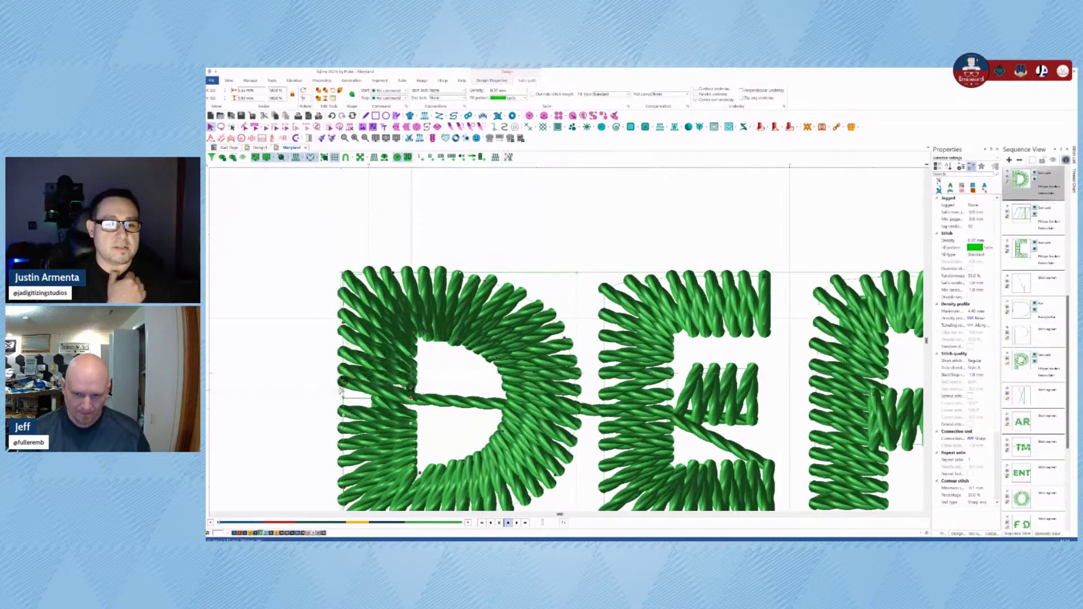
key(Delete)
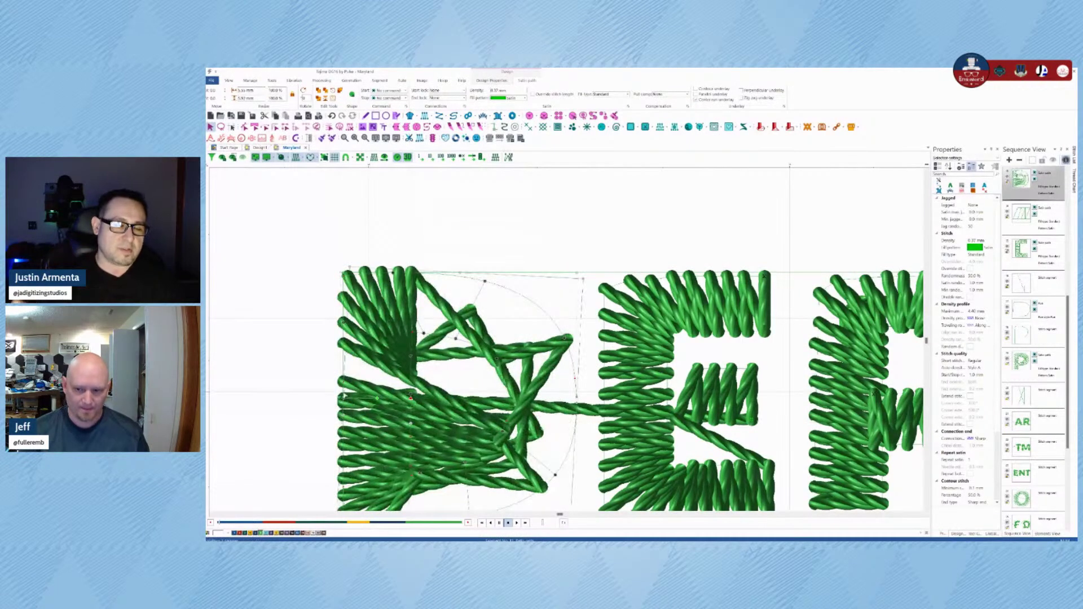
key(Delete)
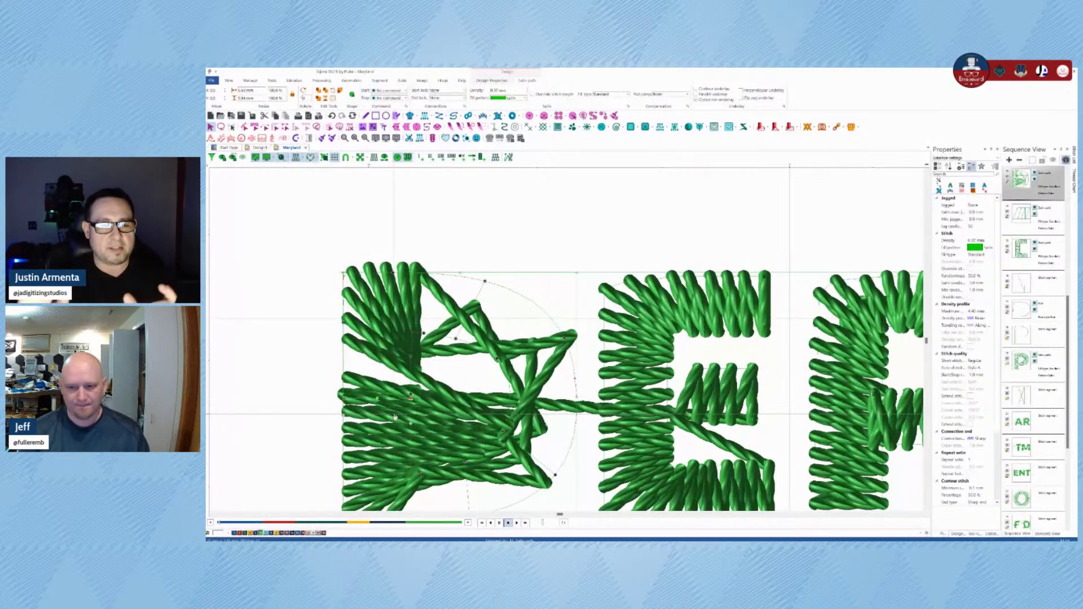
key(ctrl+z)
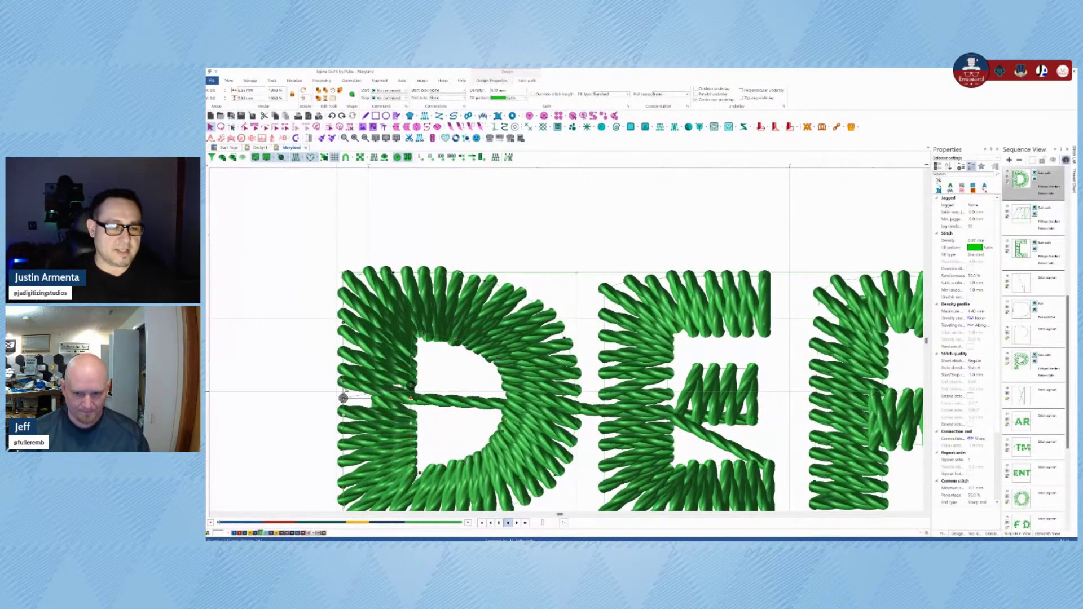
Step: Nudge the path's end point at the middle of the letter D's outer stem edge slightly upward
drag(343, 398, 341, 392)
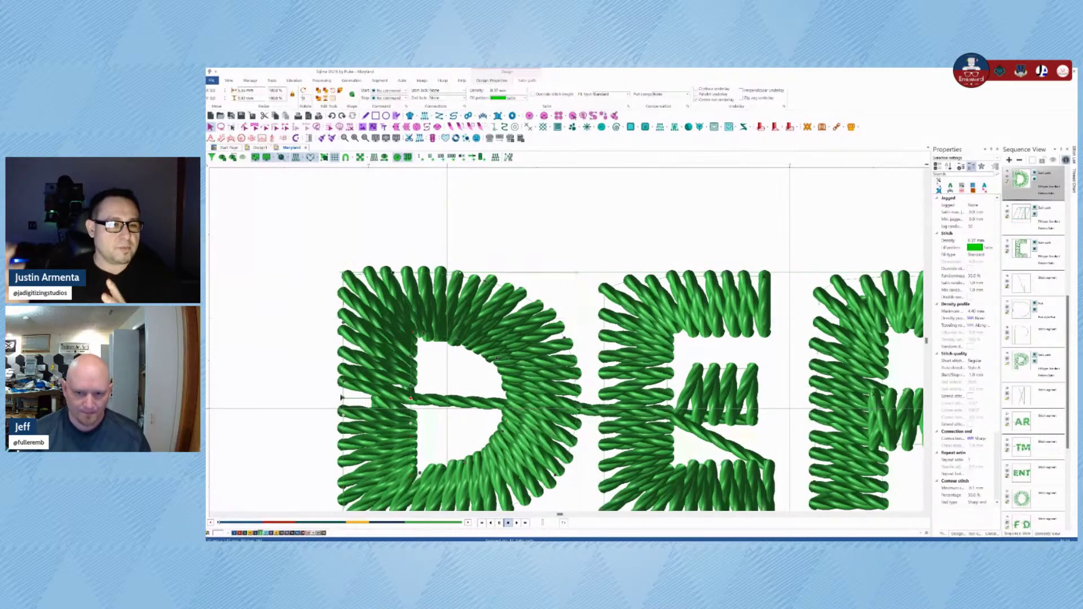
scroll(343, 398, down, 2)
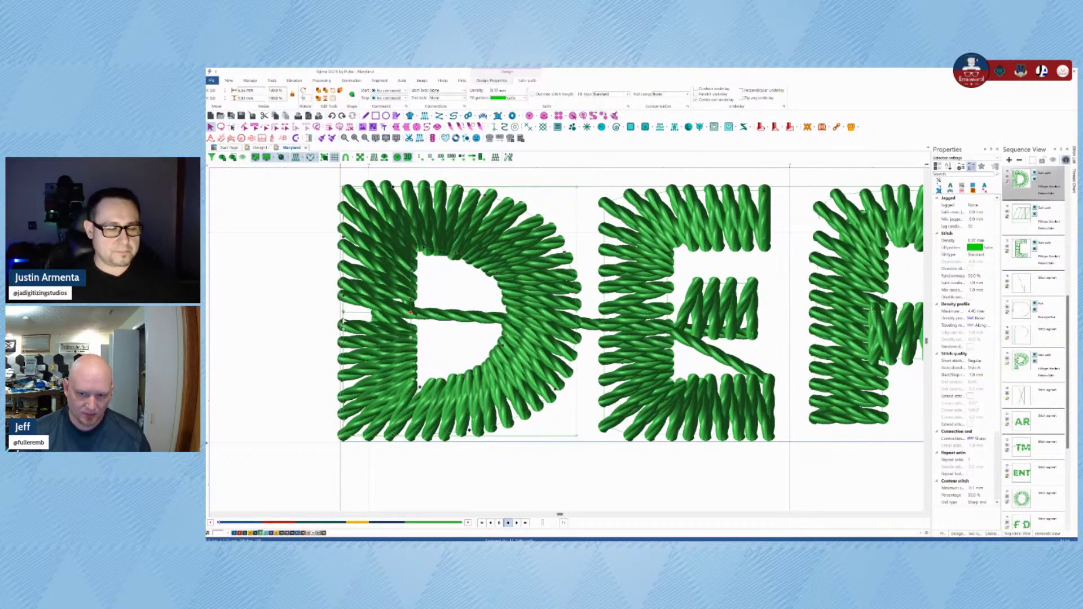
drag(343, 320, 343, 325)
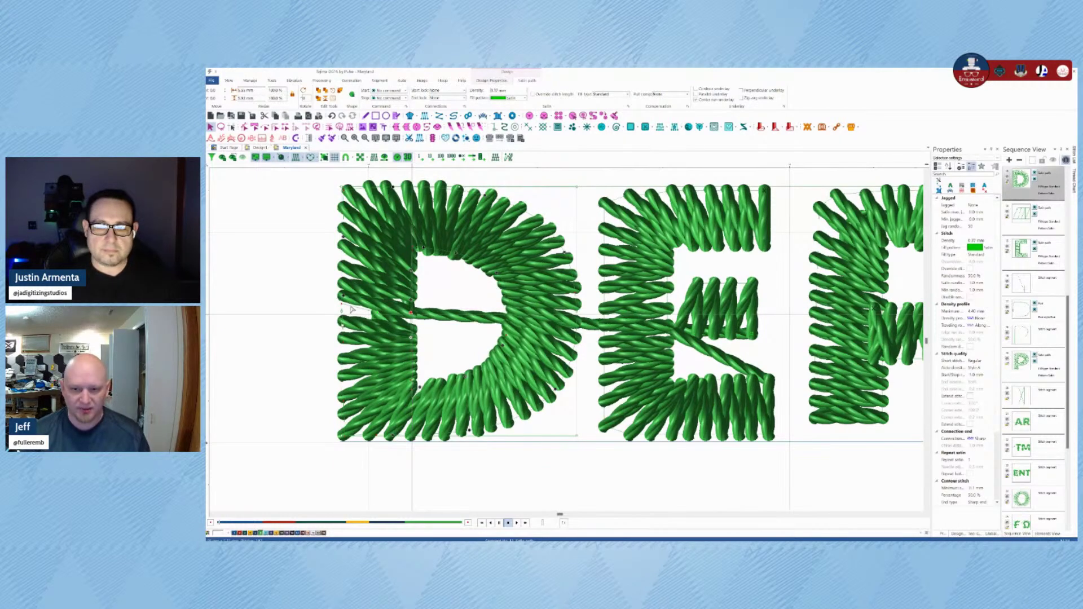
drag(351, 310, 342, 303)
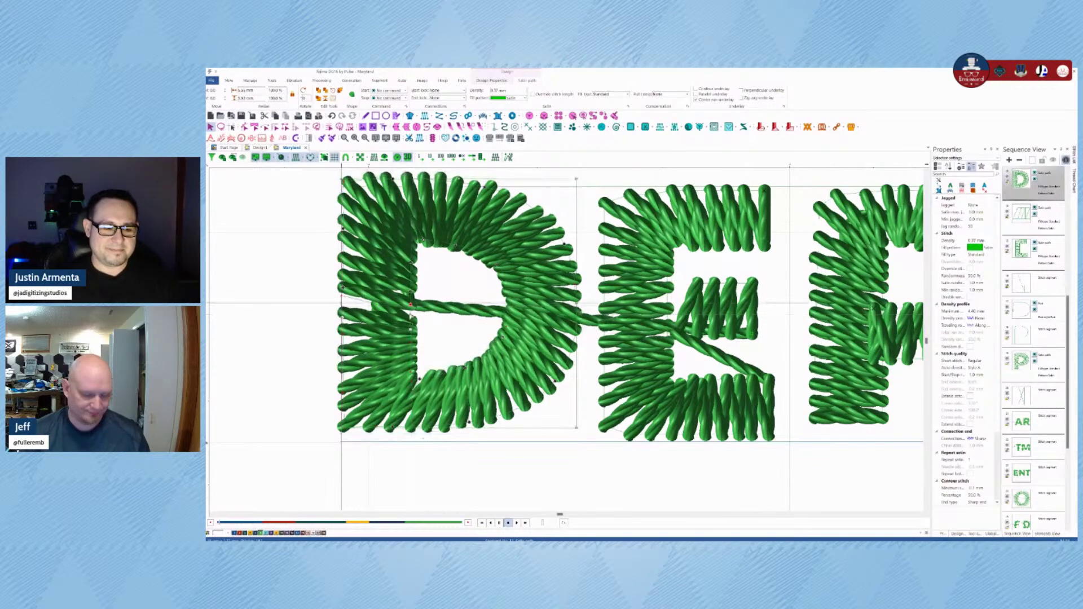
key(ctrl+z)
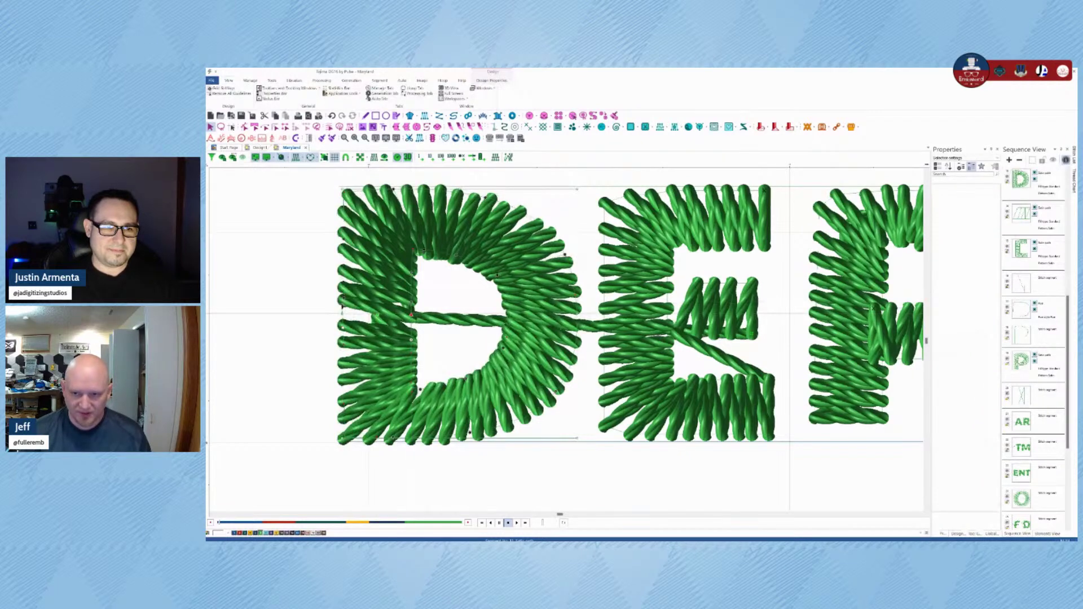
drag(343, 312, 342, 304)
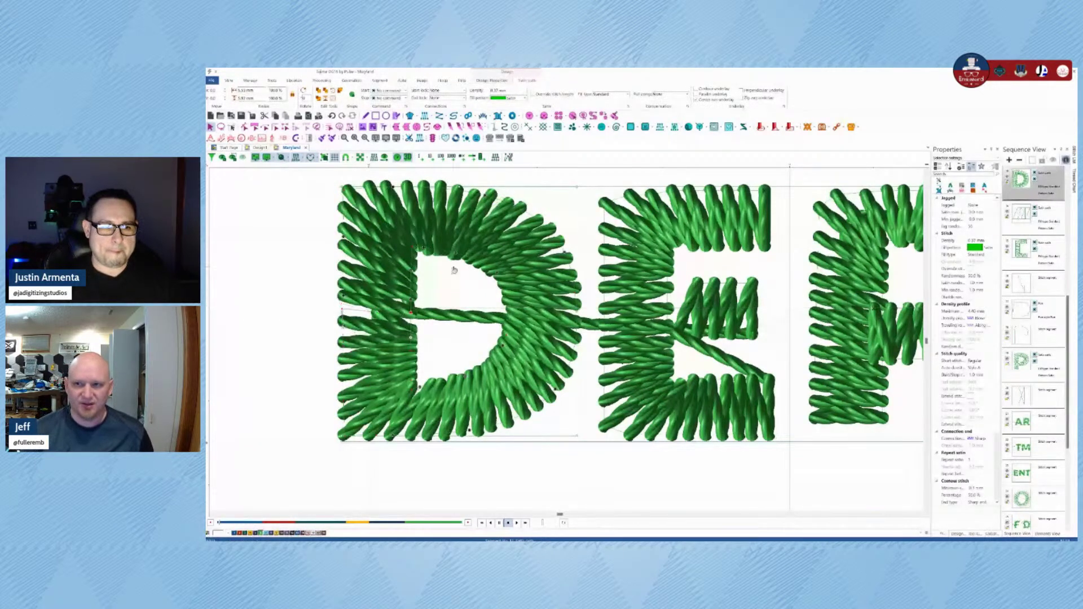
Step: Give the D's satin path an end lock and a Trim command at its end
click(463, 98)
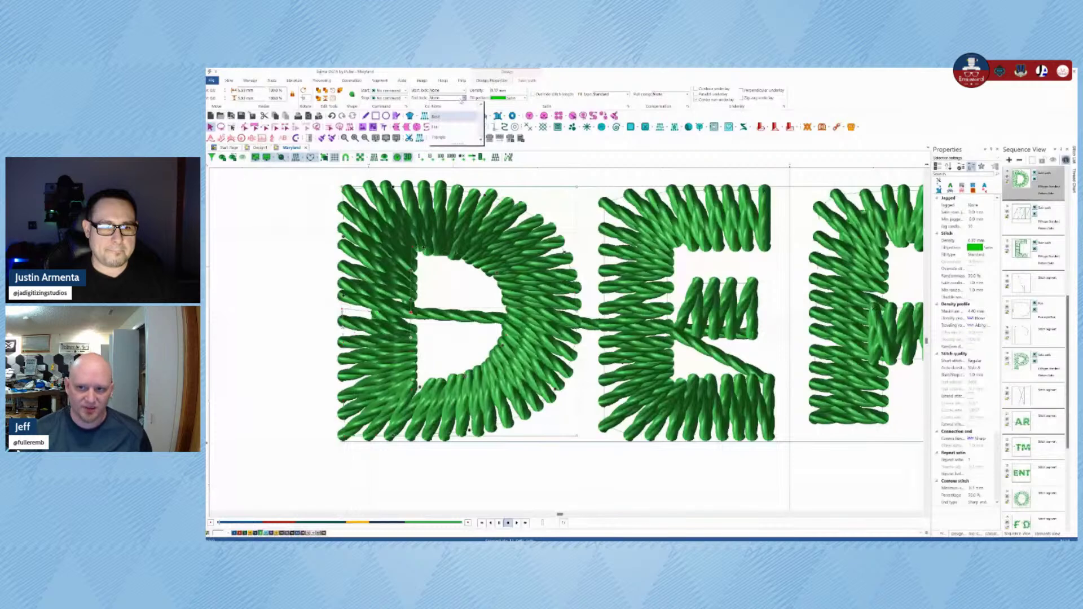
click(446, 128)
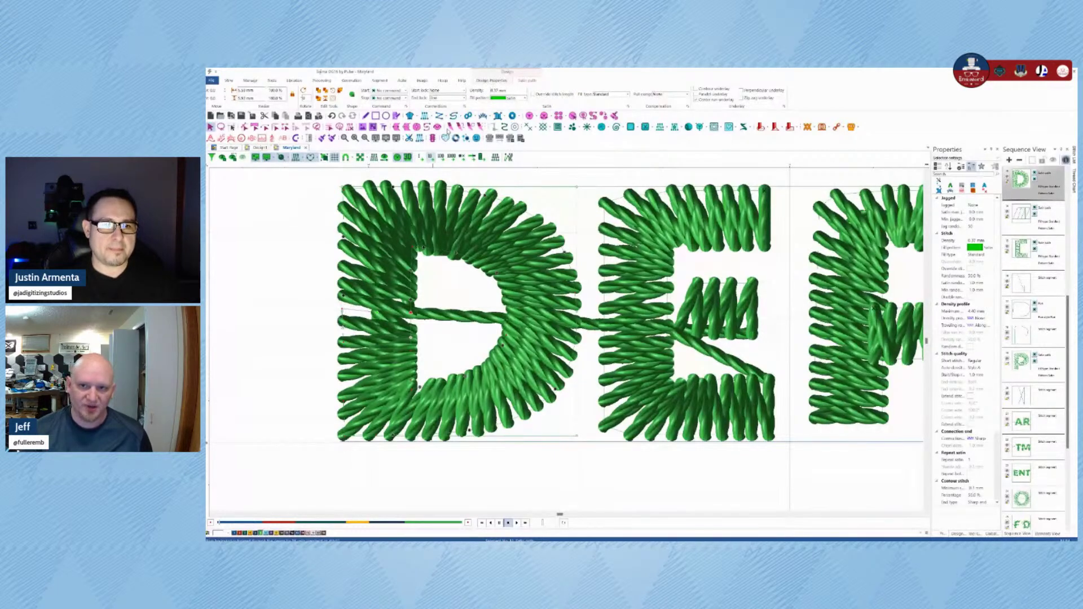
click(406, 98)
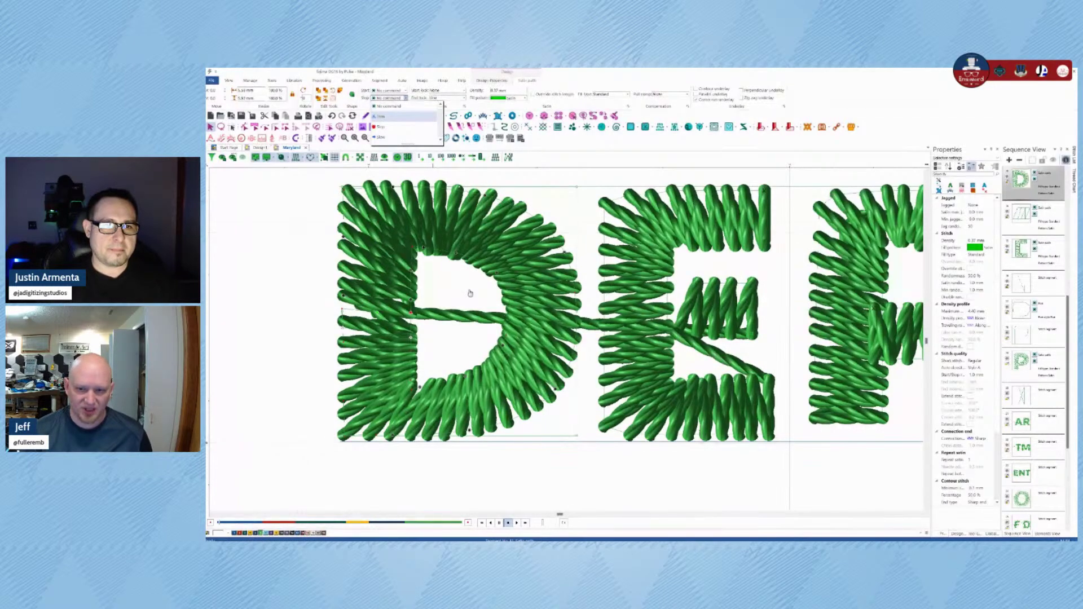
Step: Extend the letter E's middle bar into the stem by moving both of its inner-end vertices leftward
scroll(470, 293, down, 2)
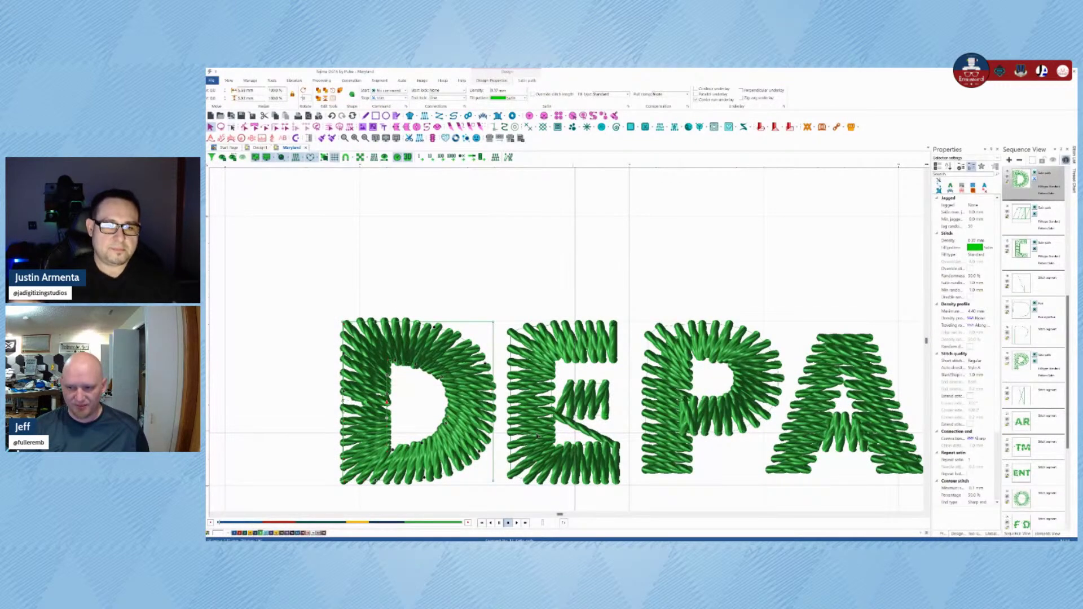
scroll(575, 435, up, 1)
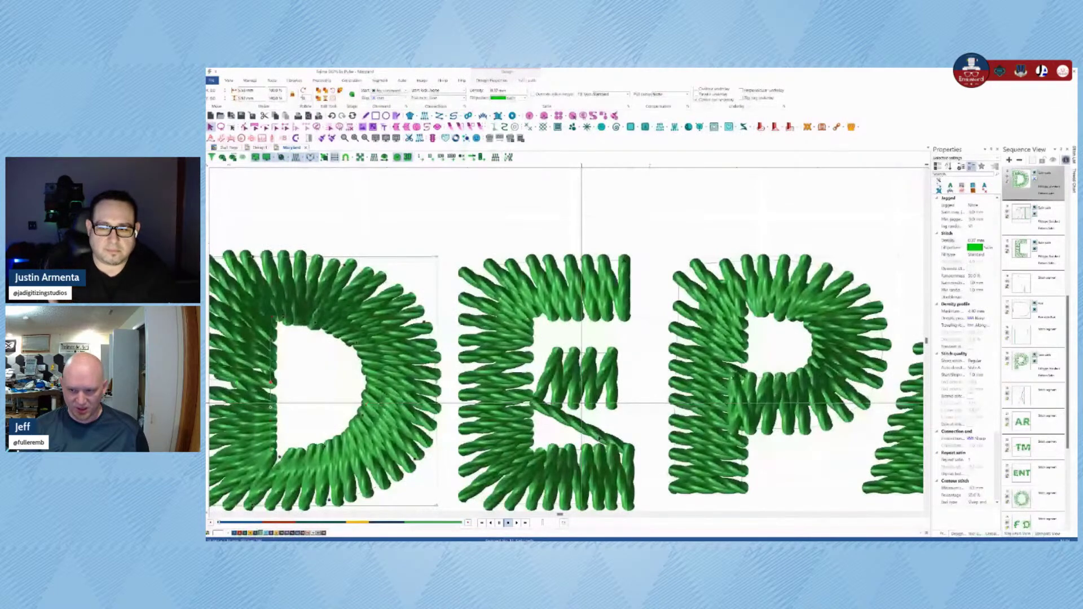
click(545, 368)
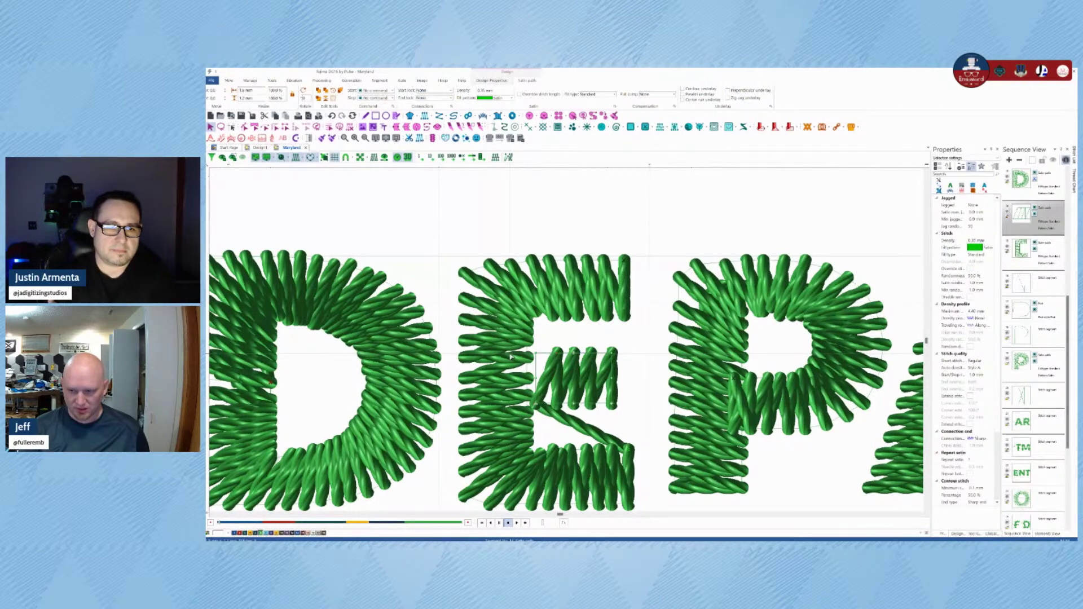
drag(510, 357, 509, 355)
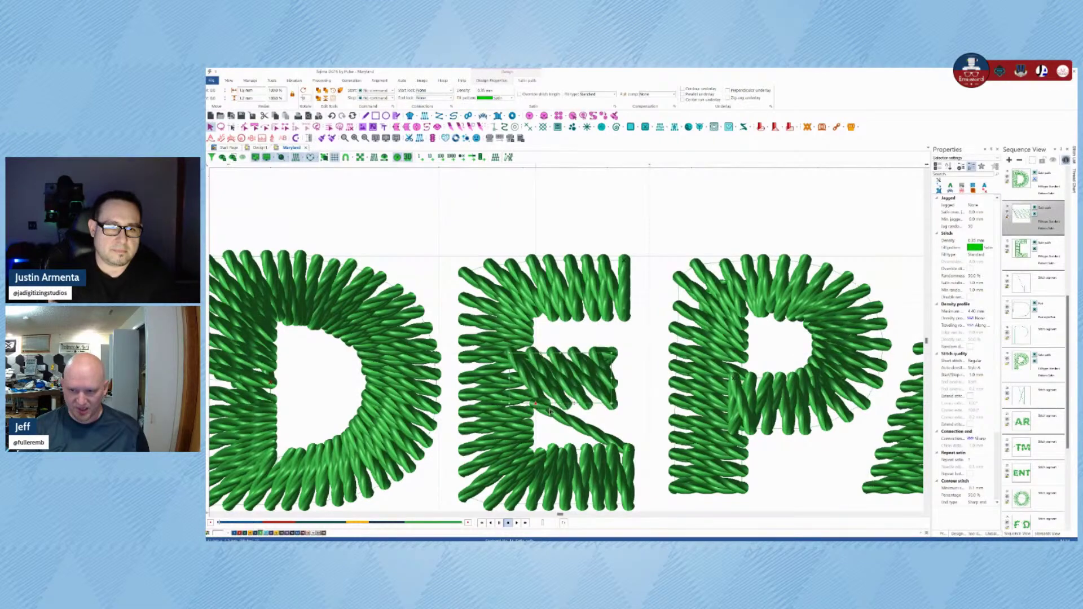
drag(550, 412, 510, 405)
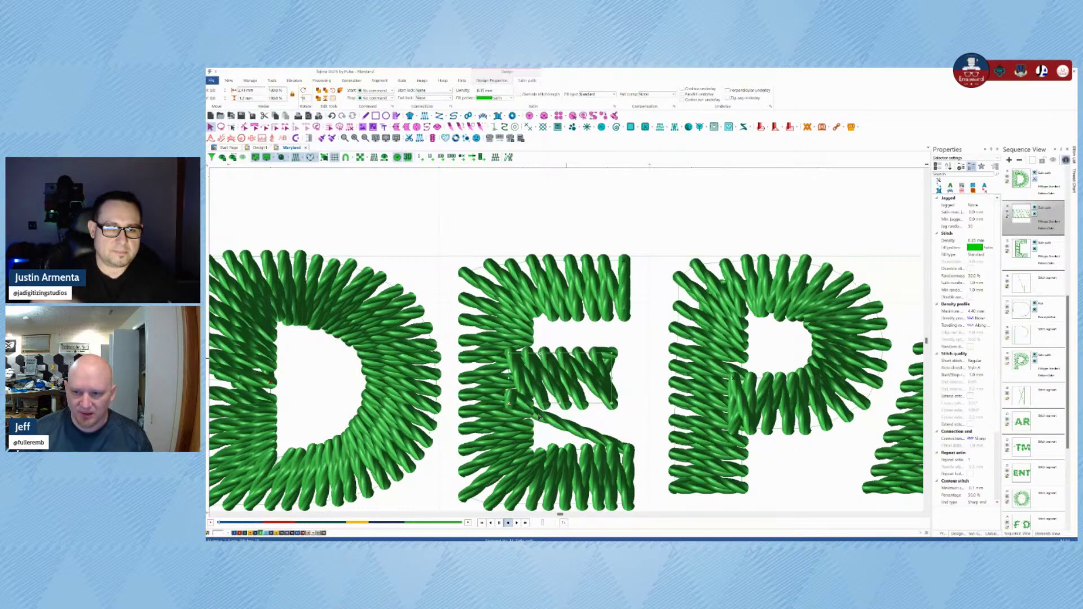
Step: Square the E's upper-left corner on the top guide line and reposition the adjacent vertex along its top edge
click(476, 278)
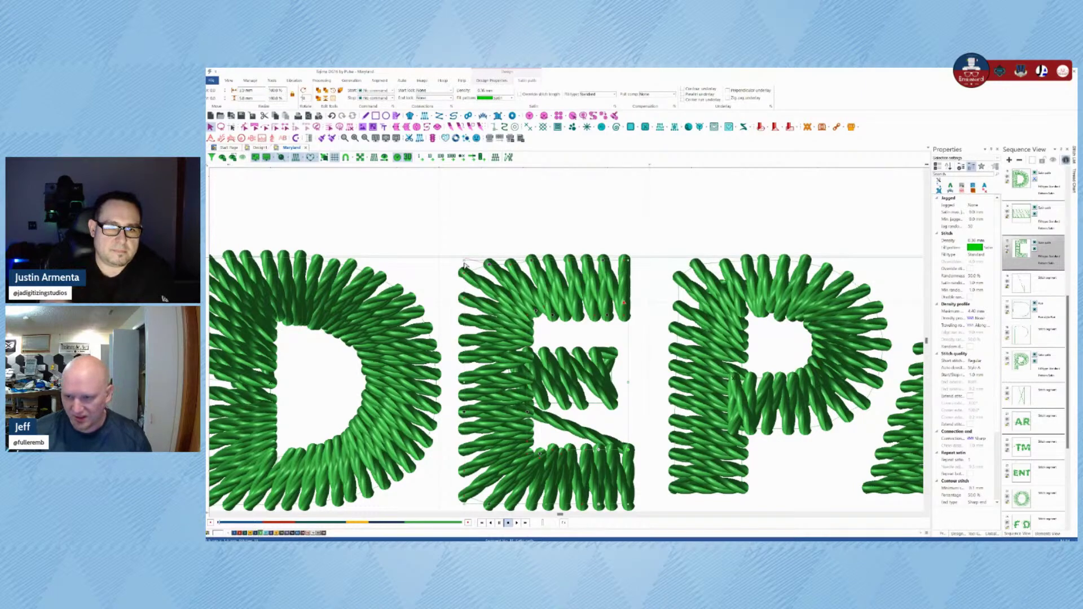
drag(464, 265, 534, 275)
key(Delete)
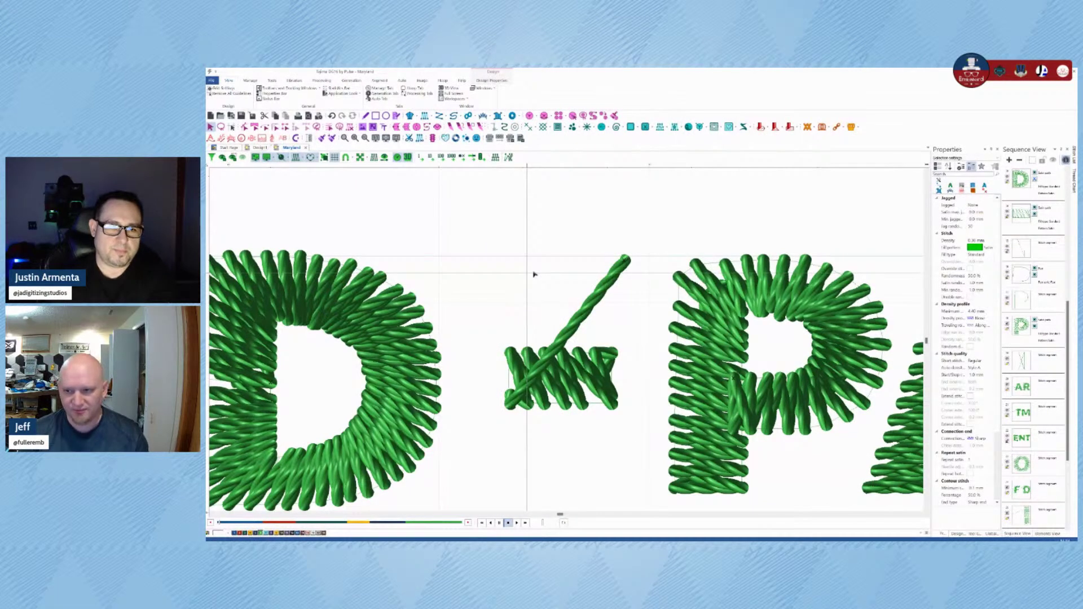
key(ctrl+z)
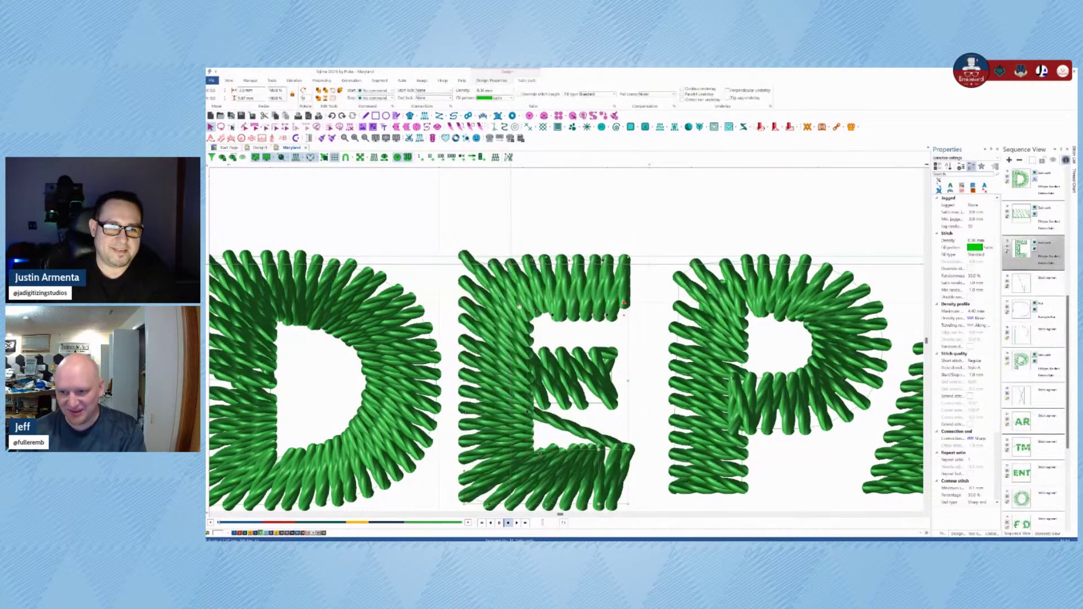
key(Delete)
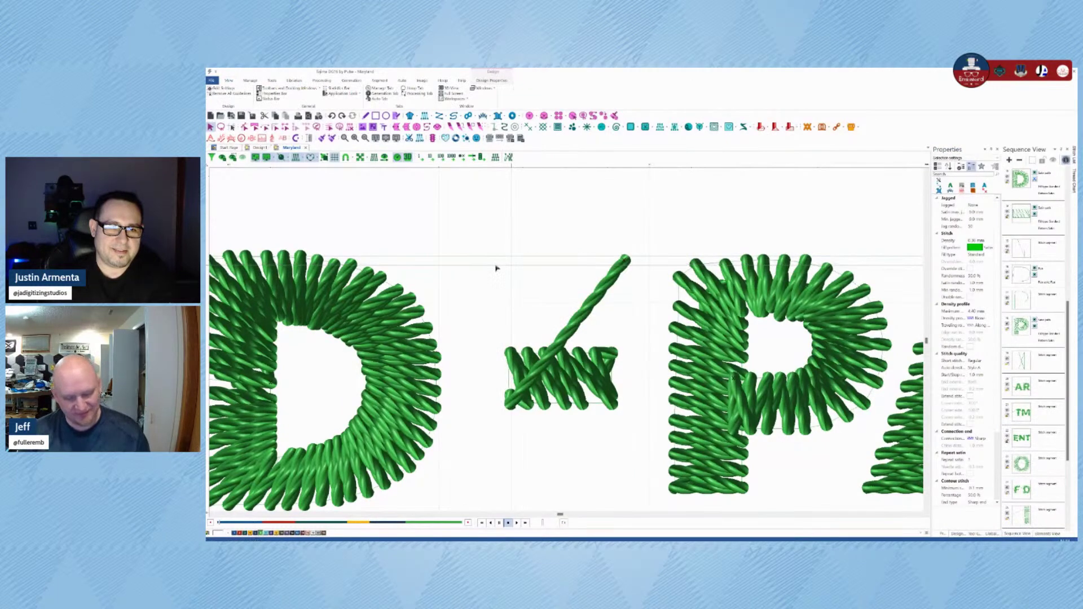
key(ctrl+z)
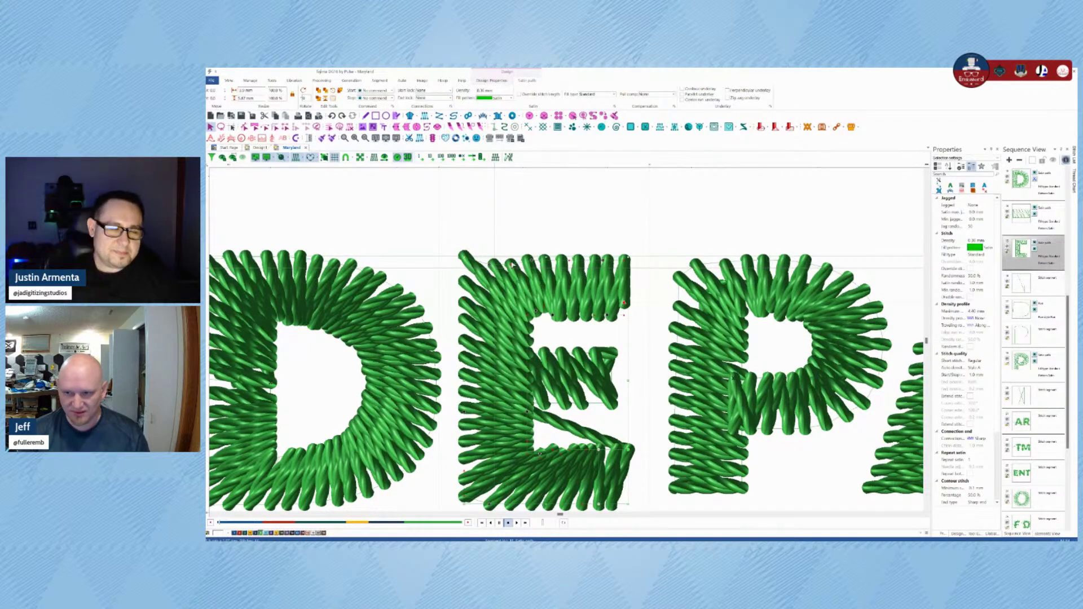
drag(512, 264, 497, 264)
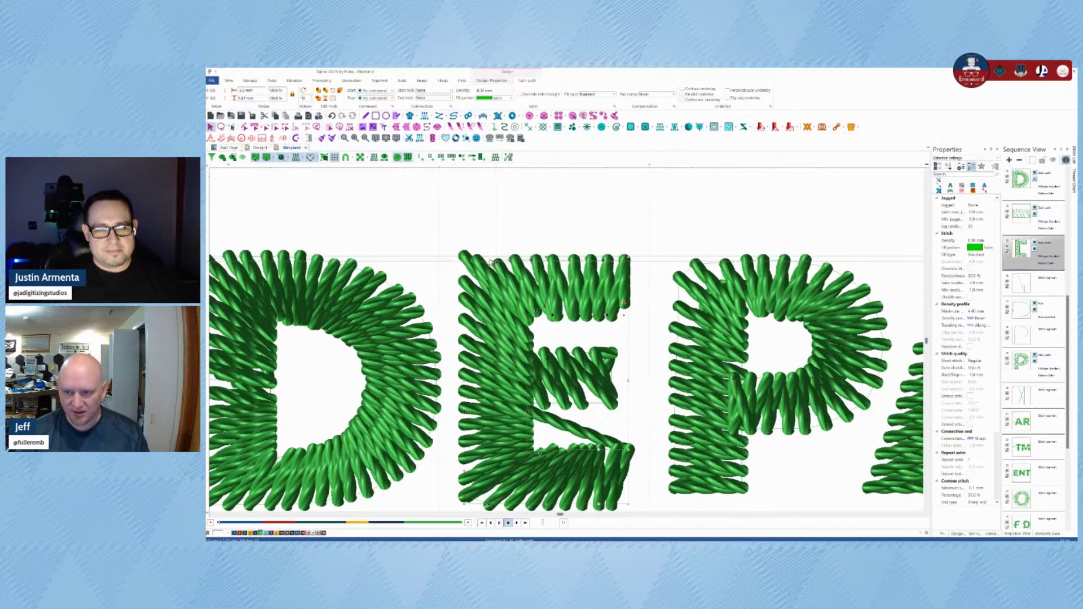
drag(491, 262, 488, 258)
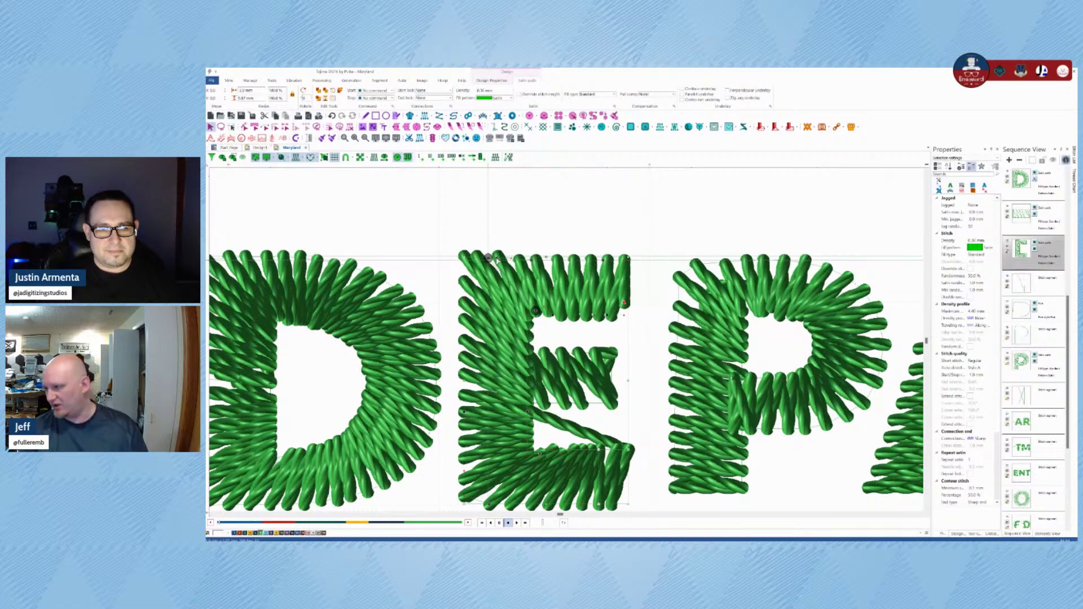
drag(489, 259, 497, 260)
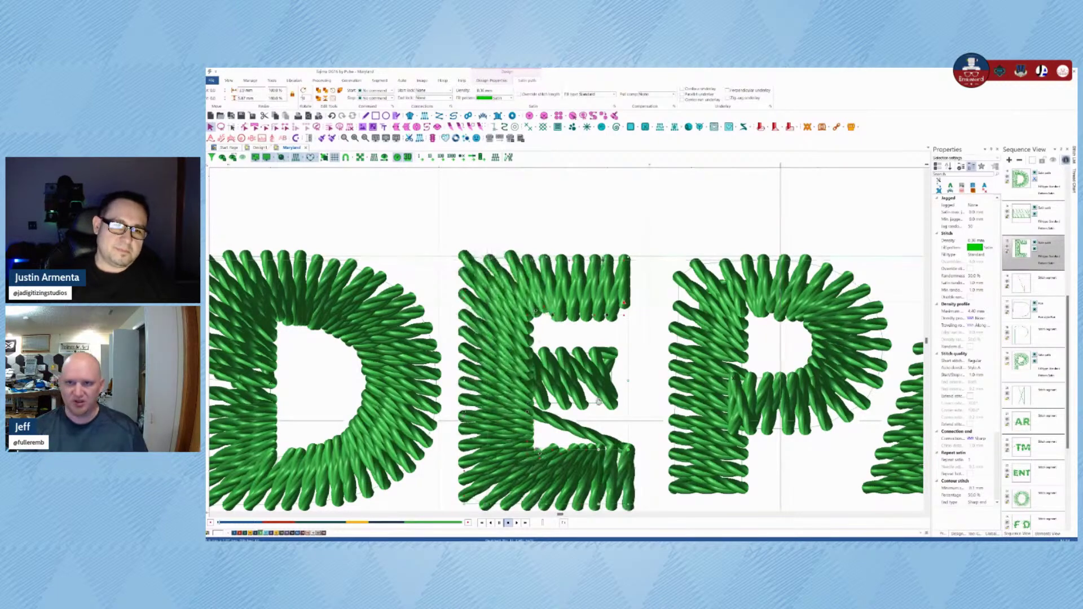
Step: Select the E's middle bar together with its outer satin path and combine both into one segment
ctrl+click(599, 402)
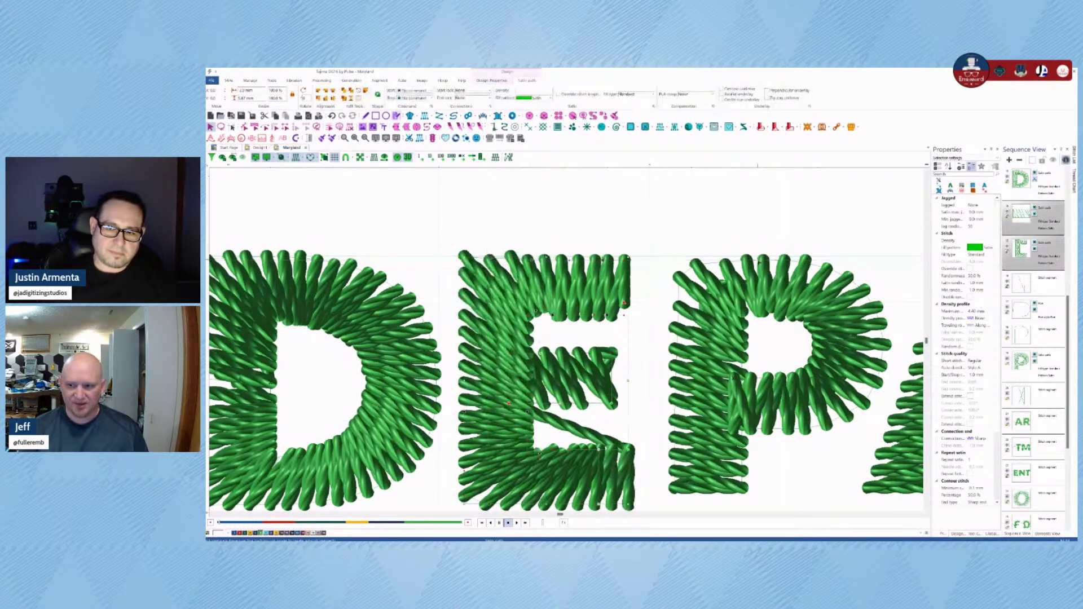
click(379, 95)
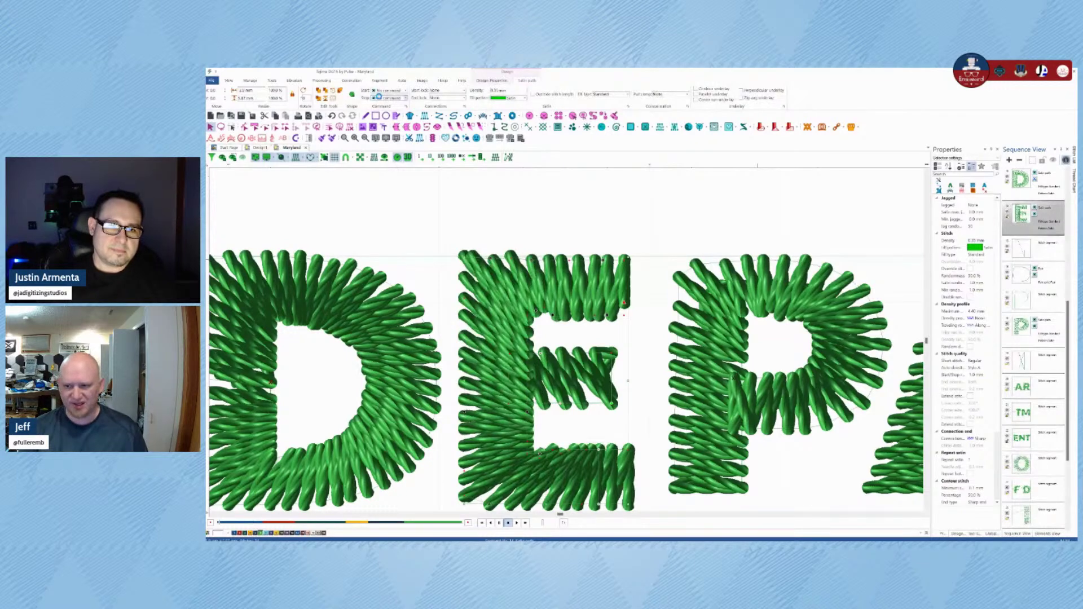
scroll(597, 429, down, 1)
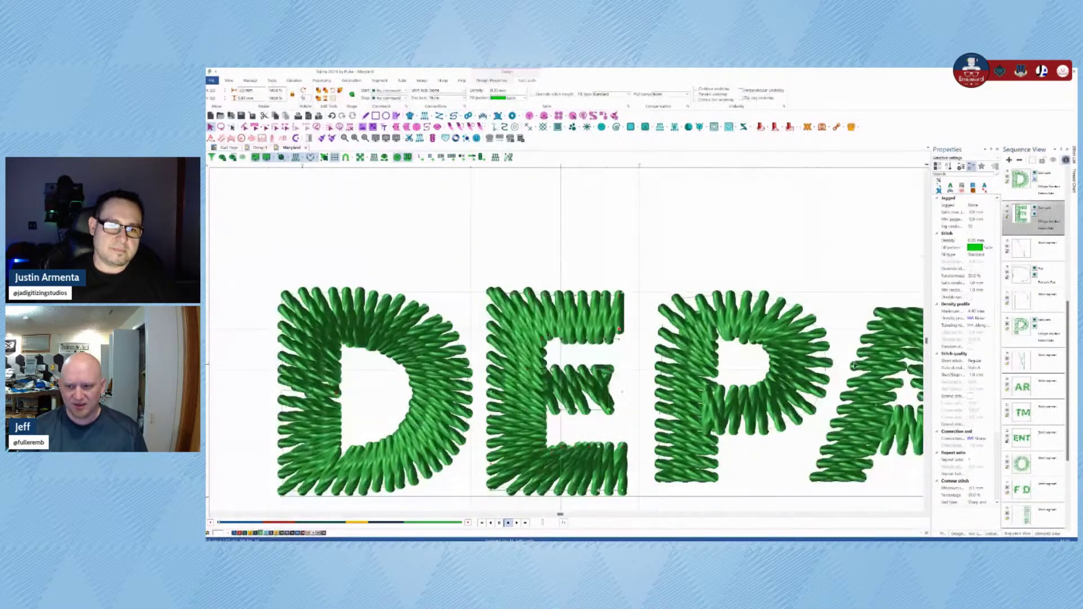
scroll(554, 334, up, 1)
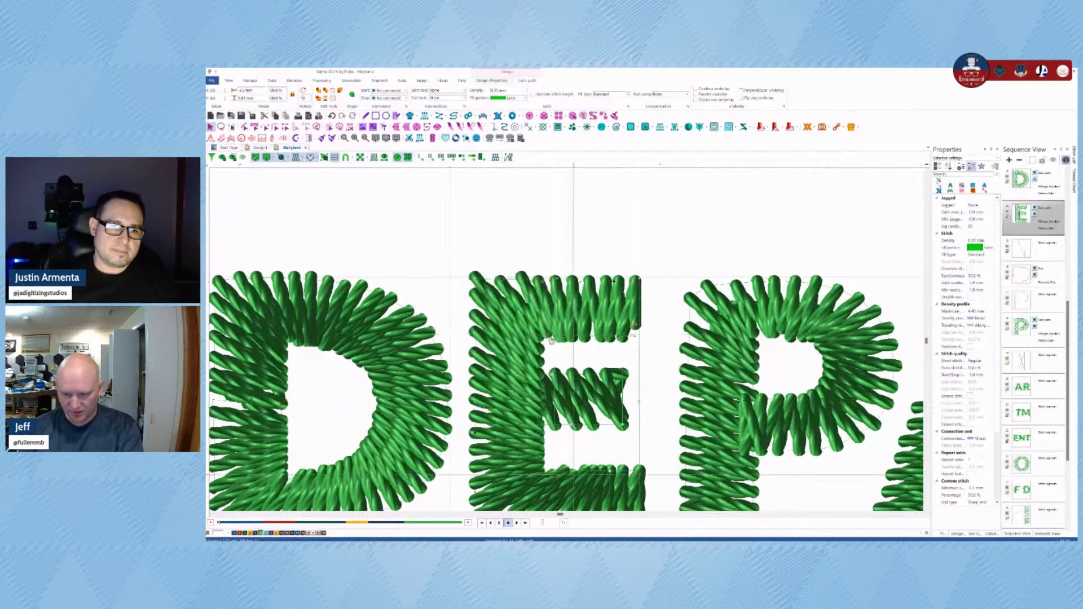
Step: Switch the combined E to vertex editing and add an anchor at its lower inner corner
key(Delete)
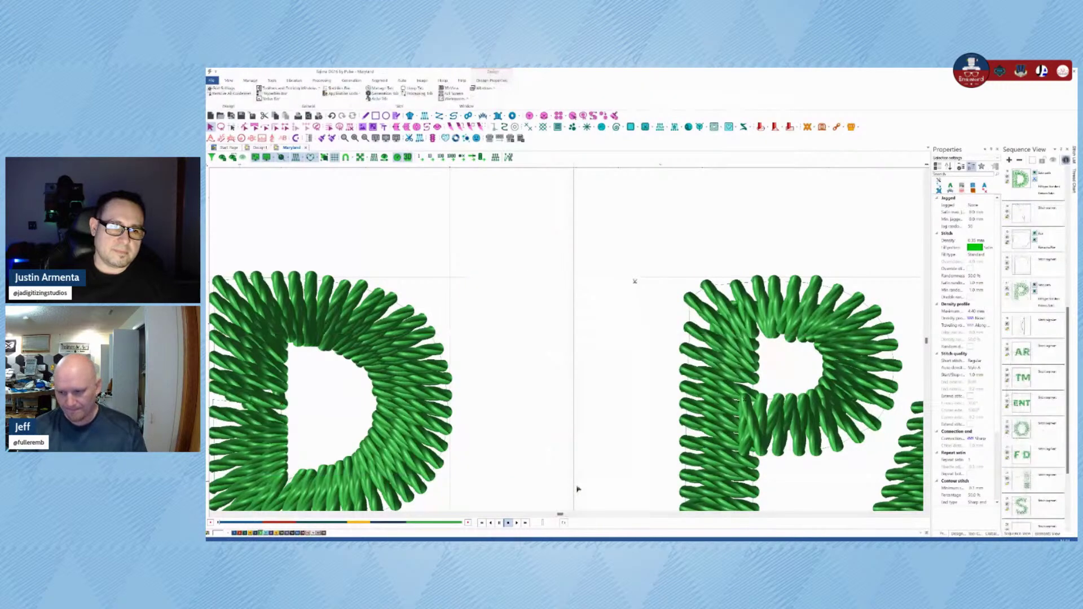
key(ctrl+z)
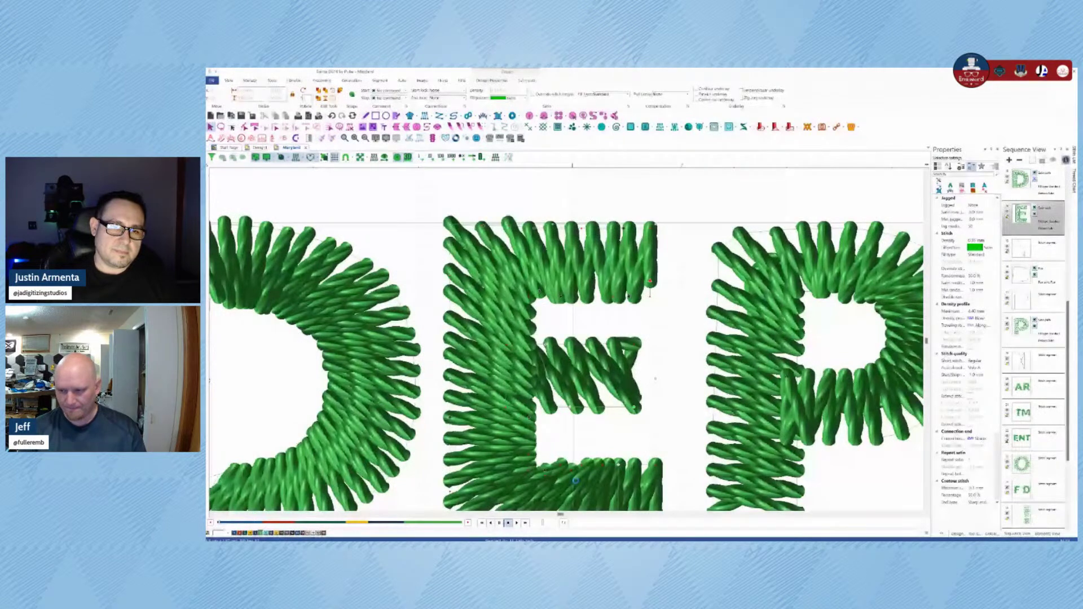
scroll(576, 481, up, 1)
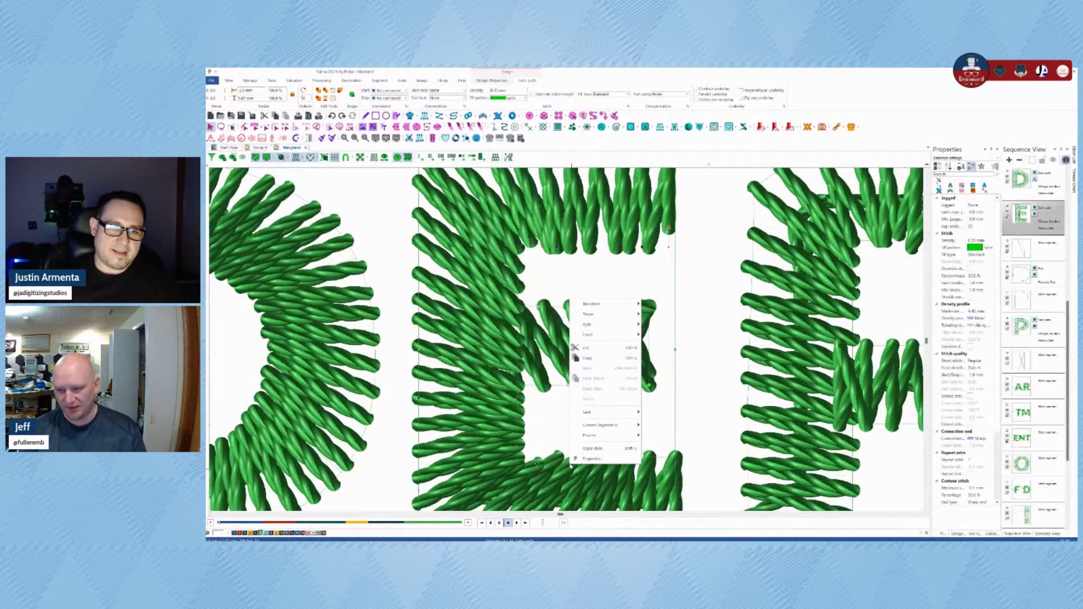
key(space)
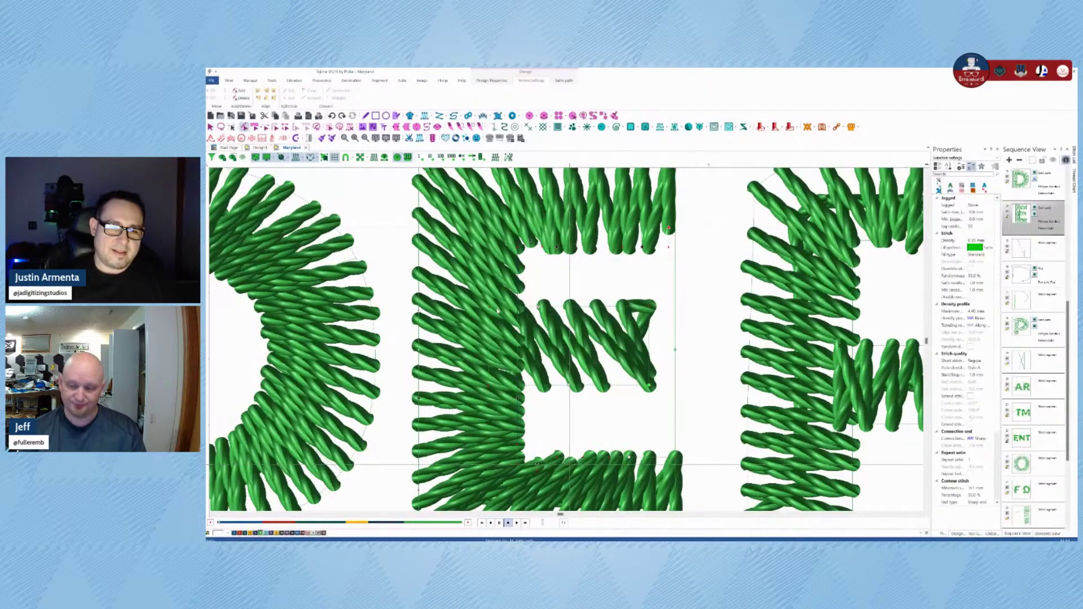
right_click(571, 466)
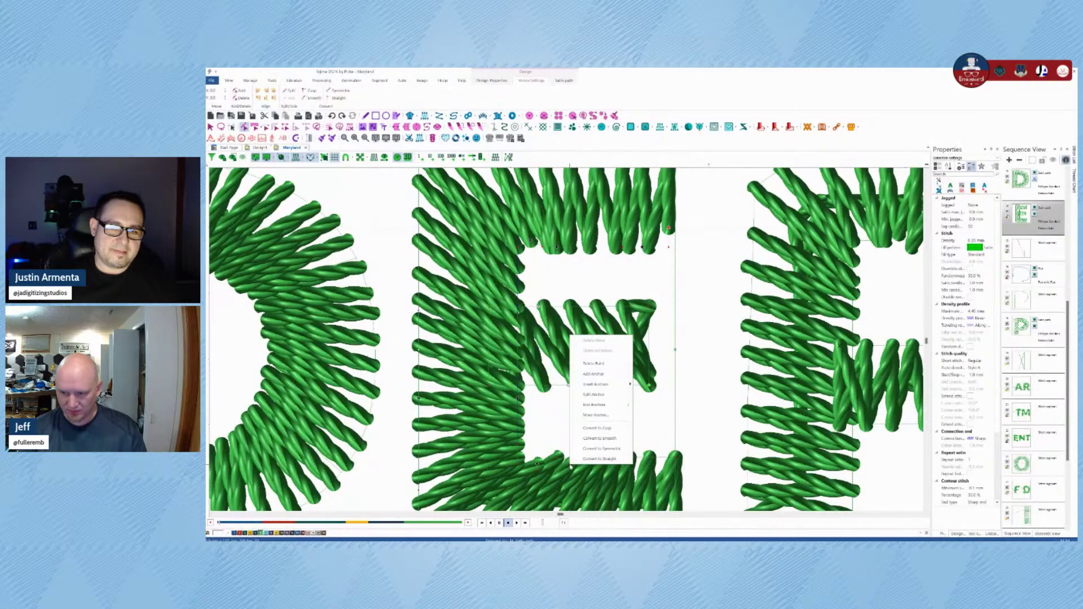
click(541, 468)
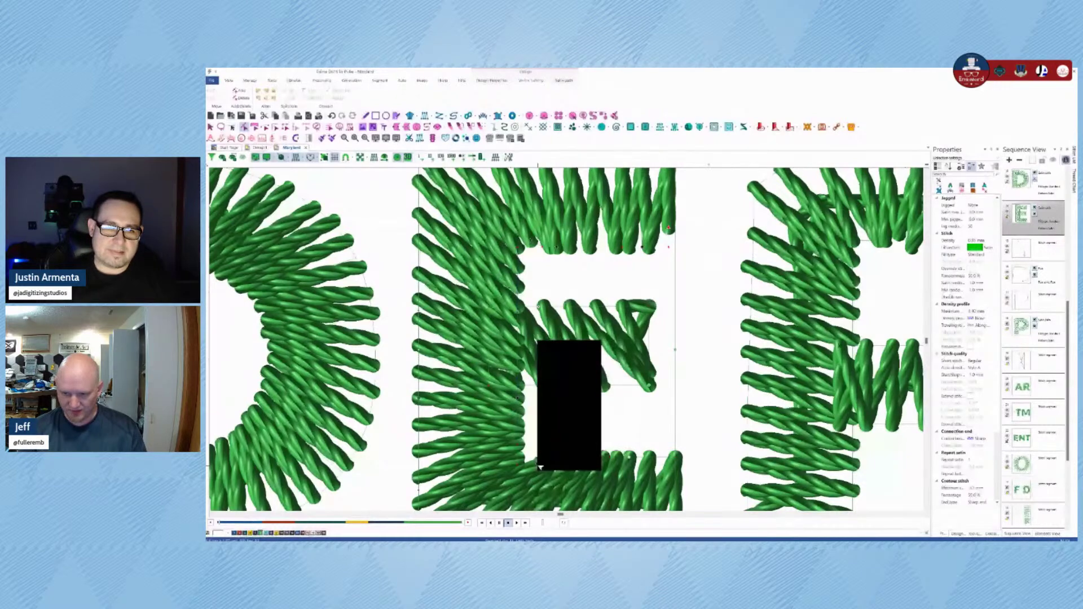
click(526, 464)
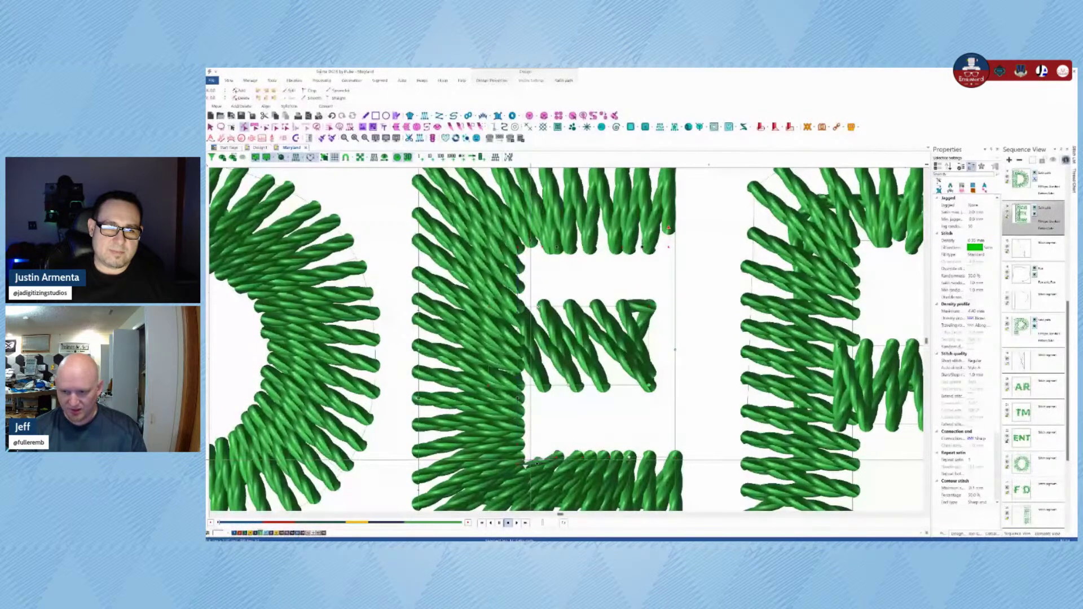
right_click(520, 463)
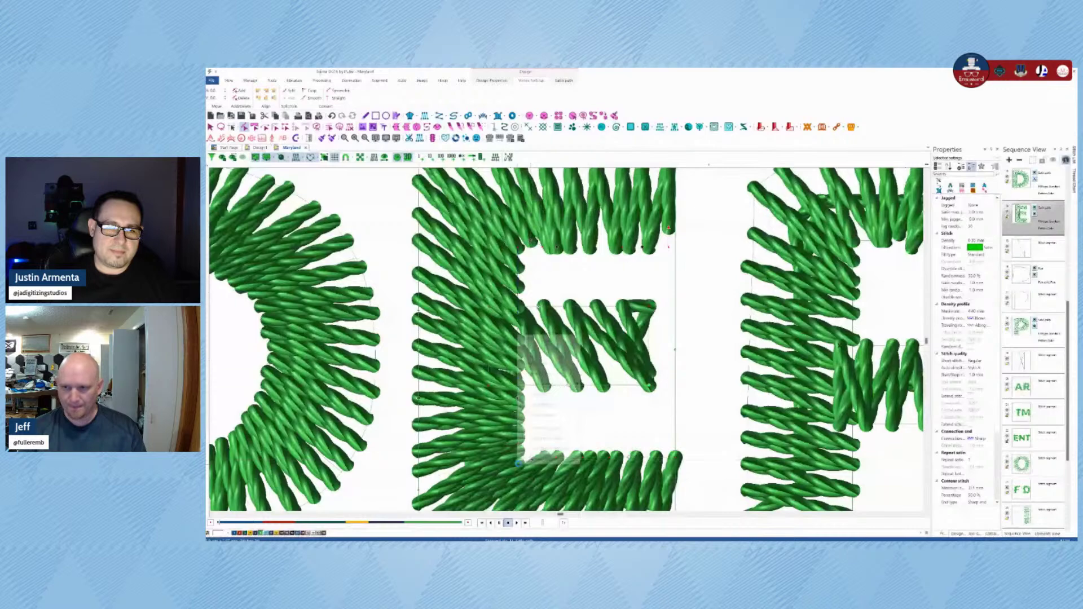
click(549, 373)
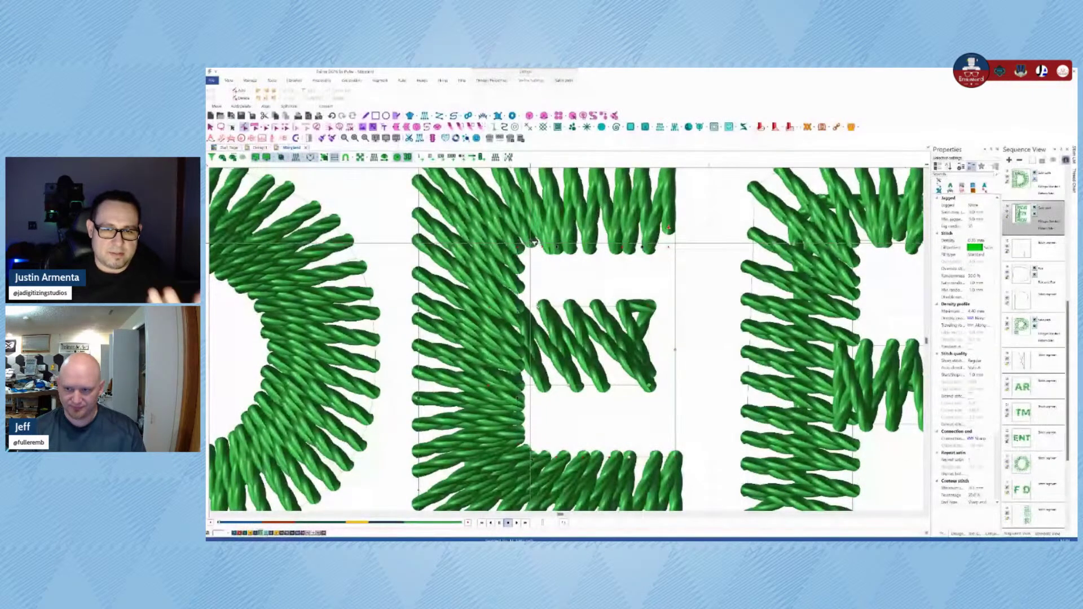
Step: Reposition the anchor at the E's upper inner corner, between the stem and the top bar
drag(535, 243, 538, 246)
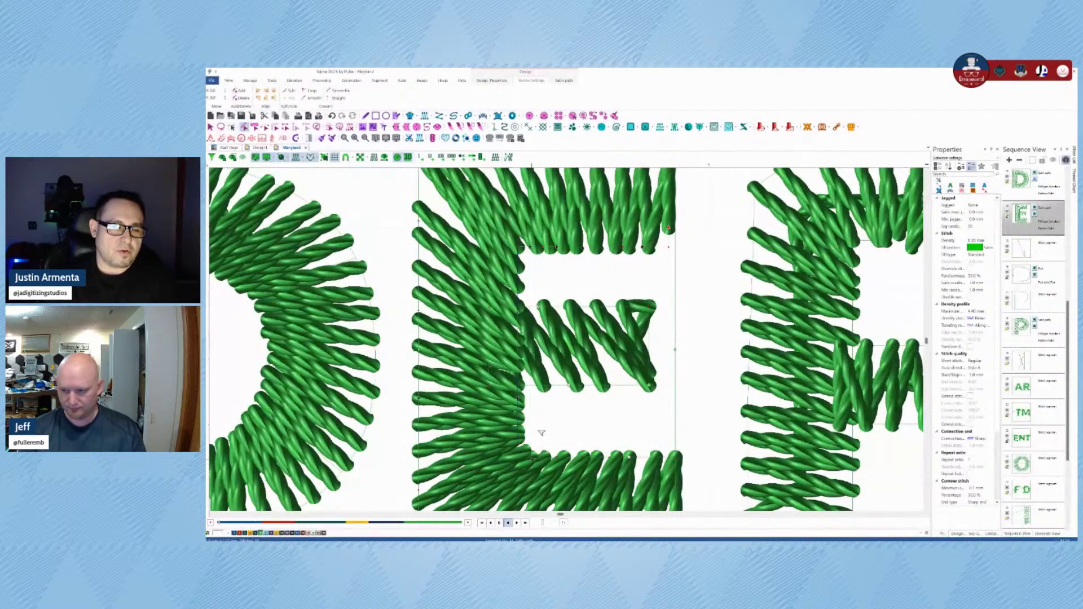
scroll(542, 432, down, 3)
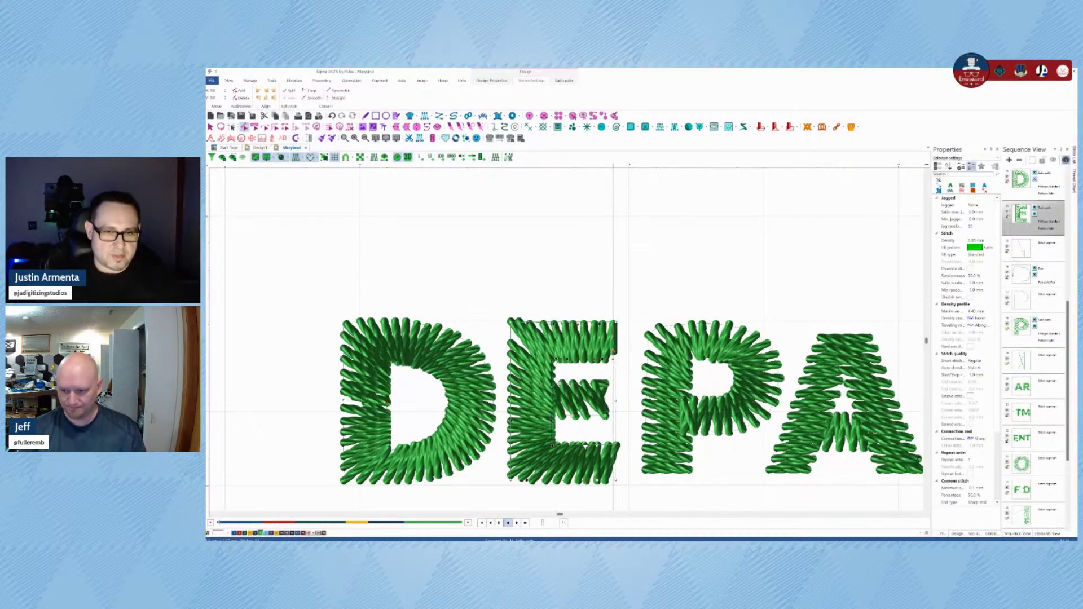
scroll(616, 500, up, 3)
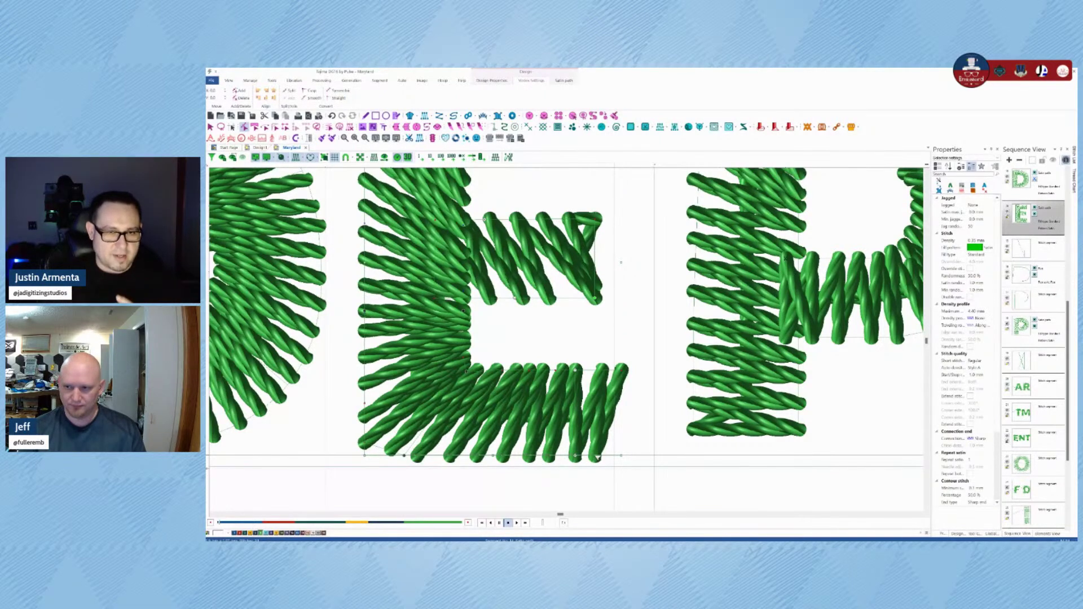
scroll(598, 457, down, 2)
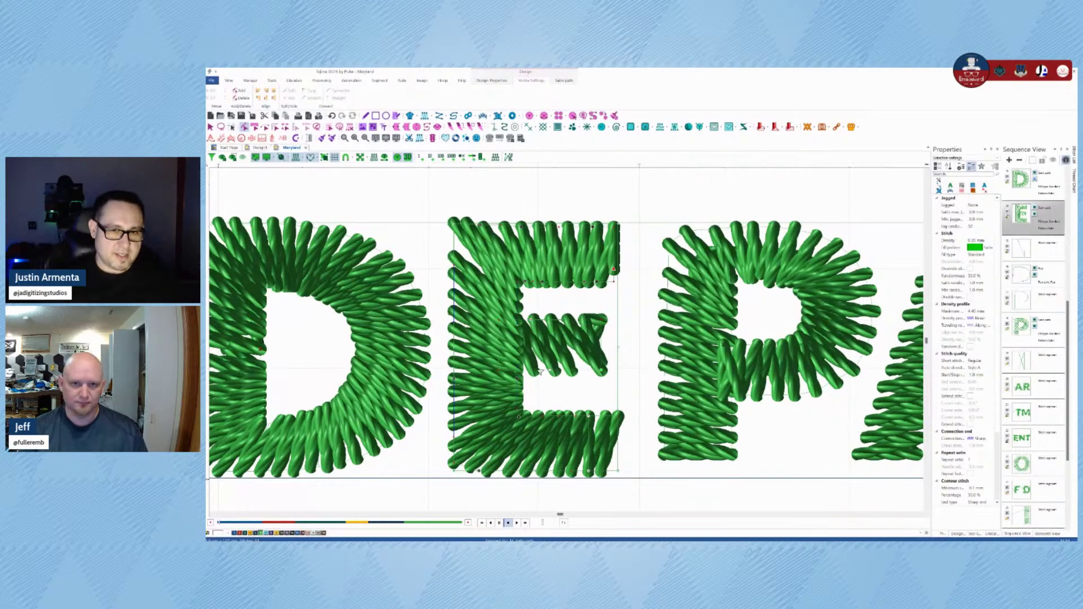
Step: Straighten the slanted stitches at the outer end of the E's middle bar and deselect the letter
key(Escape)
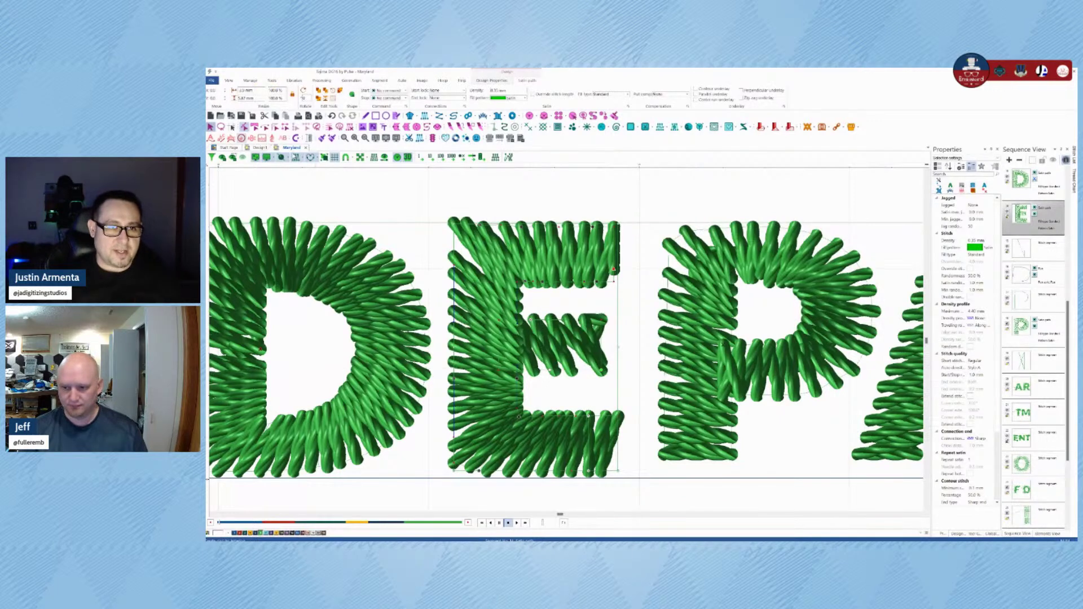
click(552, 372)
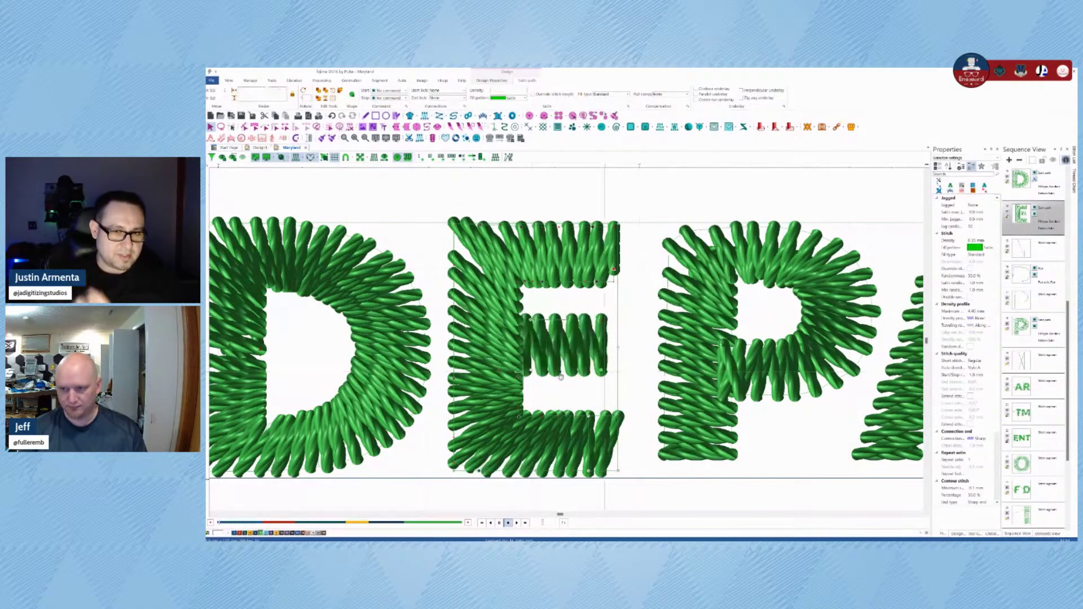
scroll(617, 462, down, 2)
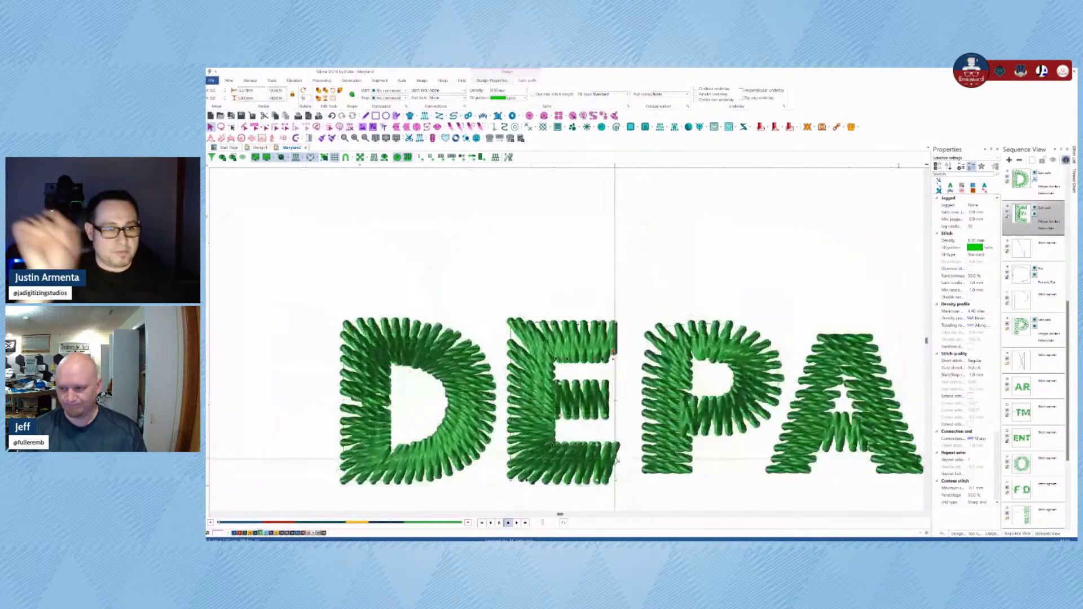
scroll(617, 461, down, 1)
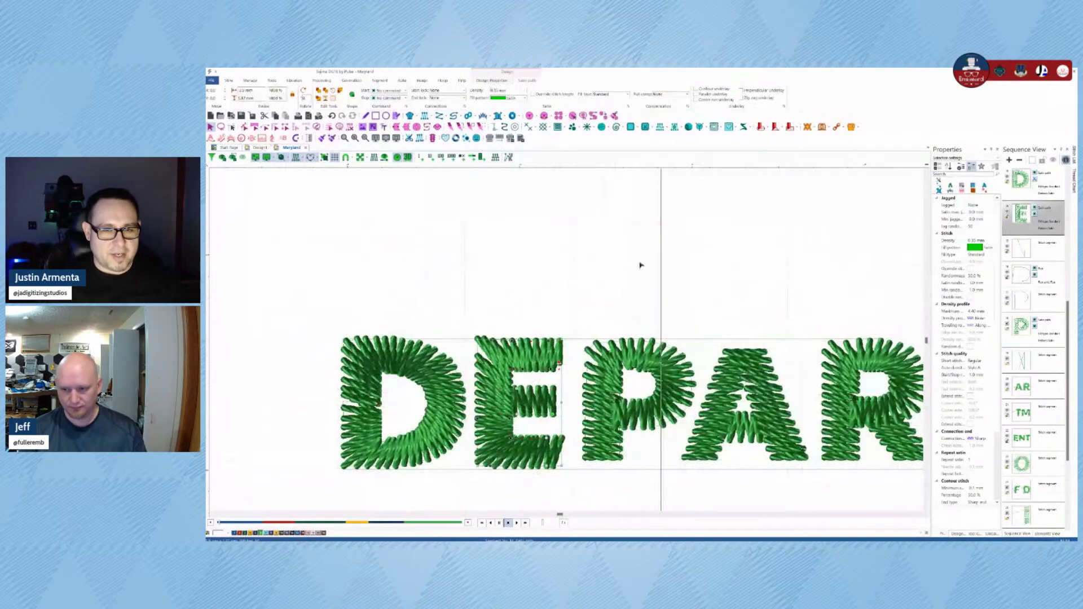
click(641, 266)
scroll(641, 265, down, 1)
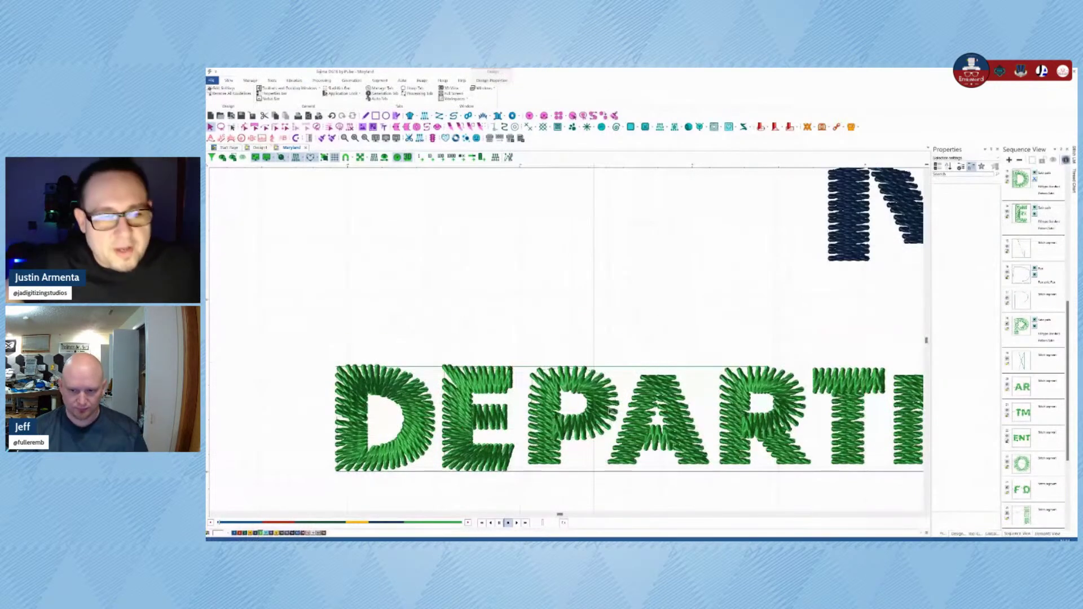
Step: Reopen the E for vertex editing and bring its bottom edge and lower corners down to the bottom guide line
scroll(465, 479, up, 4)
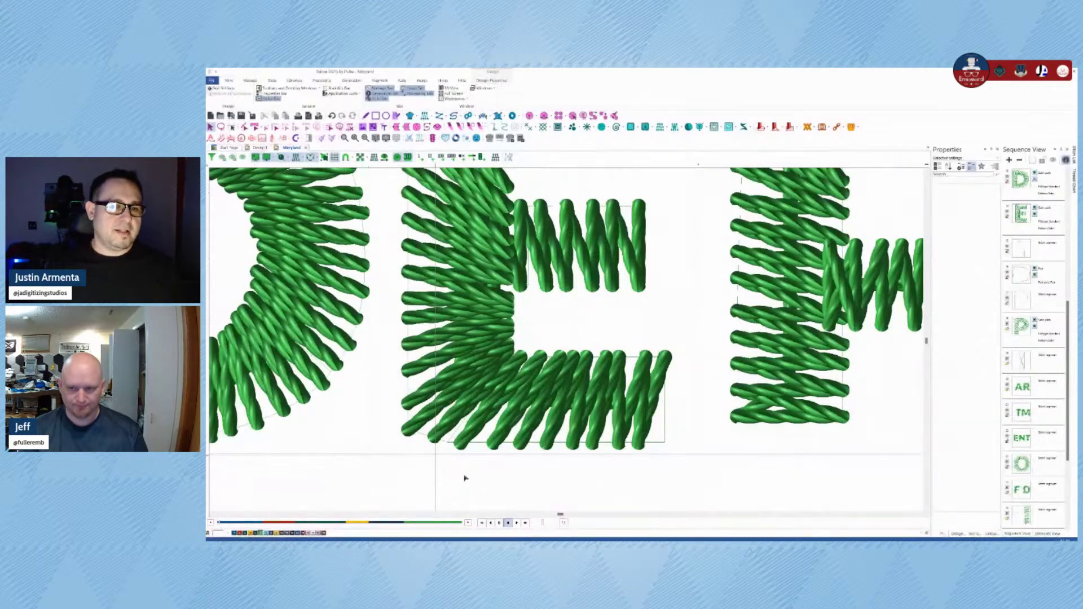
click(435, 411)
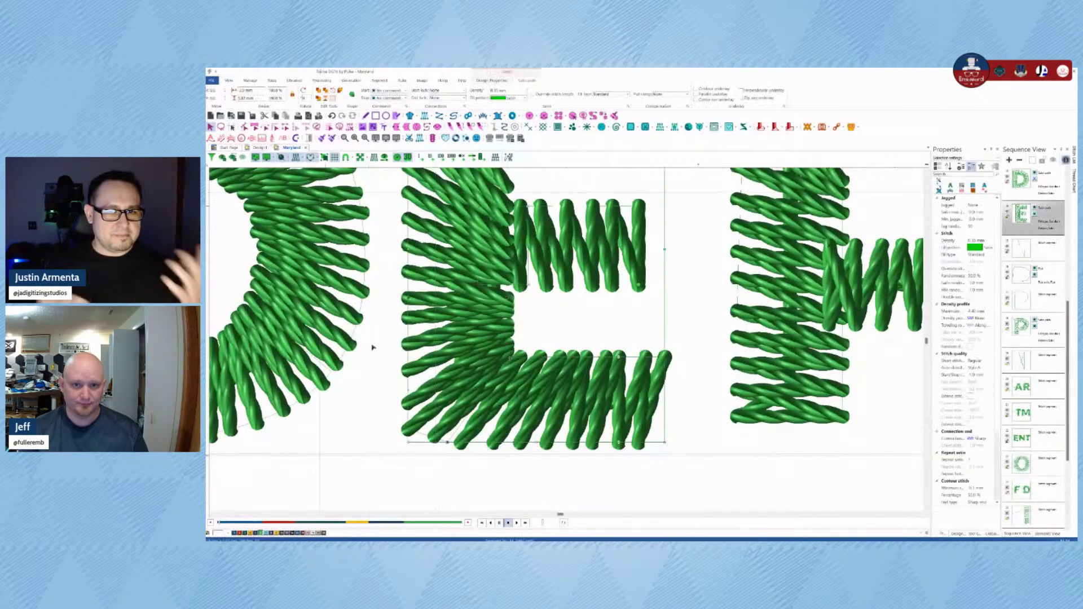
click(245, 127)
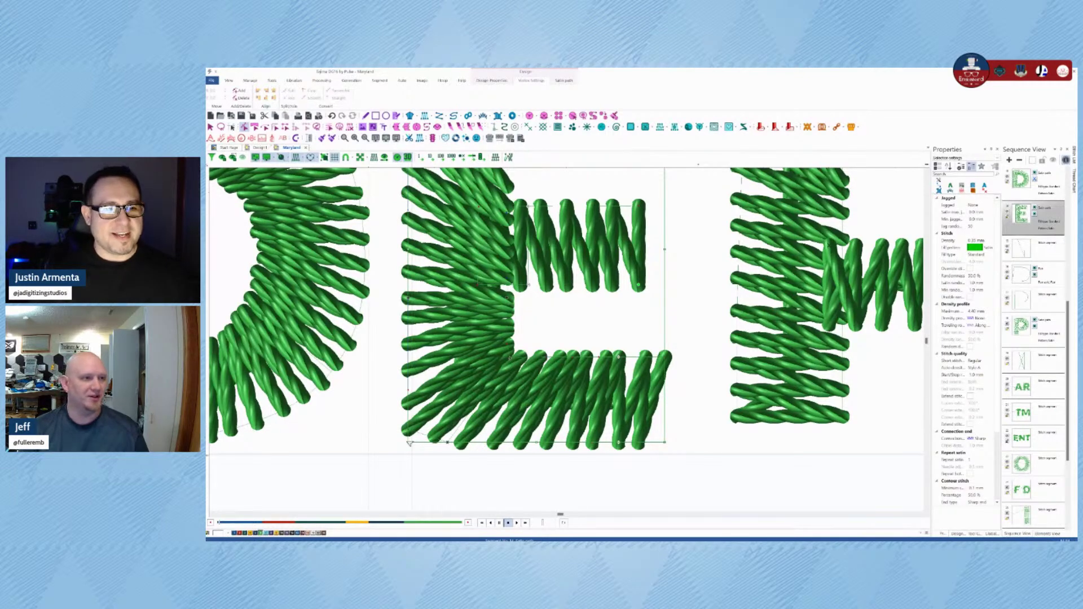
scroll(427, 457, down, 1)
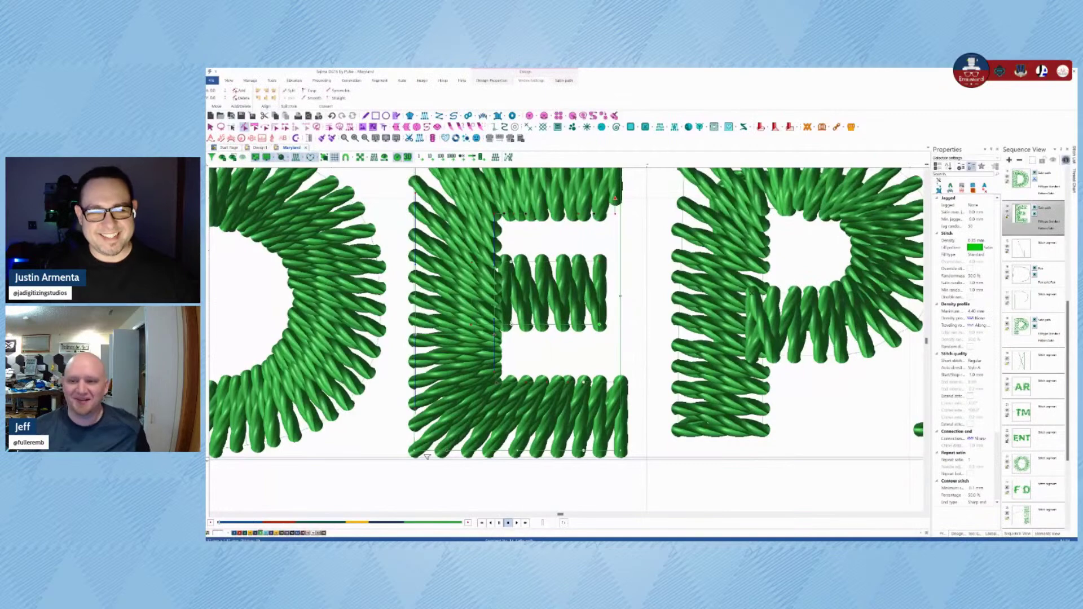
scroll(427, 457, down, 1)
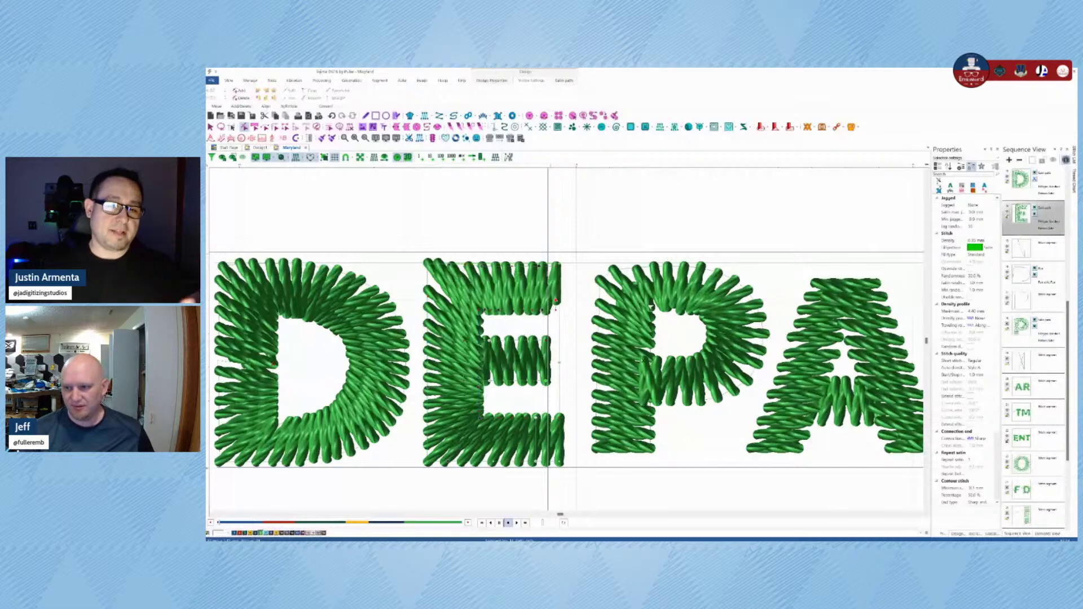
Step: Switch the letter P to vertex editing, square its upper-left corner on the top guide line and edit the adjacent anchor
key(Escape)
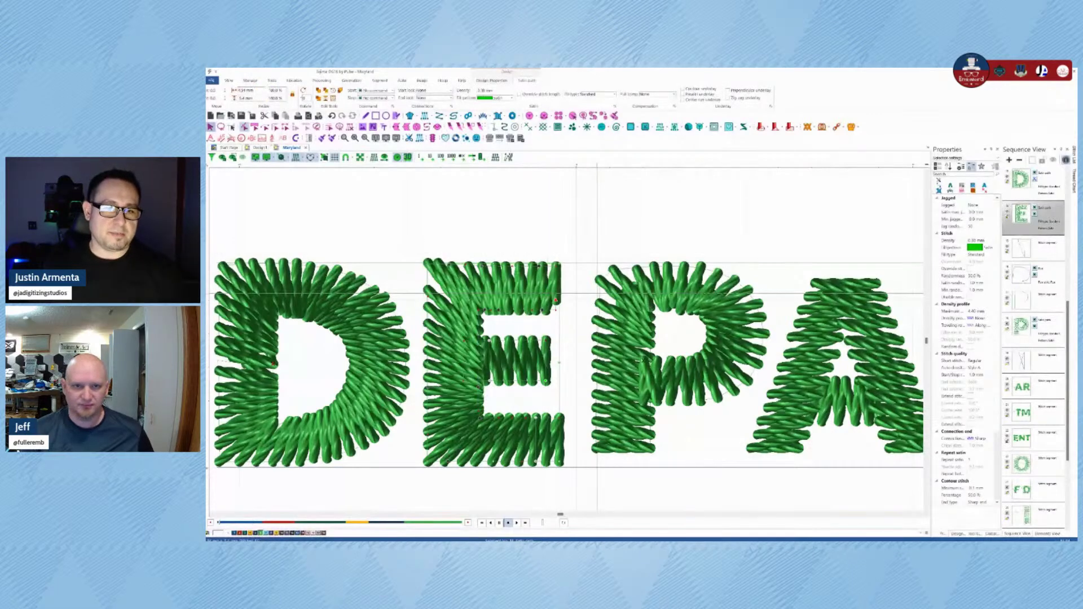
click(597, 294)
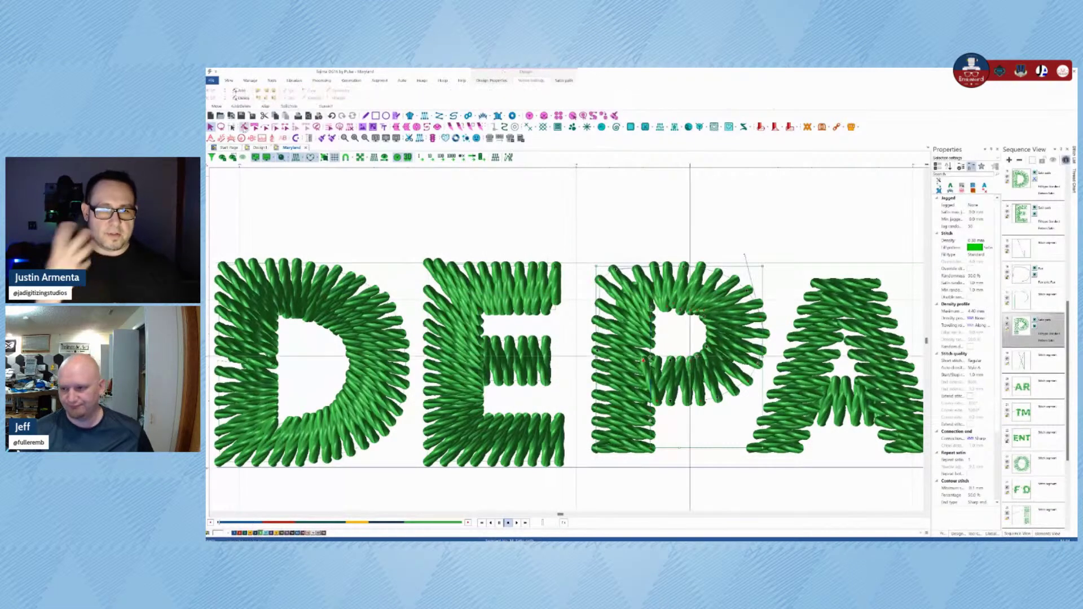
scroll(689, 356, down, 1)
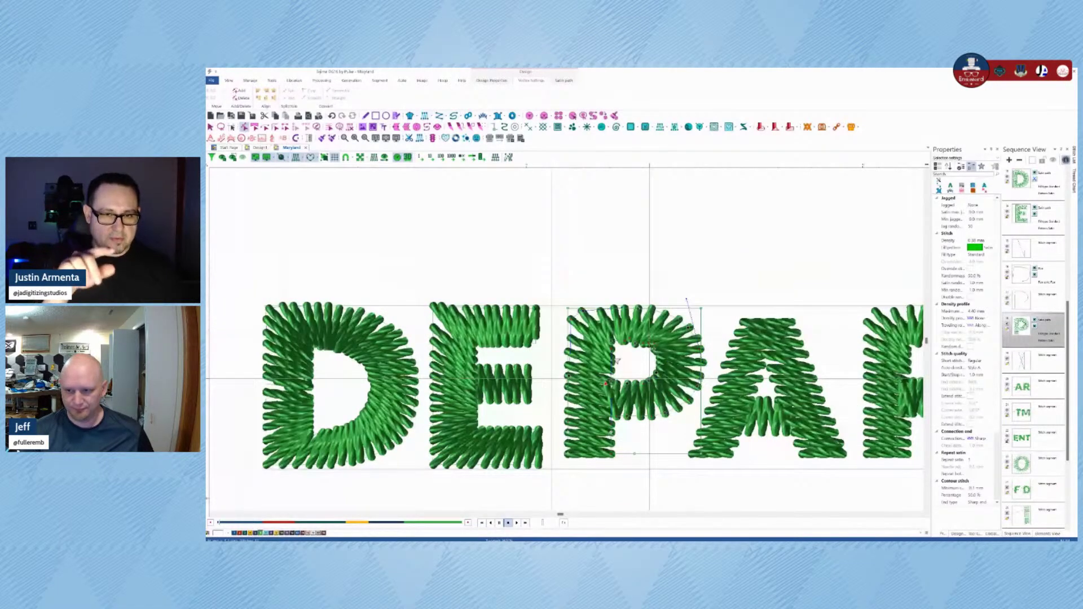
scroll(617, 360, up, 1)
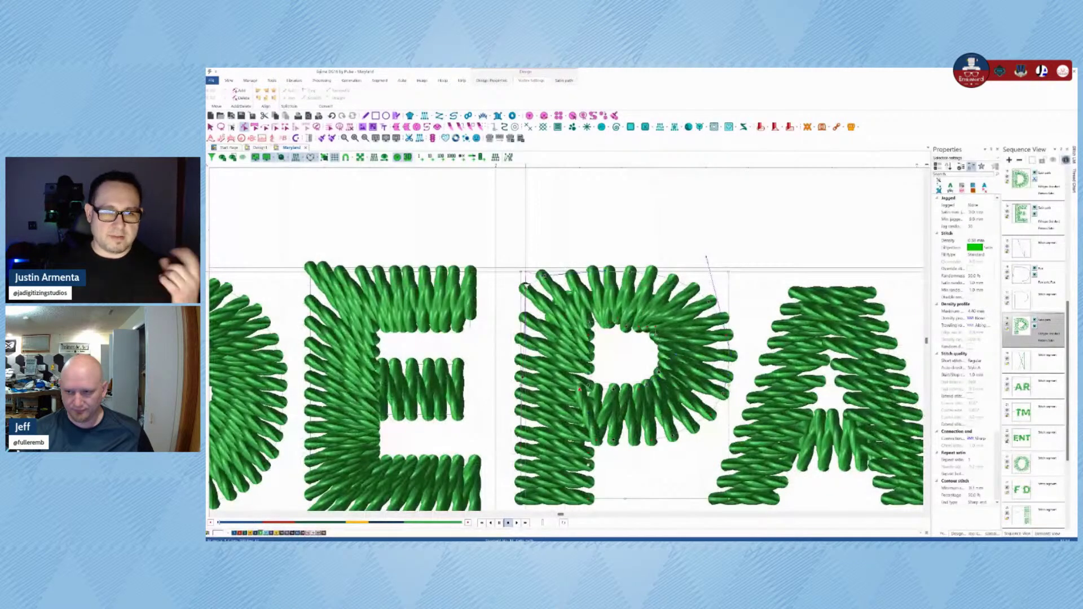
right_click(545, 276)
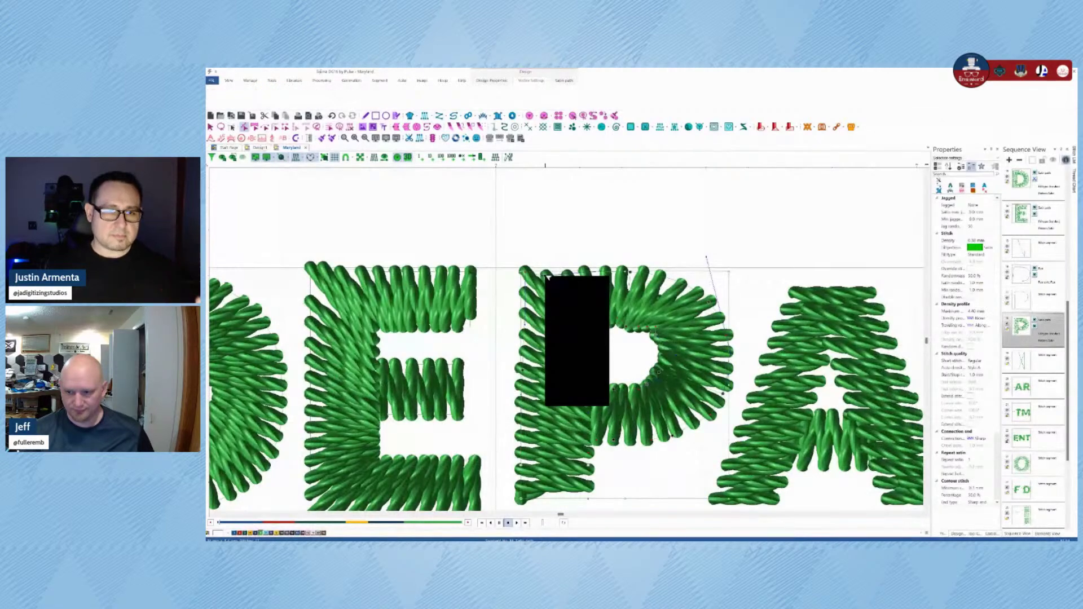
click(570, 350)
scroll(590, 435, down, 1)
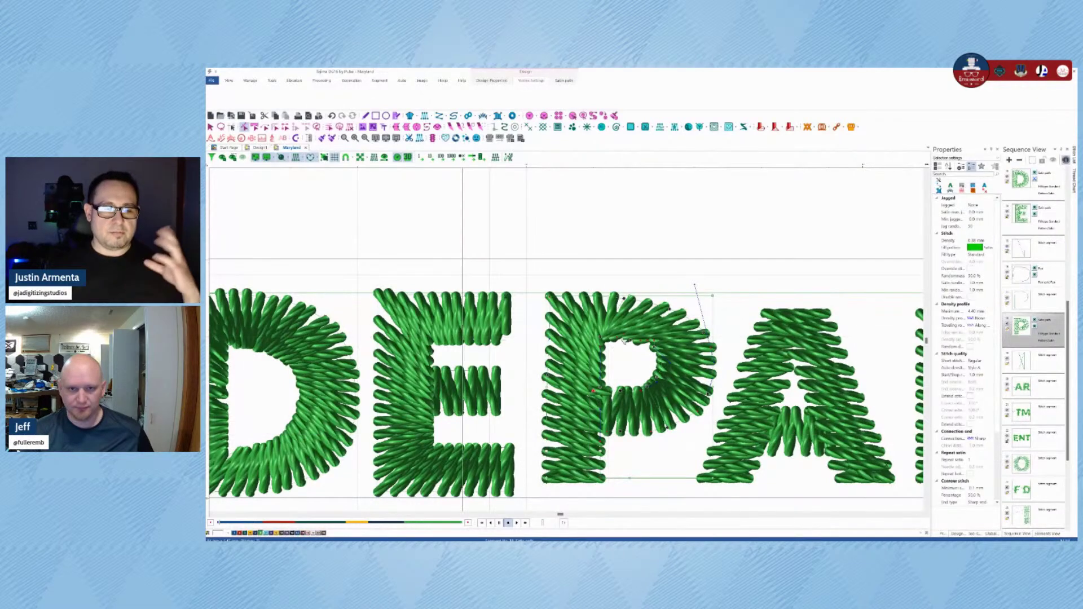
Step: Reposition the anchor along the P's top edge near the upper-left corner to even out the stitches there
key(Escape)
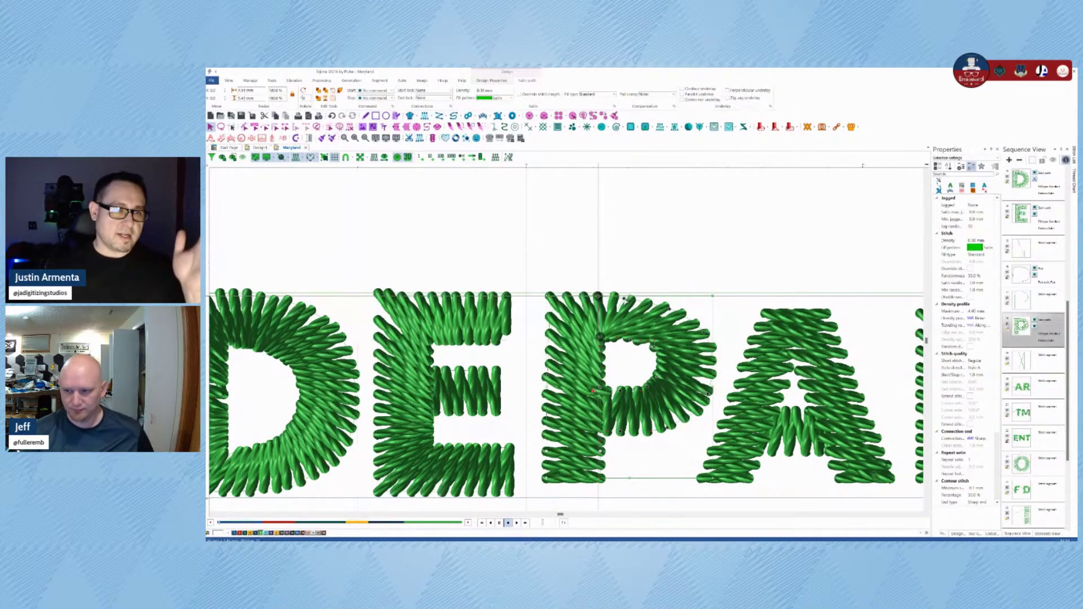
drag(625, 300, 553, 298)
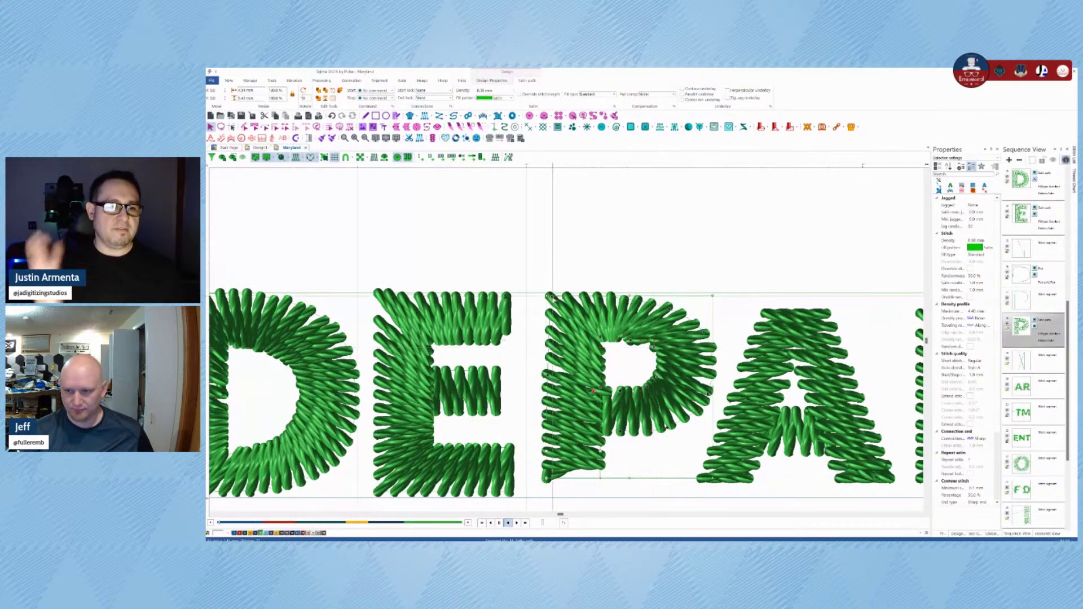
drag(553, 298, 581, 298)
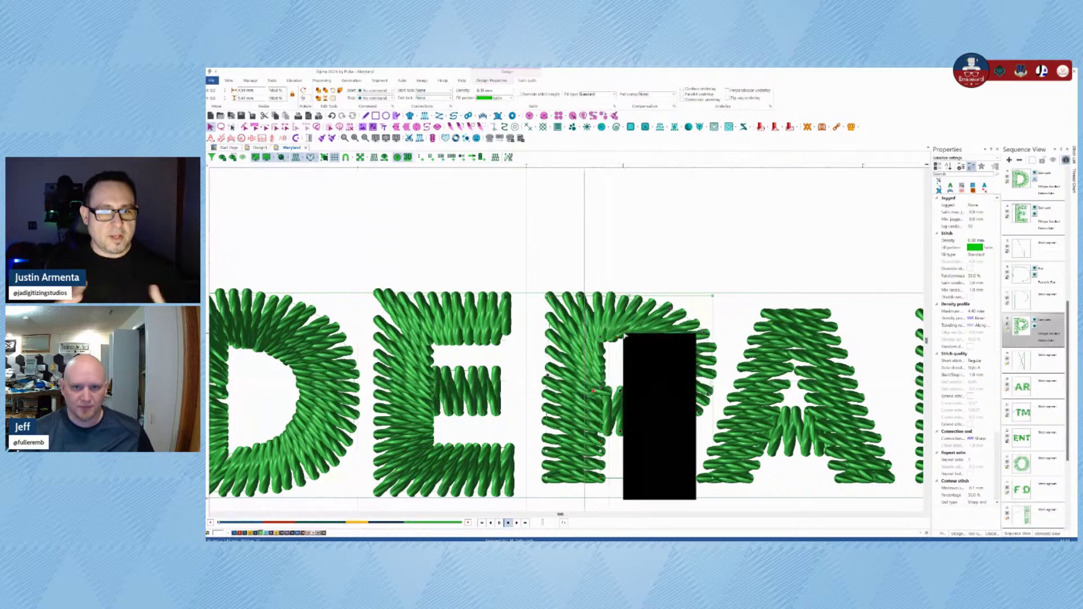
Step: Edit the anchors along the upper inner edge of the P's bowl
click(637, 342)
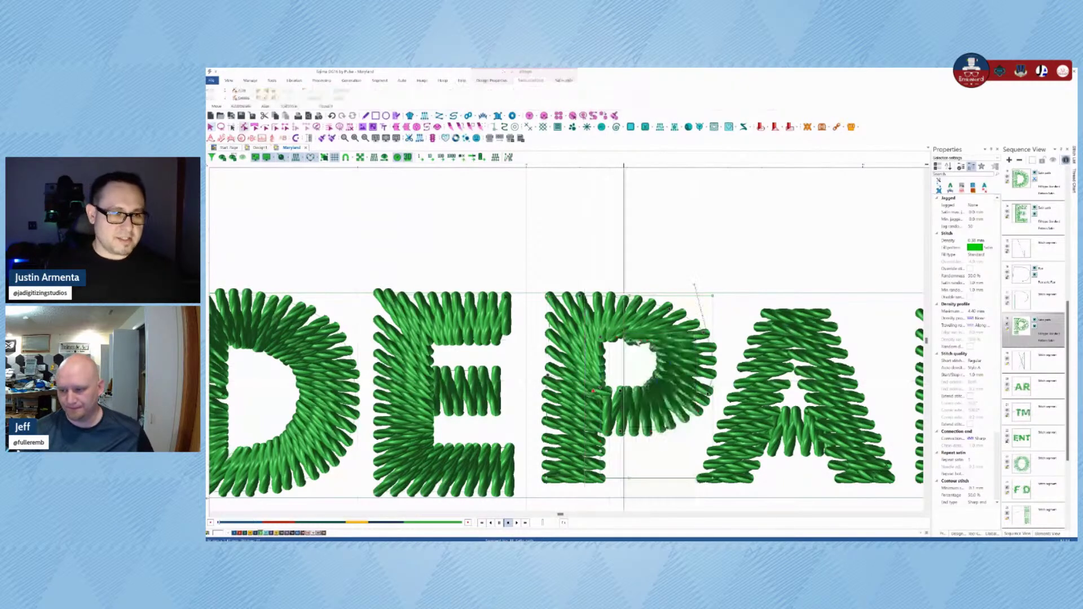
right_click(623, 335)
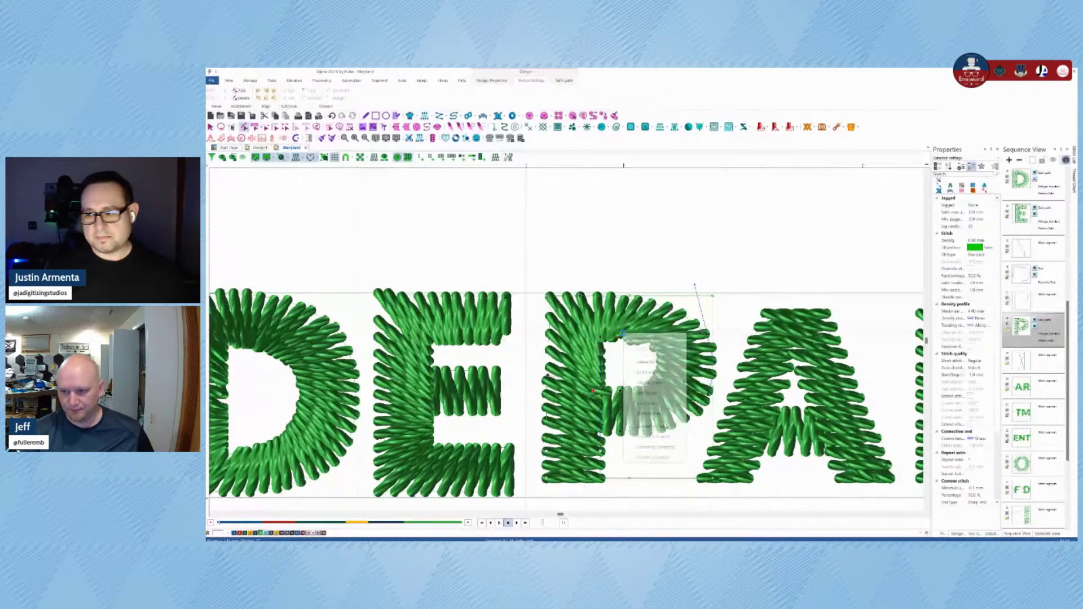
click(646, 367)
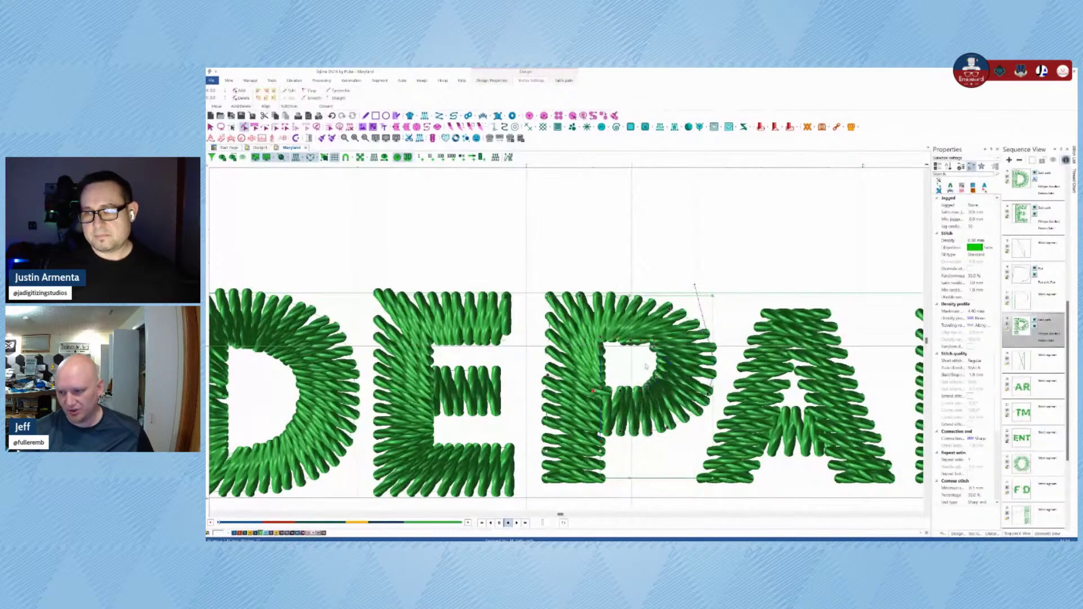
right_click(632, 340)
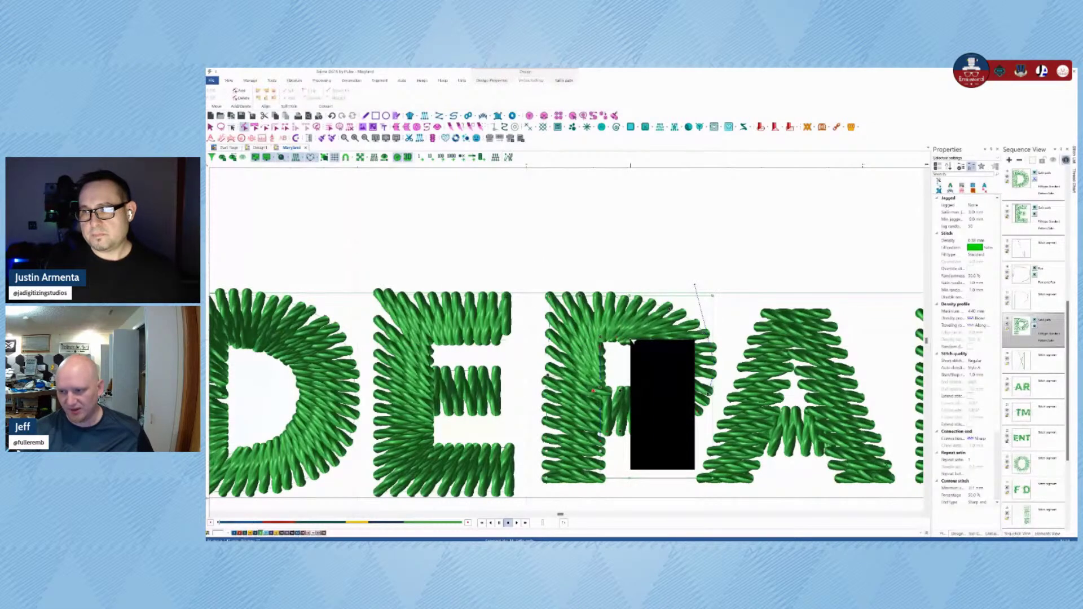
click(646, 370)
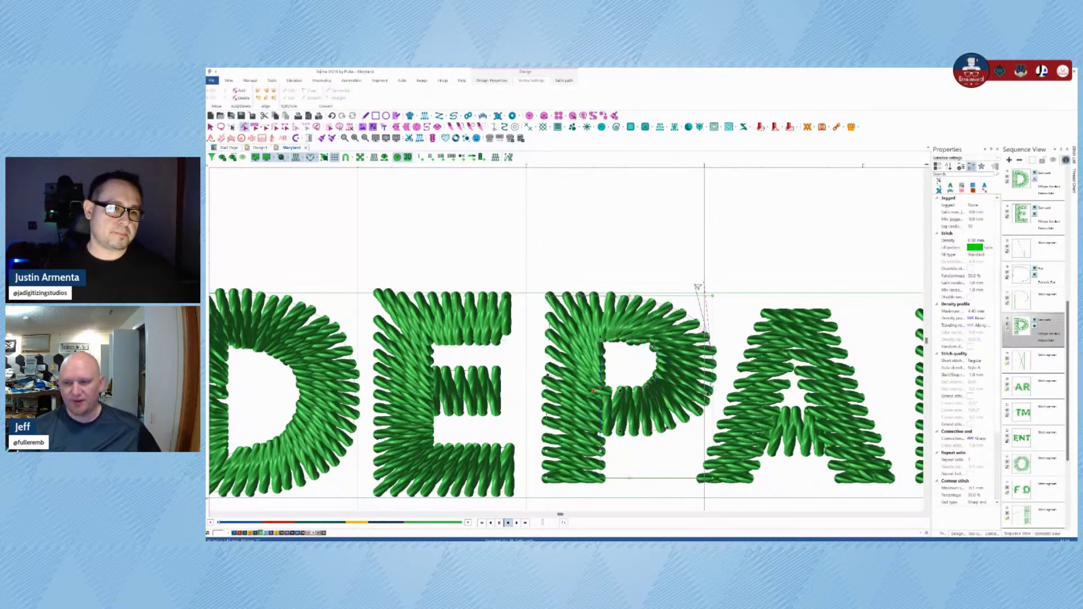
Step: Adjust the curve handle above the outer edge of the P's bowl to make its angle more upright
drag(698, 287, 706, 285)
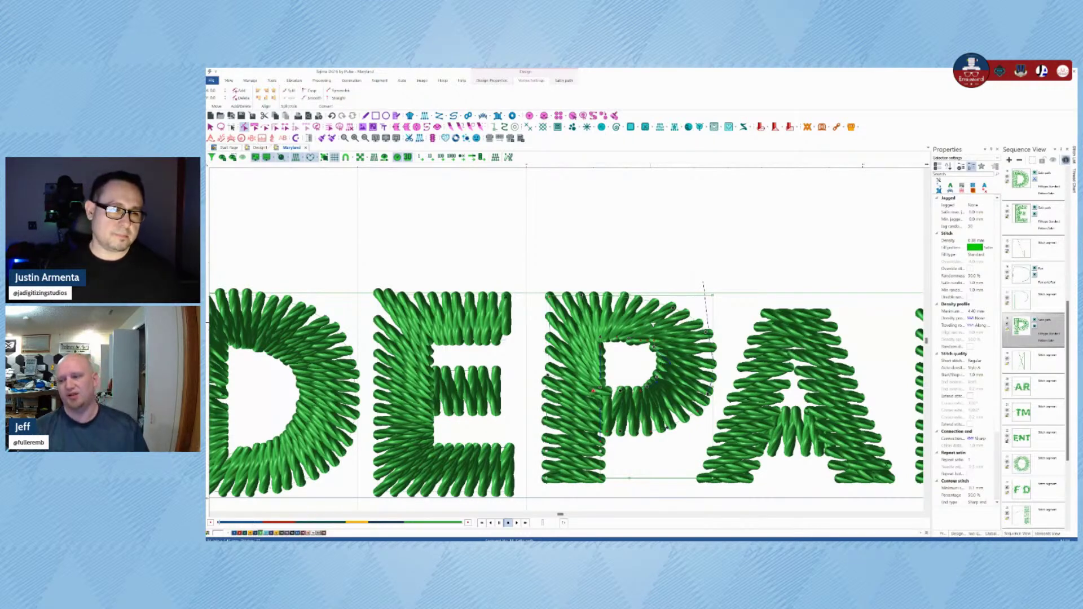
scroll(621, 361, down, 1)
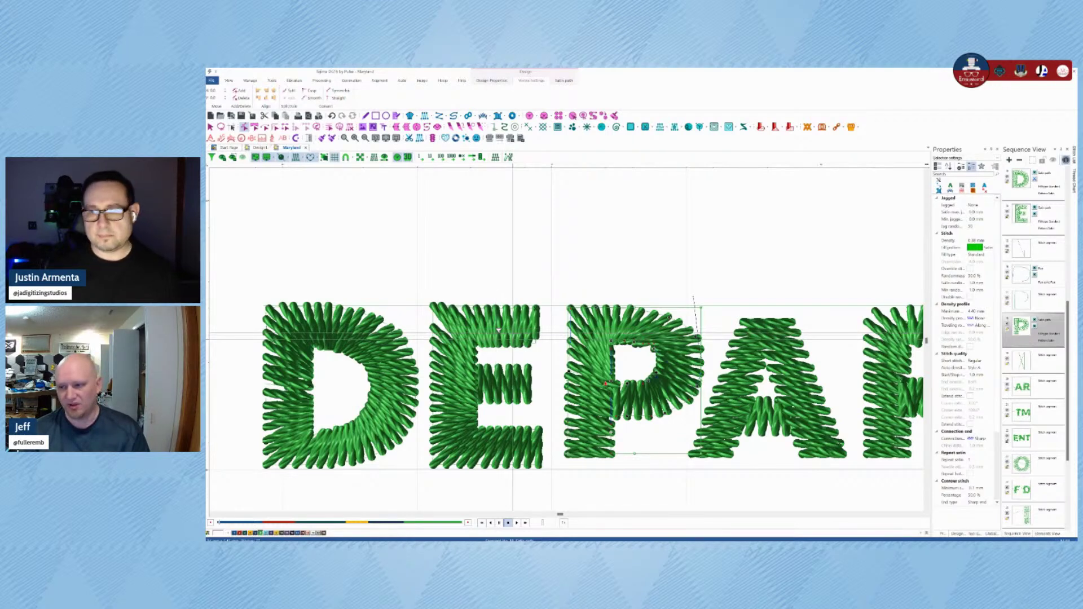
scroll(691, 387, up, 2)
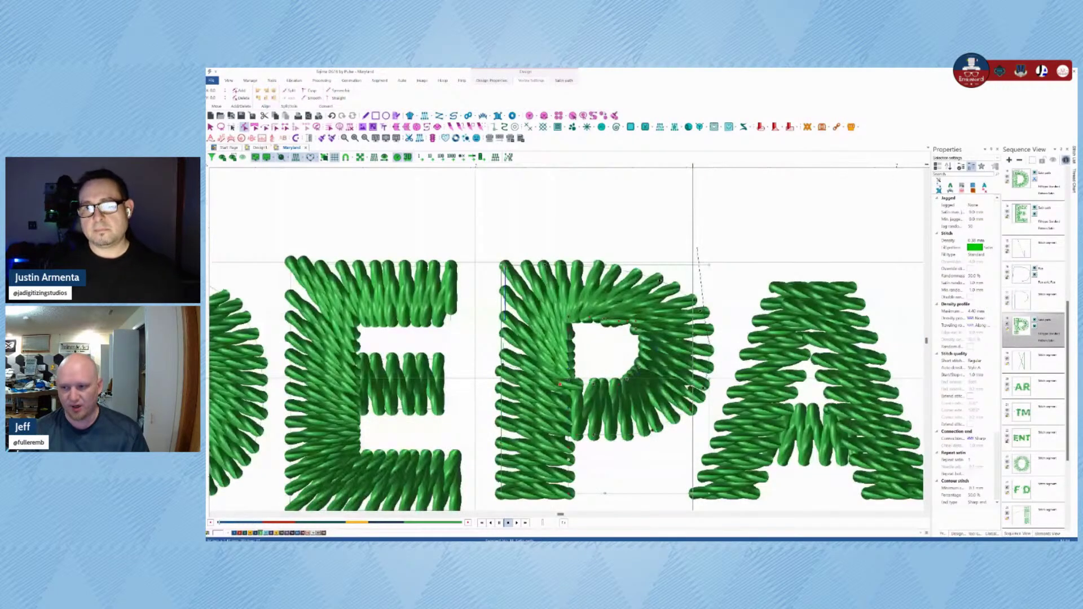
scroll(693, 373, up, 1)
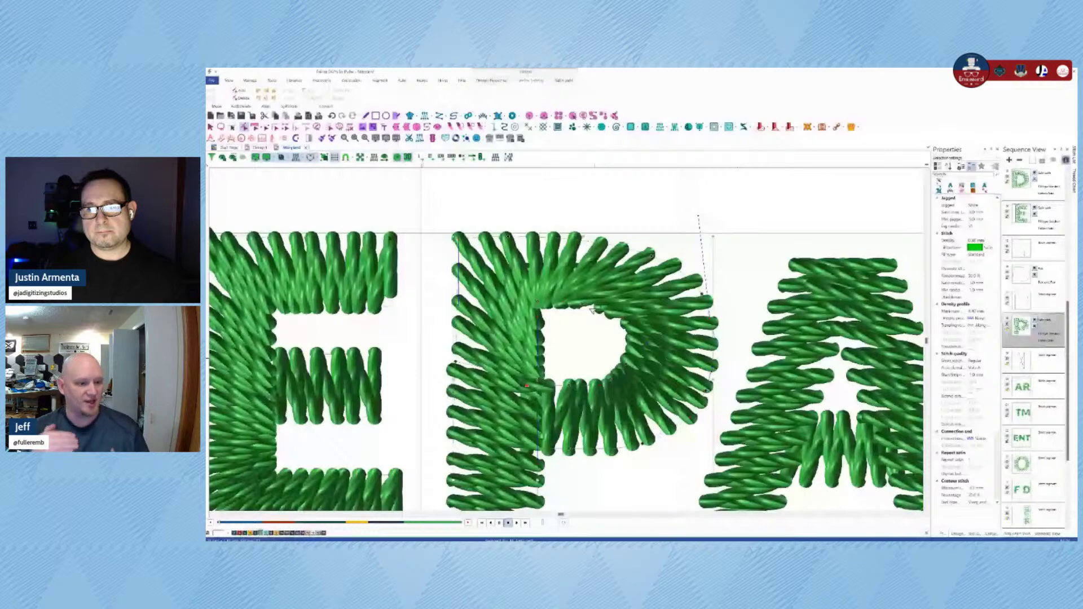
scroll(701, 364, down, 1)
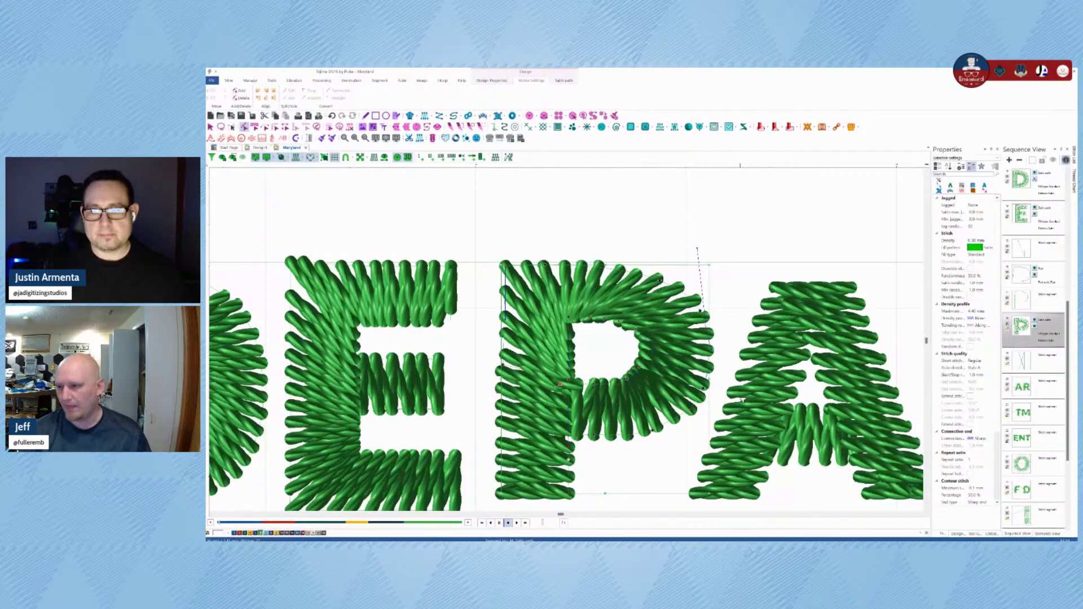
scroll(717, 406, down, 2)
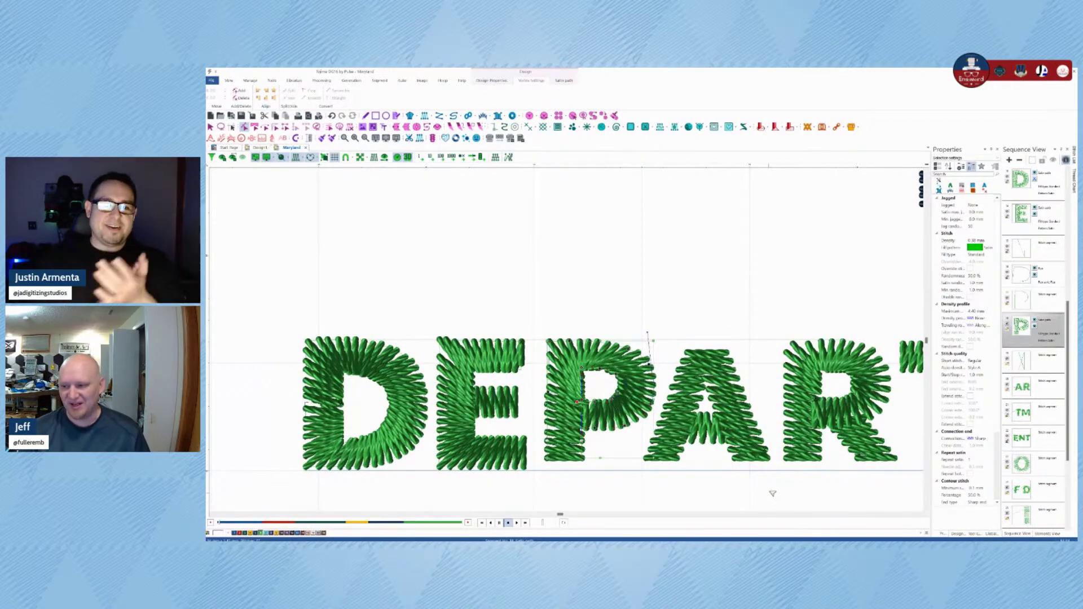
scroll(772, 493, down, 1)
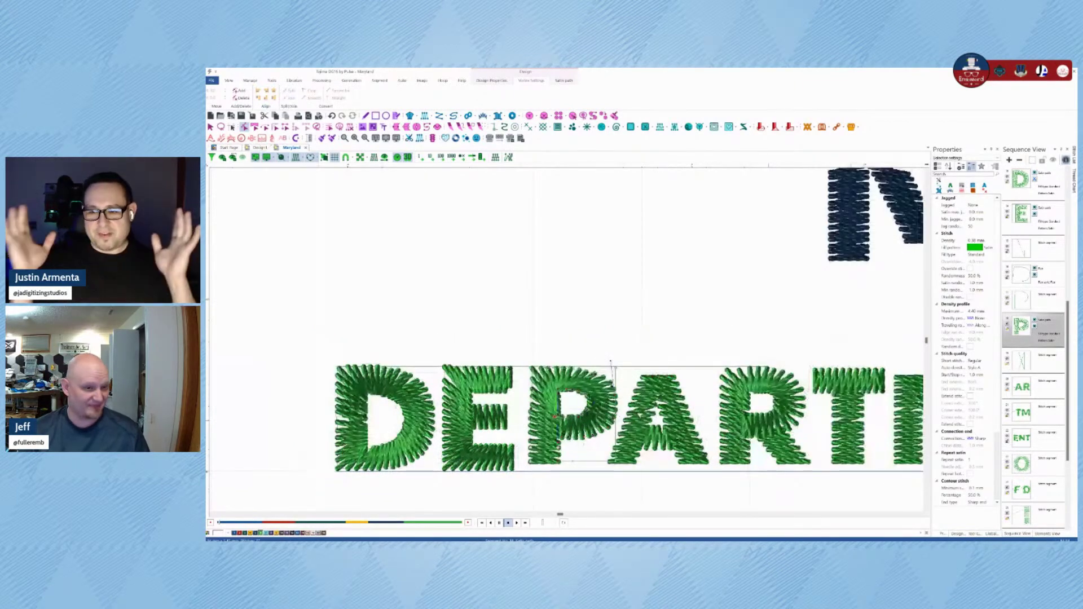
Step: Select the A and R lettering and move the A's stray upper-right point down onto the letter's top edge
scroll(706, 343, up, 1)
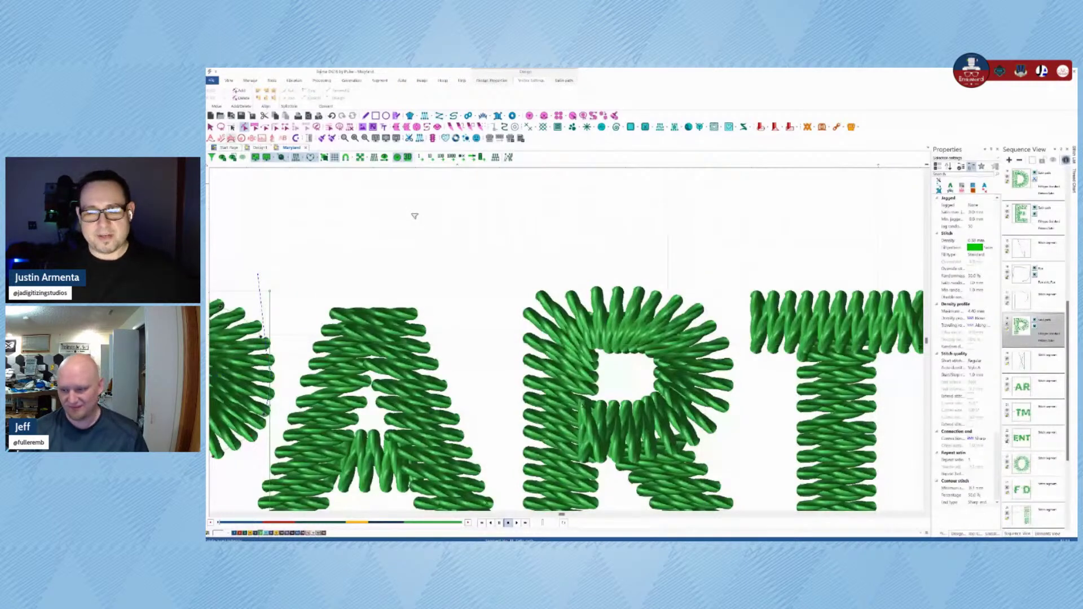
click(211, 128)
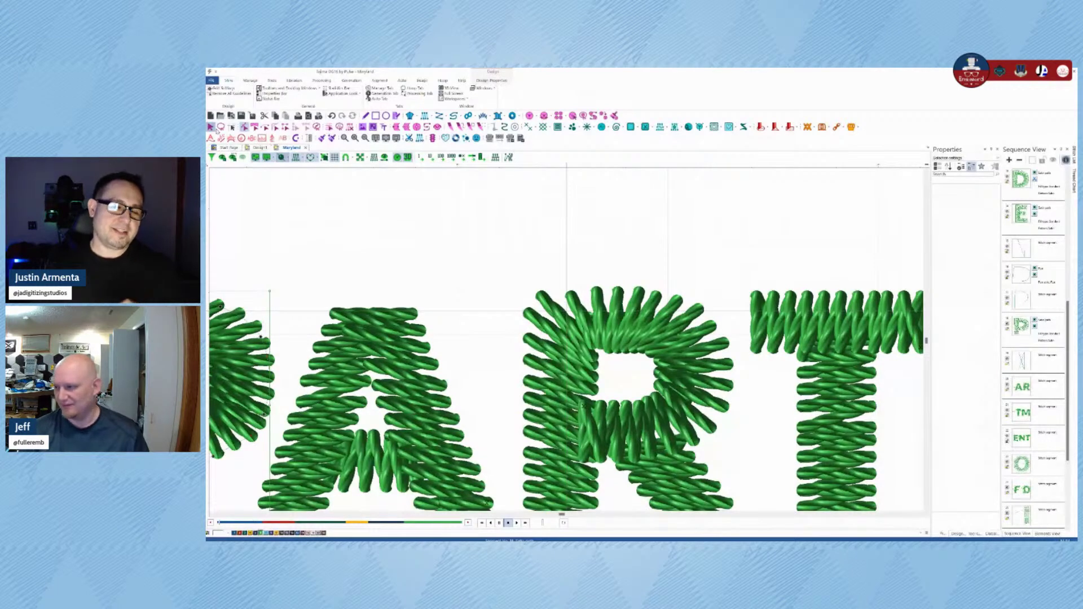
click(539, 366)
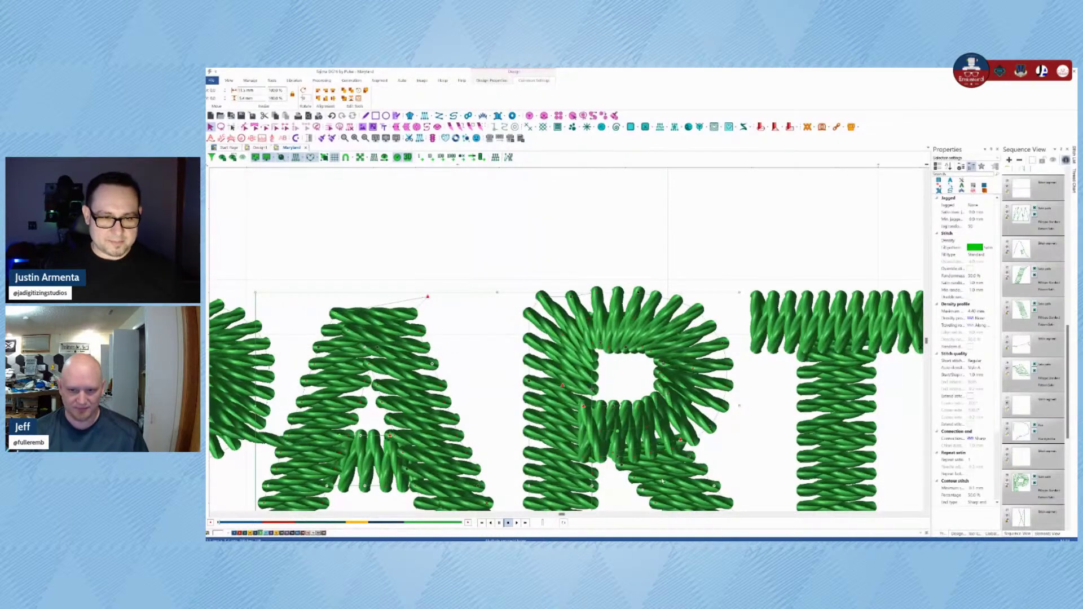
scroll(663, 482, down, 1)
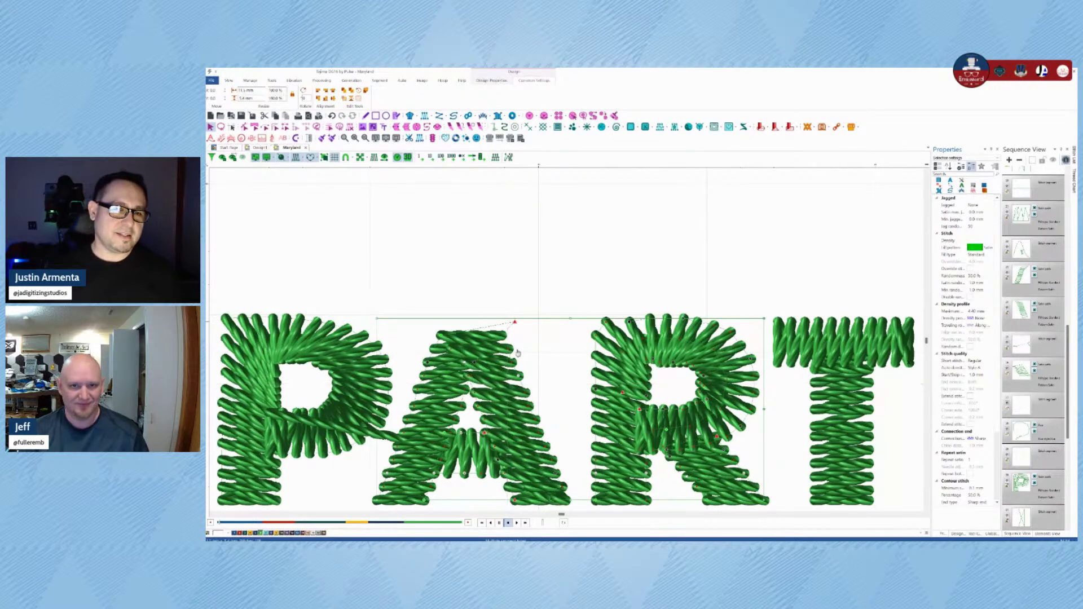
click(514, 322)
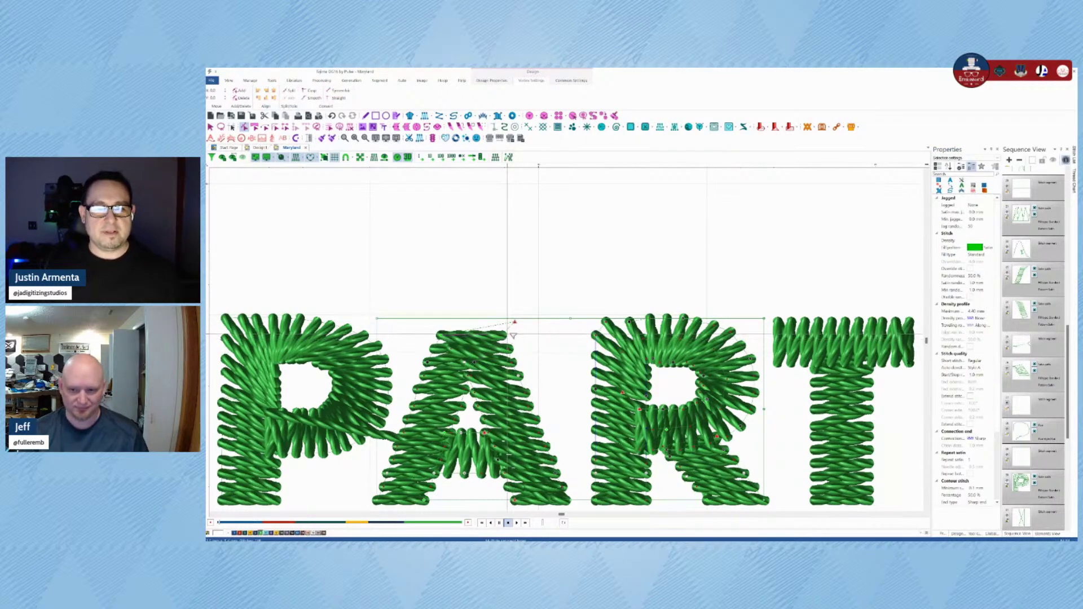
click(513, 336)
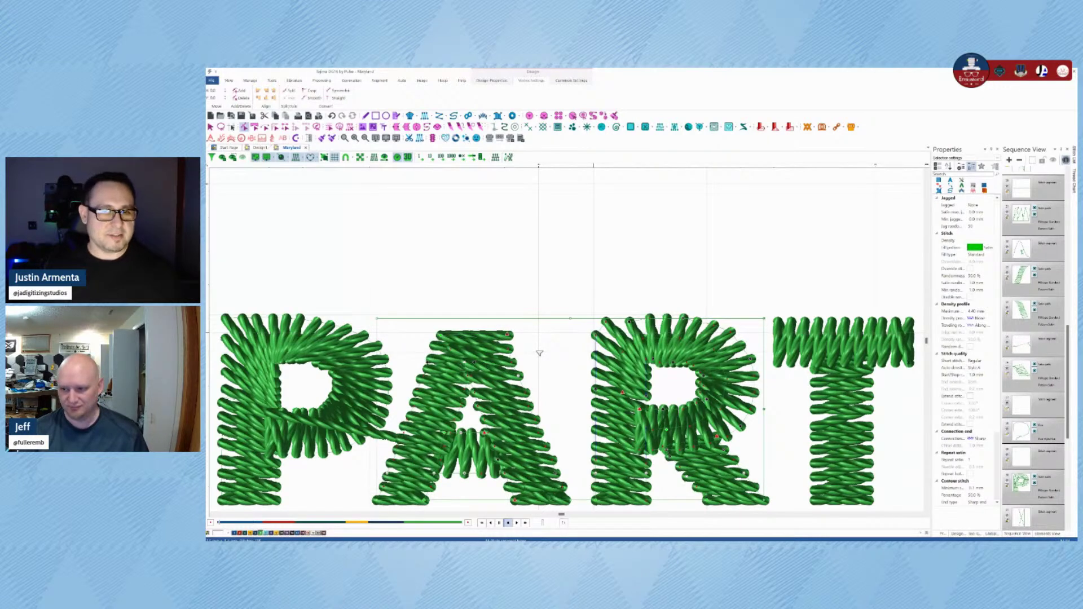
Step: Square the R's upper-left corner by moving its anchor outward, edit the adjacent top-edge anchor and deselect the lettering
click(605, 322)
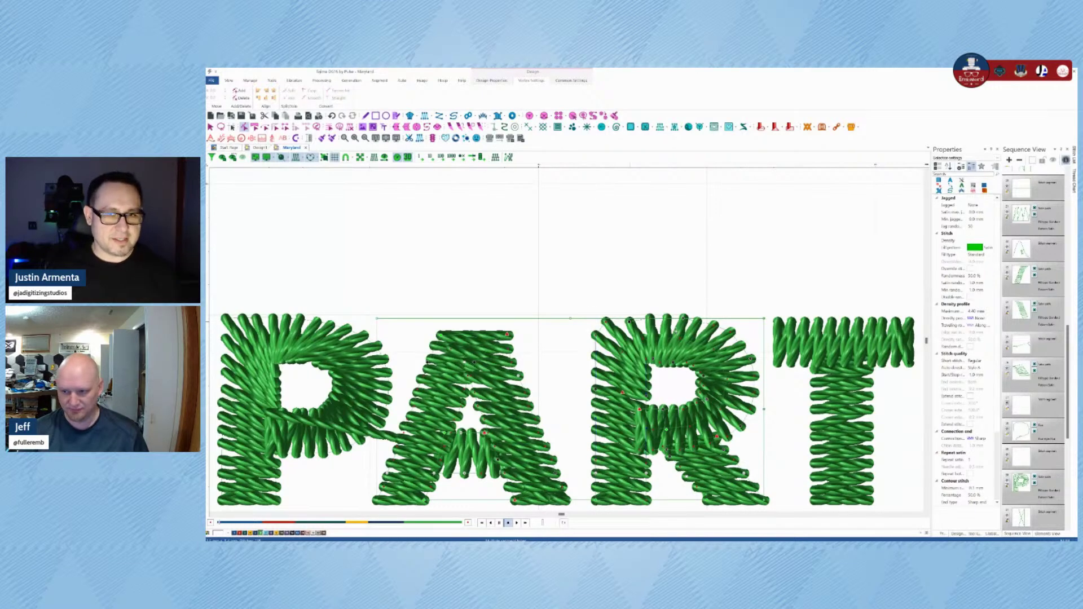
drag(606, 322, 597, 319)
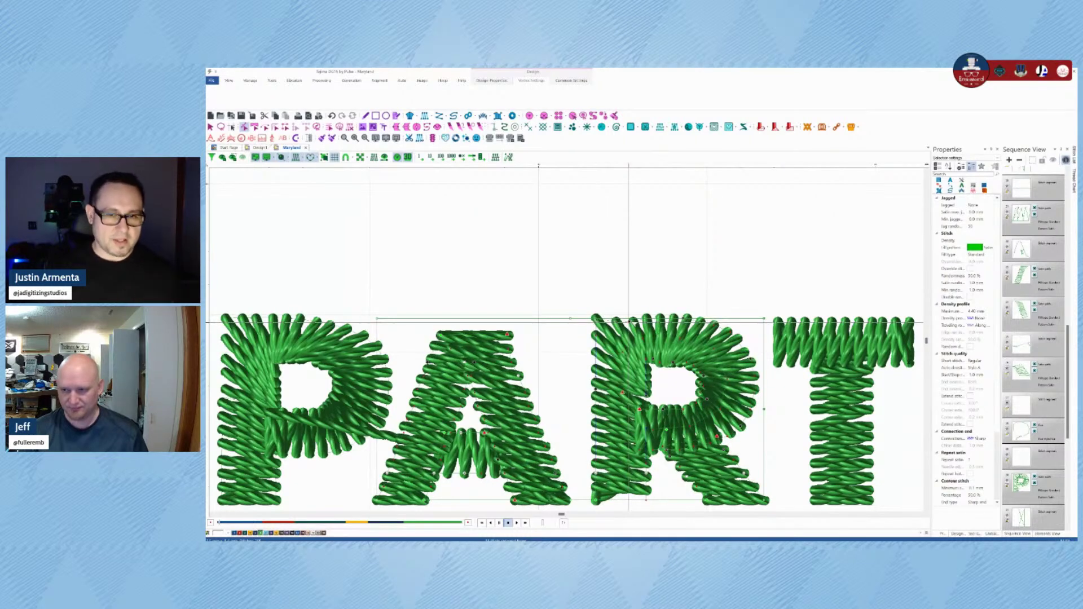
right_click(629, 322)
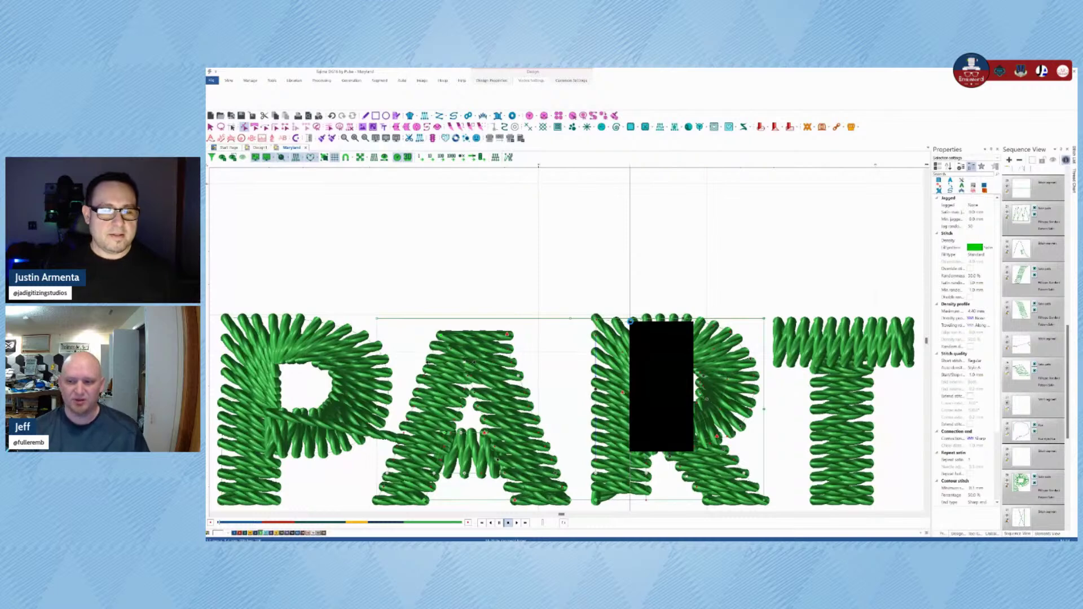
click(632, 449)
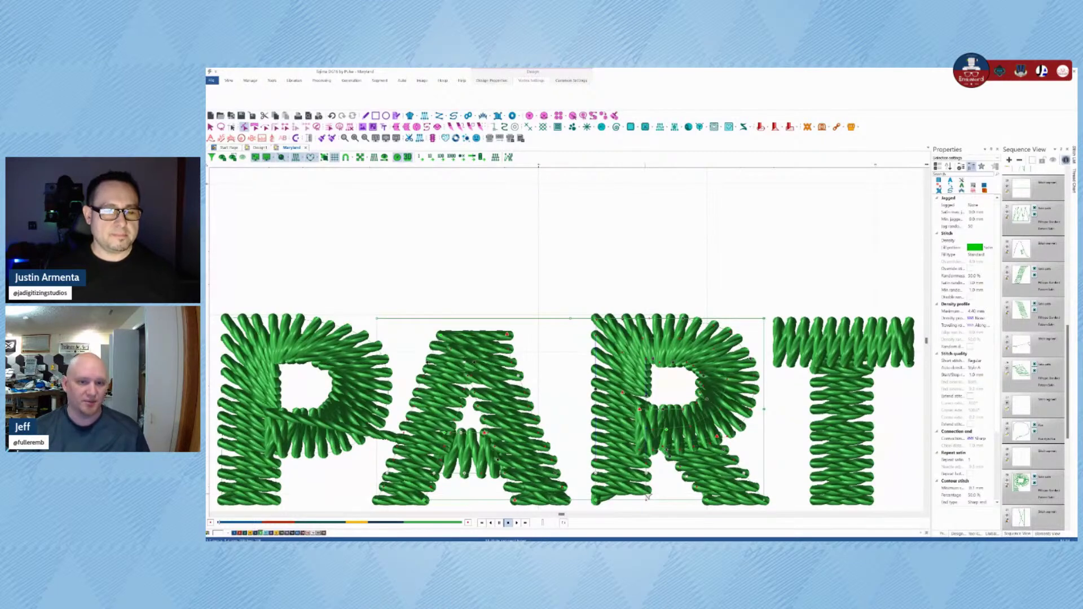
key(Escape)
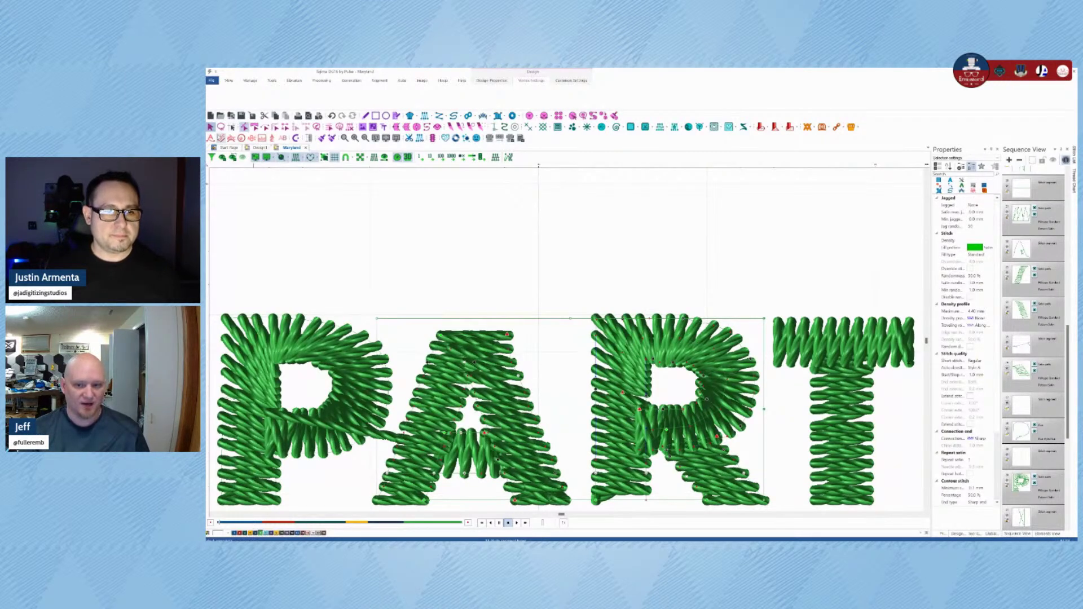
click(293, 299)
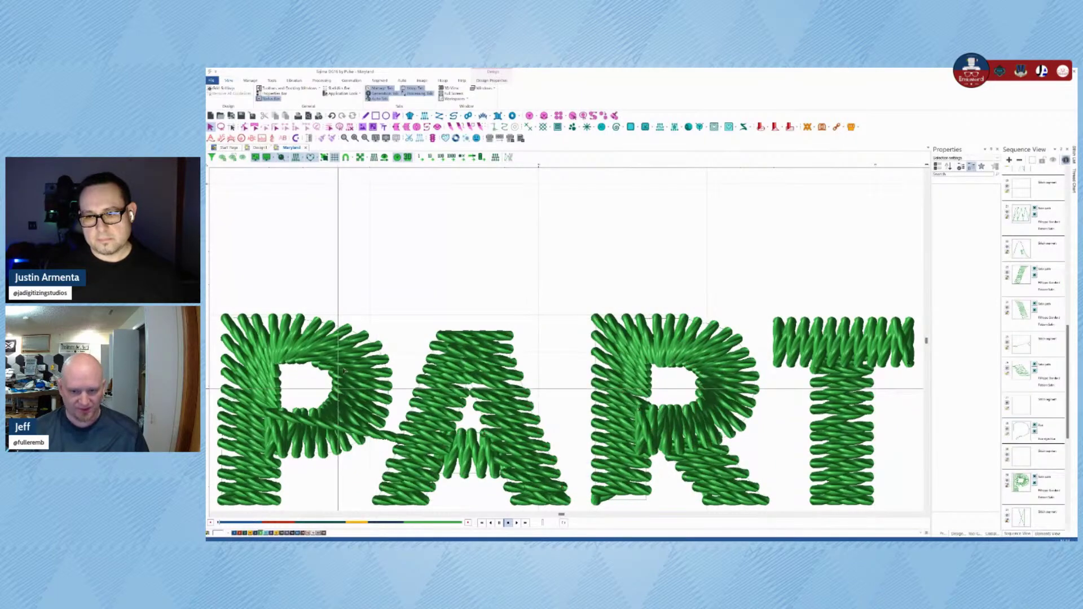
Step: Select only the P's satin path and set its stop command to Trim
scroll(344, 371, down, 3)
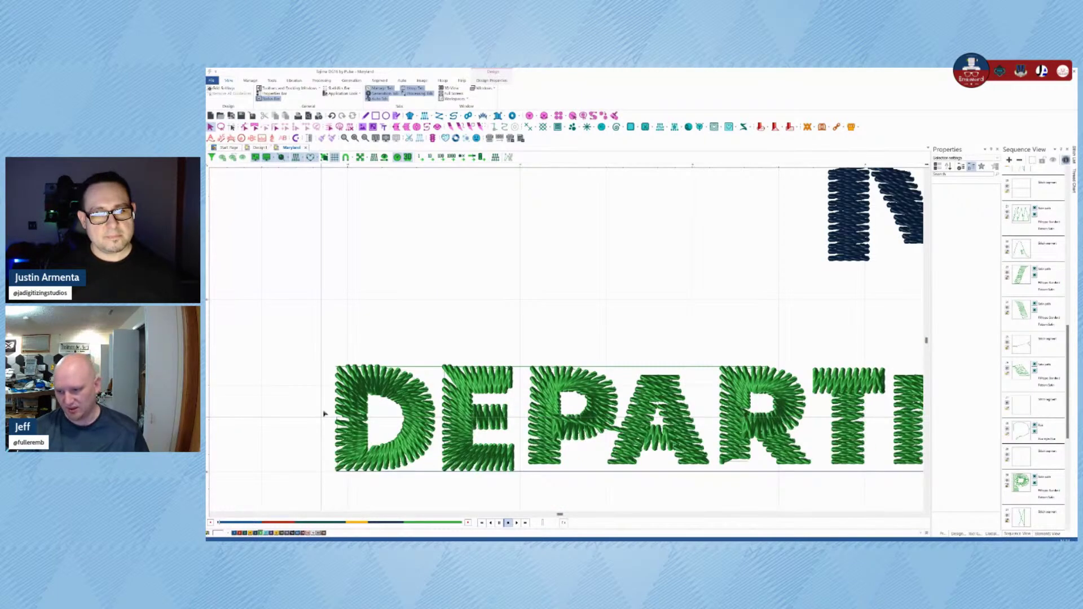
drag(540, 432, 575, 481)
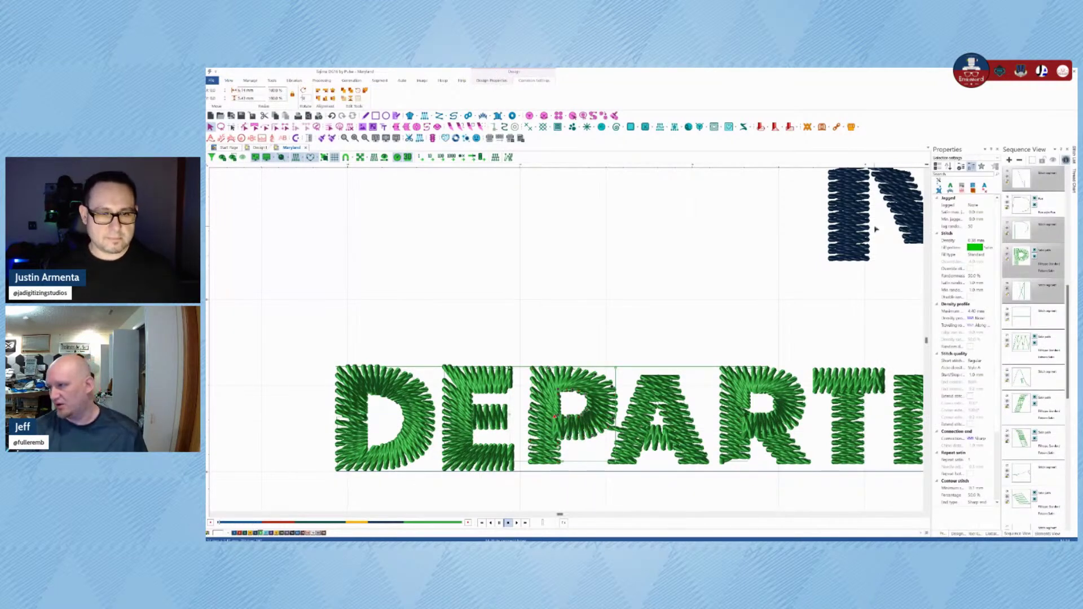
click(1024, 259)
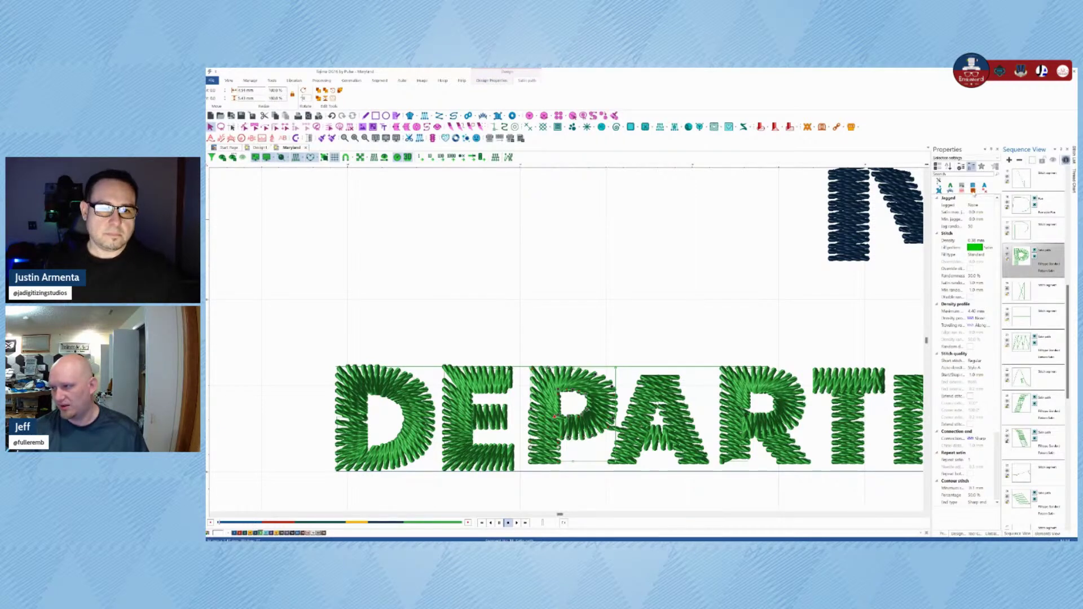
click(984, 188)
click(984, 212)
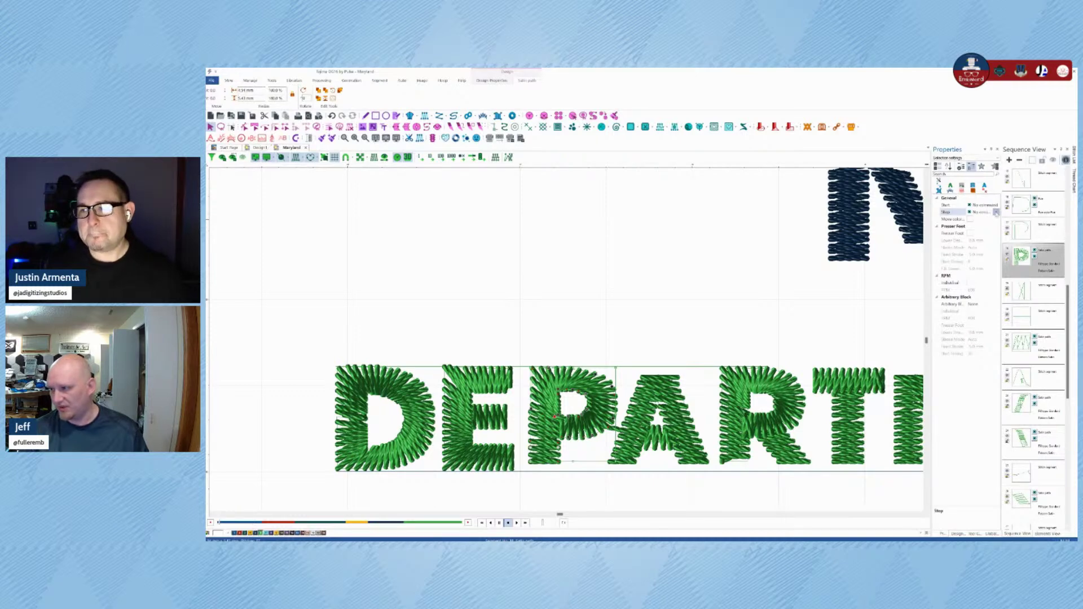
click(997, 213)
click(988, 230)
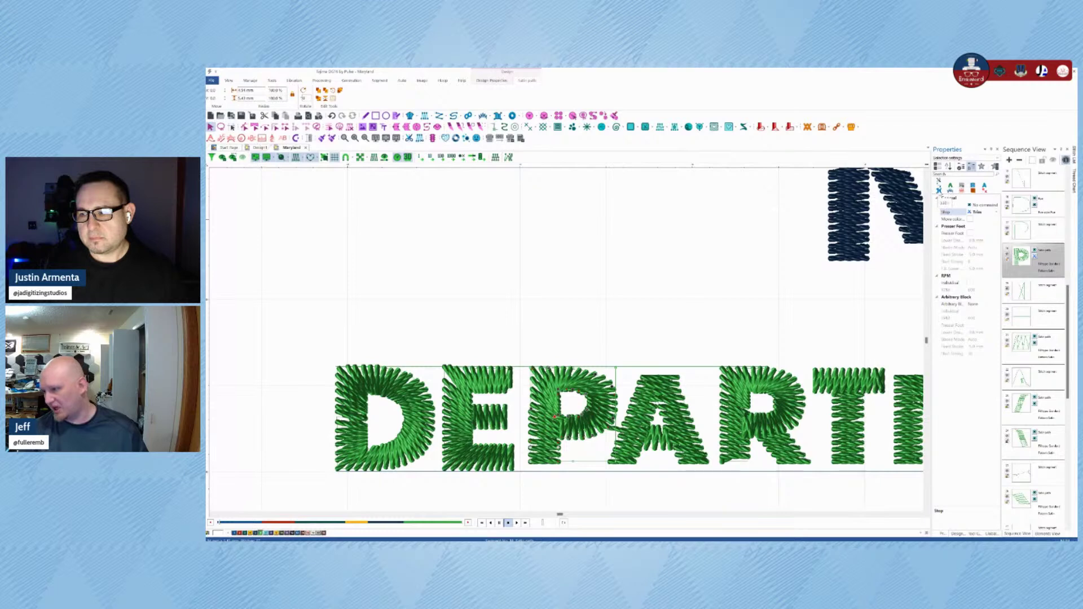
Step: Examine the P's stitch, pull compensation, underlay and command settings to locate the lock stitch options
click(939, 190)
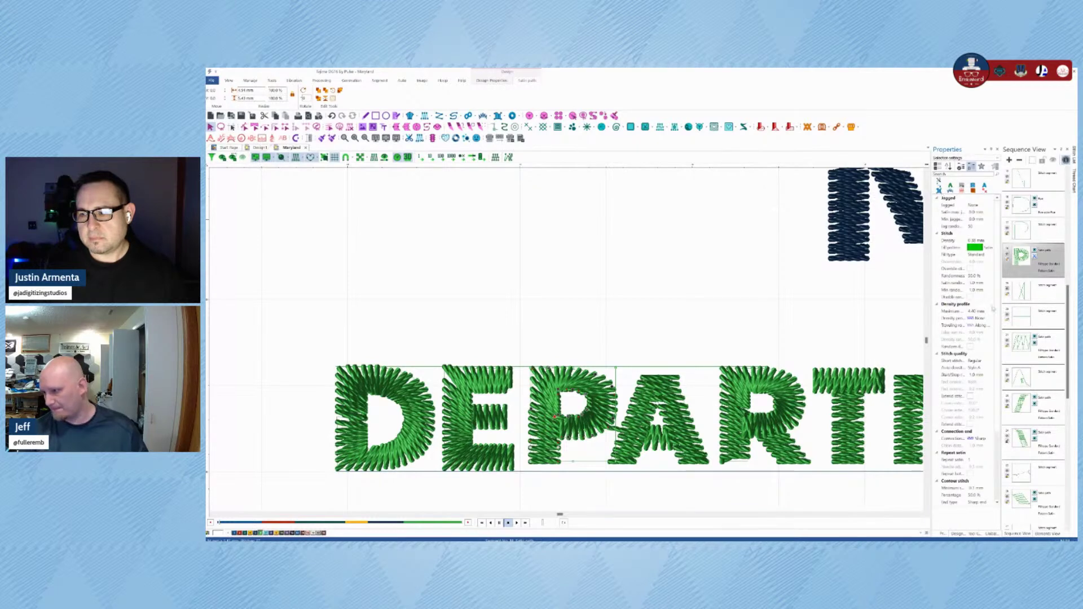
scroll(994, 308, down, 2)
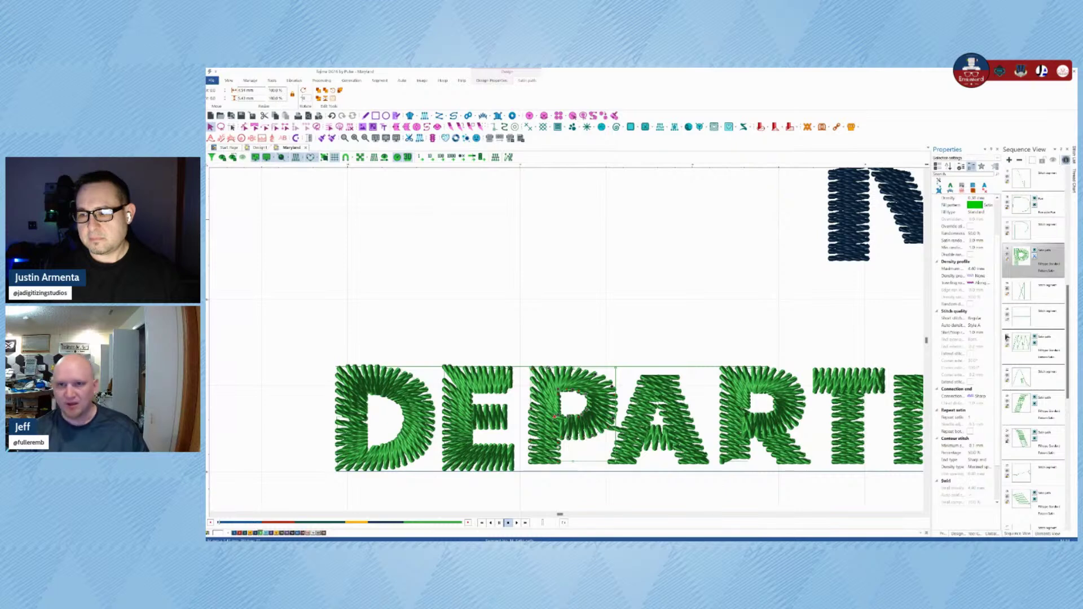
click(1023, 264)
click(491, 81)
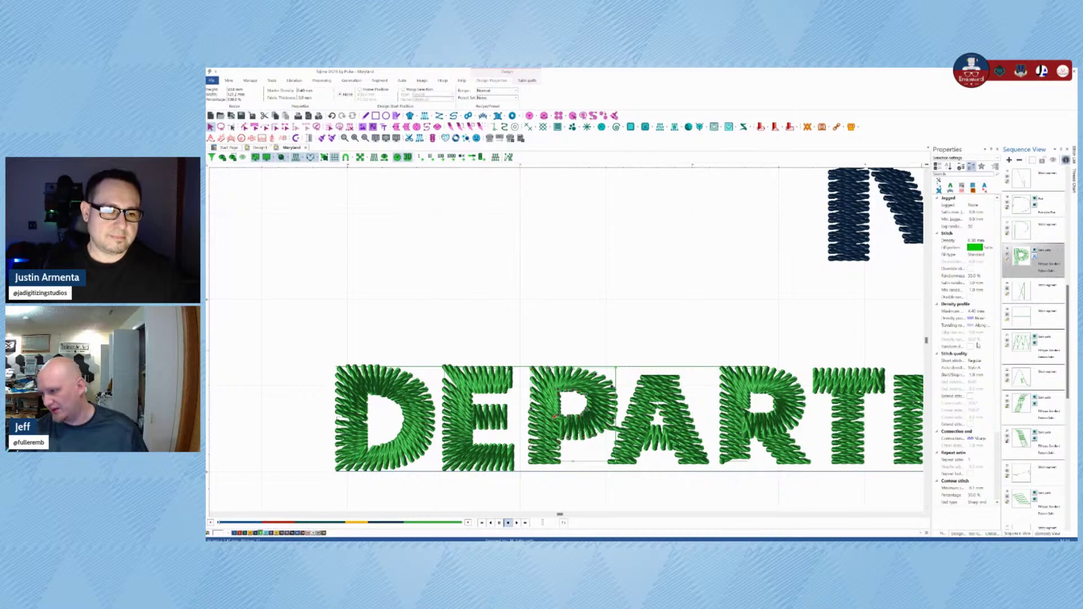
scroll(978, 346, down, 3)
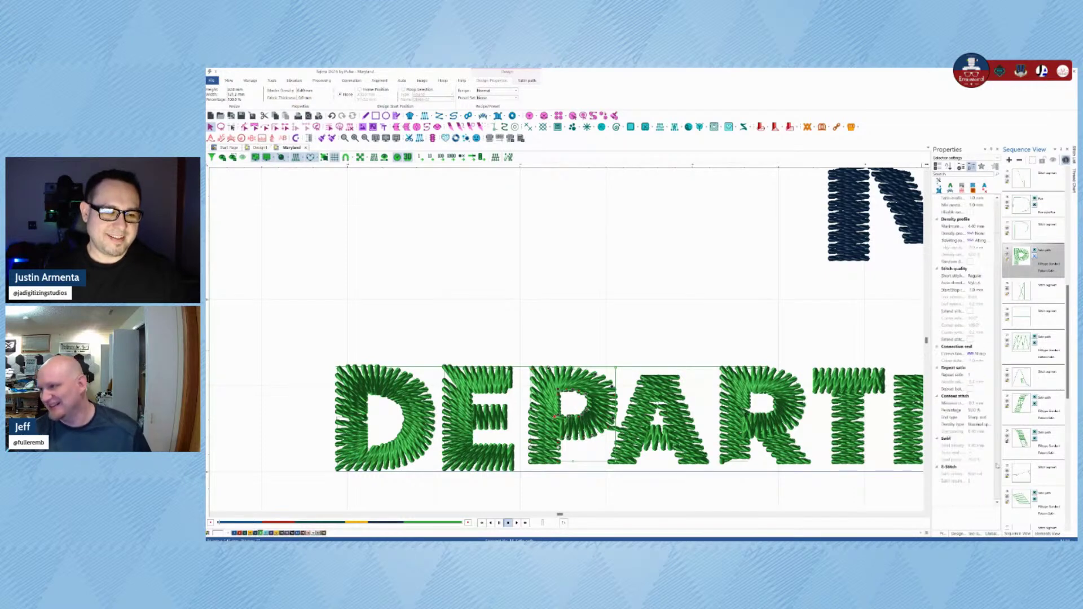
scroll(991, 255, up, 3)
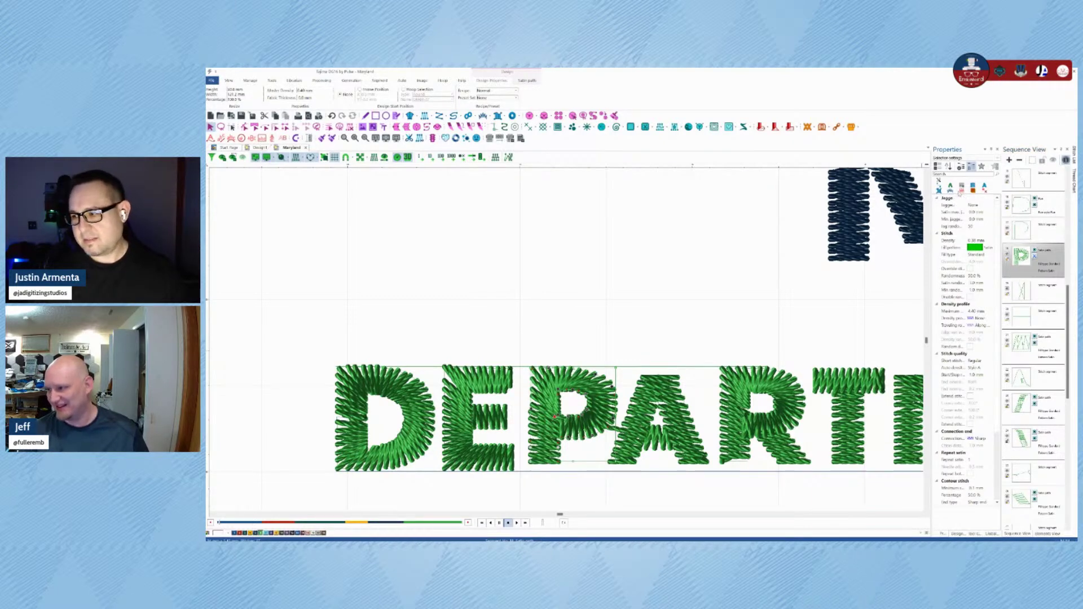
click(962, 188)
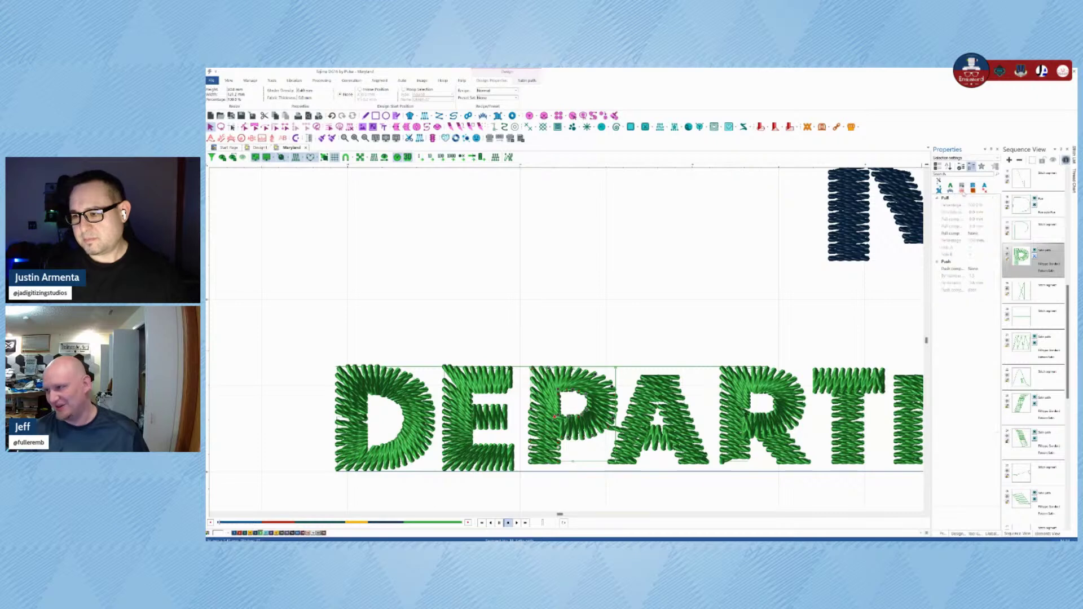
click(977, 194)
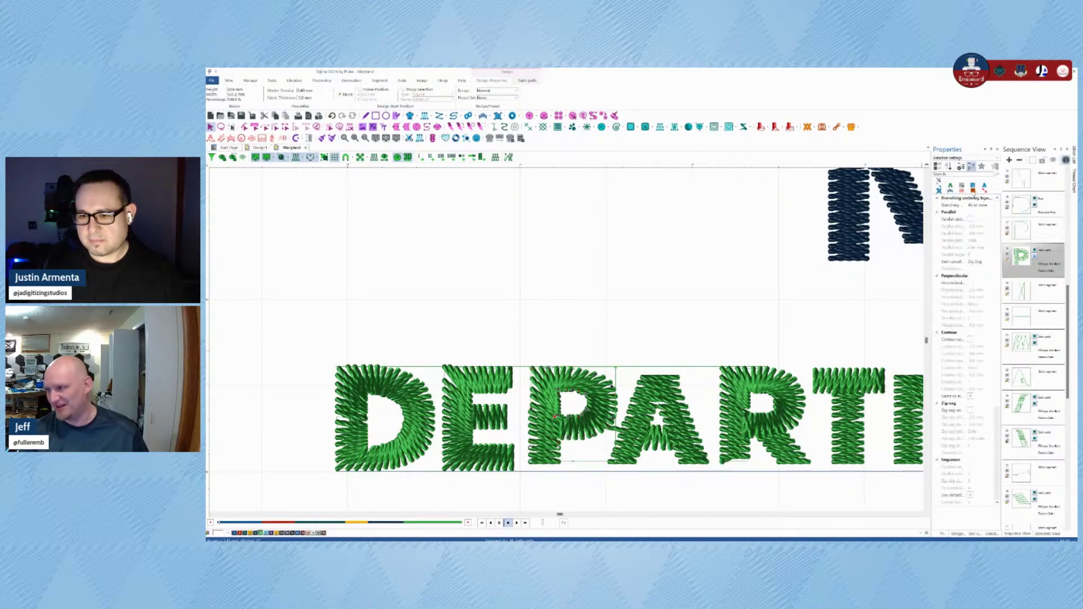
scroll(999, 217, down, 5)
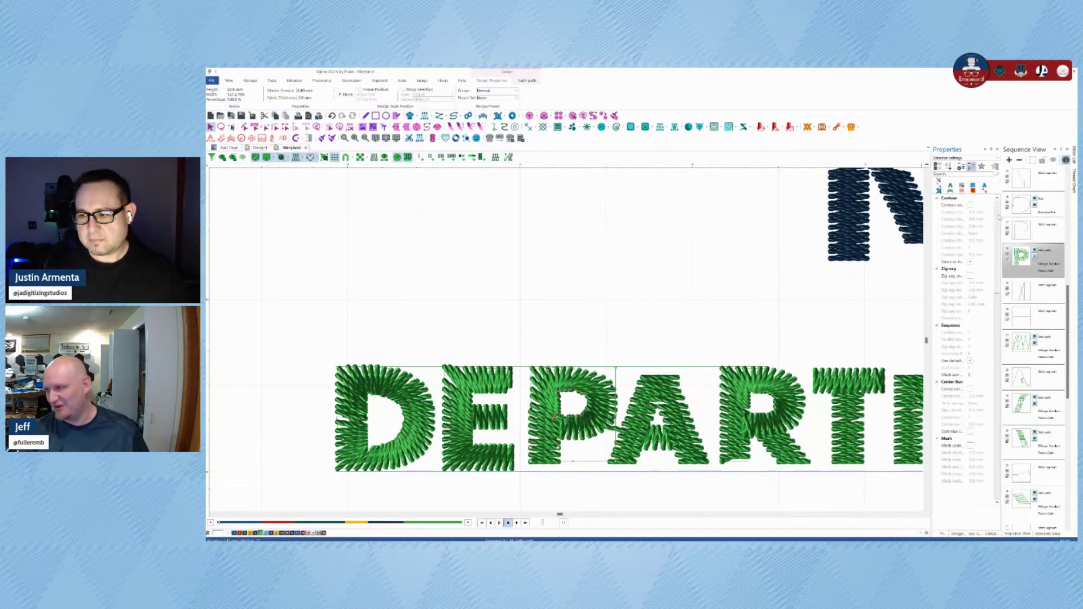
click(987, 192)
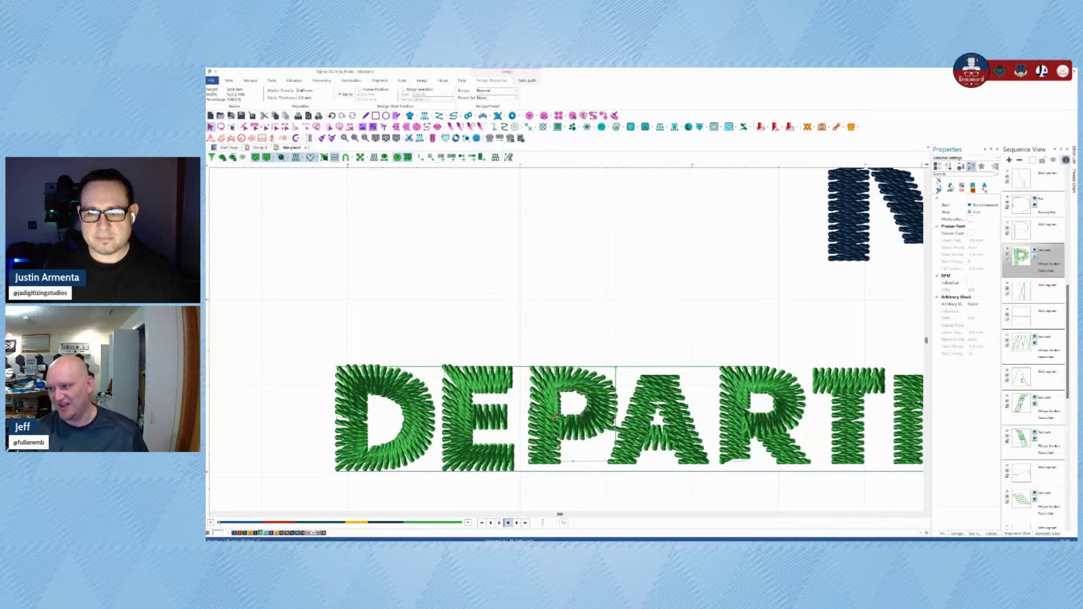
Step: Change the end lock type in the P's lock stitch settings and deselect the letter
click(939, 187)
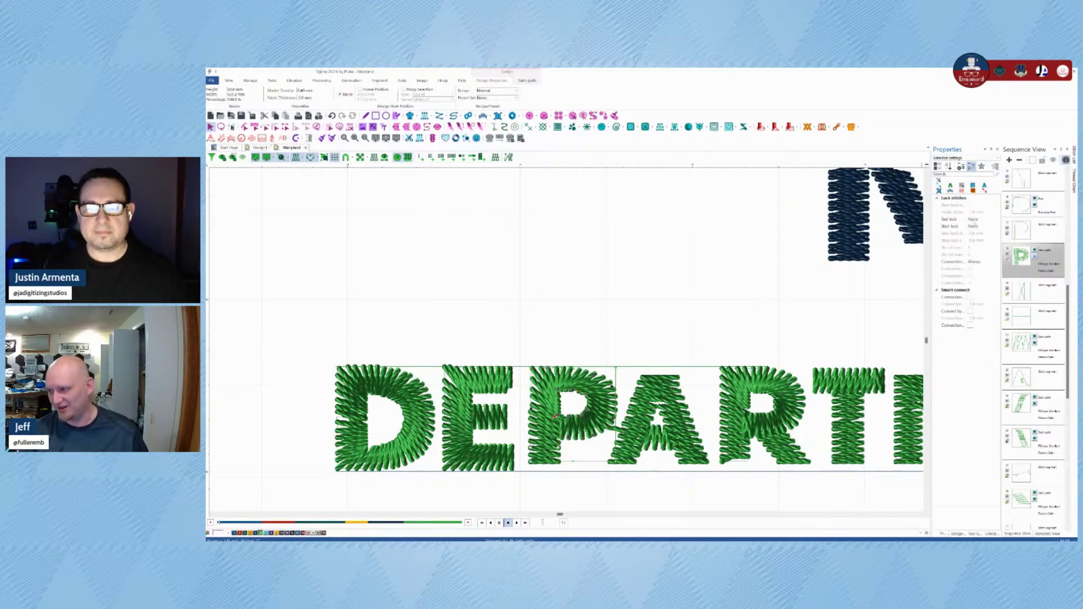
click(982, 220)
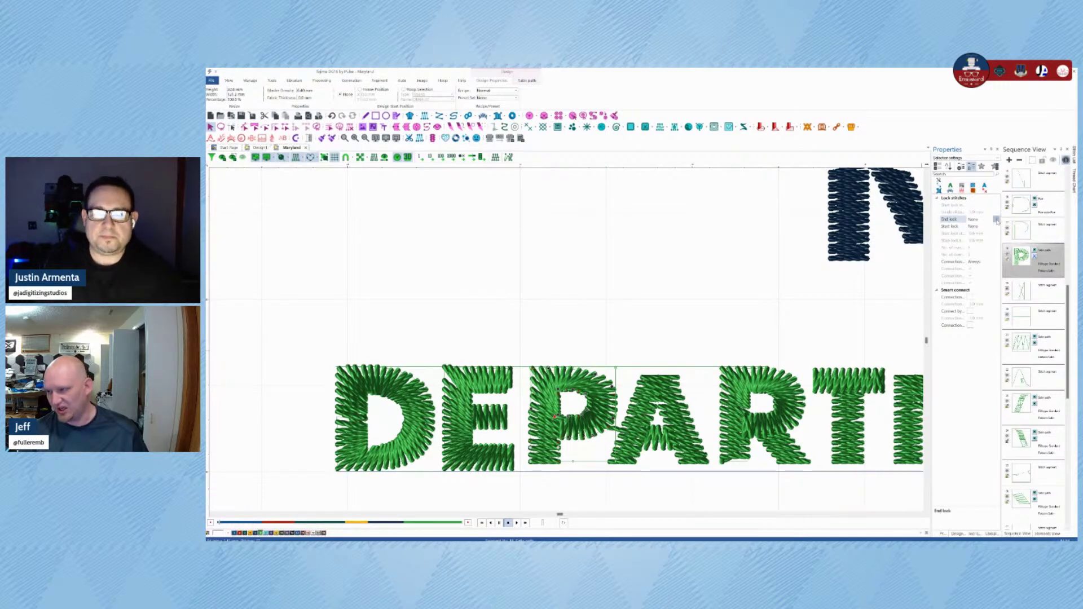
click(997, 220)
click(985, 238)
click(648, 285)
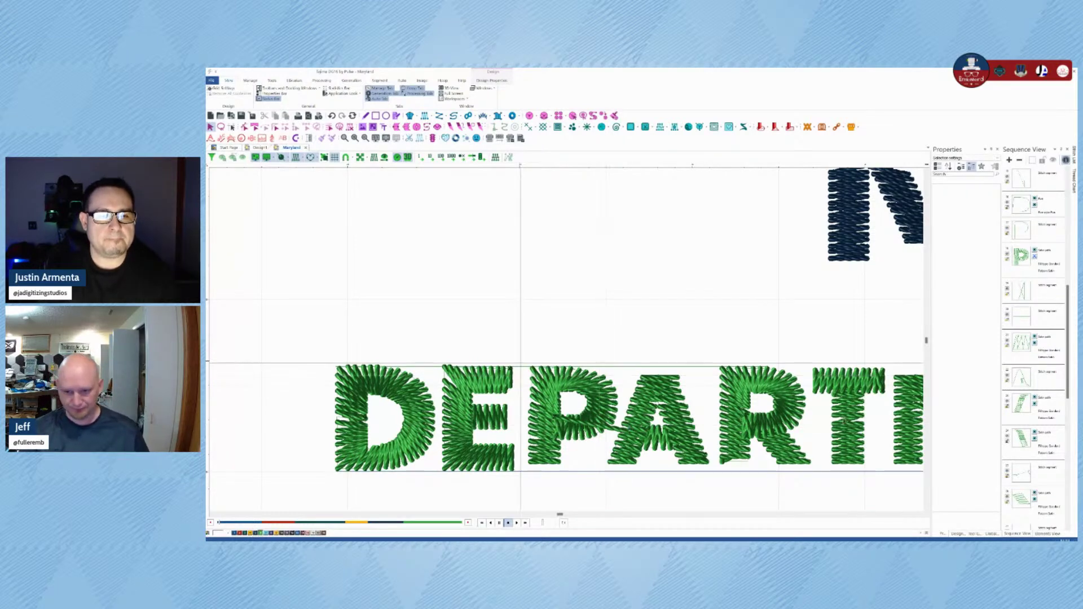
Step: Examine the start and end lock settings of the letter D, deselect it and view the whole design
scroll(522, 372, down, 2)
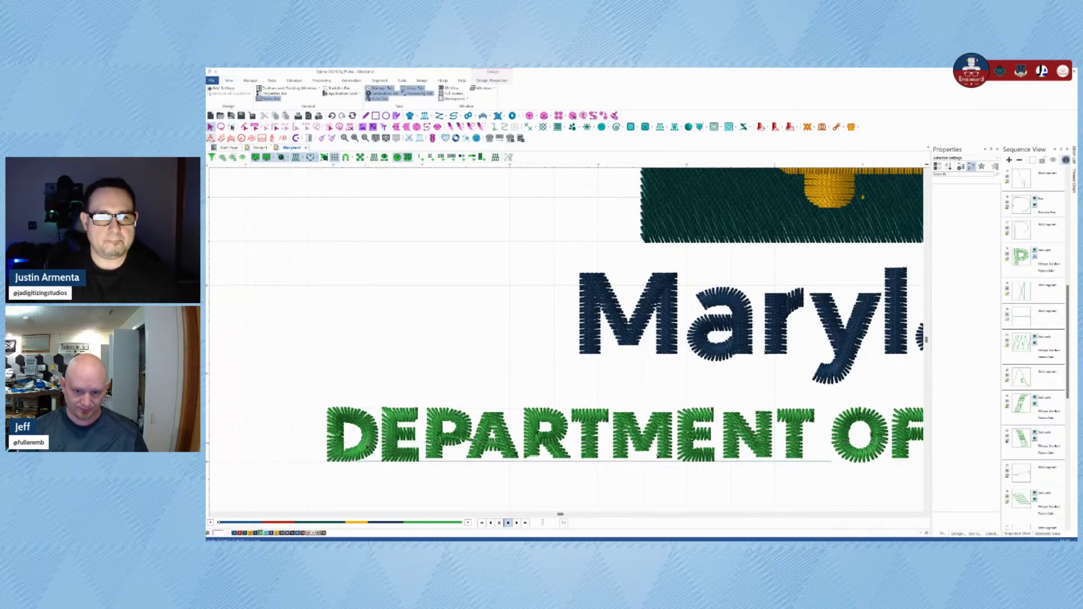
click(367, 447)
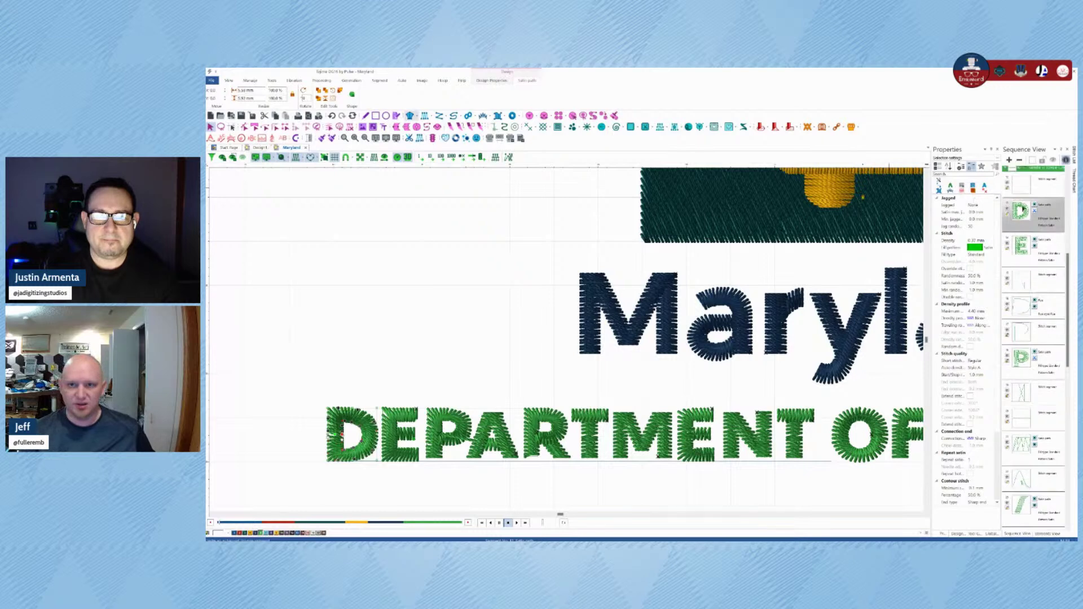
click(502, 82)
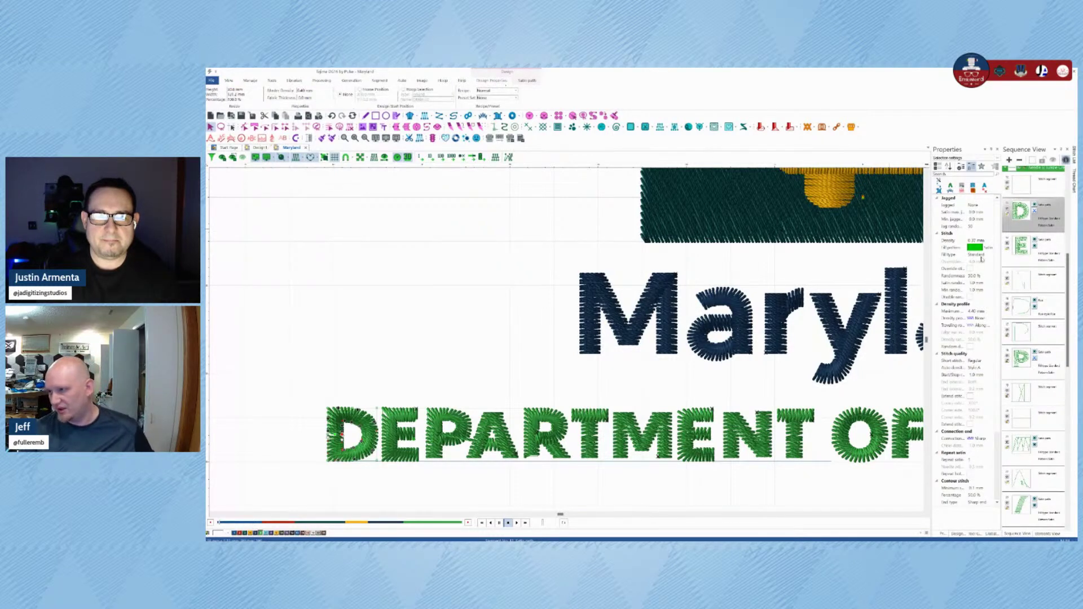
click(941, 190)
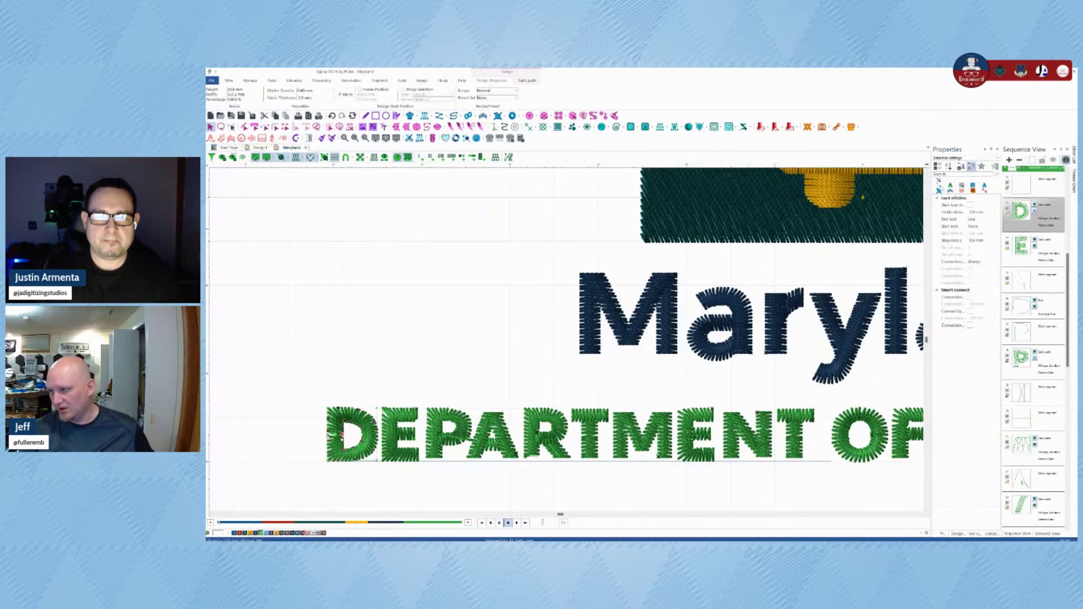
click(973, 227)
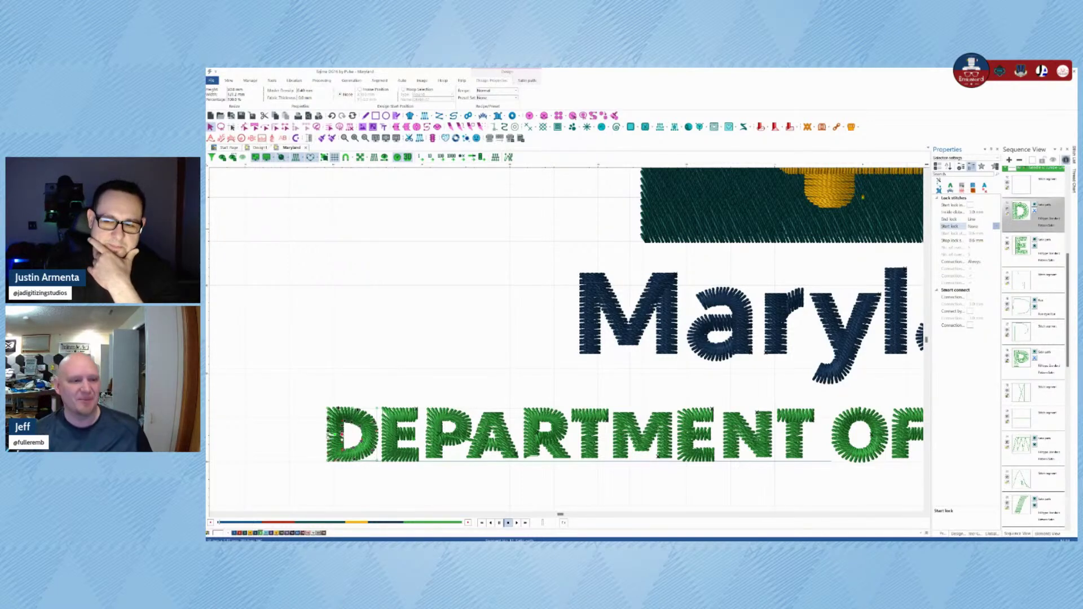
click(417, 256)
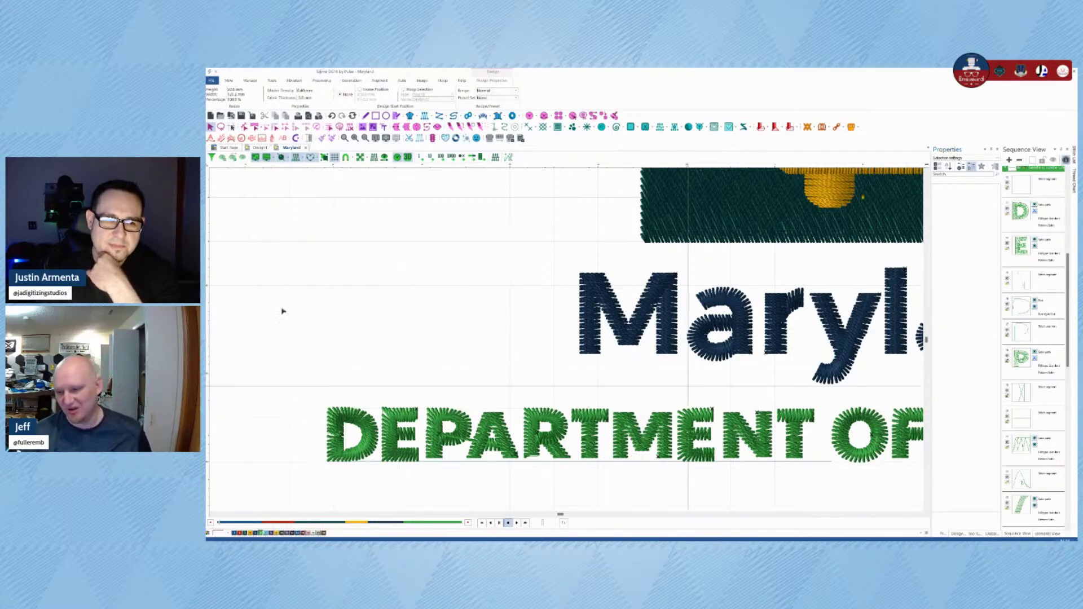
key(0)
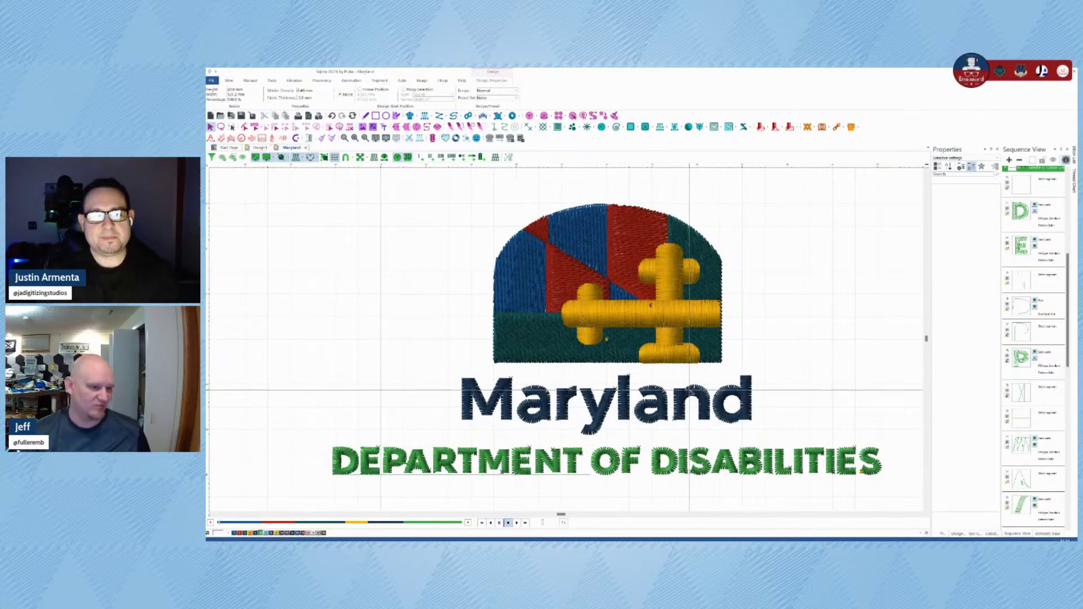